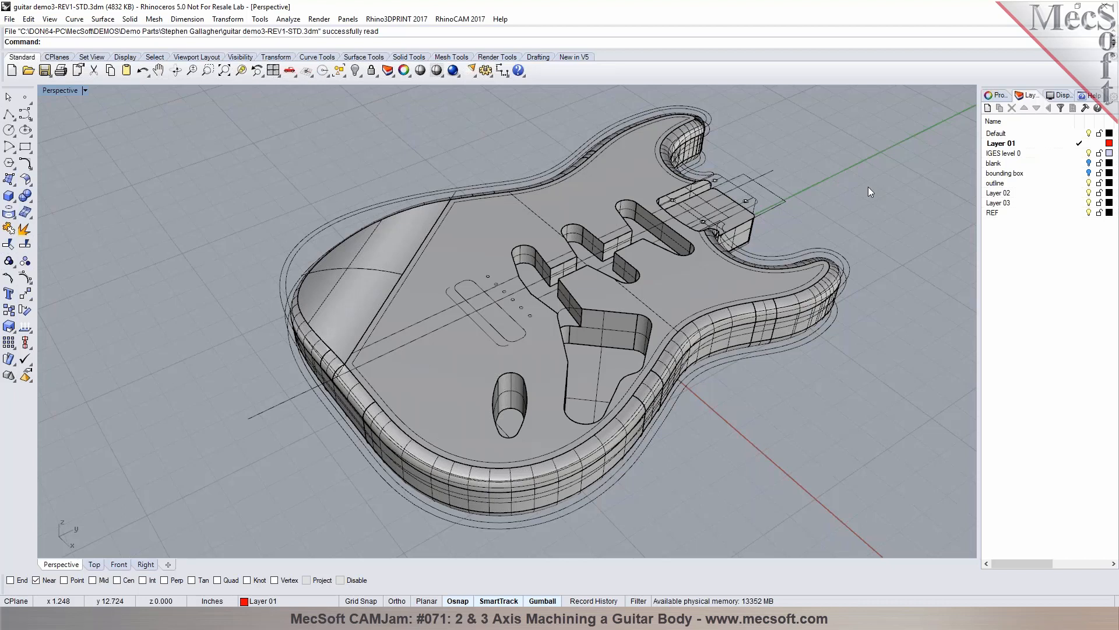
Load the RhinoCAM 2017 MILL module for the guitar body model
{"action": "right_click_drag", "start_coordinate": [835, 212], "coordinate": [811, 213]}
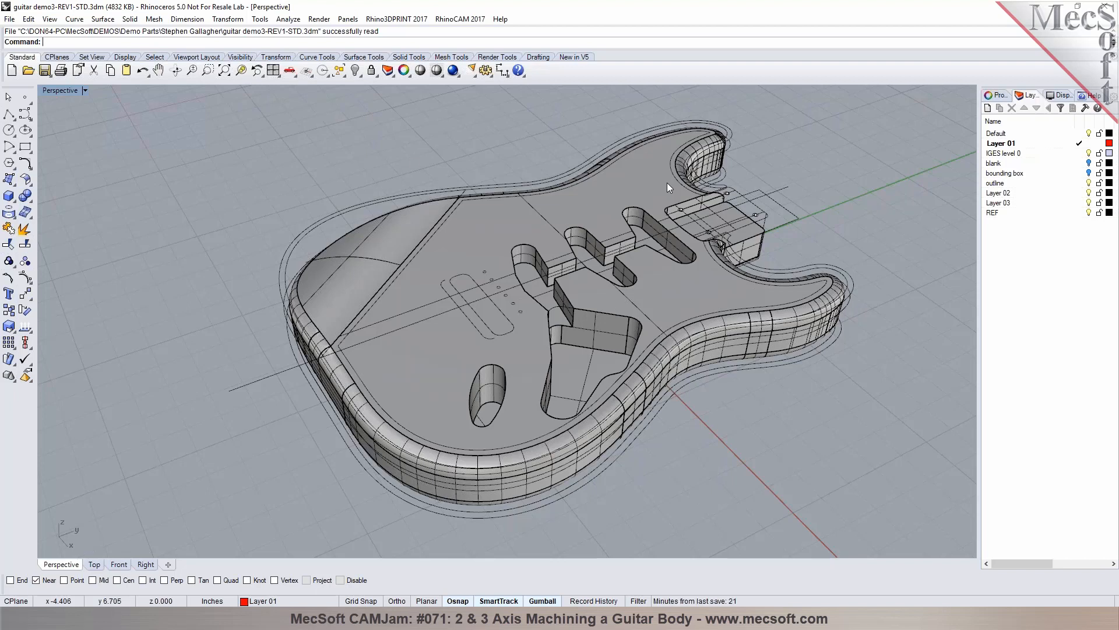
{"action": "left_click", "coordinate": [464, 20]}
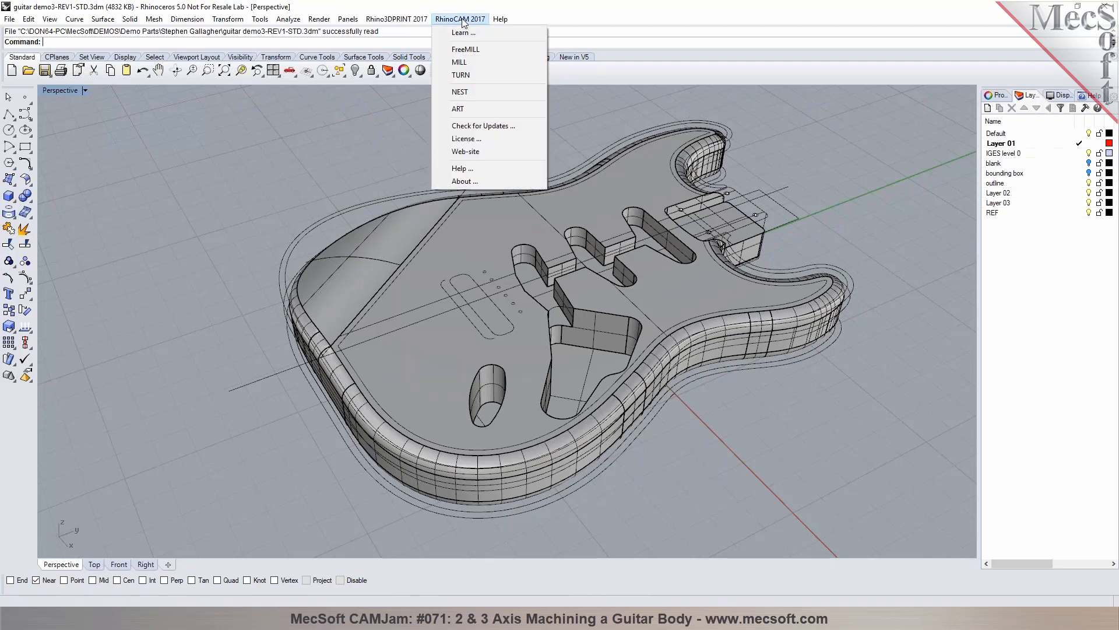
{"action": "left_click", "coordinate": [468, 61]}
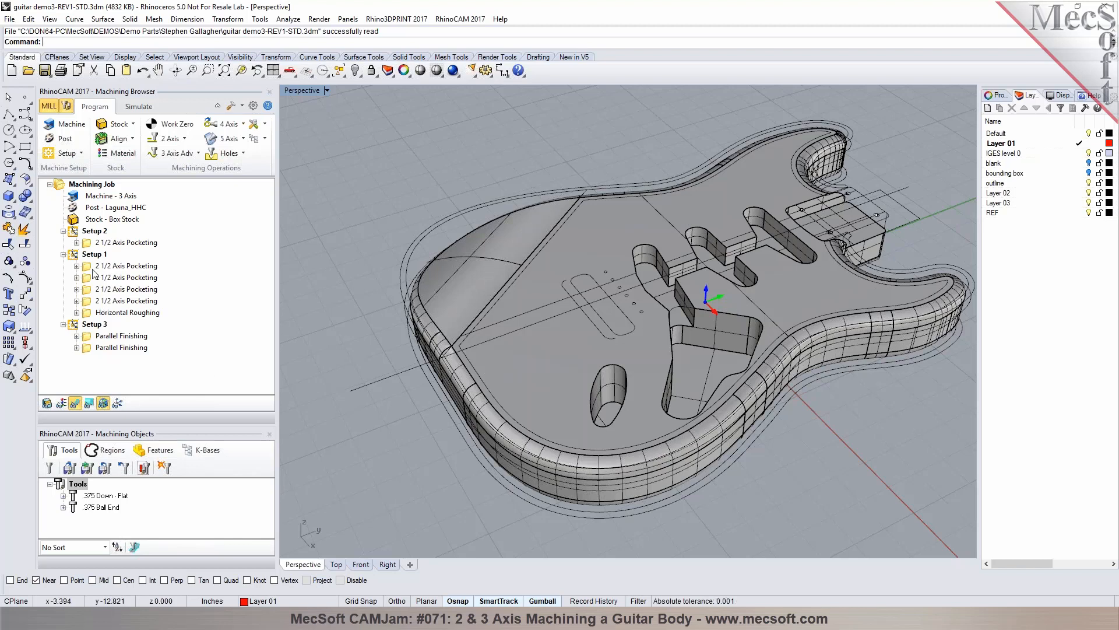
Examine the toolpaths of every pocketing, roughing and parallel finishing operation in Setups 2, 1 and 3
{"action": "left_click", "coordinate": [88, 245]}
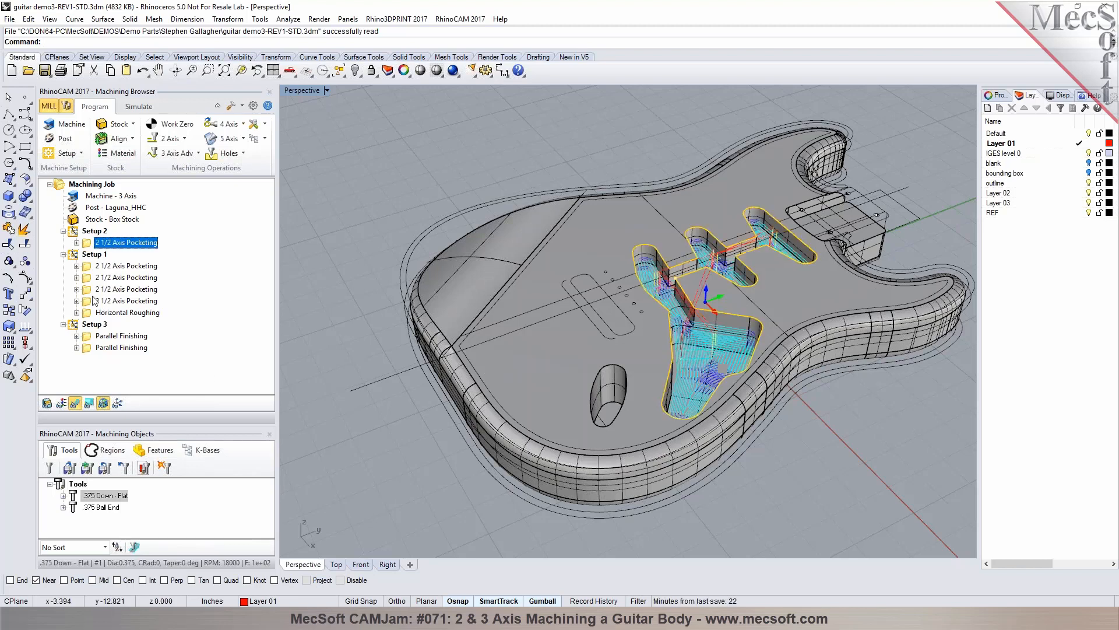
{"action": "left_click", "coordinate": [91, 267]}
{"action": "left_click", "coordinate": [89, 280]}
{"action": "left_click", "coordinate": [89, 290]}
{"action": "left_click", "coordinate": [89, 302]}
{"action": "left_click", "coordinate": [89, 313]}
{"action": "left_click", "coordinate": [89, 337]}
{"action": "left_click", "coordinate": [89, 348]}
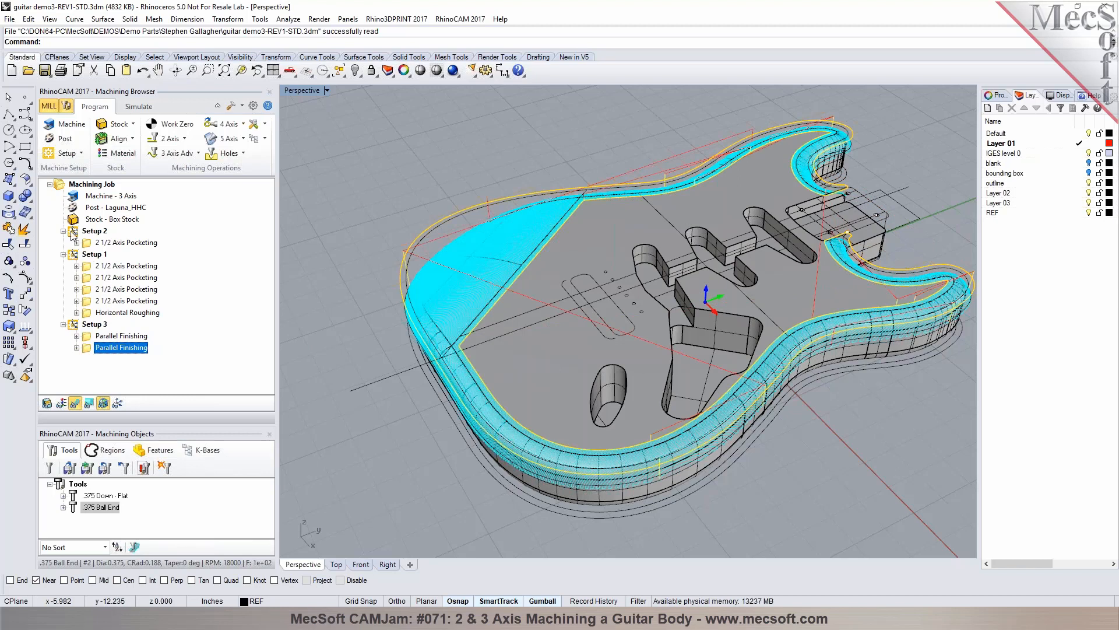
{"action": "left_click", "coordinate": [90, 232]}
Inspect the outline curves around the guitar body by selecting and deselecting them on the model
{"action": "left_click", "coordinate": [411, 166]}
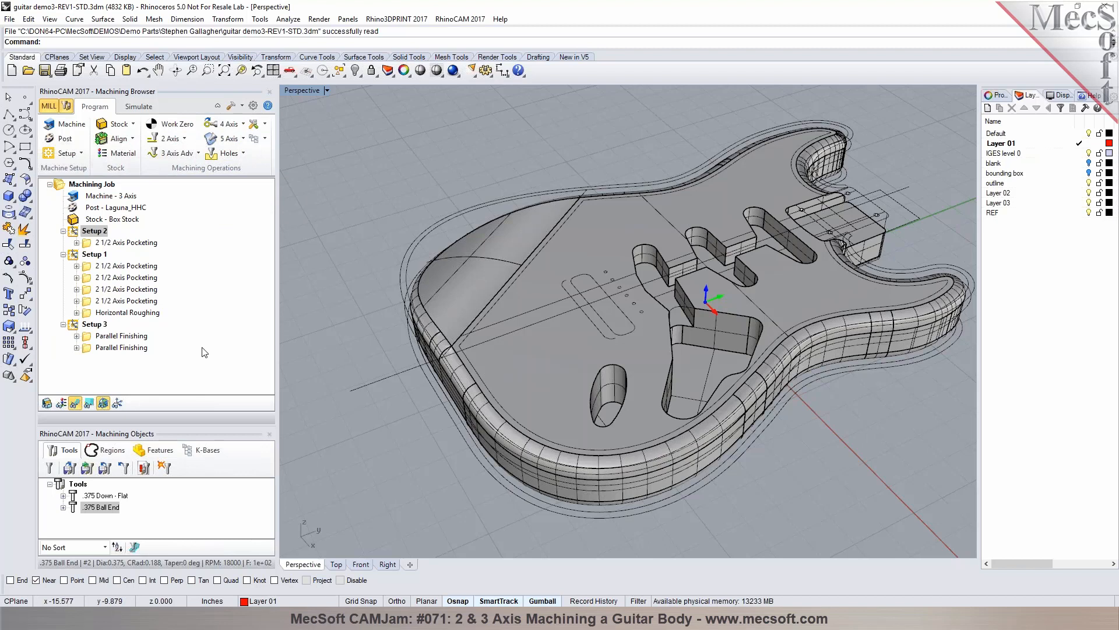
{"action": "left_click", "coordinate": [632, 222]}
{"action": "left_click", "coordinate": [529, 228]}
{"action": "left_click", "coordinate": [426, 168]}
{"action": "left_click", "coordinate": [452, 212]}
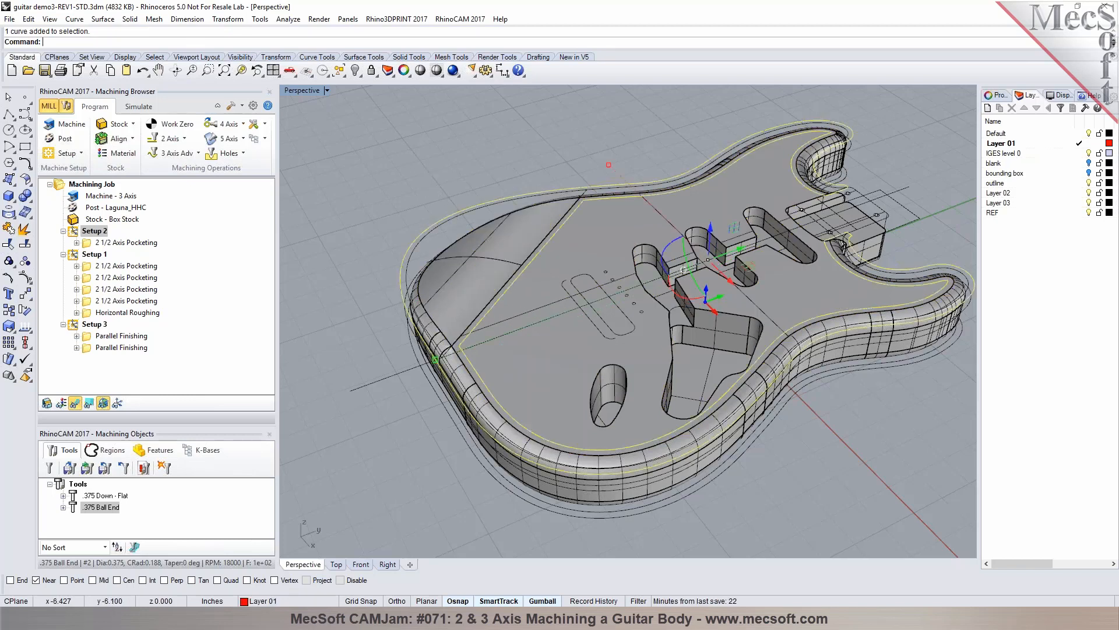
{"action": "scroll", "coordinate": [446, 173], "scroll_direction": "up", "scroll_amount": 2}
{"action": "left_click", "coordinate": [445, 178]}
{"action": "scroll", "coordinate": [497, 275], "scroll_direction": "down", "scroll_amount": 3}
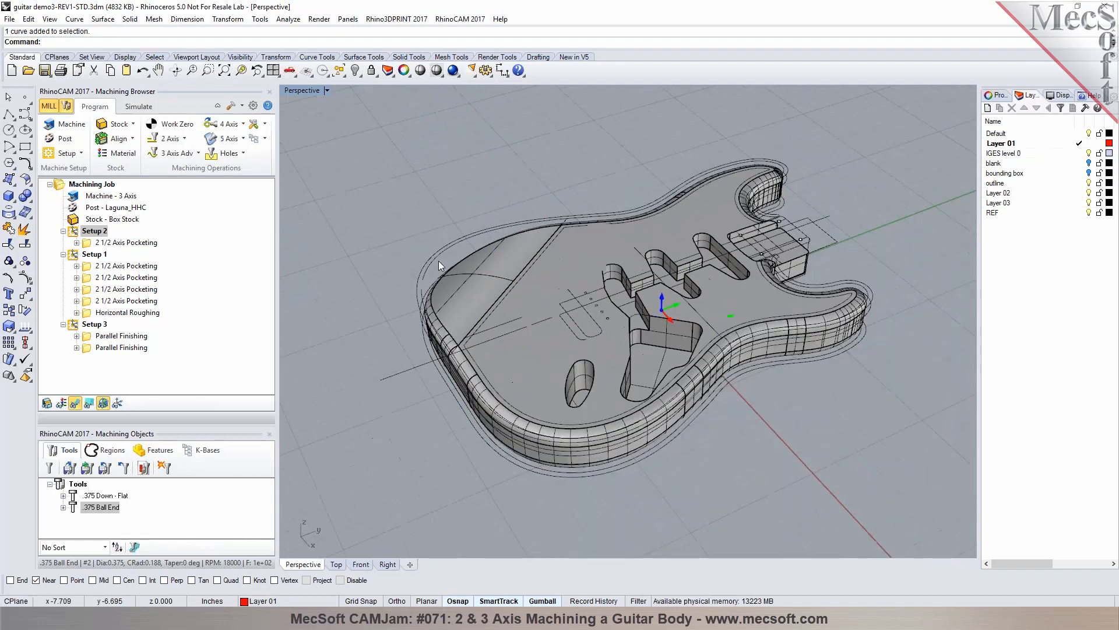
{"action": "scroll", "coordinate": [719, 192], "scroll_direction": "up", "scroll_amount": 1}
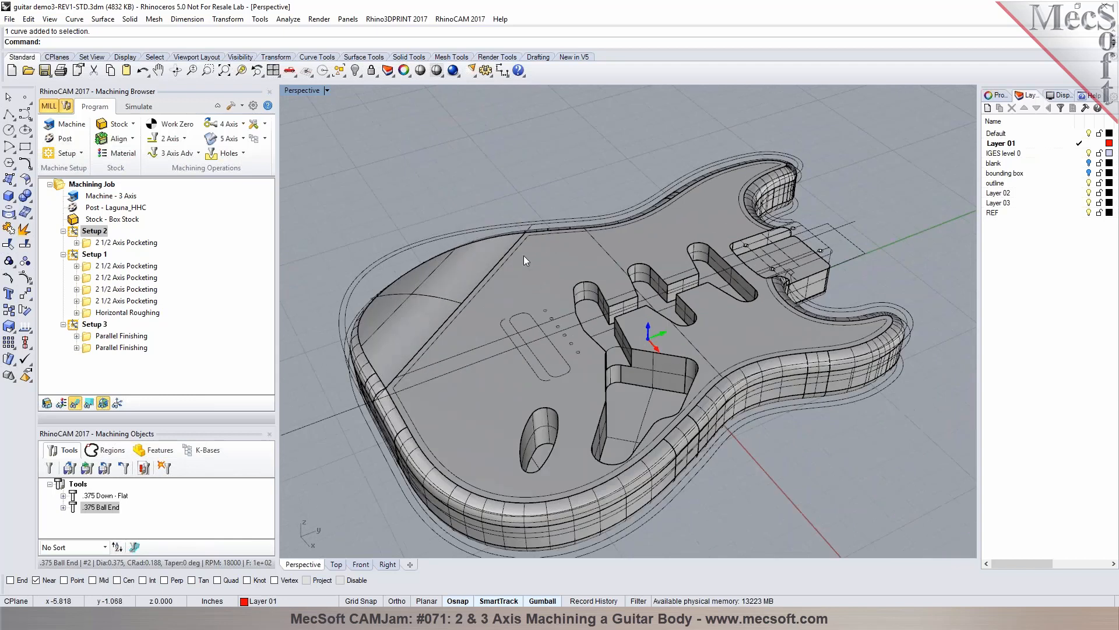
{"action": "left_click", "coordinate": [606, 250]}
{"action": "left_click", "coordinate": [453, 235]}
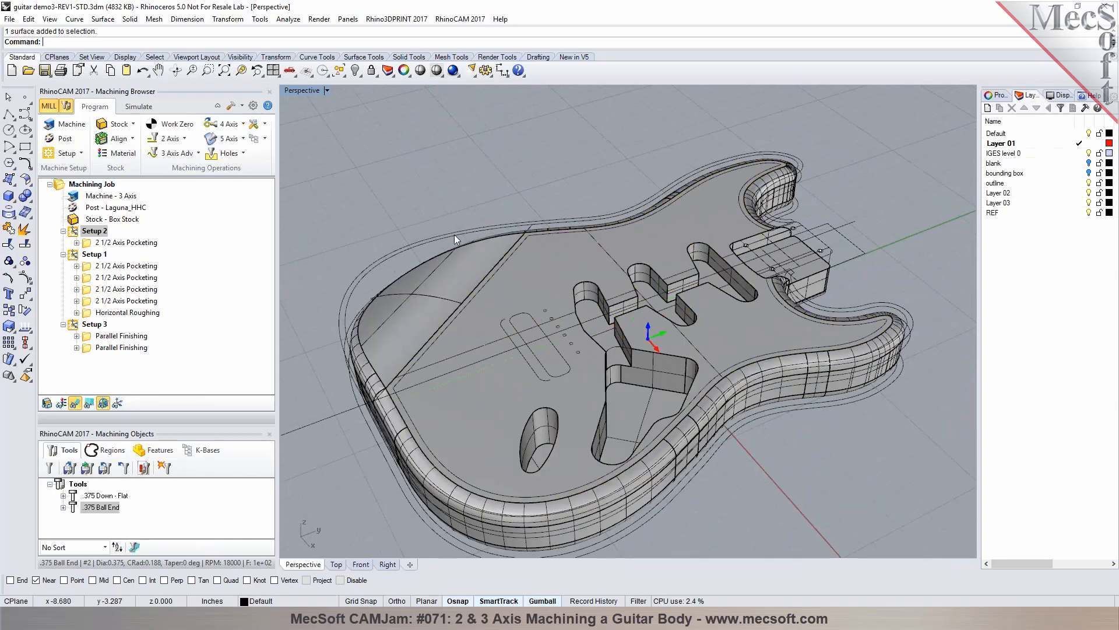
{"action": "left_click", "coordinate": [468, 208]}
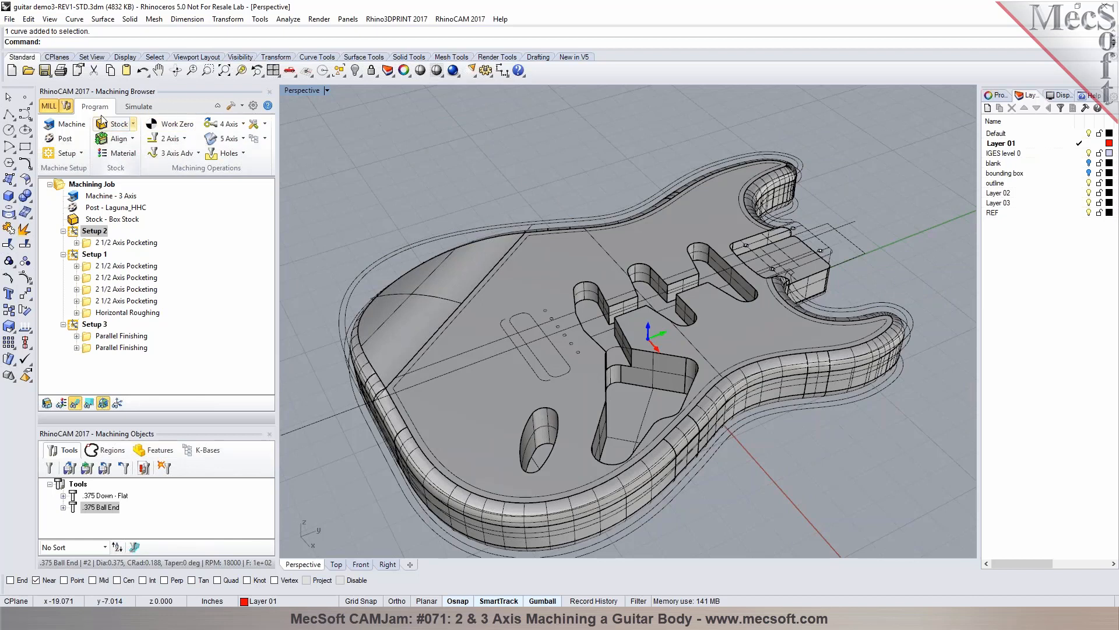
Check the stock in the simulation view and look at the .375 Down - Flat and .375 Ball End tools
{"action": "left_click", "coordinate": [137, 109]}
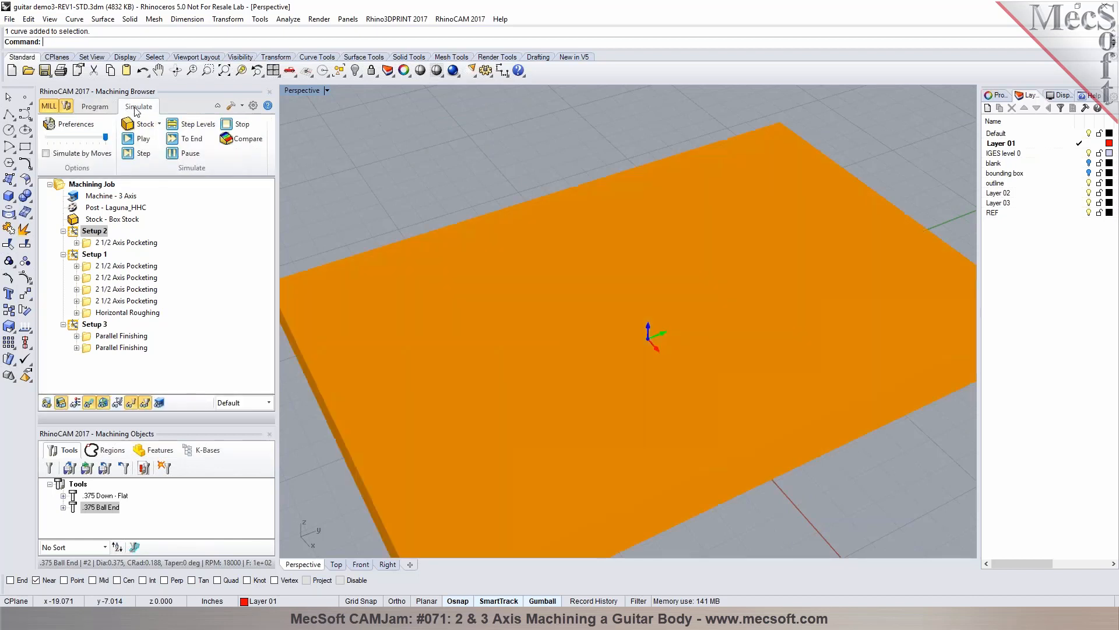
{"action": "left_click", "coordinate": [93, 108]}
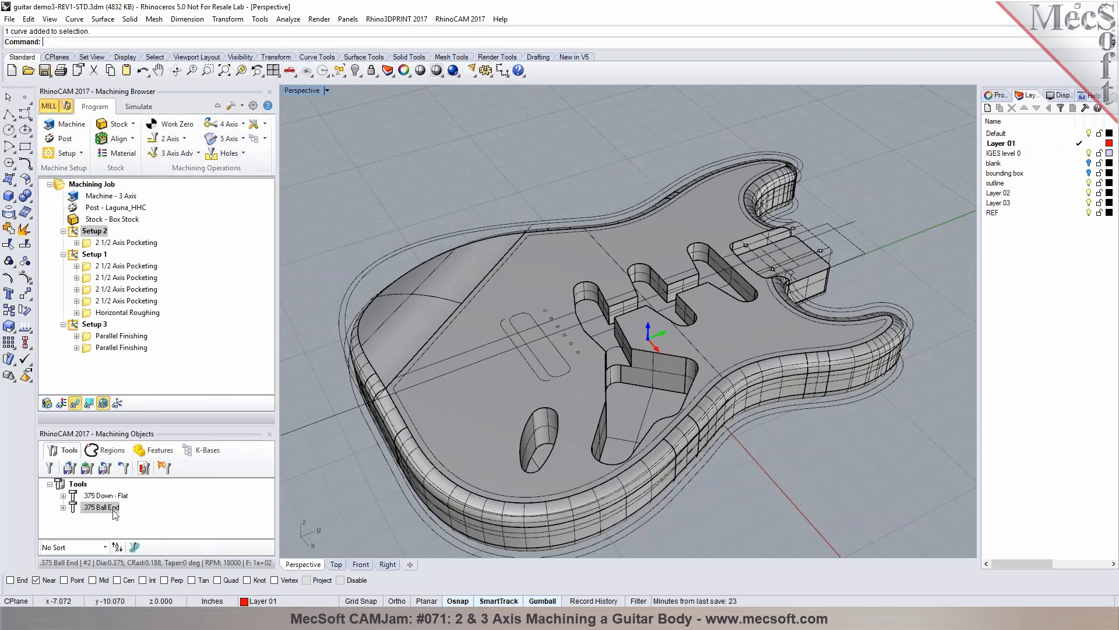
{"action": "left_click", "coordinate": [100, 496]}
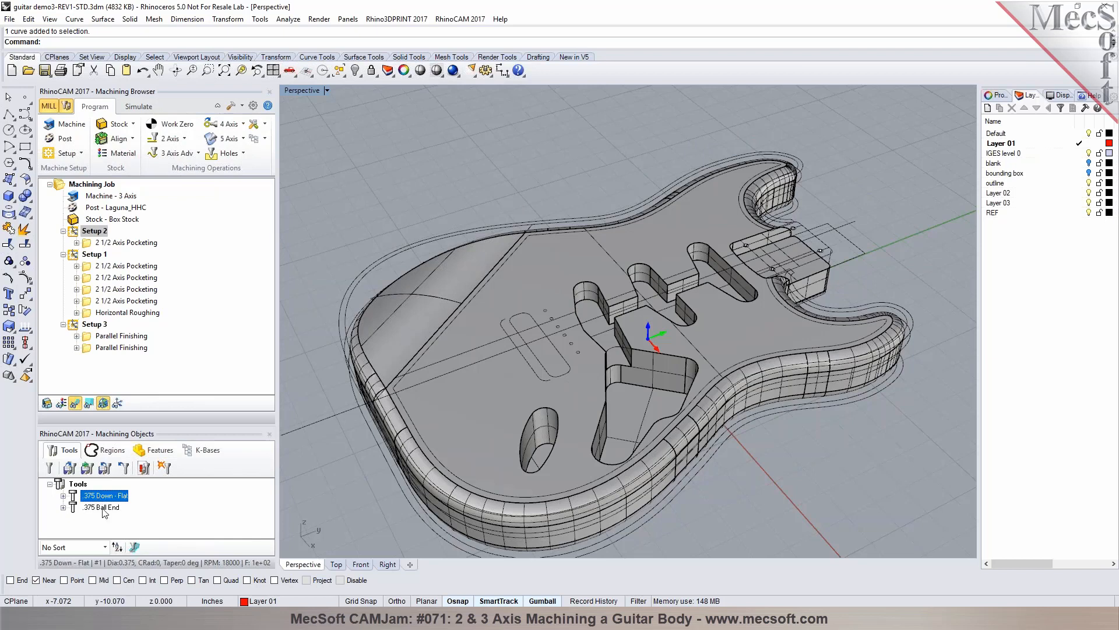
{"action": "left_click", "coordinate": [104, 507]}
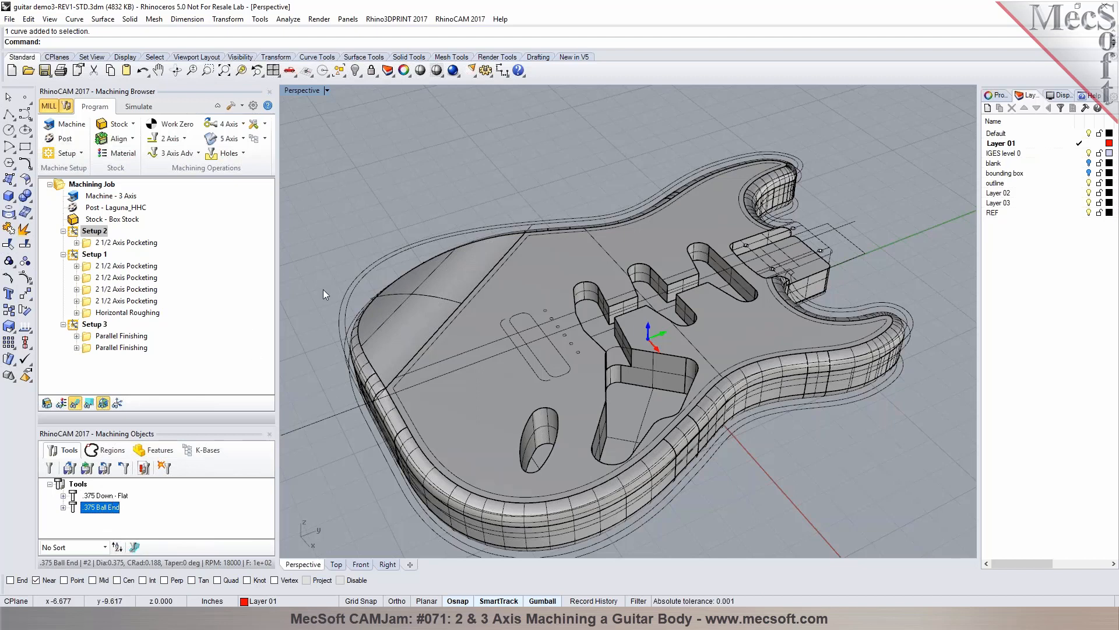
Set the machine tool definition to 3 Axis and accept the setup
{"action": "left_click", "coordinate": [70, 125]}
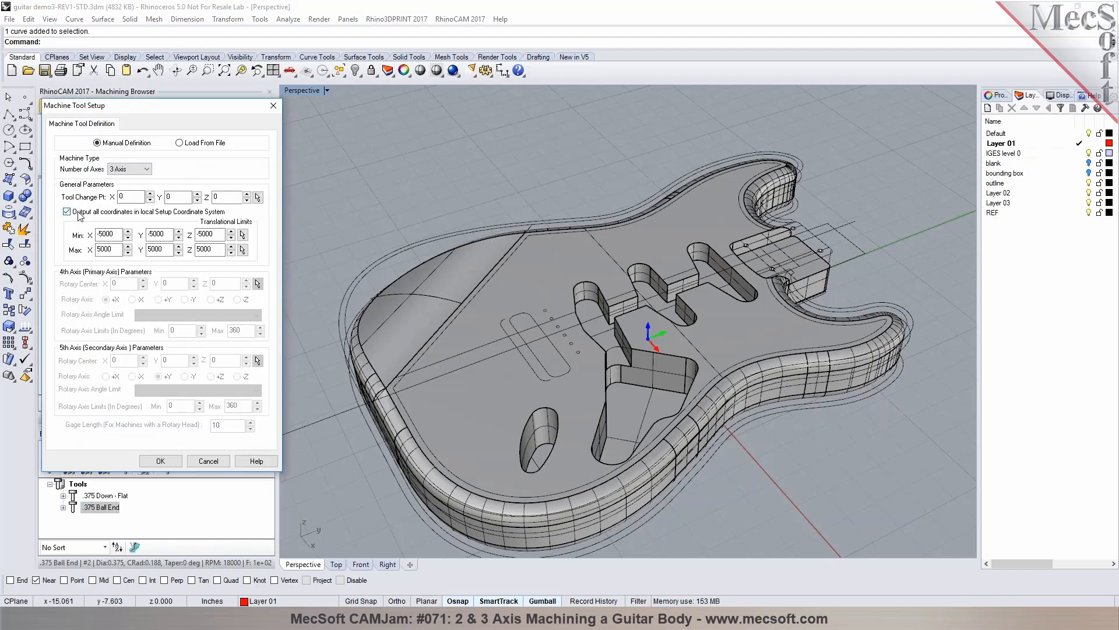
{"action": "left_click", "coordinate": [146, 170]}
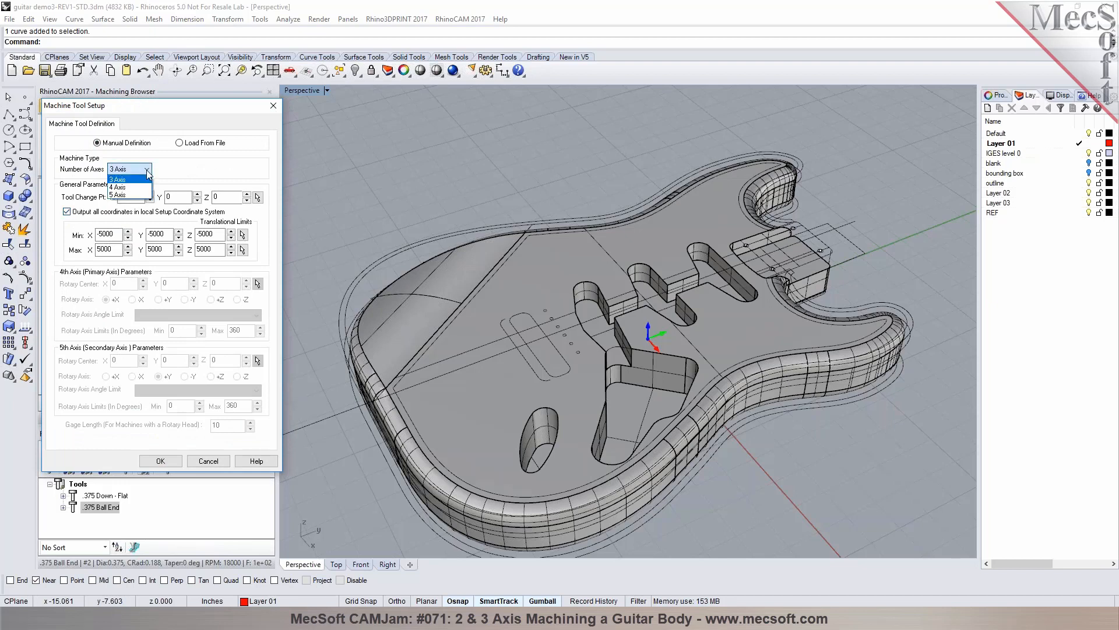
{"action": "left_click", "coordinate": [119, 180]}
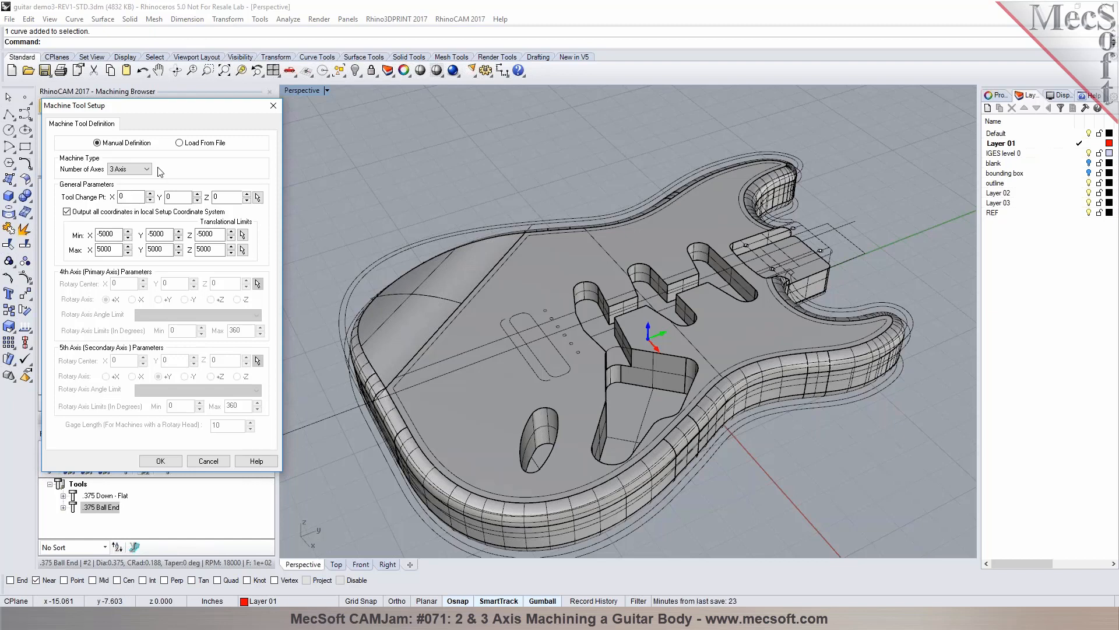
{"action": "left_click", "coordinate": [152, 461]}
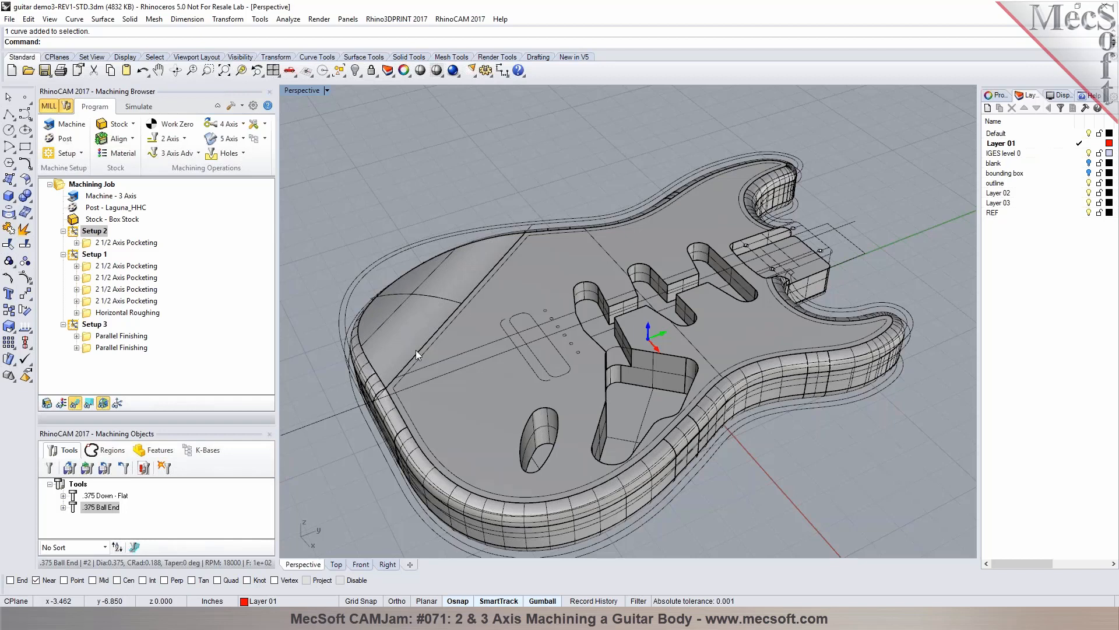
Review the available post processors and accept the post-processor options with Laguna_HHC as the current post
{"action": "scroll", "coordinate": [624, 278], "scroll_direction": "down", "scroll_amount": 2}
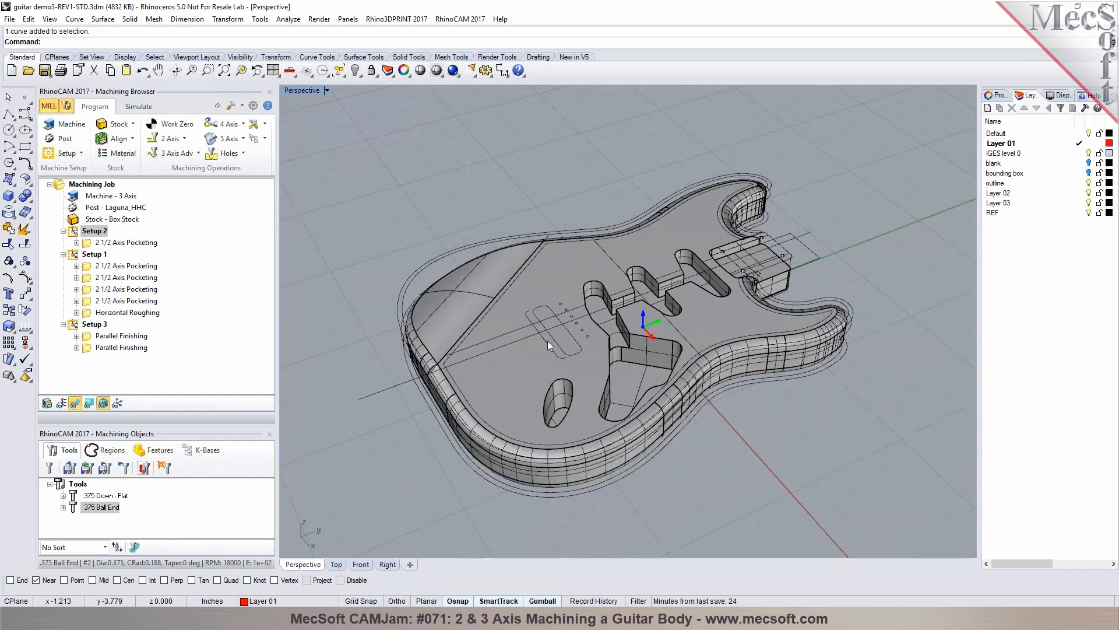
{"action": "scroll", "coordinate": [516, 338], "scroll_direction": "up", "scroll_amount": 2}
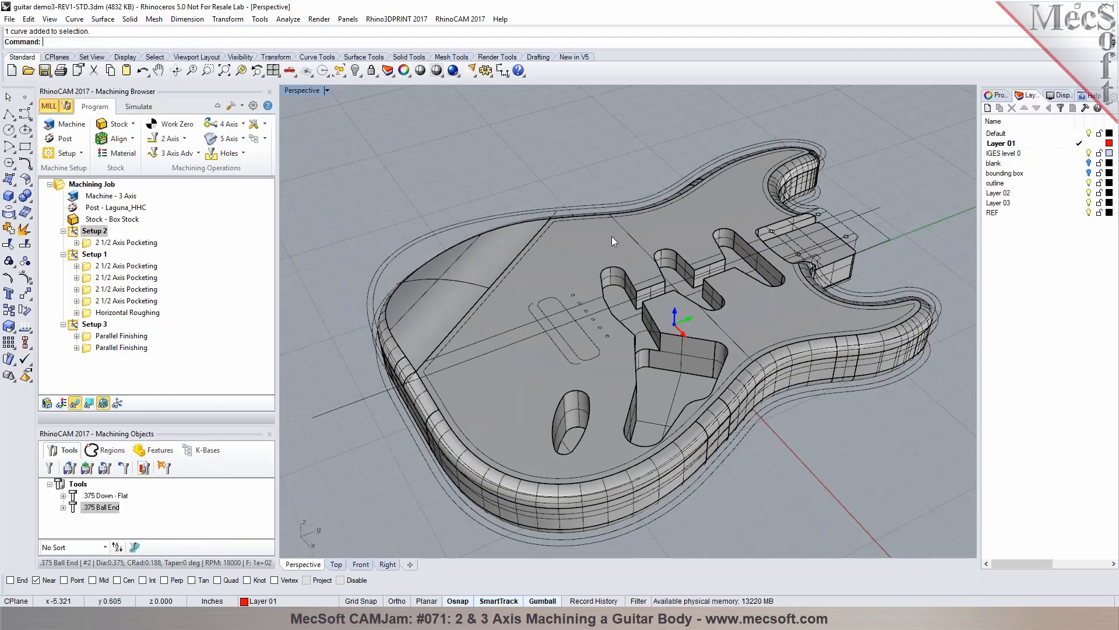
{"action": "left_click", "coordinate": [66, 140]}
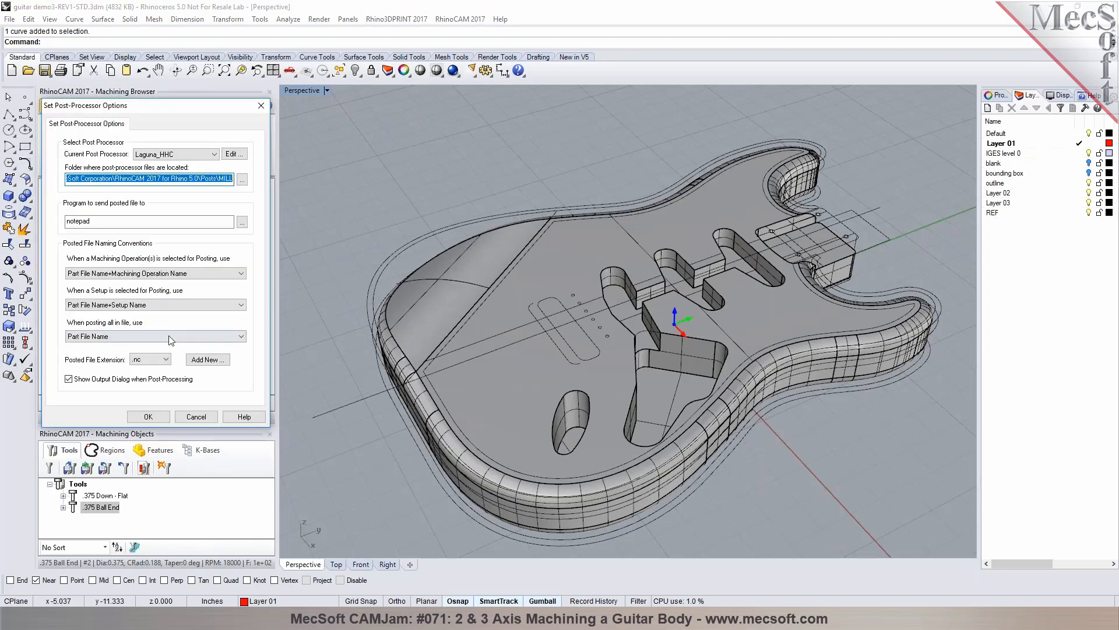
{"action": "left_click", "coordinate": [214, 154]}
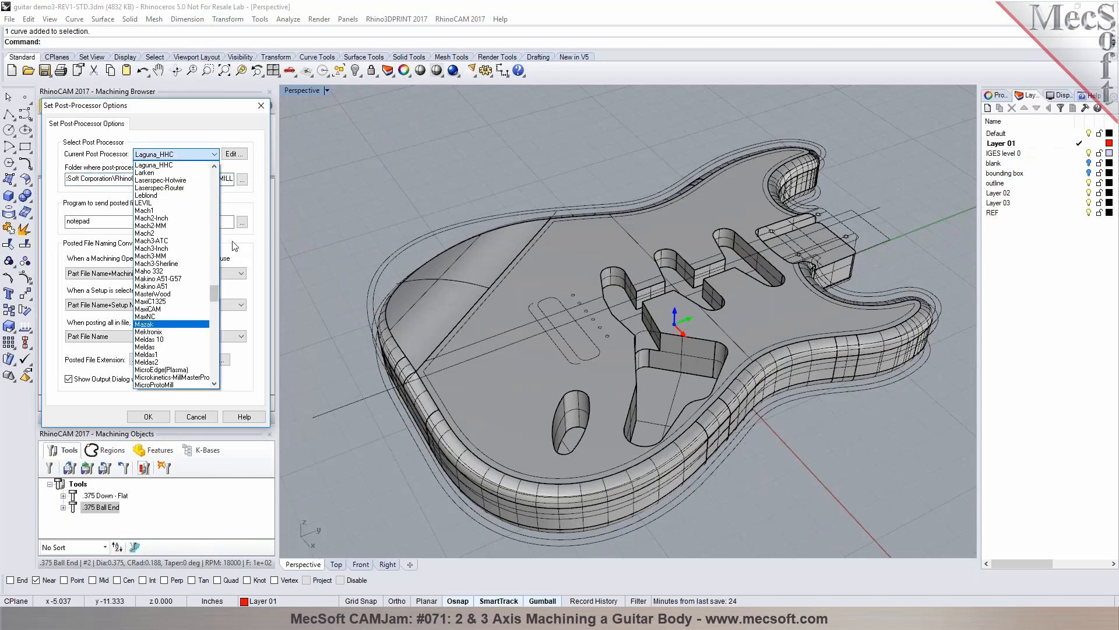
{"action": "left_click", "coordinate": [185, 114]}
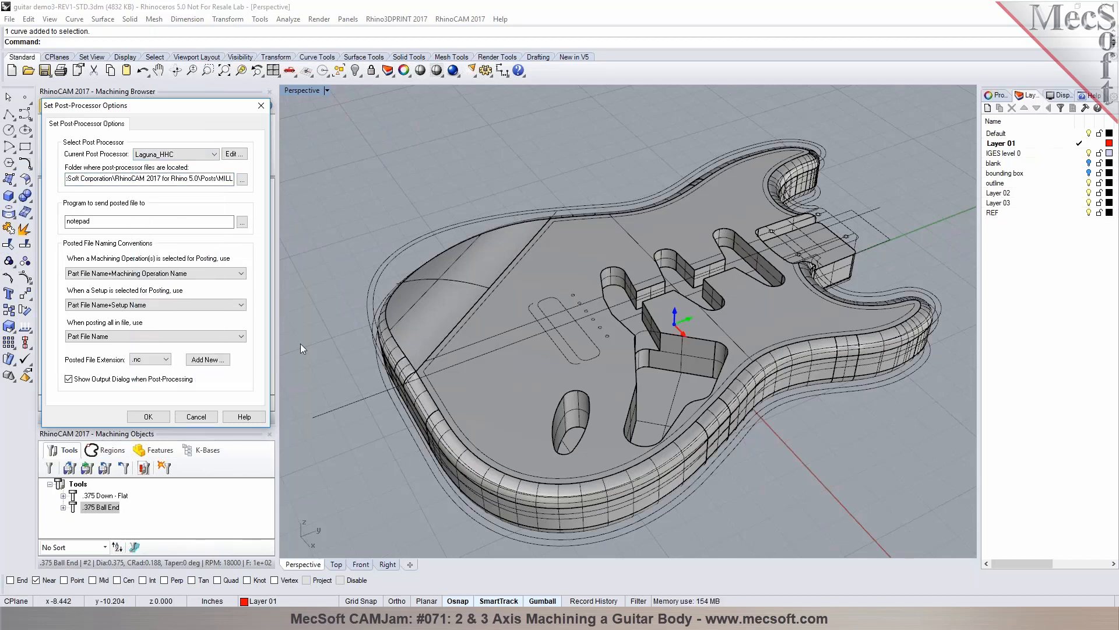
{"action": "left_click", "coordinate": [149, 416]}
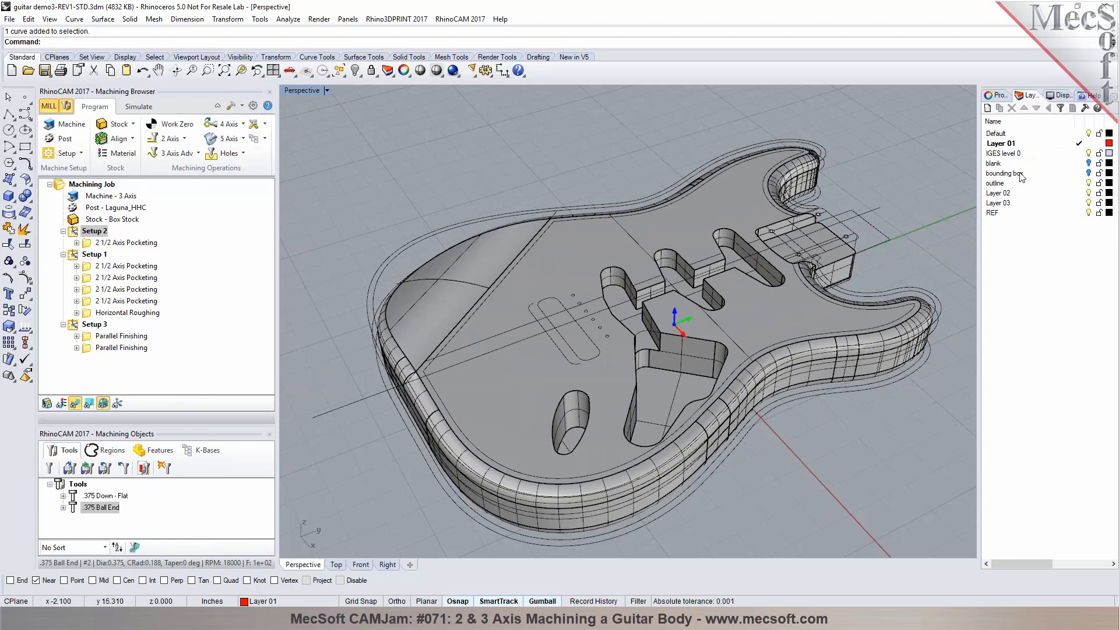
Turn on the blank layer to show the rectangular block enclosing the guitar body
{"action": "left_click", "coordinate": [1088, 164]}
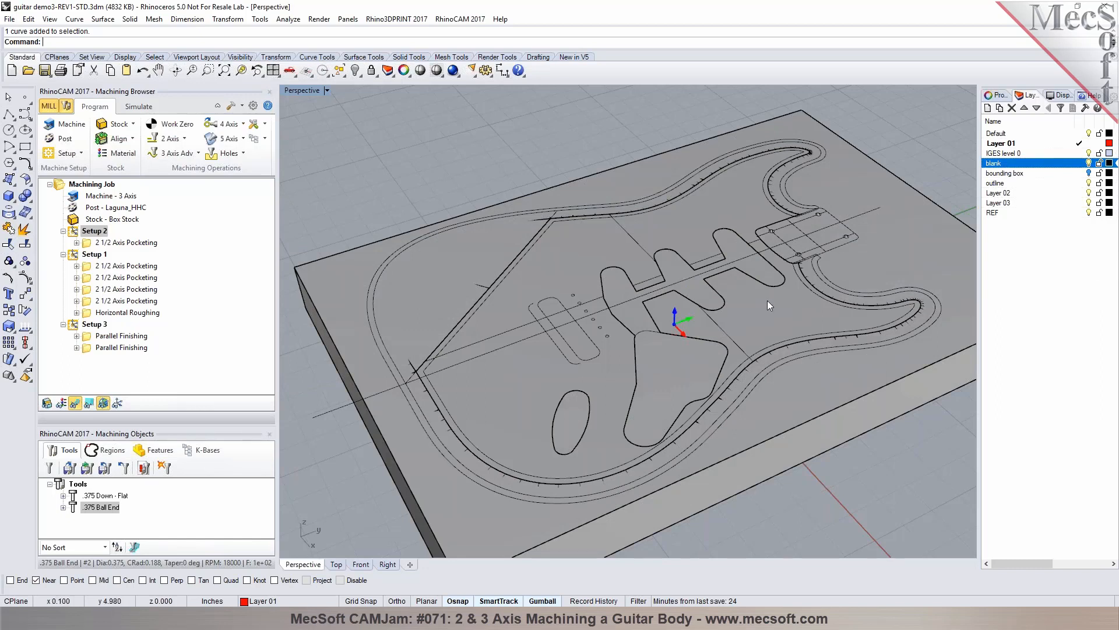
{"action": "scroll", "coordinate": [477, 285], "scroll_direction": "down", "scroll_amount": 3}
{"action": "right_click_drag", "start_coordinate": [746, 446], "coordinate": [783, 429]}
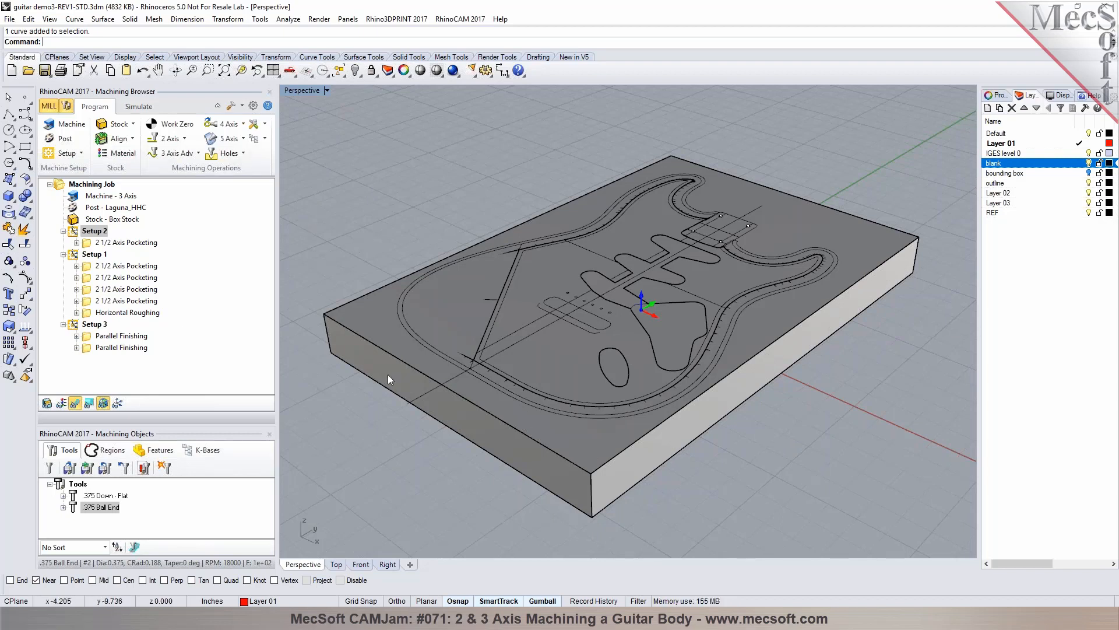
Define a box stock from the model bounding box, ignoring wireframe geometry in the bounds computation
{"action": "left_click", "coordinate": [118, 123]}
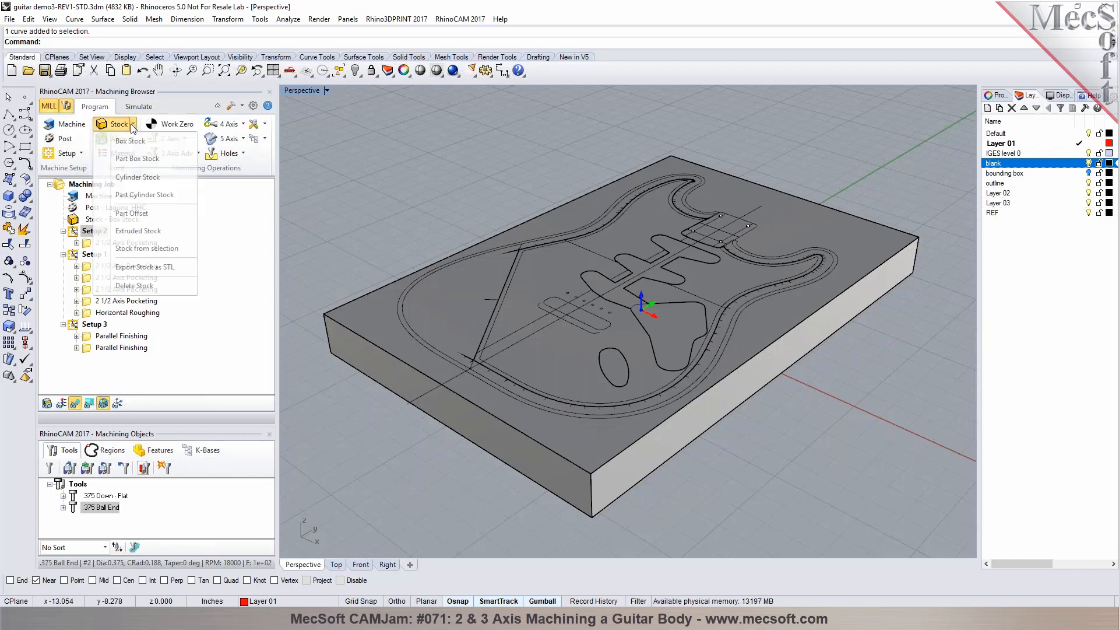
{"action": "left_click", "coordinate": [131, 144]}
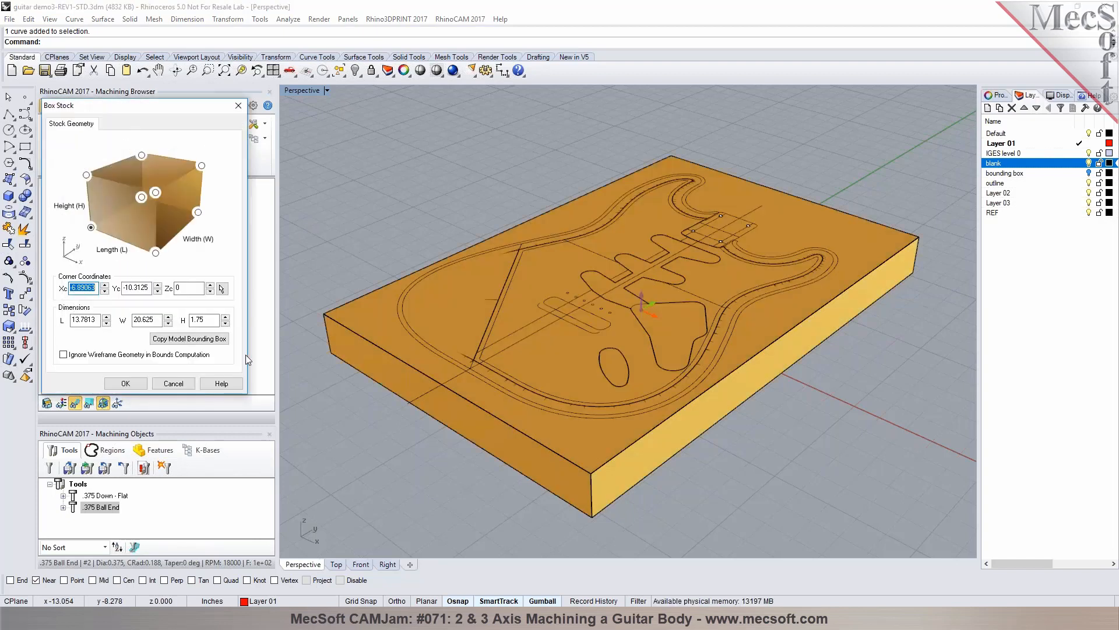
{"action": "left_click", "coordinate": [192, 339]}
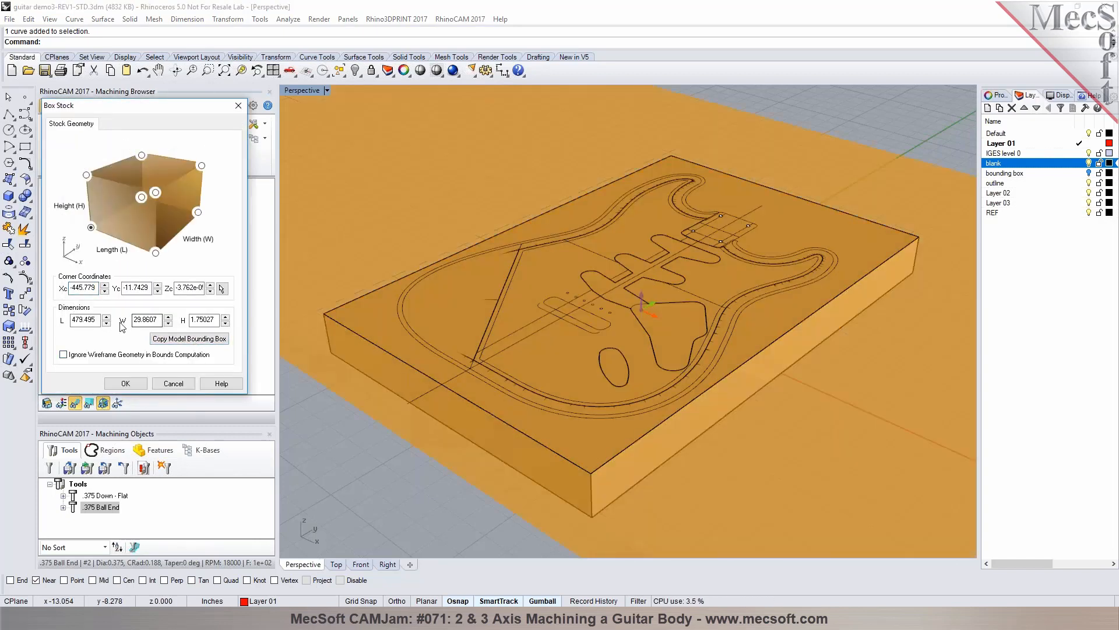
{"action": "left_click", "coordinate": [63, 354]}
{"action": "left_click", "coordinate": [189, 338]}
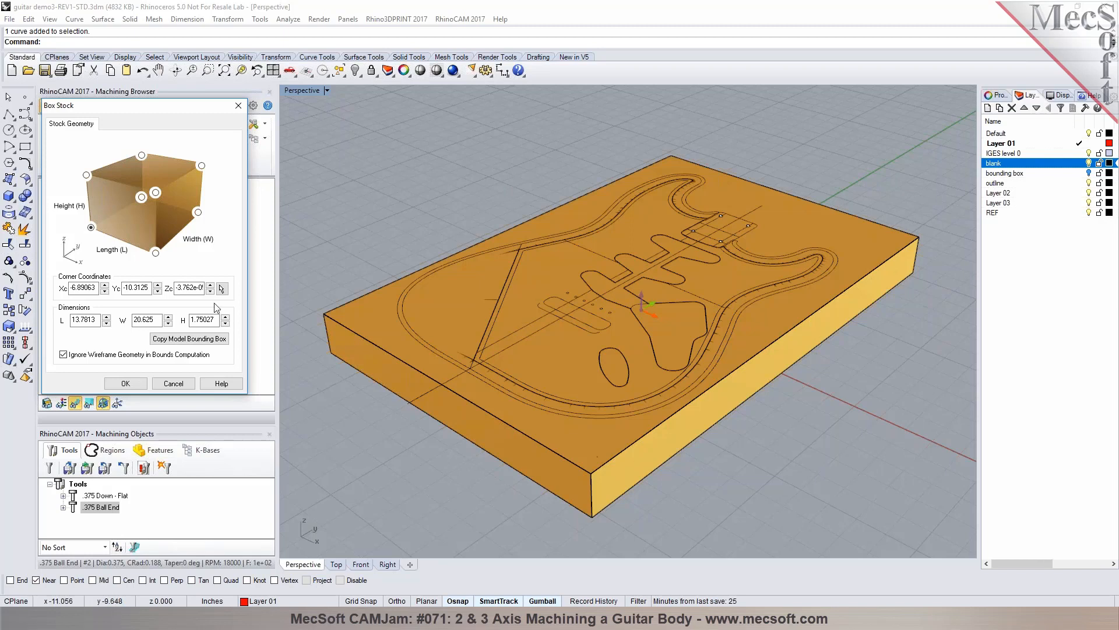
{"action": "left_click", "coordinate": [126, 384]}
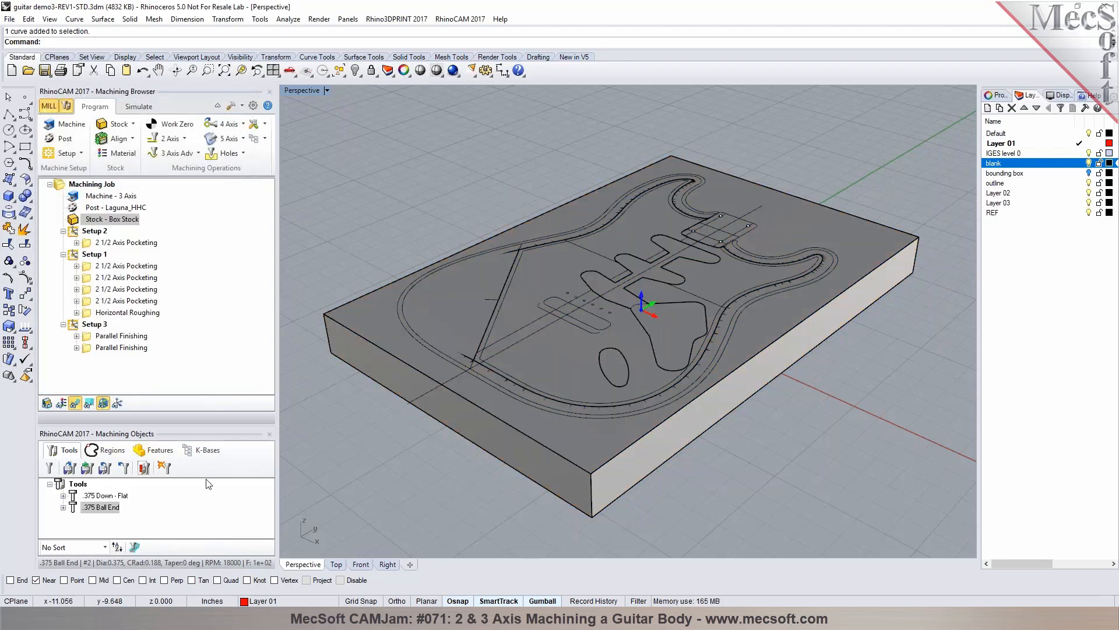
Review the box stock's corner coordinates and its length, width and height
{"action": "left_click", "coordinate": [133, 124]}
{"action": "left_click", "coordinate": [128, 145]}
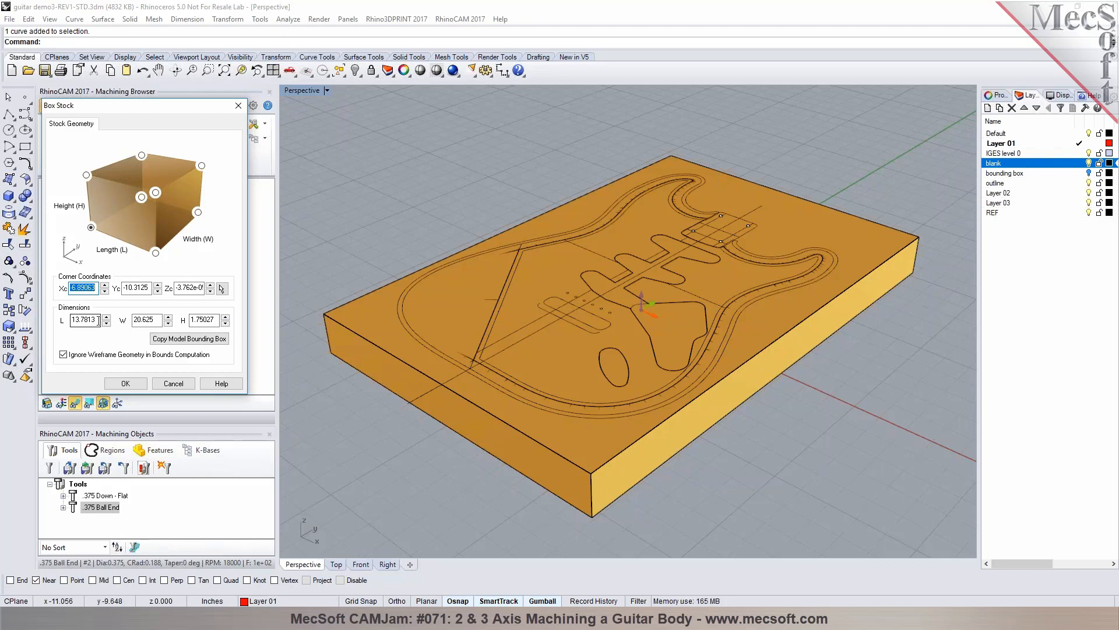
{"action": "left_click", "coordinate": [1051, 341]}
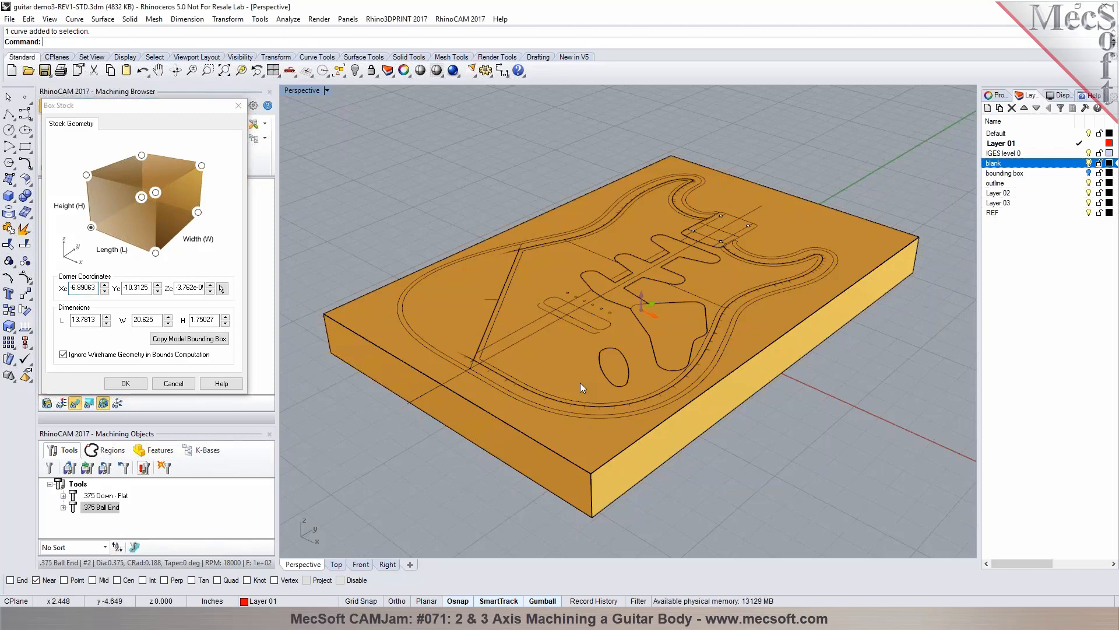
{"action": "left_click", "coordinate": [125, 383]}
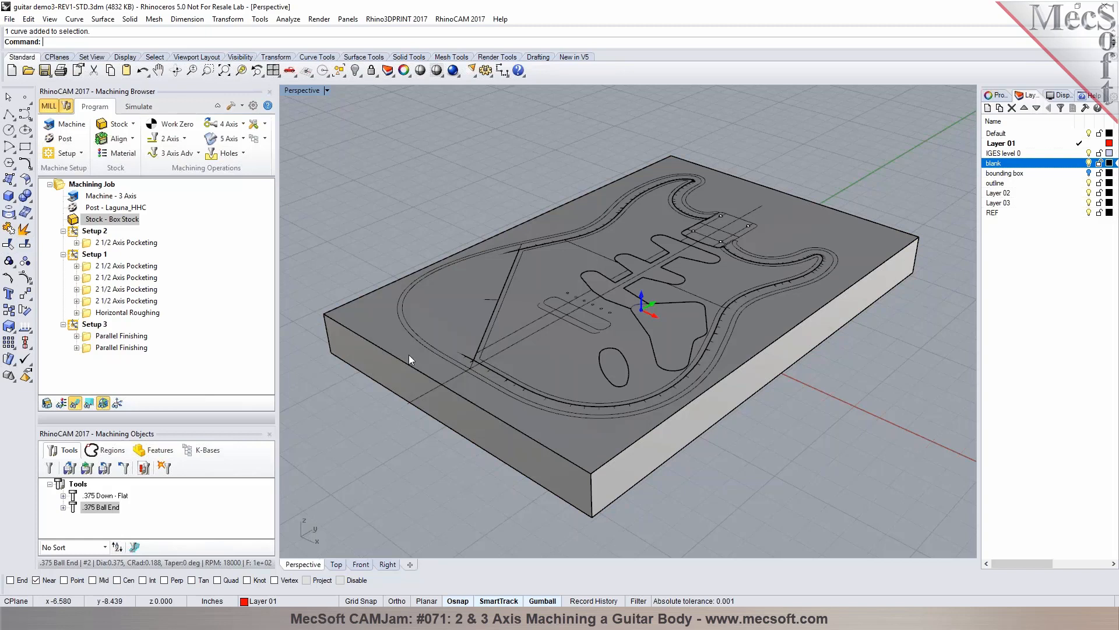
Clear the block's selection and hide the blank layer so that only the guitar body model is displayed
{"action": "left_click", "coordinate": [818, 258]}
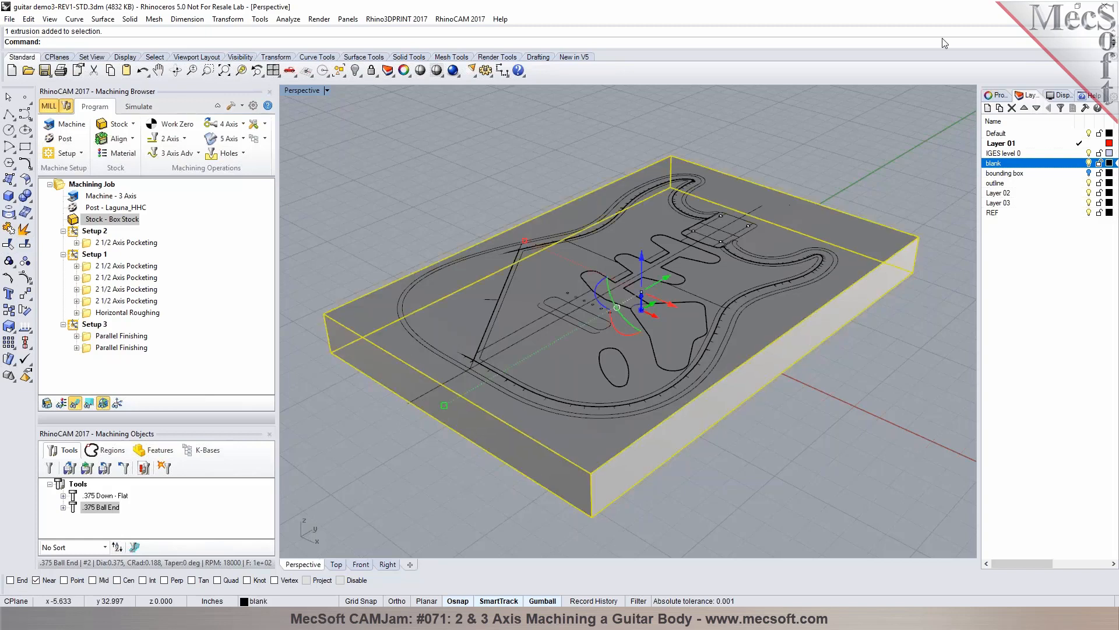
{"action": "left_click", "coordinate": [862, 165]}
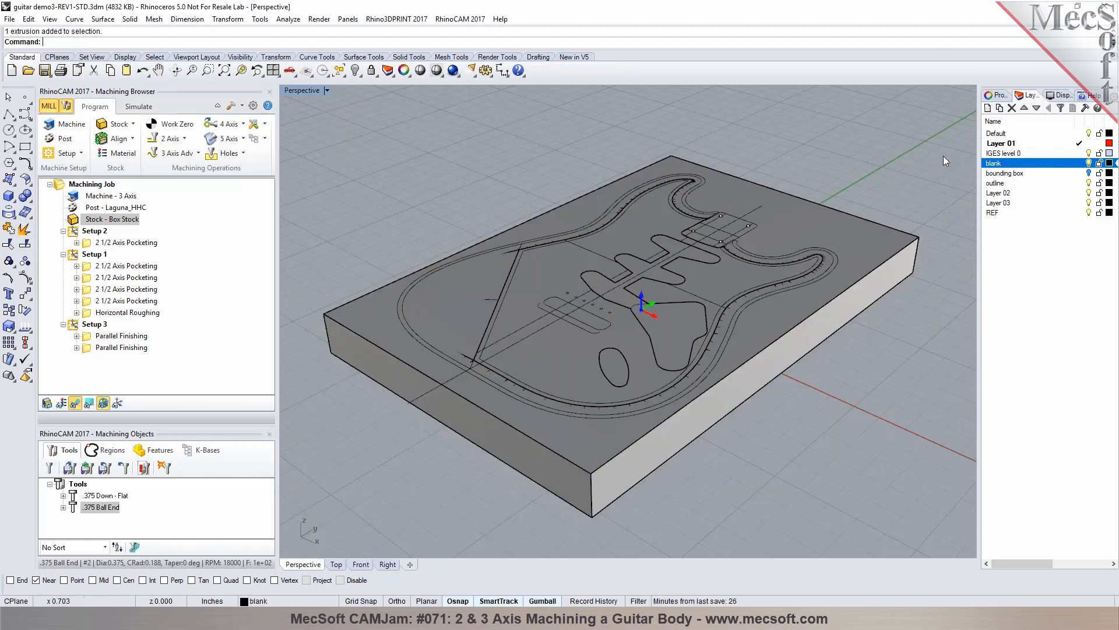
{"action": "left_click", "coordinate": [1088, 163]}
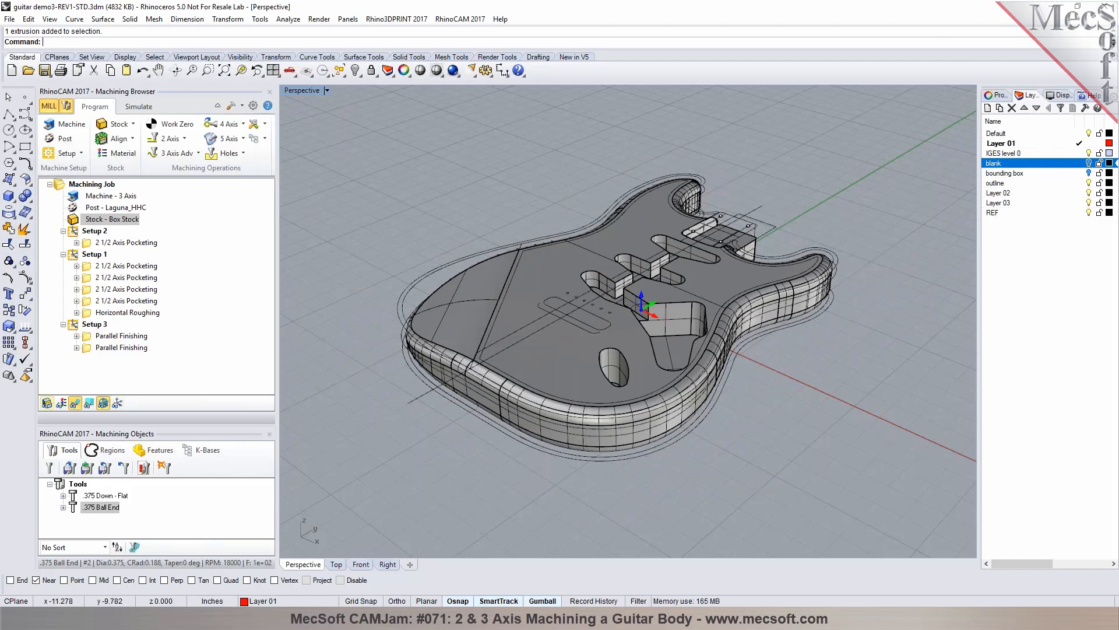
Toggle the stock visibility on and off for comparison, leaving the box stock displayed around the guitar body
{"action": "left_click", "coordinate": [48, 403]}
{"action": "mouse_move", "coordinate": [813, 398]}
{"action": "right_mouse_down"}
{"action": "mouse_move", "coordinate": [759, 387]}
{"action": "mouse_move", "coordinate": [770, 327]}
{"action": "mouse_move", "coordinate": [790, 407]}
{"action": "mouse_move", "coordinate": [807, 385]}
{"action": "right_mouse_up"}
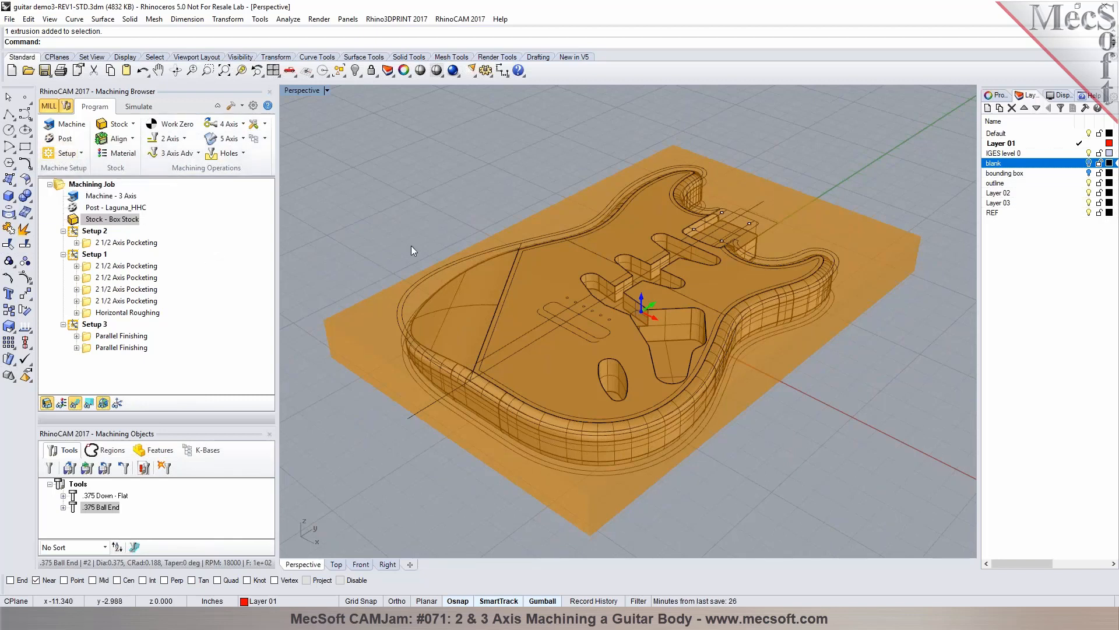
{"action": "left_click", "coordinate": [49, 405]}
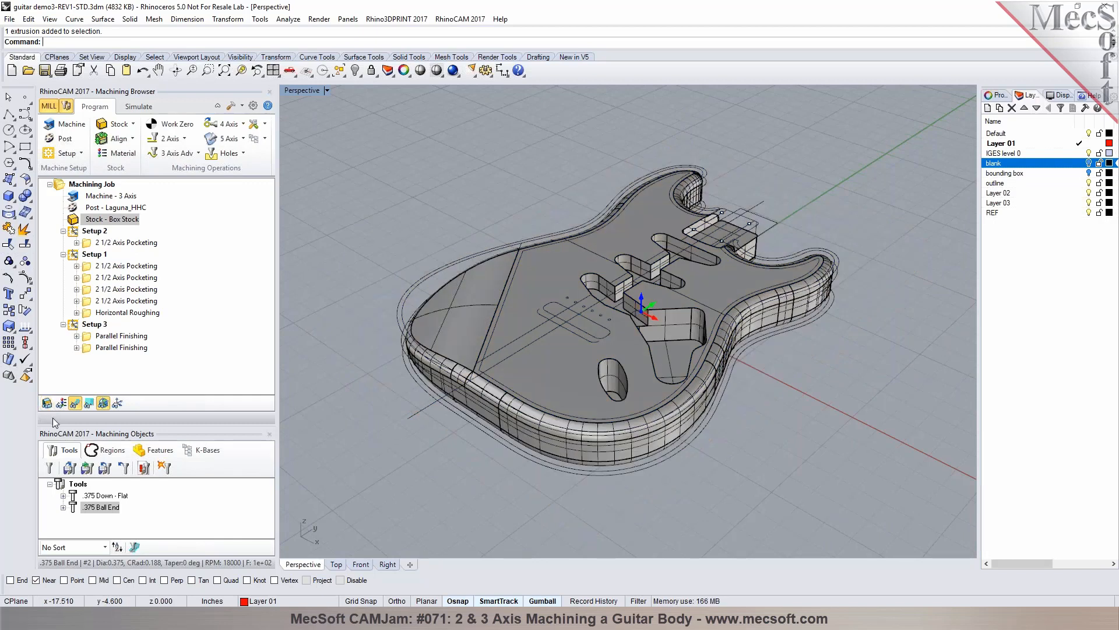
{"action": "left_click", "coordinate": [48, 404]}
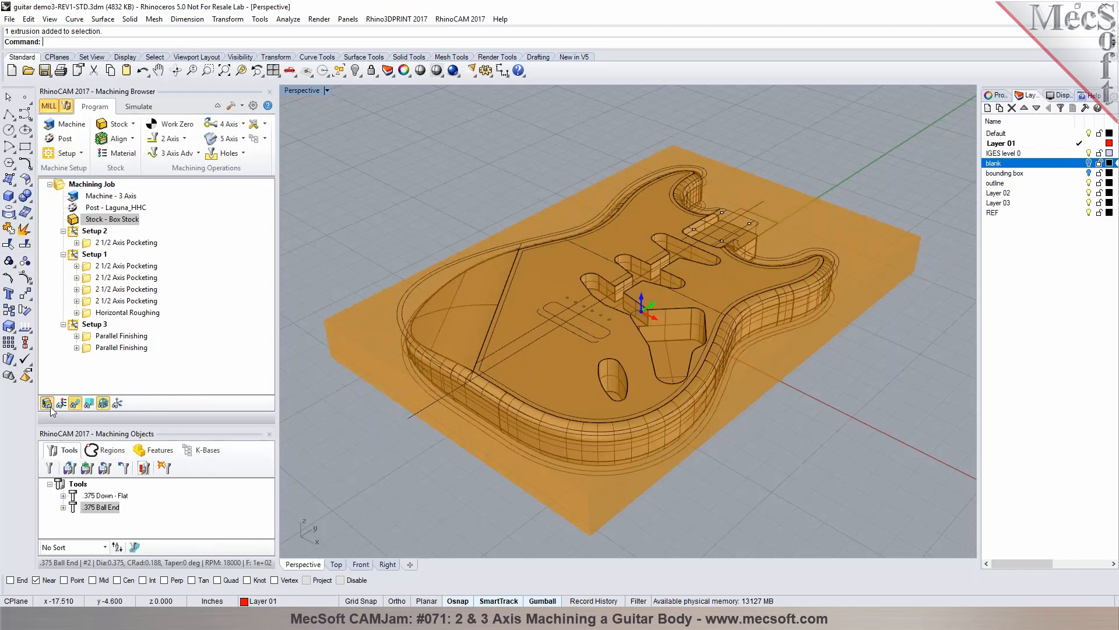
{"action": "left_click", "coordinate": [50, 408]}
{"action": "left_click", "coordinate": [50, 408]}
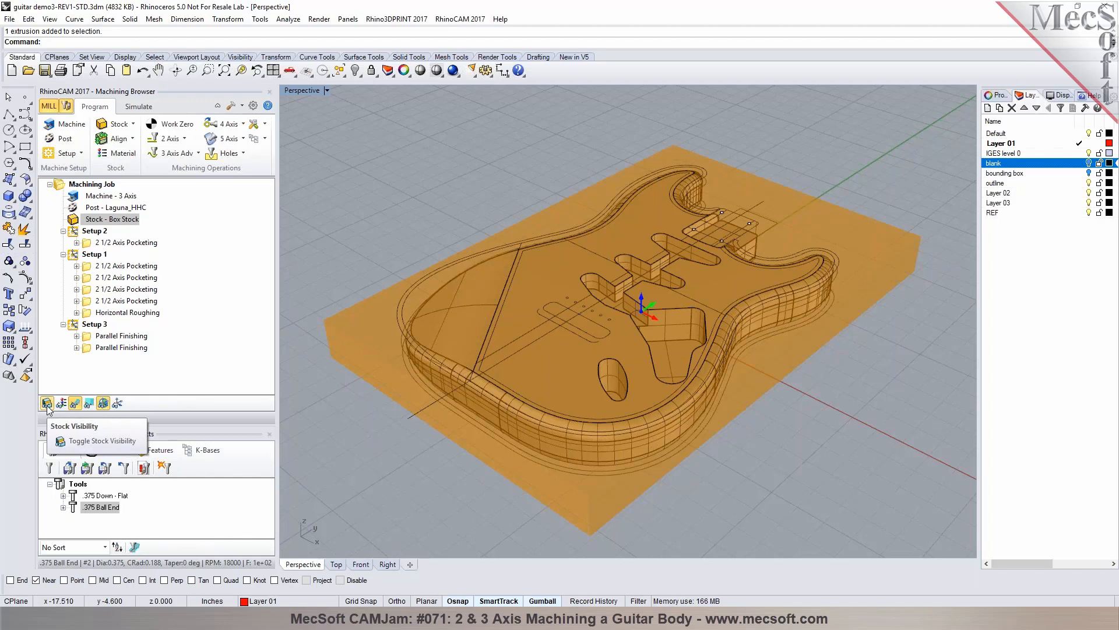
{"action": "left_click", "coordinate": [48, 404]}
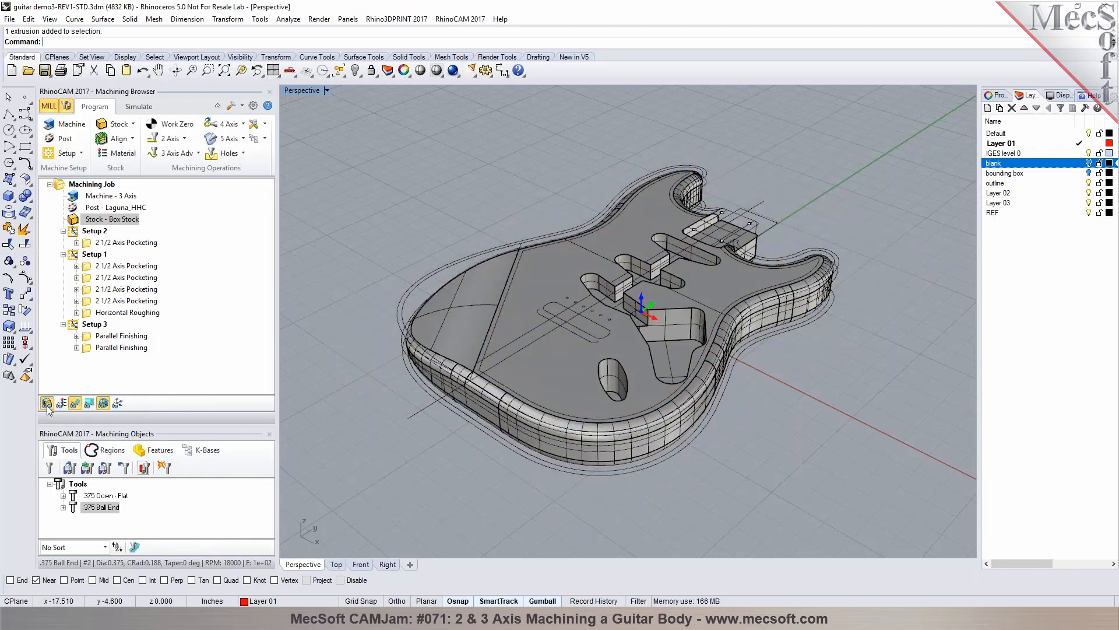
{"action": "left_click", "coordinate": [47, 405]}
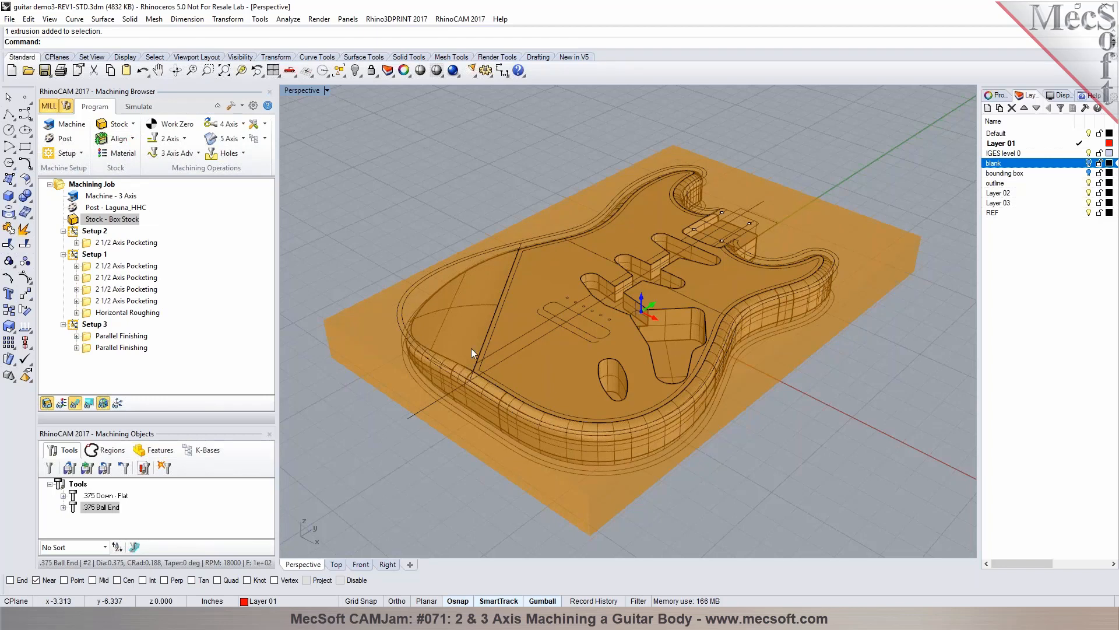
Align the stock about the part with Z alignment Bottom and XY alignment Center, ignoring wireframe geometry in the part bounds
{"action": "left_click", "coordinate": [134, 140]}
{"action": "left_click", "coordinate": [111, 167]}
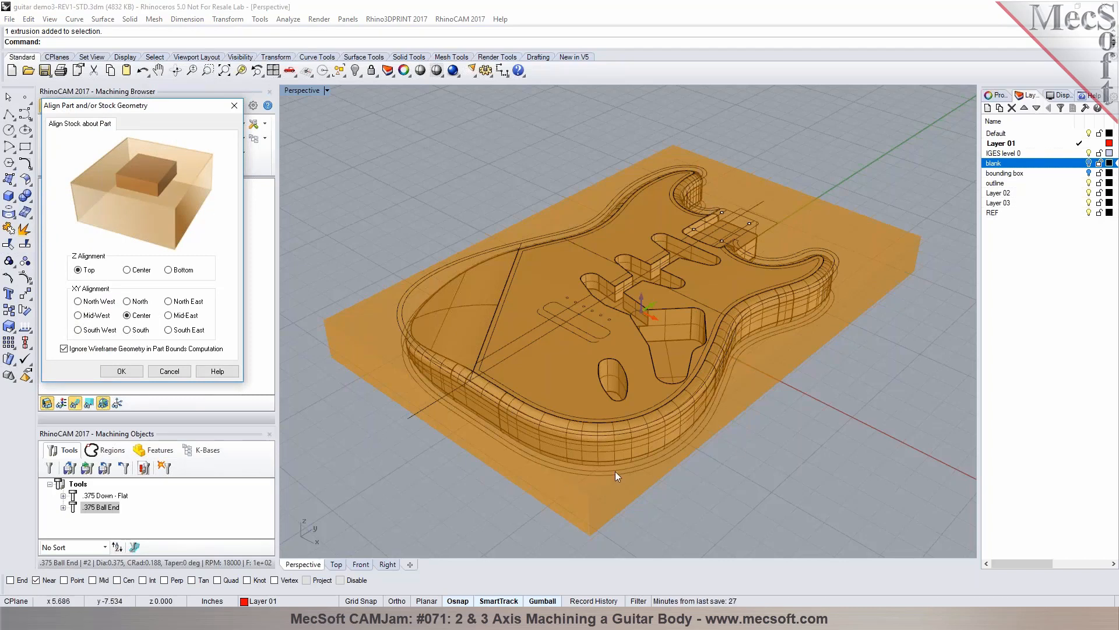
{"action": "left_click", "coordinate": [168, 270]}
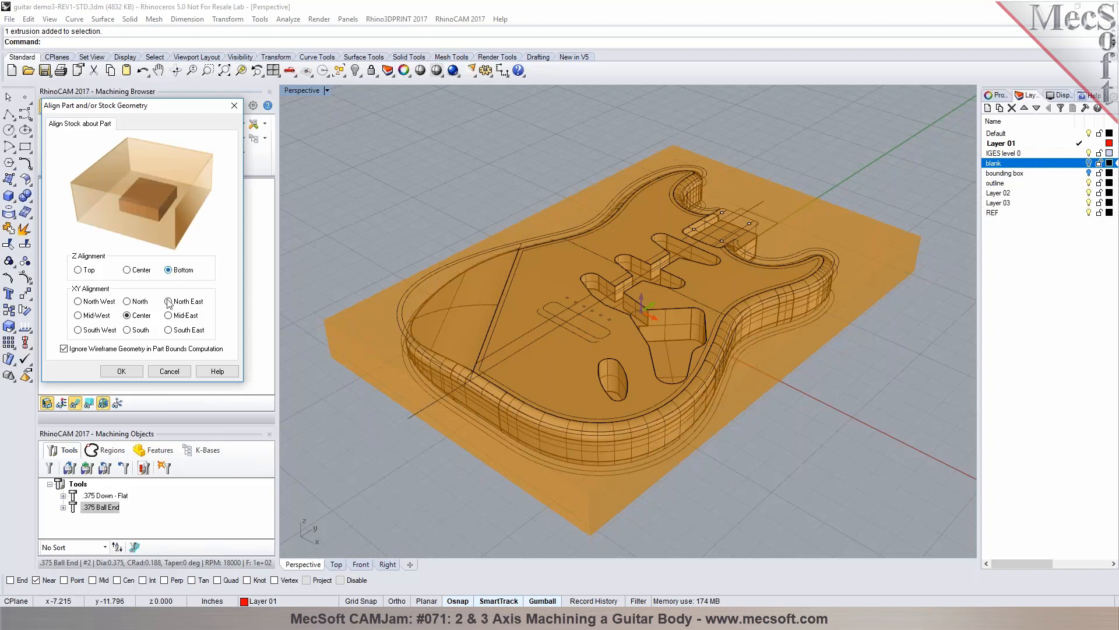
{"action": "left_click", "coordinate": [121, 371]}
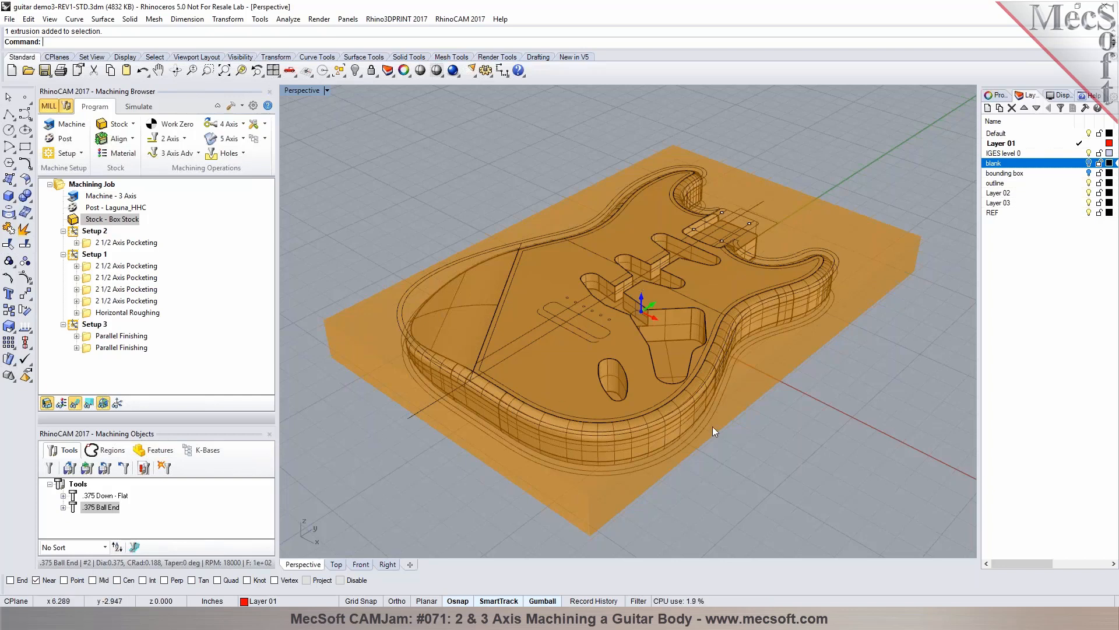
Inspect the stock around the guitar body and reapply its alignment with Bottom in Z and Center in XY
{"action": "right_click_drag", "start_coordinate": [741, 478], "coordinate": [603, 430]}
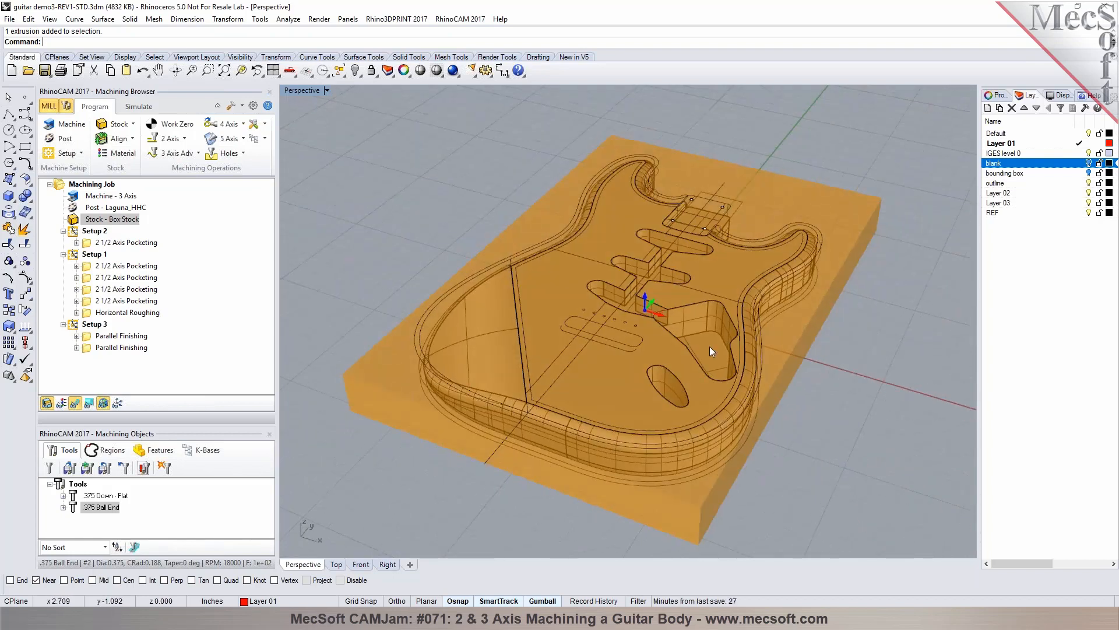
{"action": "right_click_drag", "start_coordinate": [785, 466], "coordinate": [718, 456]}
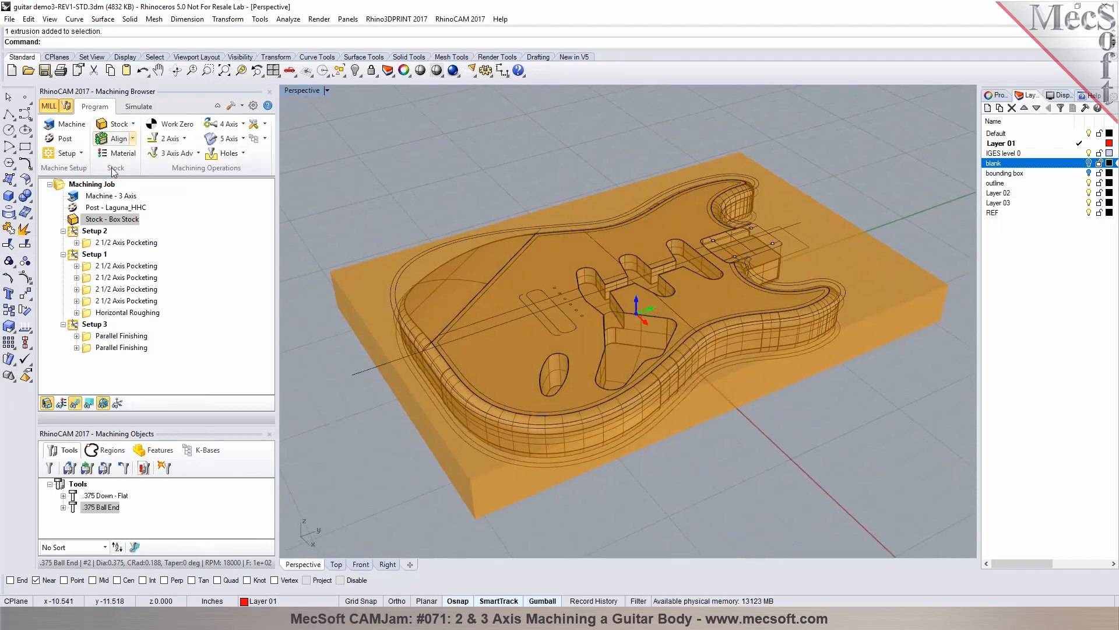
{"action": "left_click", "coordinate": [117, 139]}
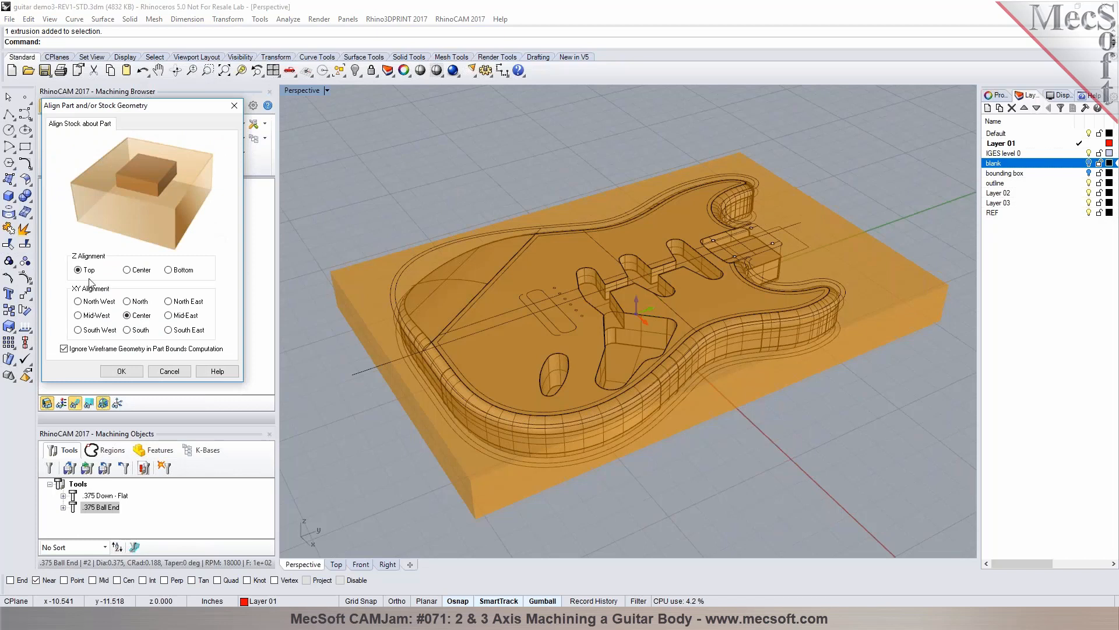
{"action": "left_click", "coordinate": [169, 270]}
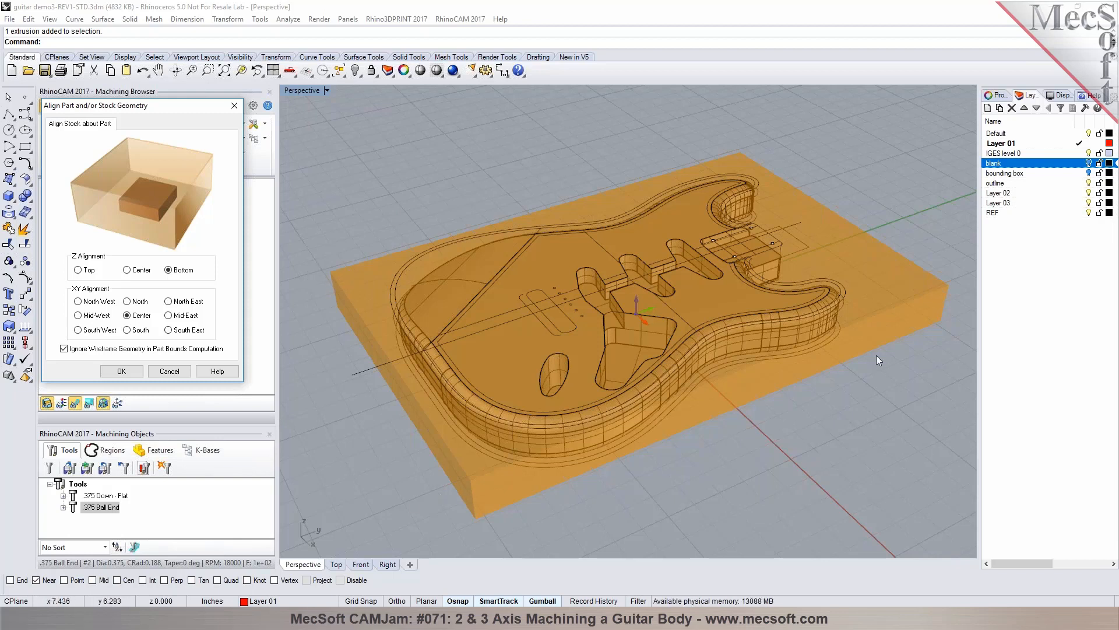
{"action": "left_click", "coordinate": [121, 371]}
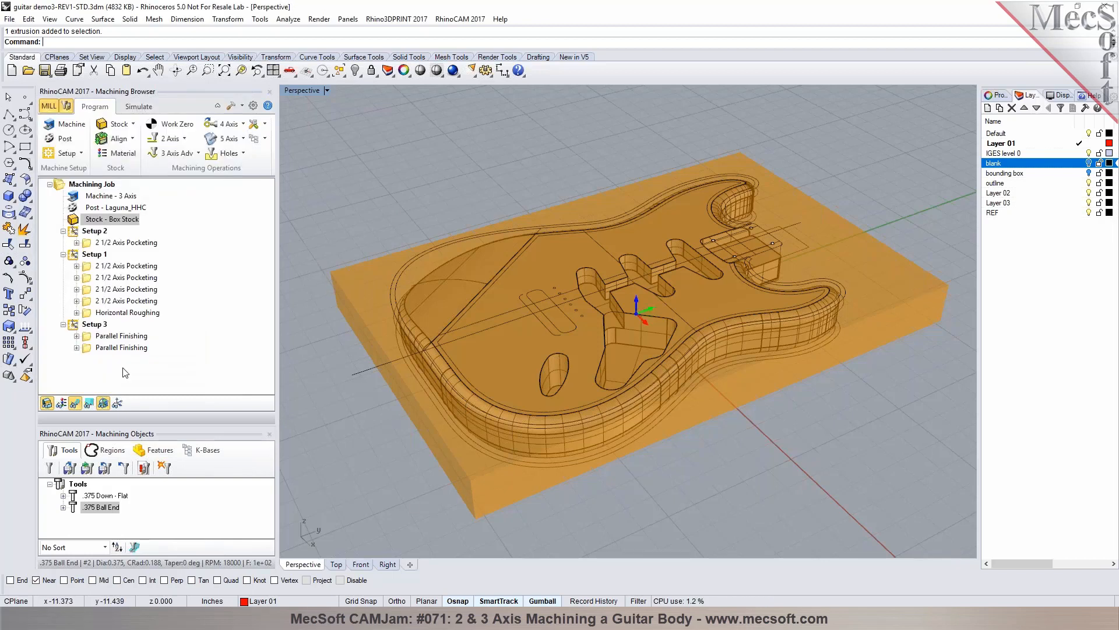
Generate a work zero in Setup 2, set to the stock box at the Highest Z face and the South West corner
{"action": "left_click", "coordinate": [74, 232]}
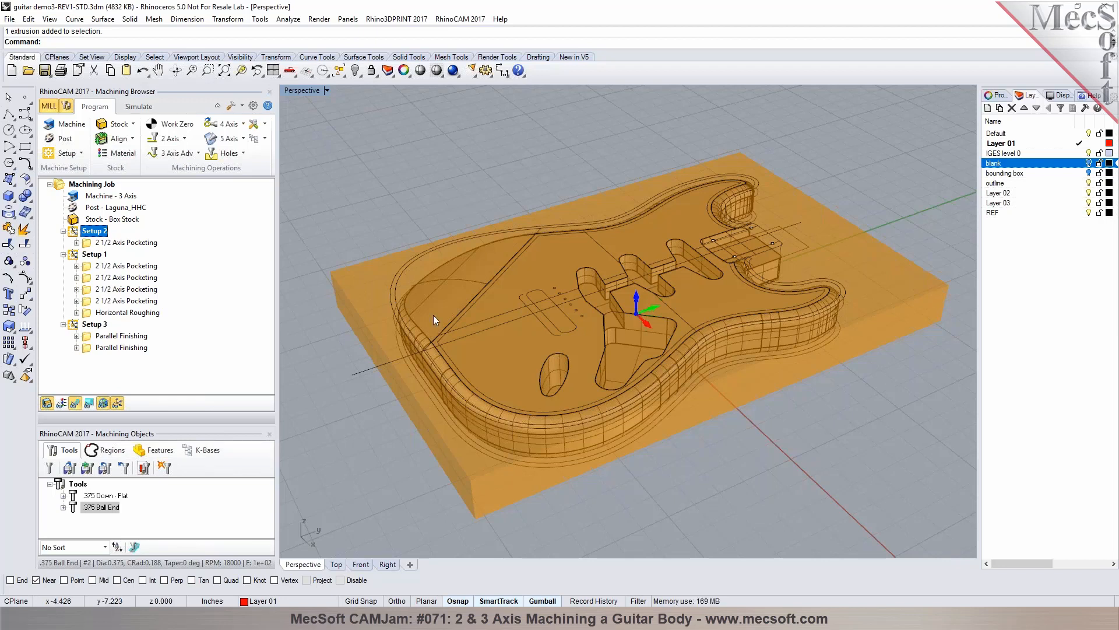
{"action": "left_click", "coordinate": [104, 405]}
{"action": "scroll", "coordinate": [624, 324], "scroll_direction": "up", "scroll_amount": 8}
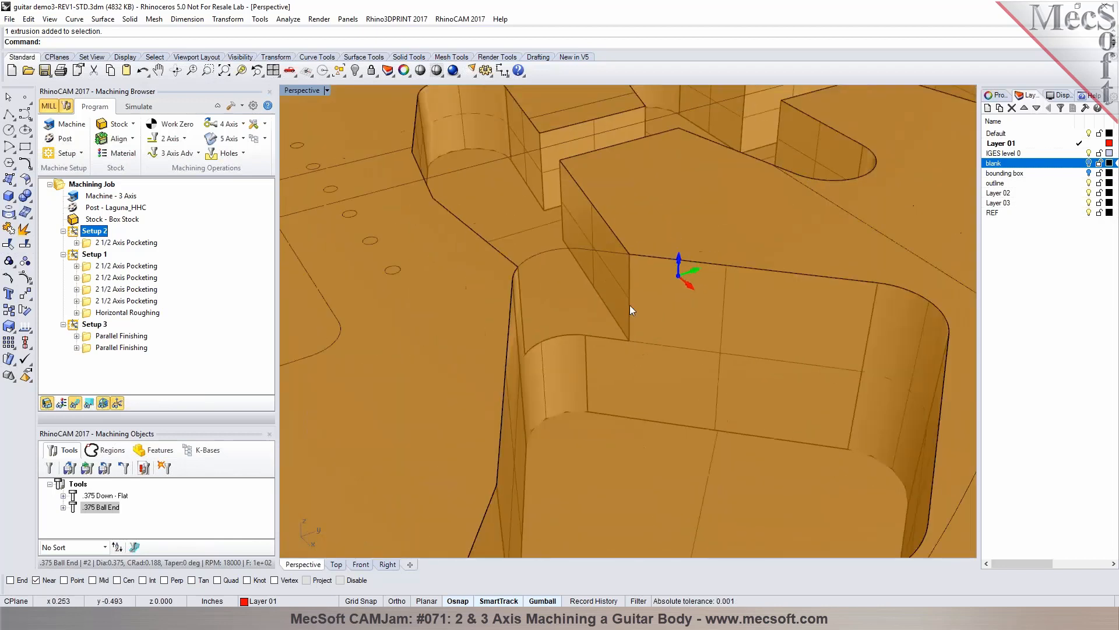
{"action": "scroll", "coordinate": [631, 309], "scroll_direction": "down", "scroll_amount": 8}
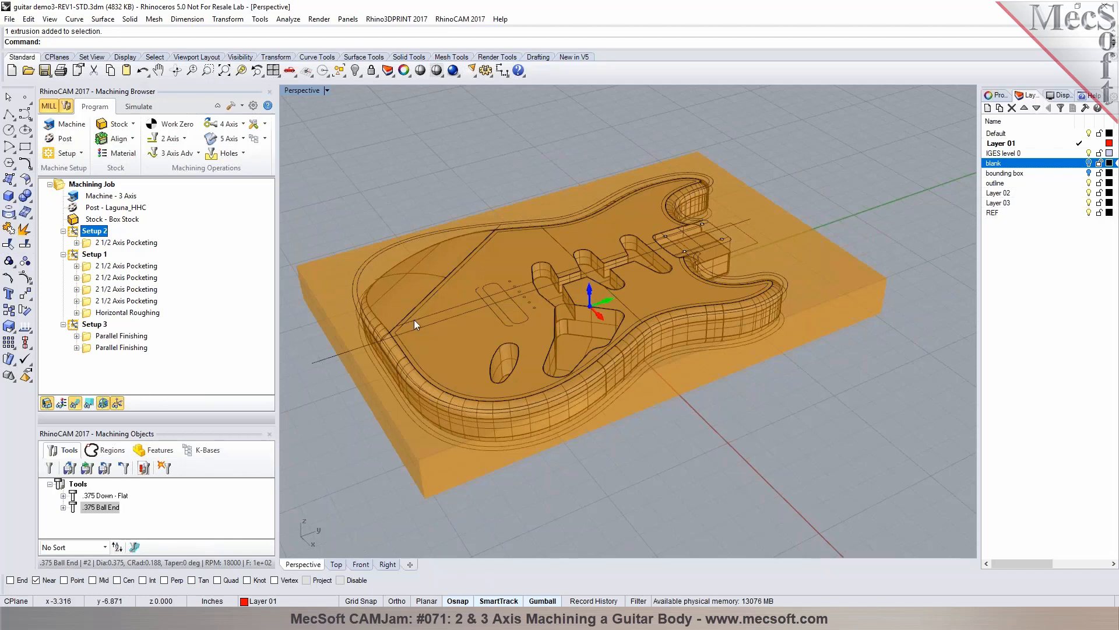
{"action": "left_click", "coordinate": [186, 125]}
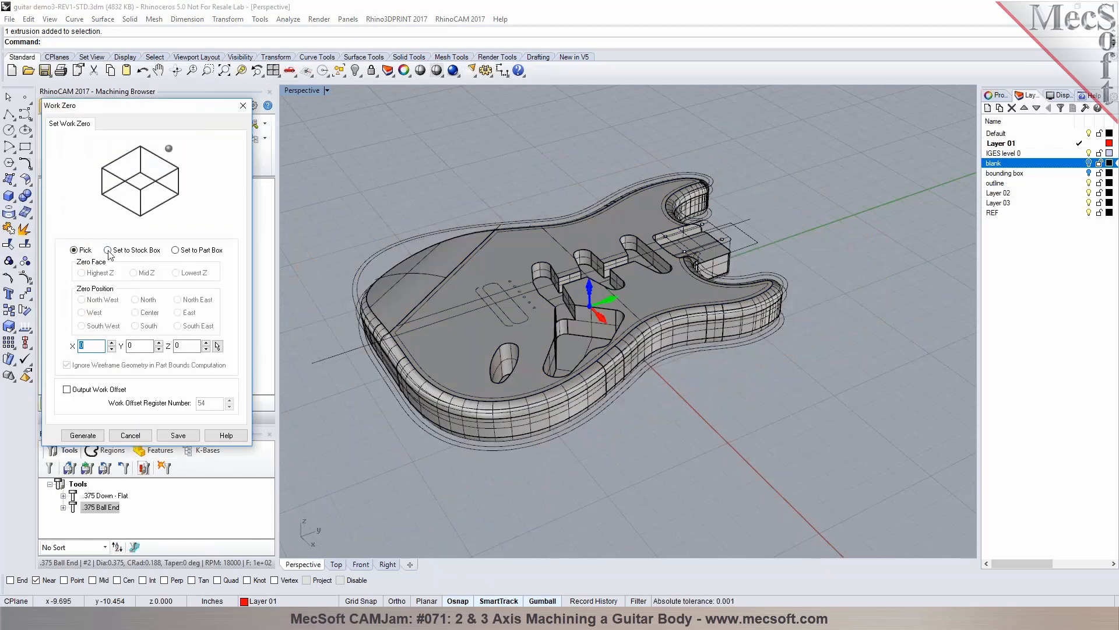
{"action": "left_click", "coordinate": [108, 250]}
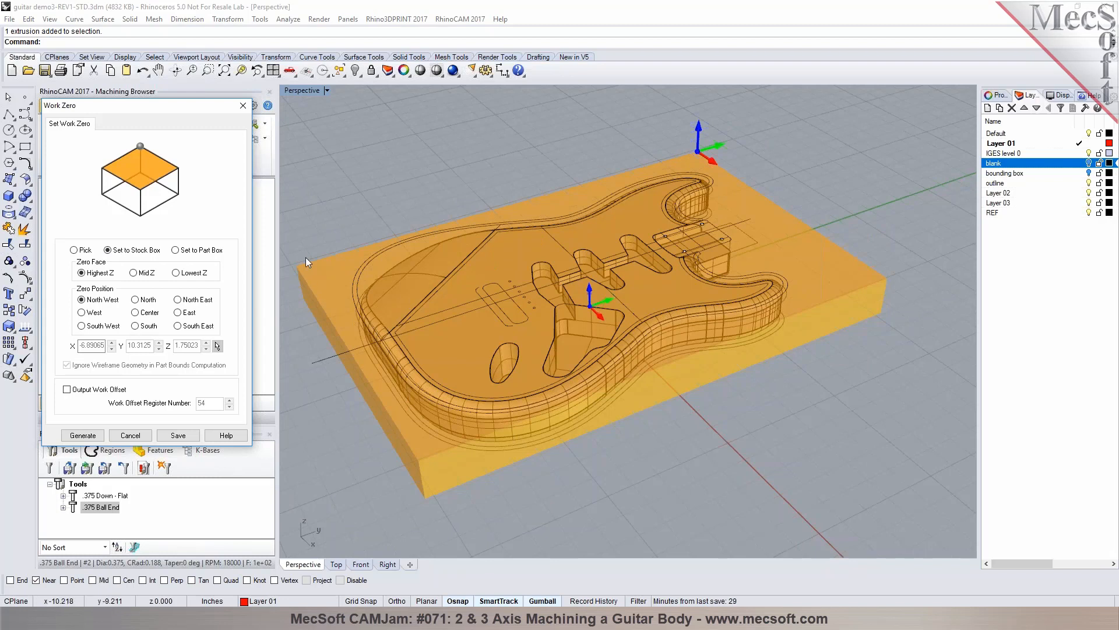
{"action": "left_click", "coordinate": [85, 327]}
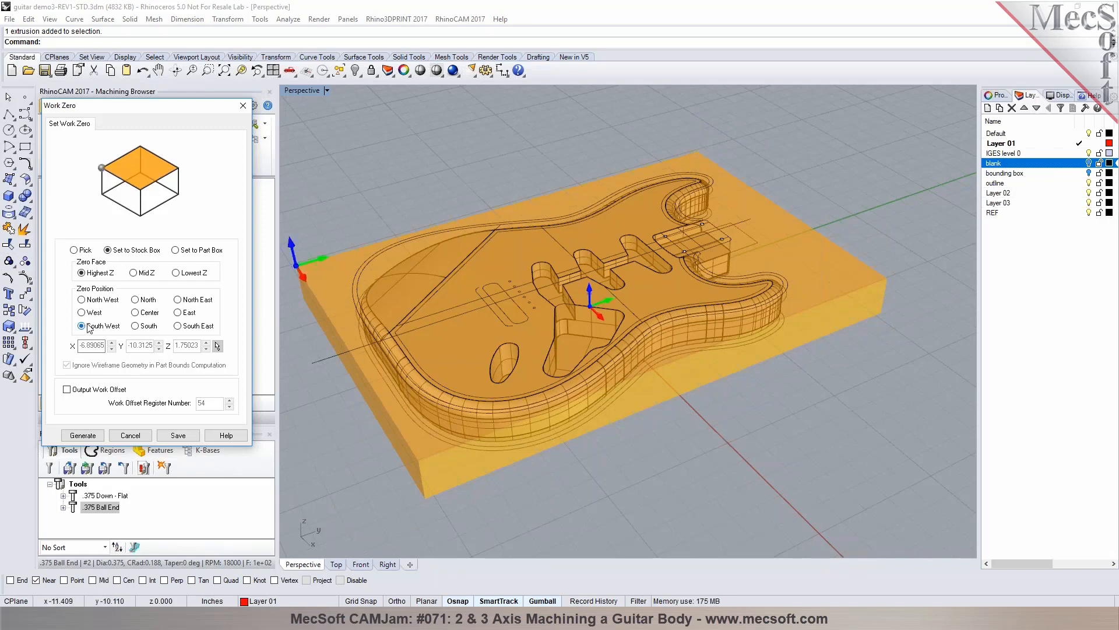
{"action": "left_click", "coordinate": [82, 435]}
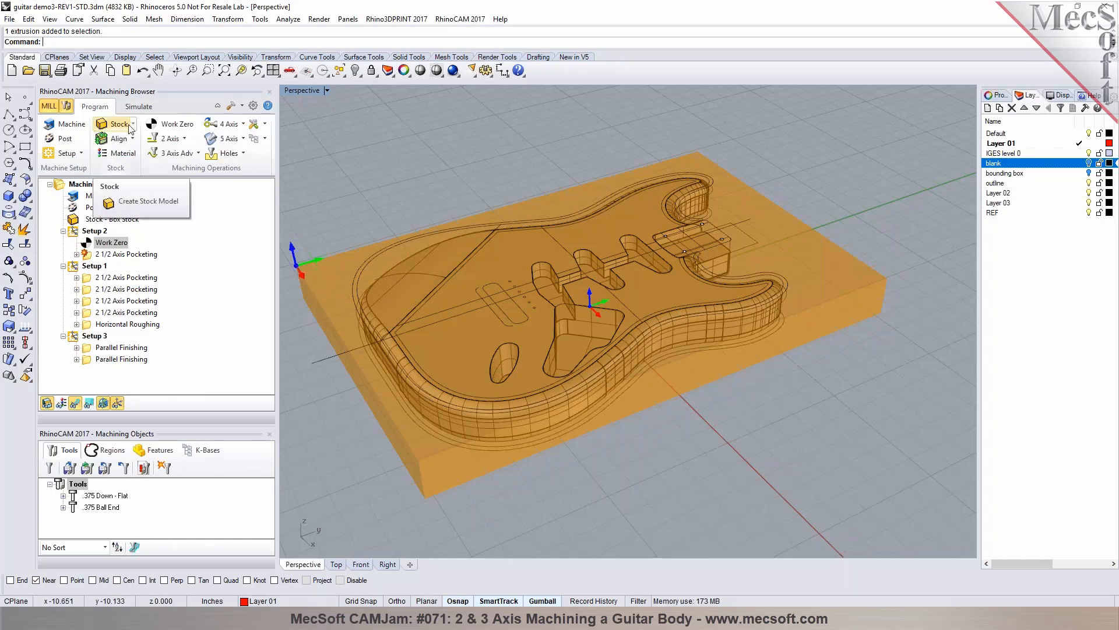
{"action": "left_click", "coordinate": [177, 125]}
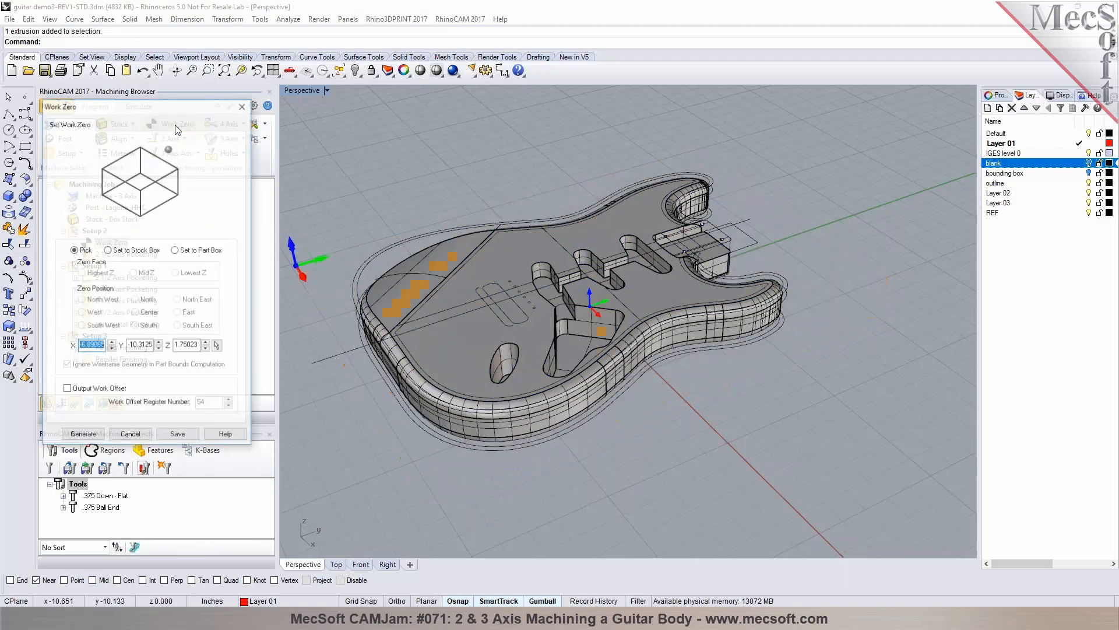
{"action": "left_click", "coordinate": [242, 105]}
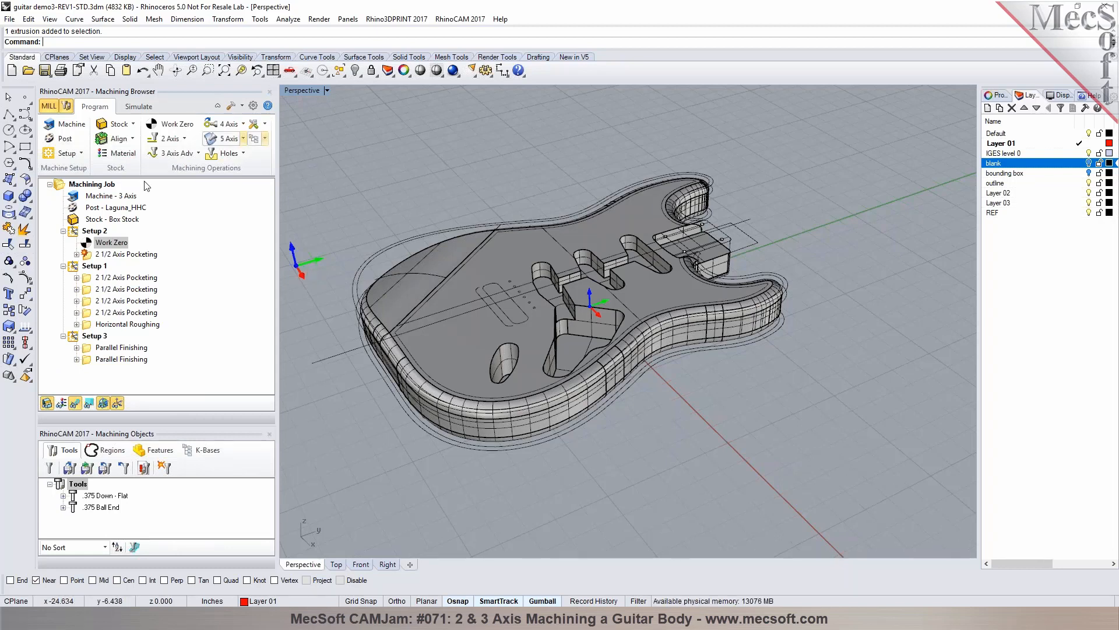
Set the stock material to WOOD from the FeedsSpeedsDataINCH.xml material file
{"action": "left_click", "coordinate": [129, 155]}
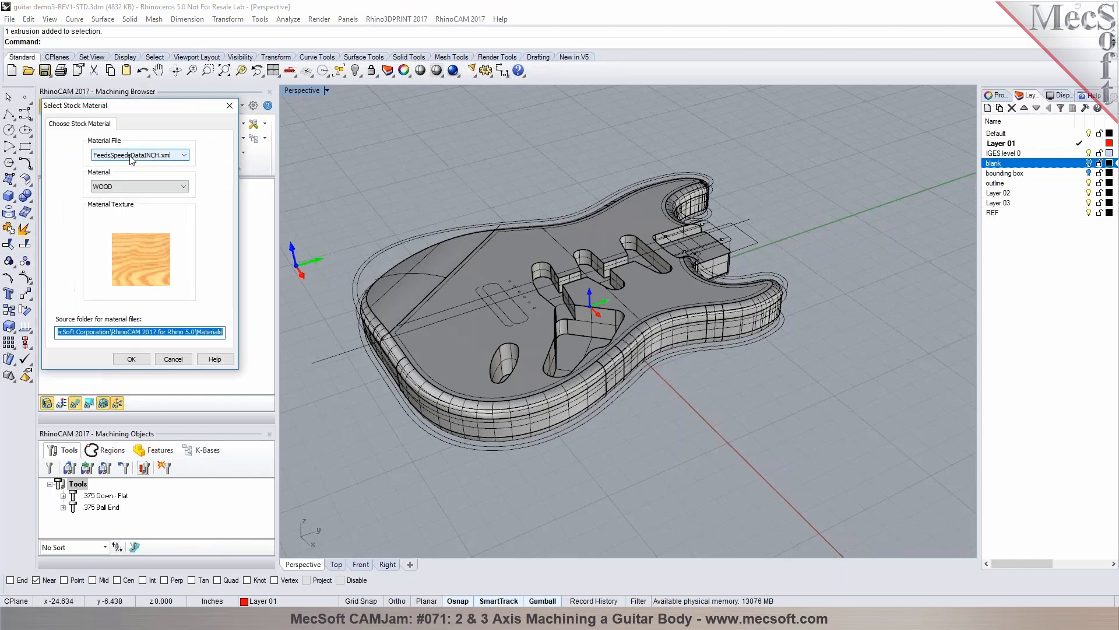
{"action": "left_click", "coordinate": [185, 187]}
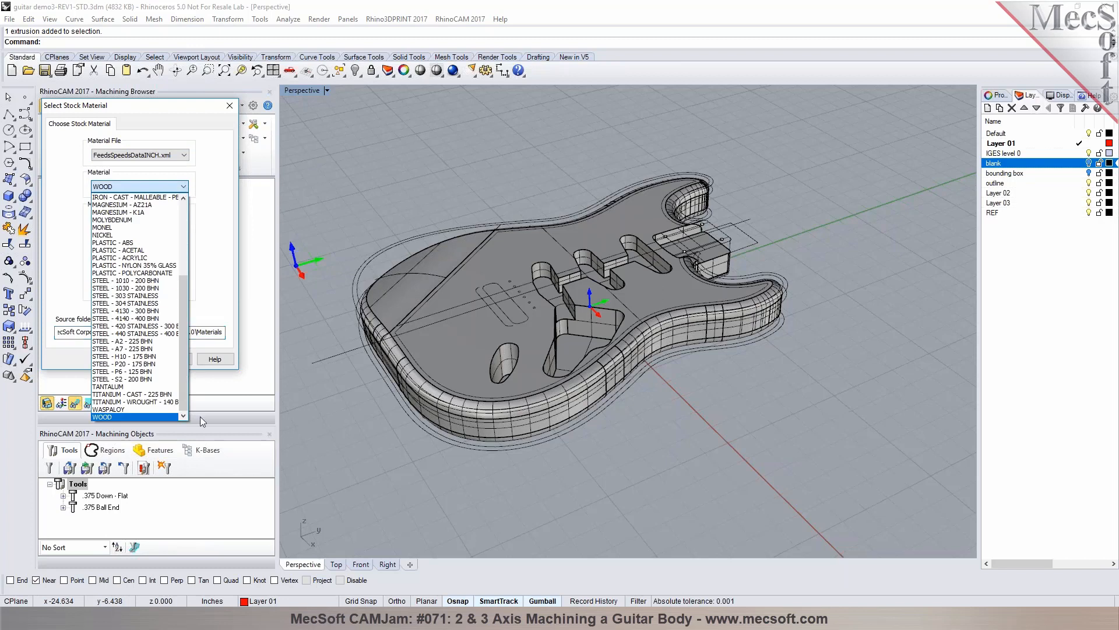
{"action": "left_click", "coordinate": [106, 416]}
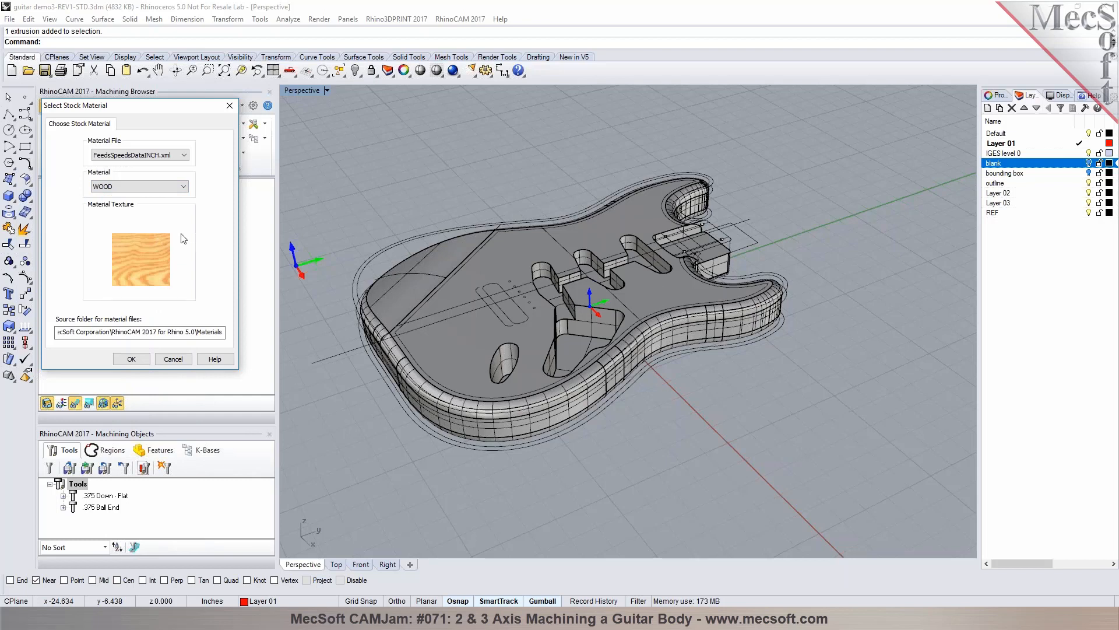
{"action": "left_click", "coordinate": [131, 358]}
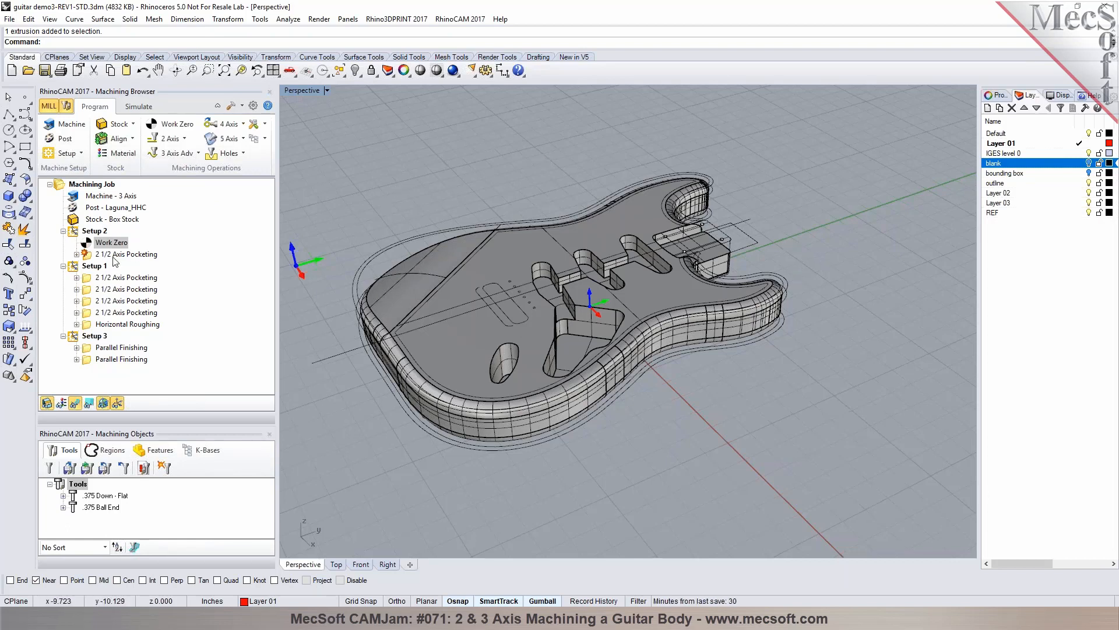
Start a new 2 1/2 Axis Pocketing operation directly after the Work Zero in Setup 2
{"action": "left_click", "coordinate": [85, 255]}
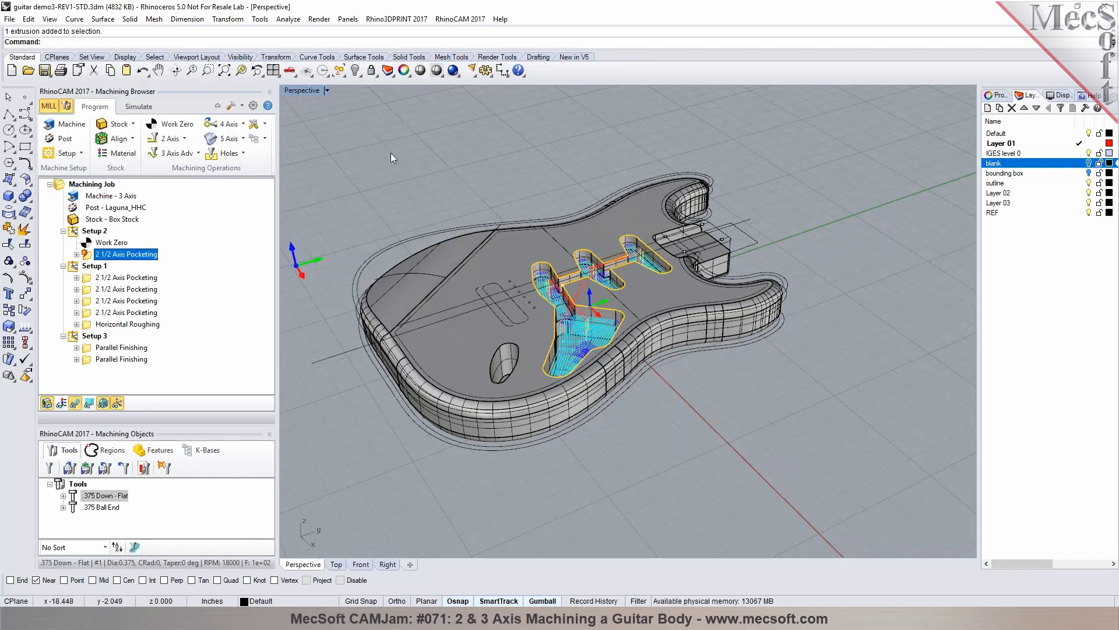
{"action": "left_click", "coordinate": [90, 242]}
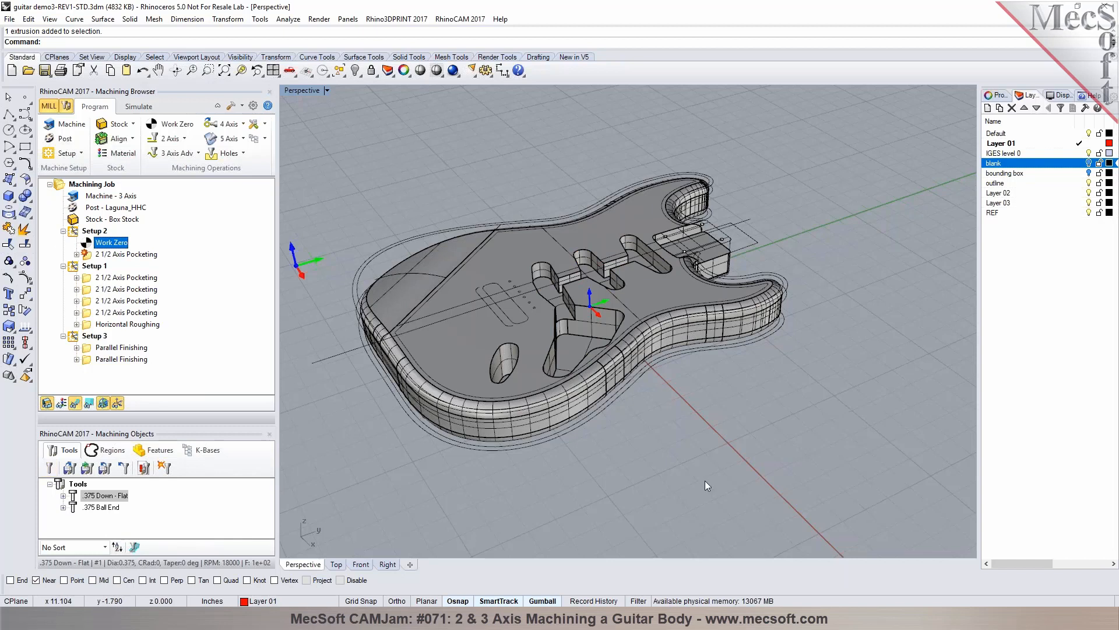
{"action": "left_click", "coordinate": [184, 139]}
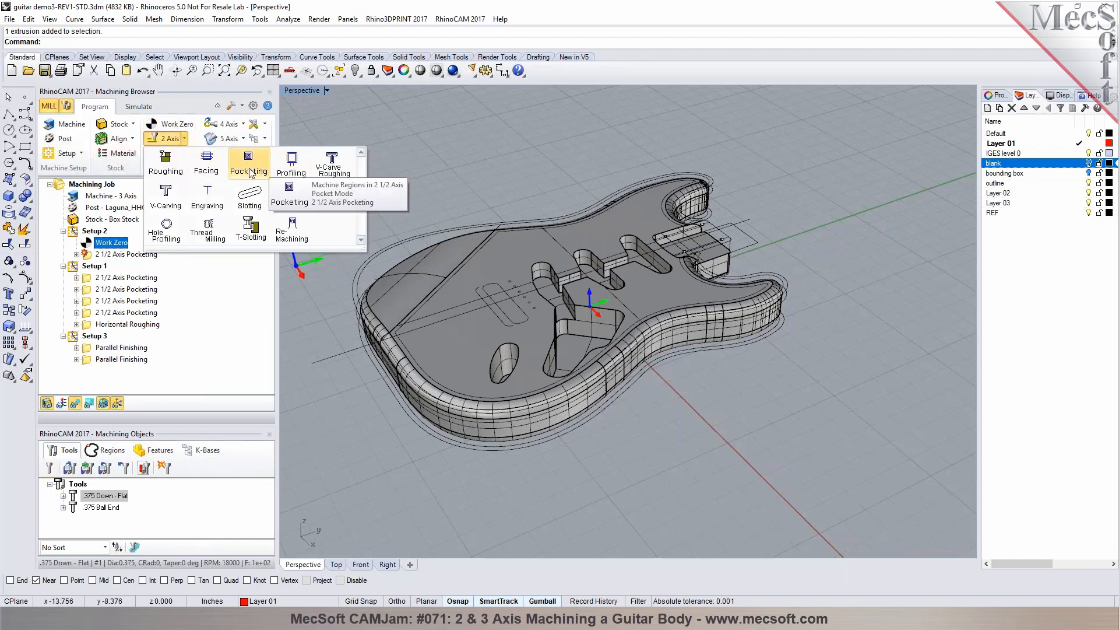
{"action": "left_click", "coordinate": [249, 165]}
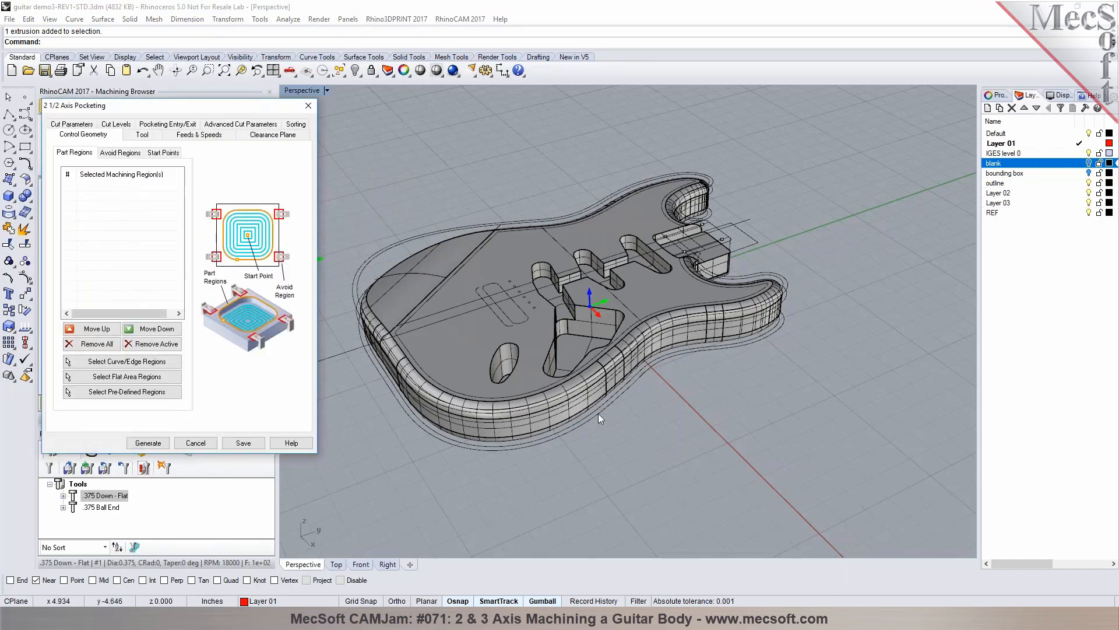
Select the closed outline curve of the connected pickup and control cavities as the pocketing part region
{"action": "scroll", "coordinate": [557, 308], "scroll_direction": "up", "scroll_amount": 5}
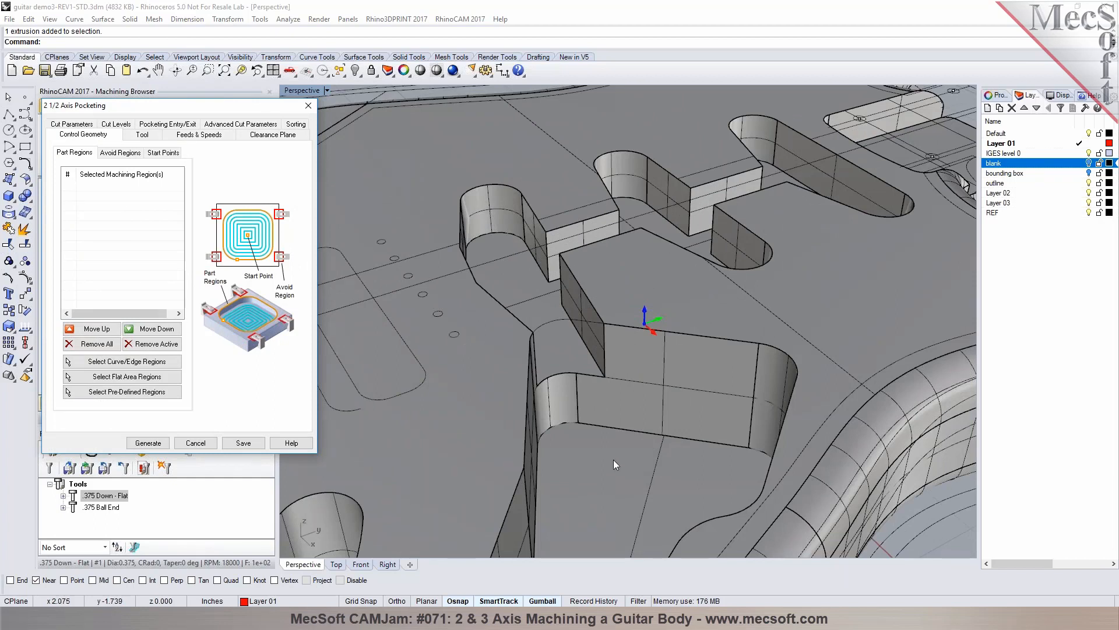
{"action": "scroll", "coordinate": [611, 455], "scroll_direction": "down", "scroll_amount": 4}
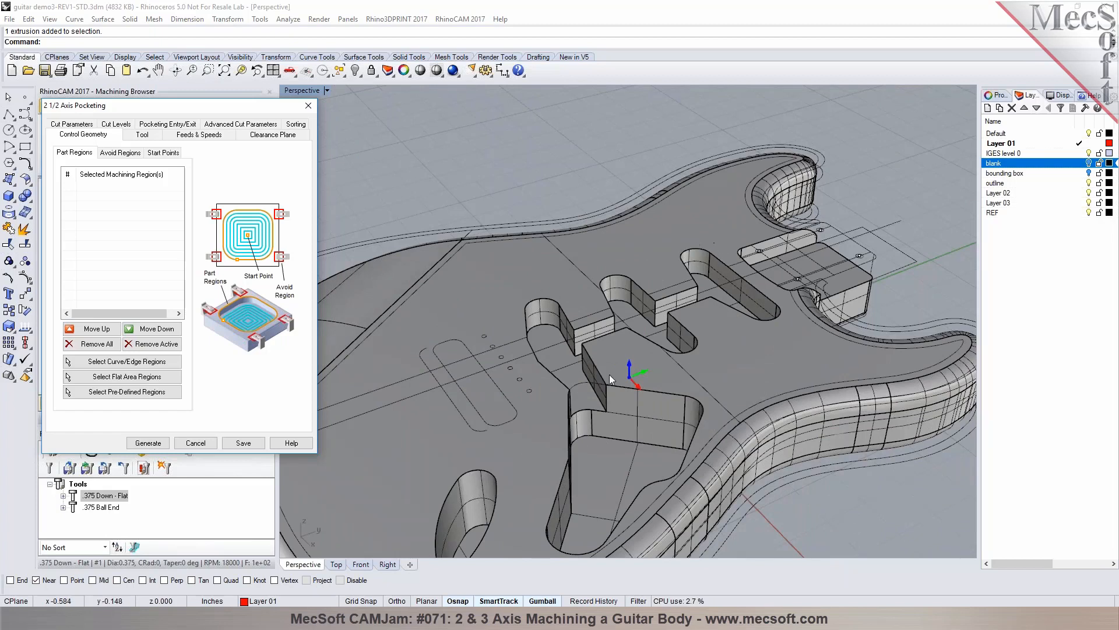
{"action": "left_click", "coordinate": [129, 362]}
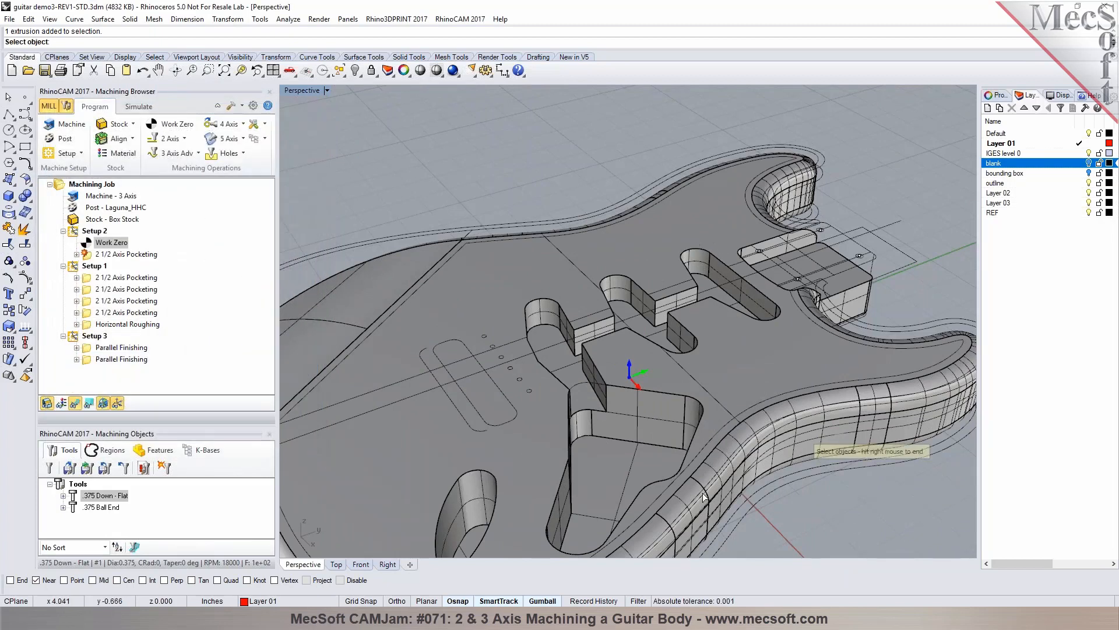
{"action": "left_click", "coordinate": [670, 393]}
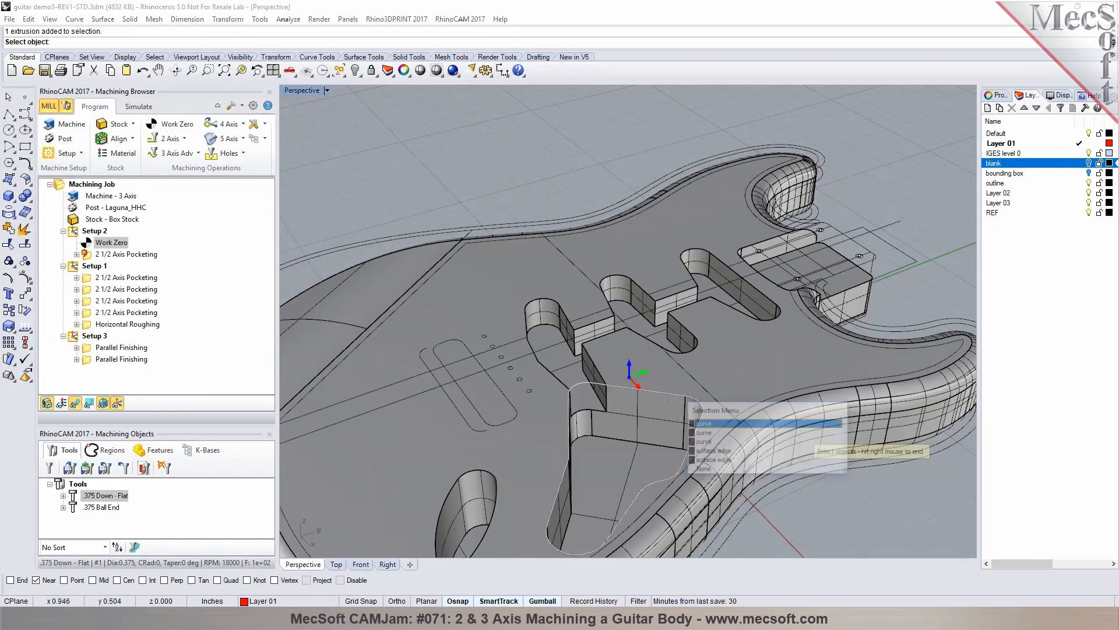
{"action": "left_click", "coordinate": [704, 432]}
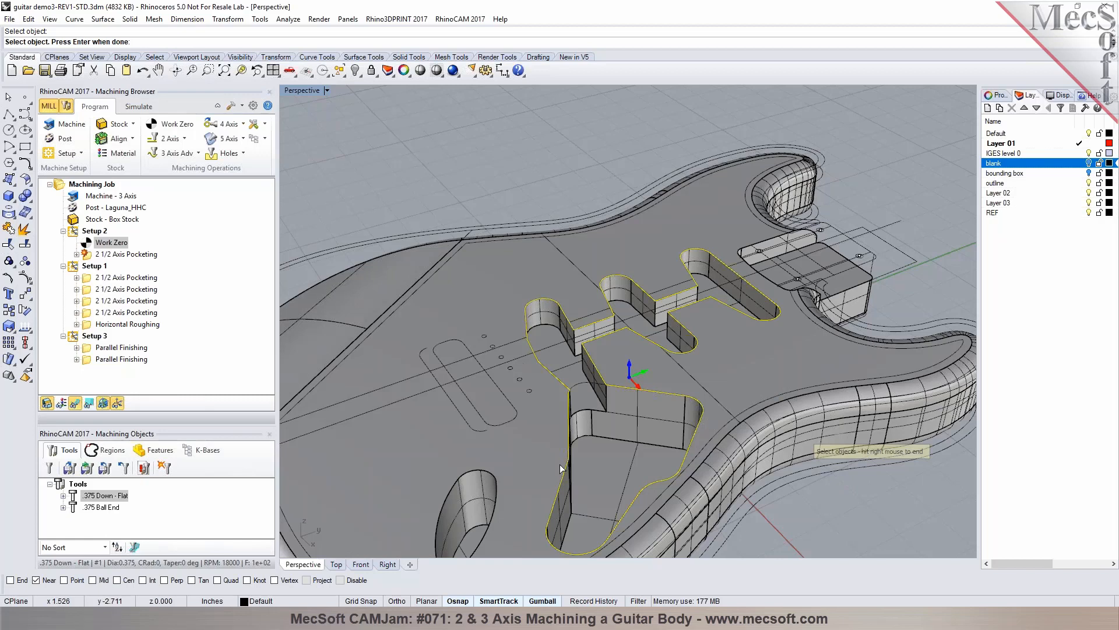
{"action": "right_click", "coordinate": [429, 146]}
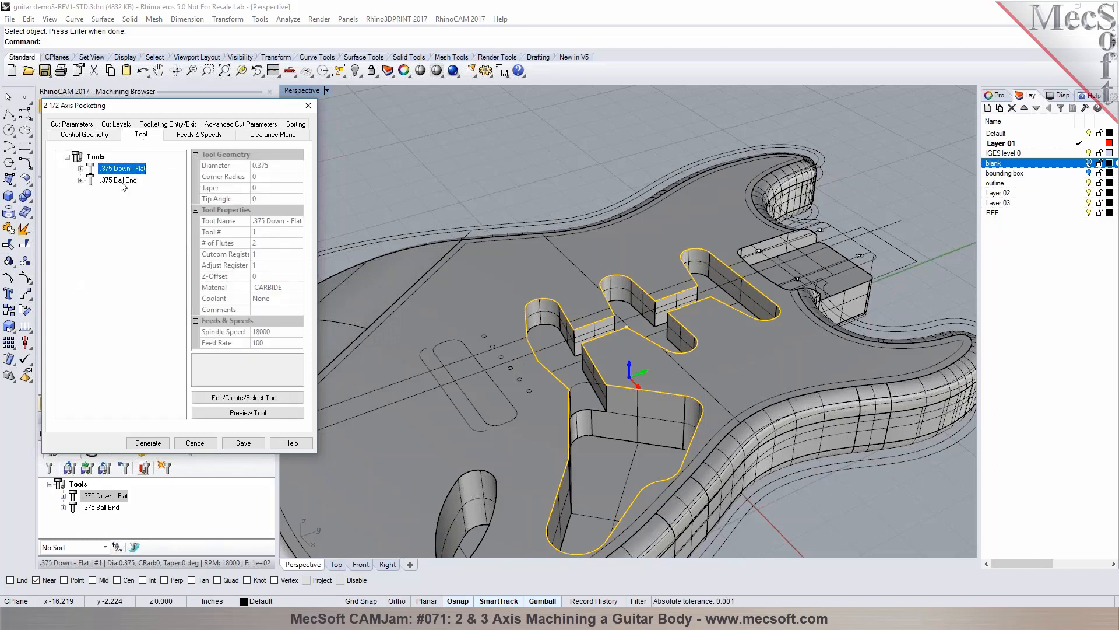
Review the flat and ball end mill definitions and accept the .375 Down - Flat tool for the pocketing operation
{"action": "left_click", "coordinate": [246, 399]}
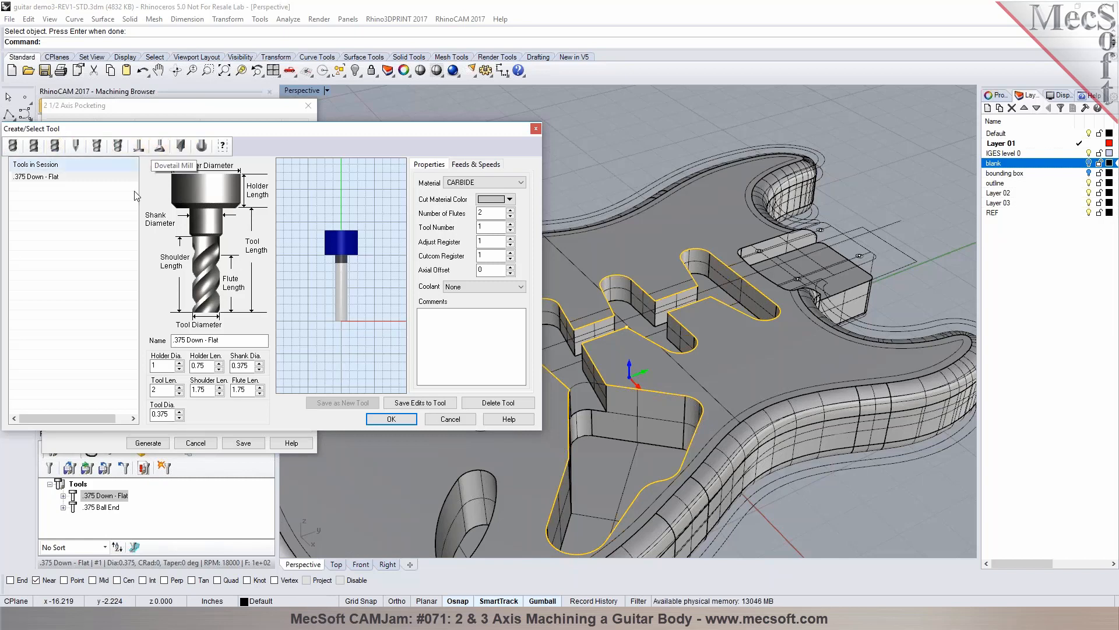
{"action": "left_click", "coordinate": [12, 145]}
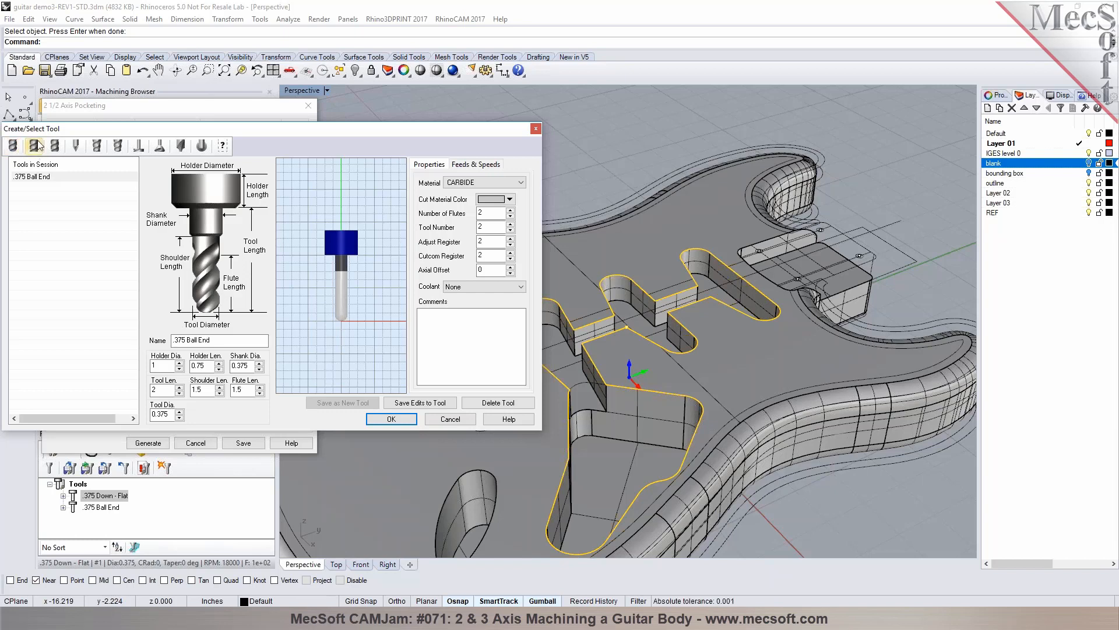
{"action": "left_click", "coordinate": [34, 146]}
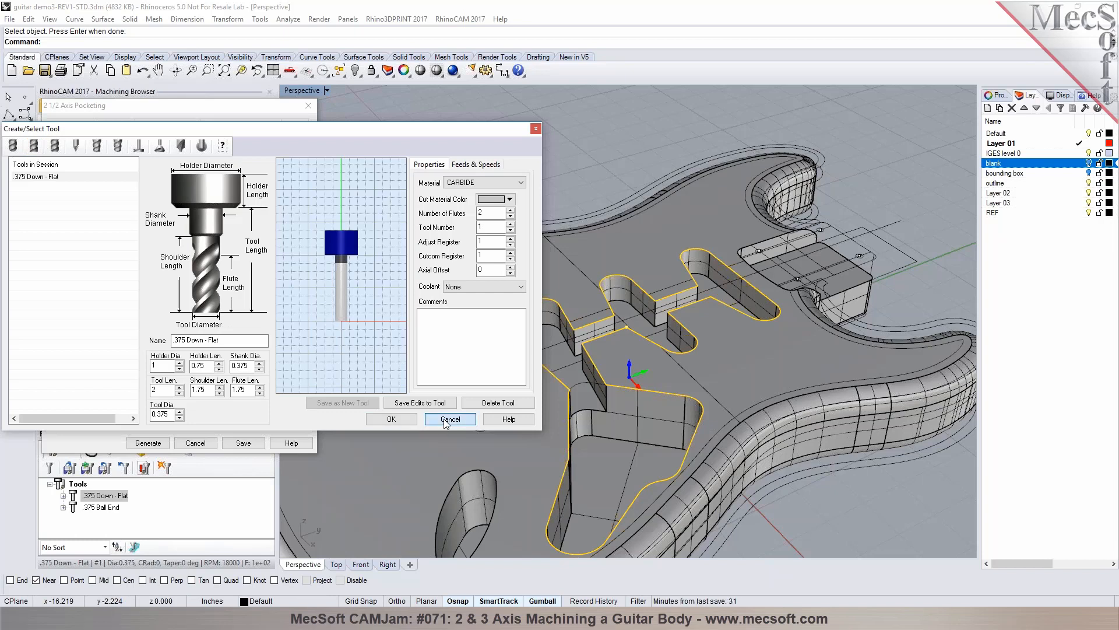
{"action": "left_click", "coordinate": [391, 419]}
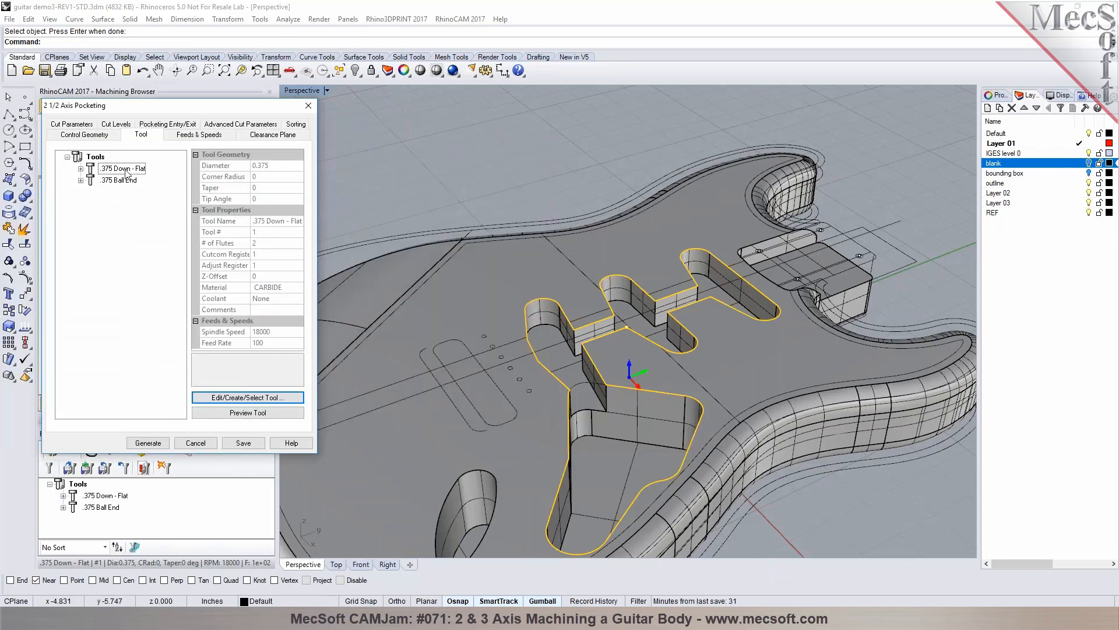
Load the pocketing feeds and speeds from the table for WOOD stock and HSS tool material
{"action": "left_click", "coordinate": [196, 135]}
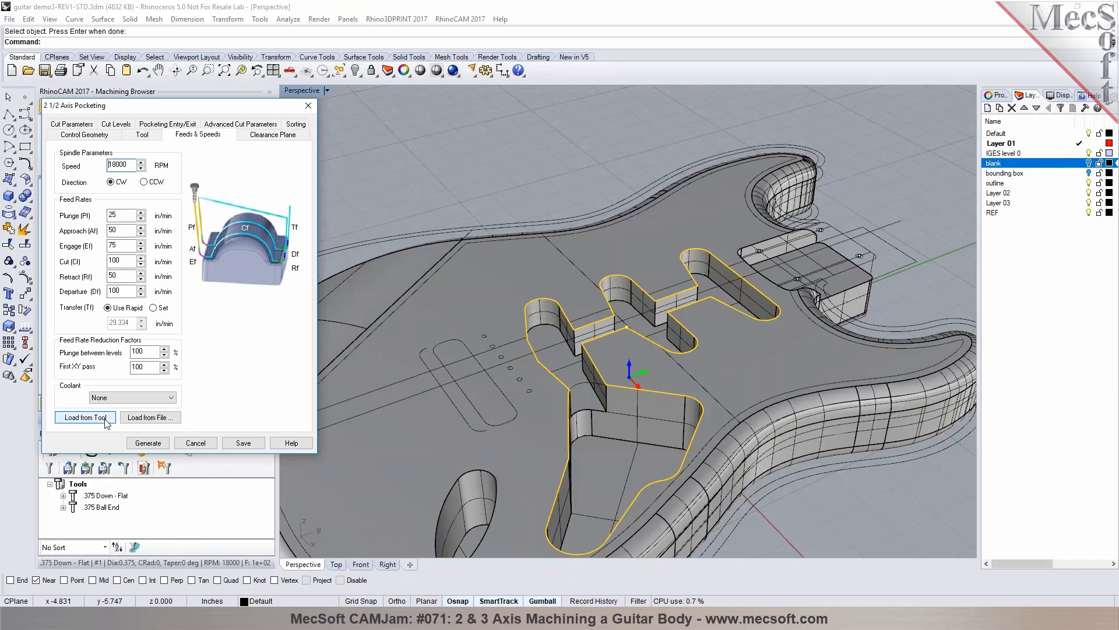
{"action": "left_click", "coordinate": [174, 419]}
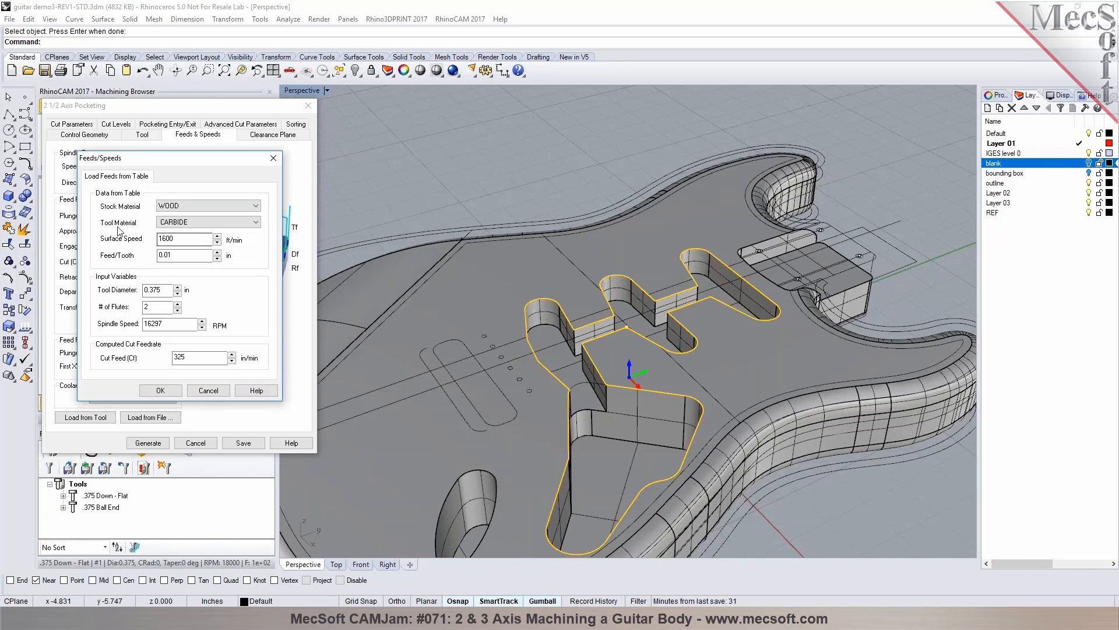
{"action": "left_click", "coordinate": [201, 222]}
{"action": "left_click", "coordinate": [175, 239]}
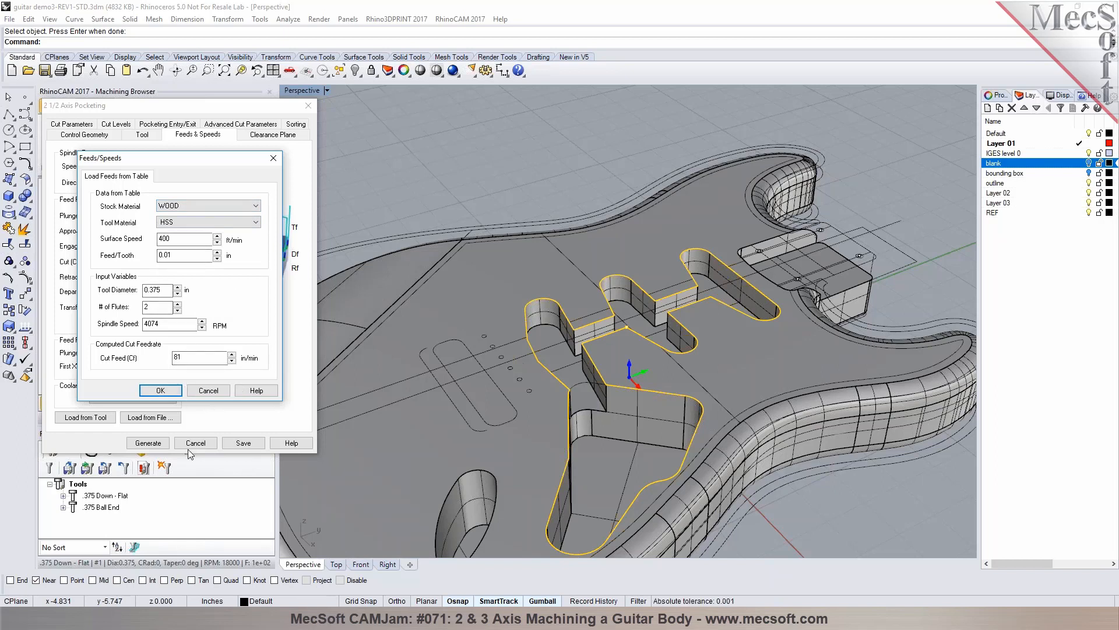
{"action": "left_click", "coordinate": [162, 388]}
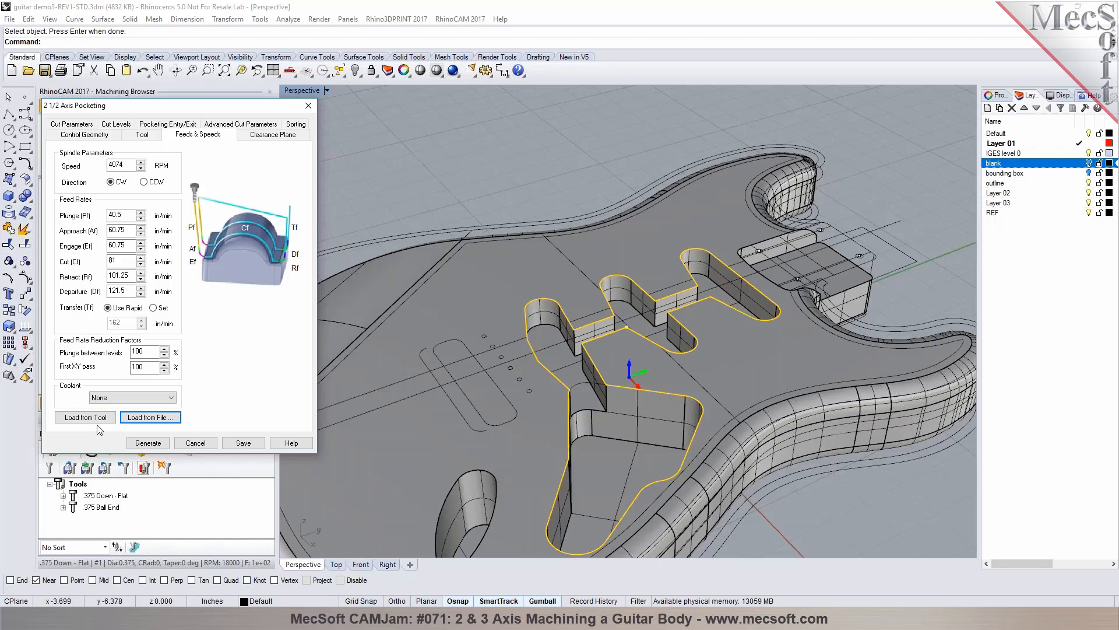
Load the pocketing feeds and speeds from the table for WOOD stock and CARBIDE tool material
{"action": "left_click", "coordinate": [174, 421]}
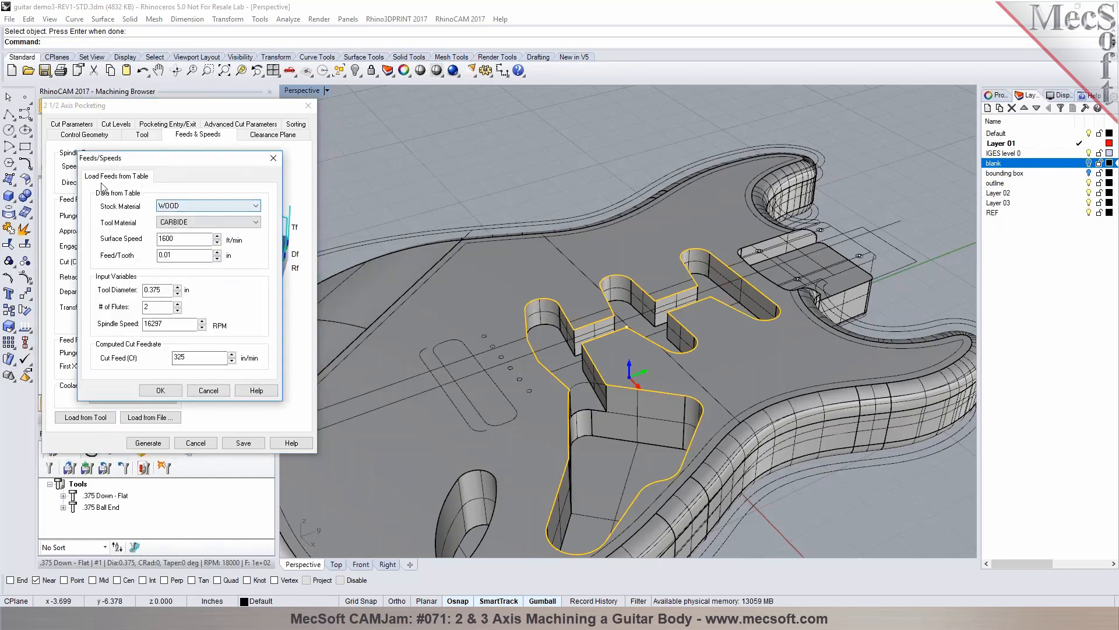
{"action": "left_click", "coordinate": [257, 208]}
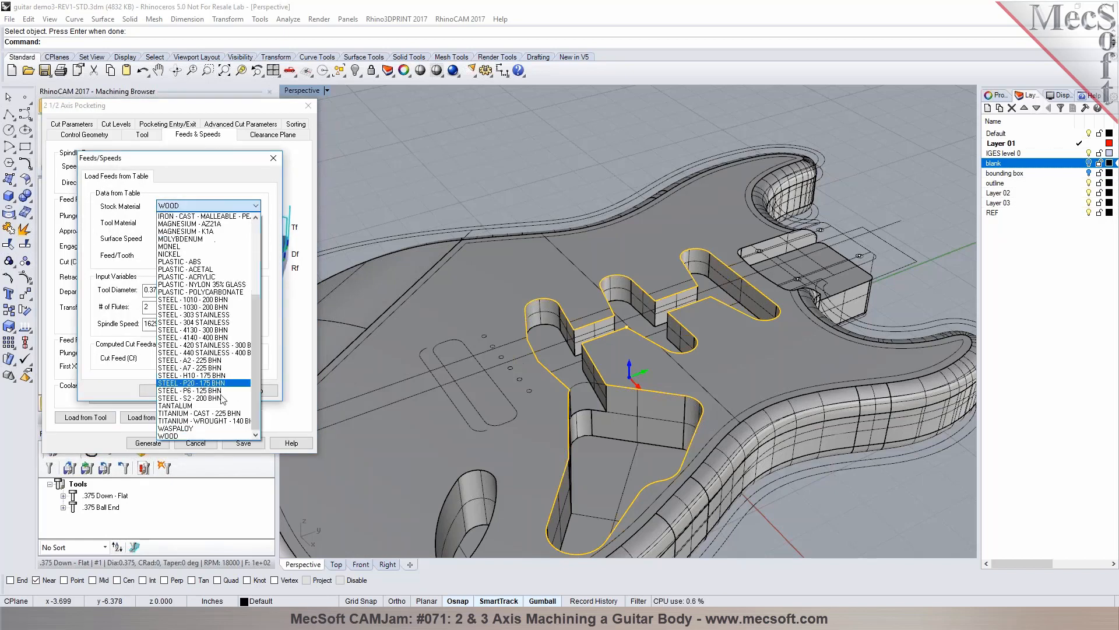
{"action": "left_click", "coordinate": [214, 269]}
{"action": "left_click", "coordinate": [194, 221]}
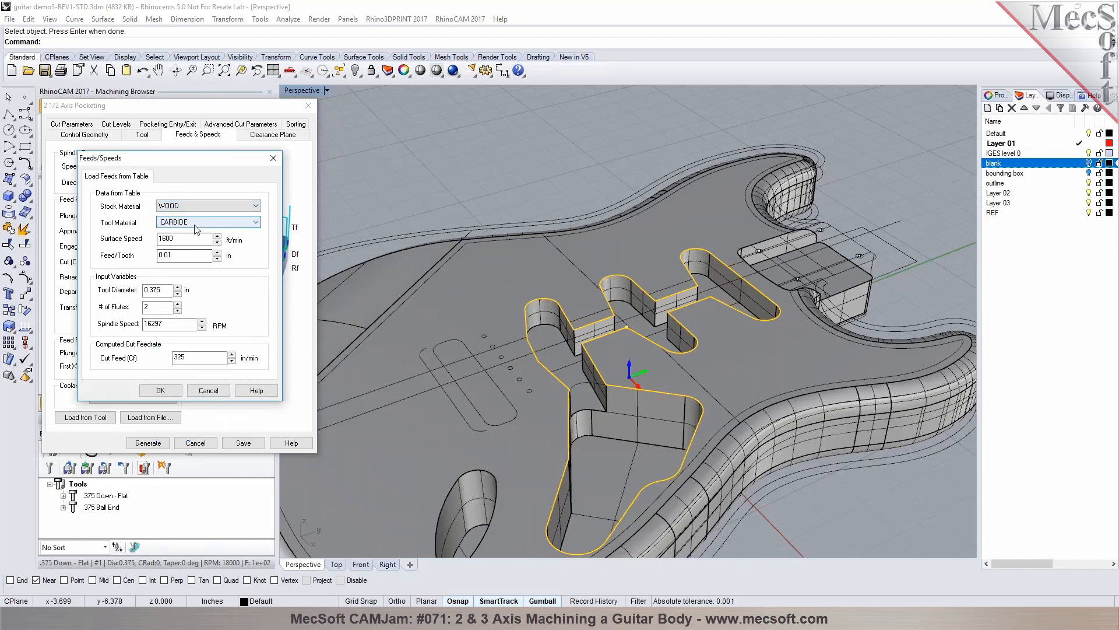
{"action": "left_click", "coordinate": [260, 328]}
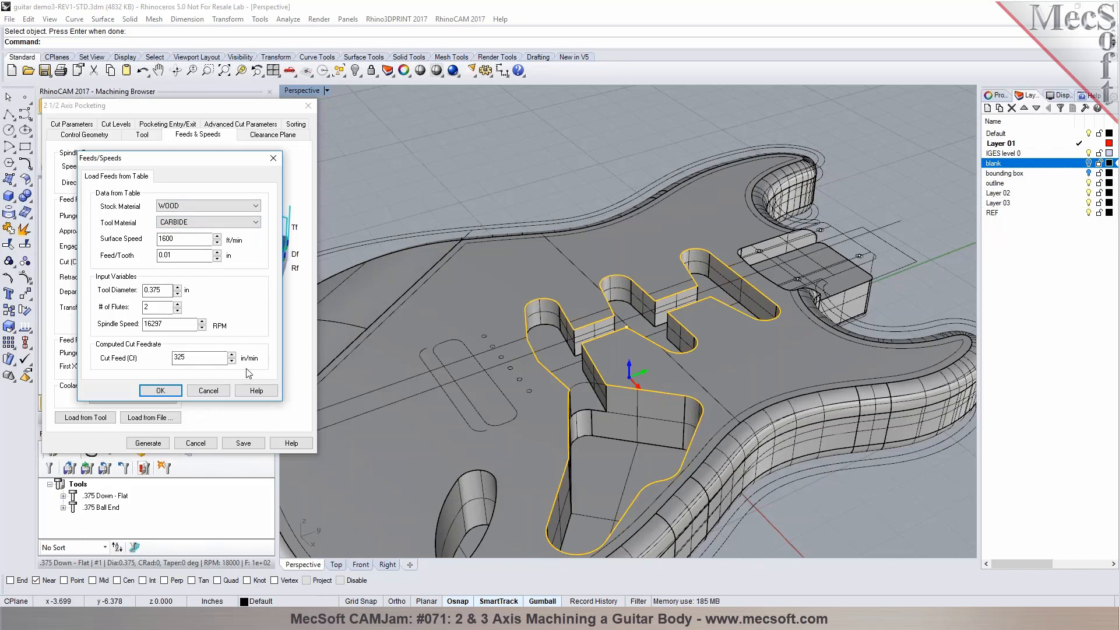
{"action": "left_click", "coordinate": [151, 390]}
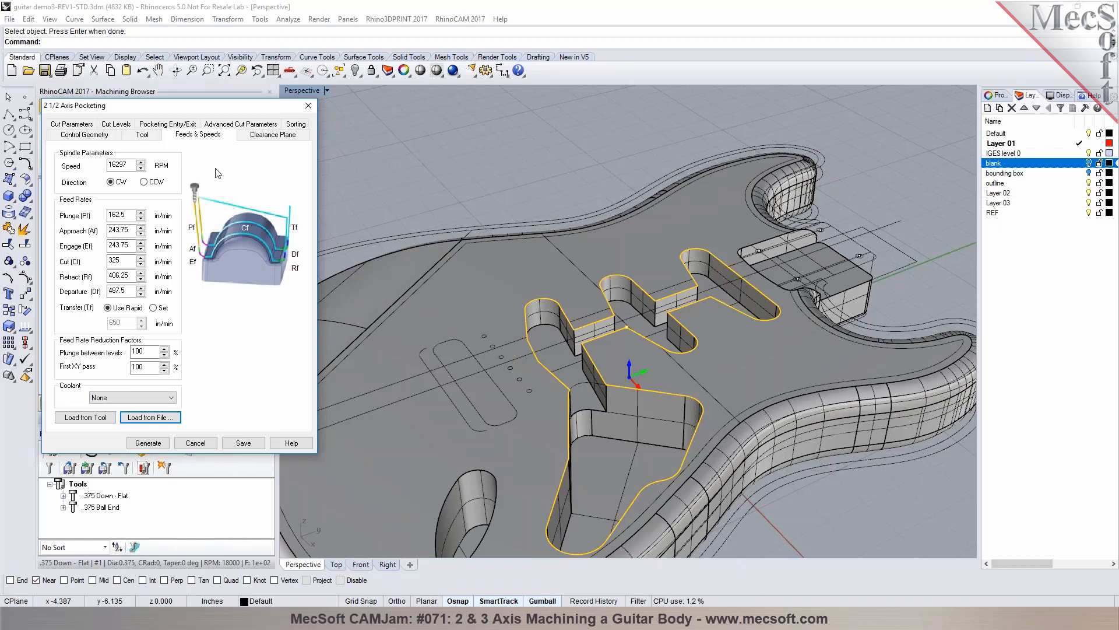
Review the pocketing region, tool and feed settings and examine the clearance plane preview over the guitar body
{"action": "left_click", "coordinate": [85, 137]}
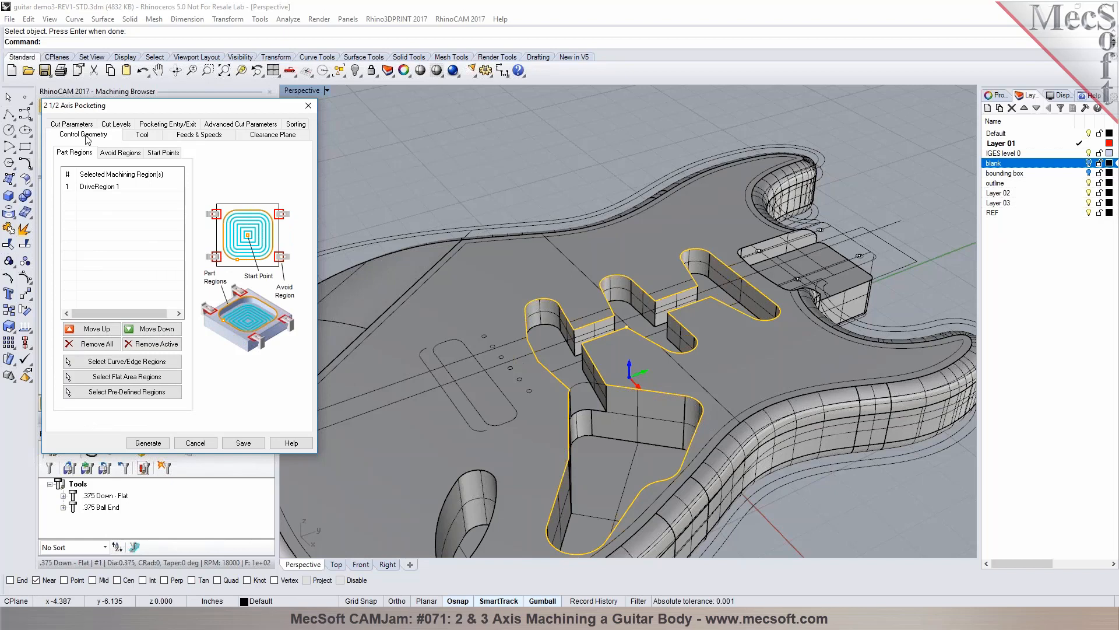
{"action": "left_click", "coordinate": [140, 135]}
{"action": "left_click", "coordinate": [207, 136]}
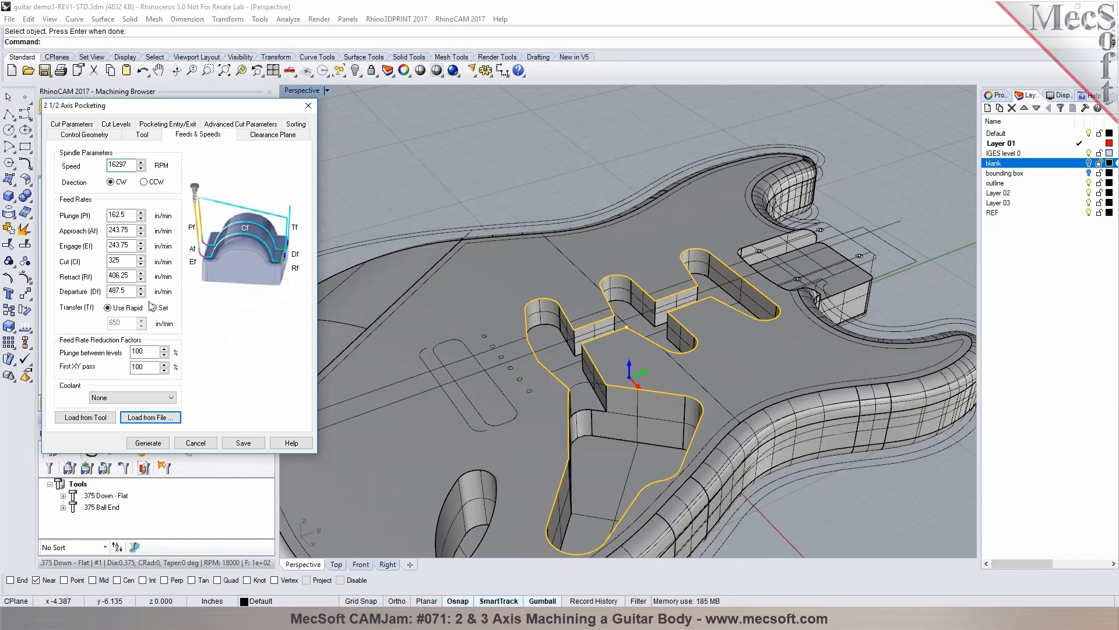
{"action": "left_click", "coordinate": [280, 137]}
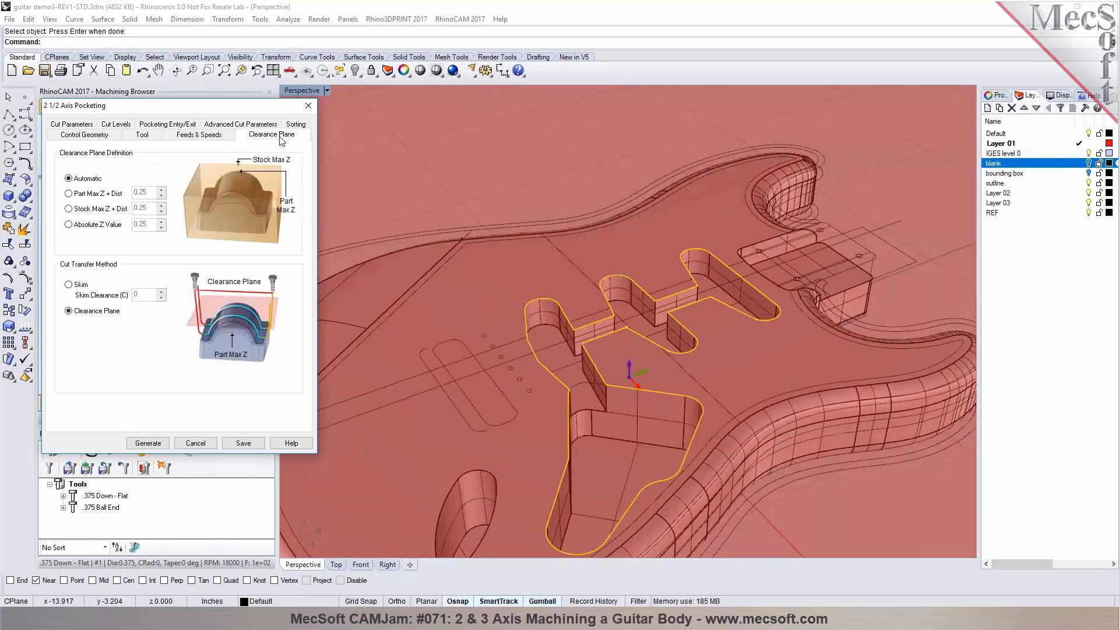
{"action": "right_click_drag", "start_coordinate": [606, 430], "coordinate": [591, 362]}
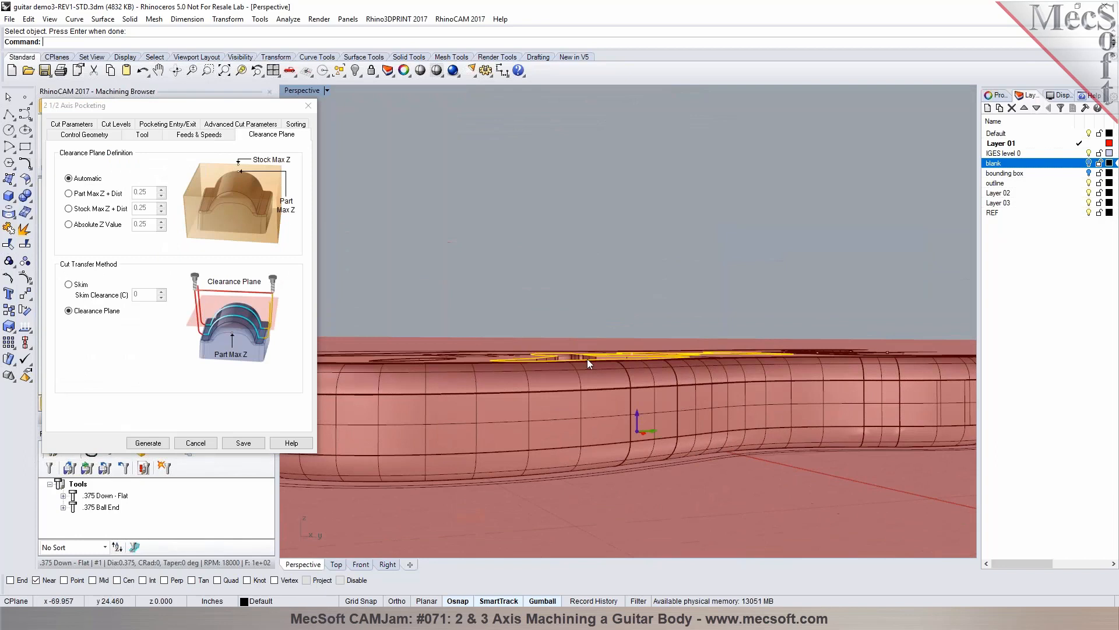
{"action": "scroll", "coordinate": [585, 360], "scroll_direction": "down", "scroll_amount": 5}
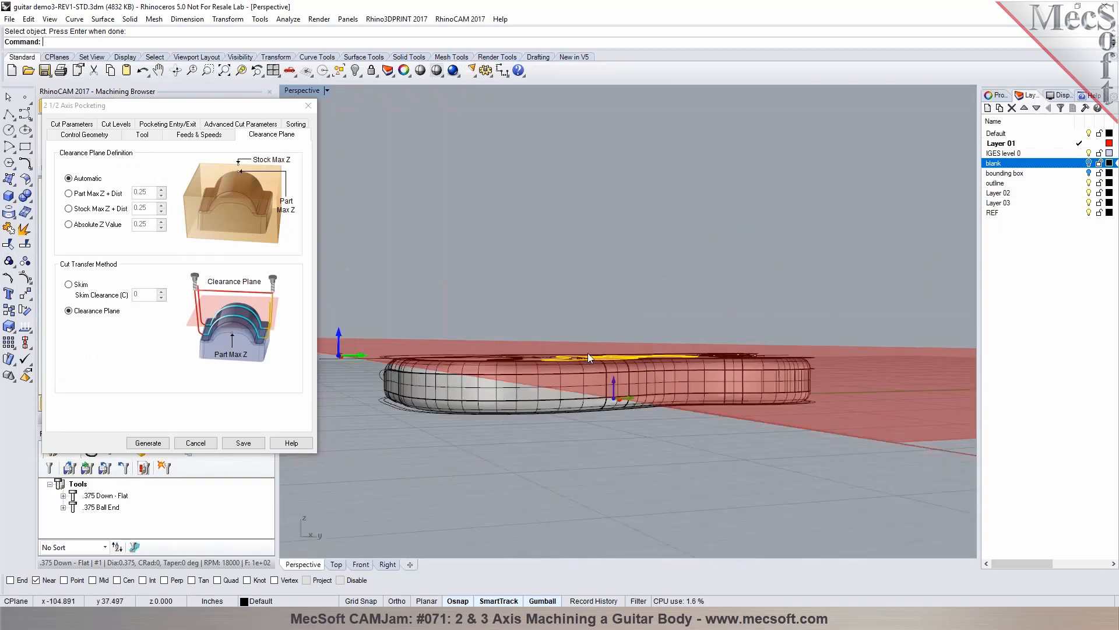
{"action": "right_click_drag", "start_coordinate": [580, 362], "coordinate": [620, 306]}
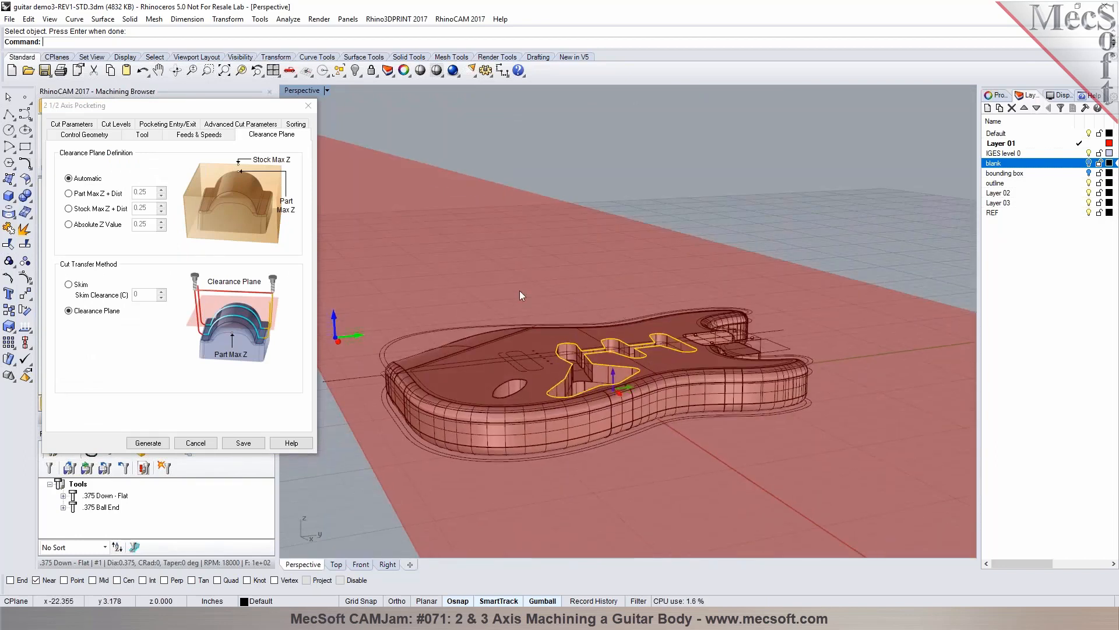
Try a Part Max Z + Dist clearance plane with distances of 1.05 and 0.65, and restore the Automatic definition
{"action": "left_click", "coordinate": [72, 182]}
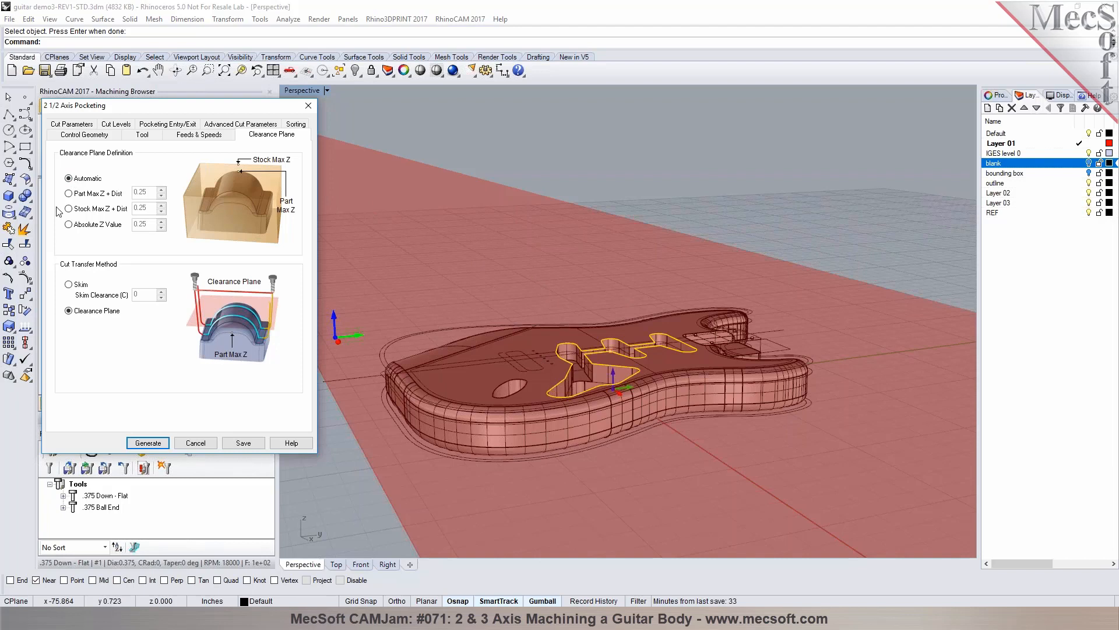
{"action": "left_click", "coordinate": [70, 194]}
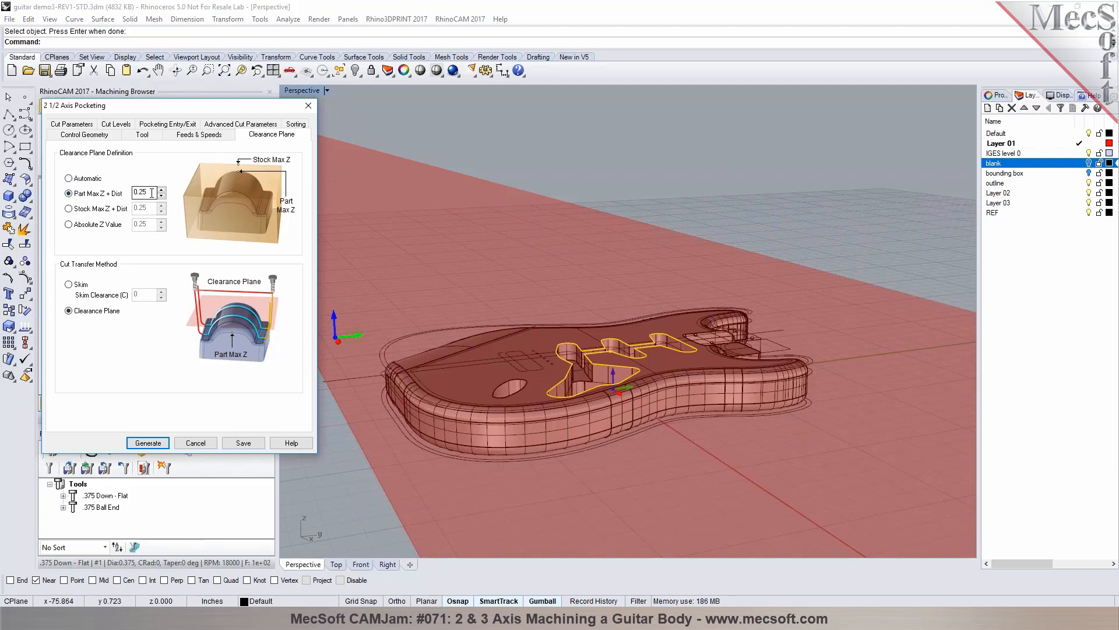
{"action": "left_click", "coordinate": [161, 191]}
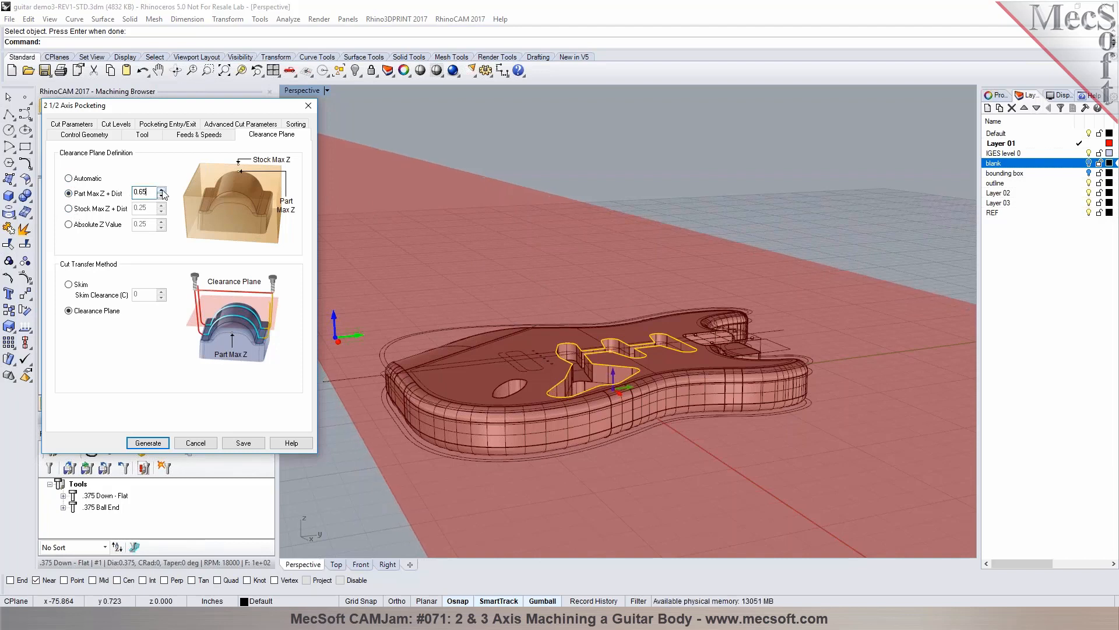
{"action": "left_click", "coordinate": [161, 190]}
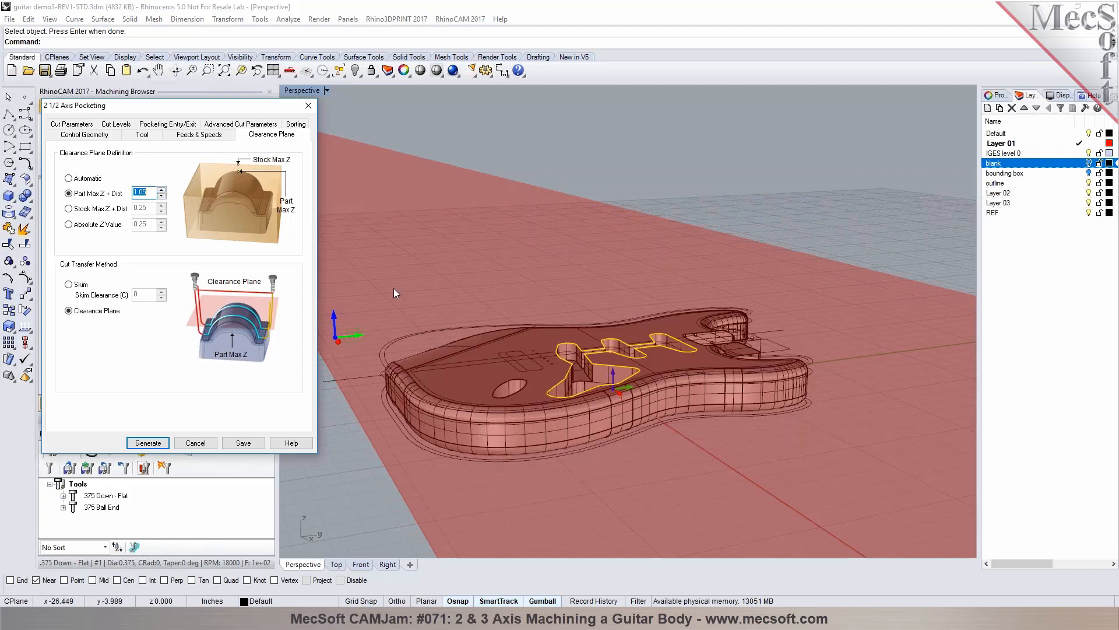
{"action": "left_click", "coordinate": [162, 196]}
{"action": "left_click", "coordinate": [162, 196]}
{"action": "left_click", "coordinate": [161, 196]}
{"action": "left_click", "coordinate": [161, 196]}
{"action": "left_click", "coordinate": [69, 178]}
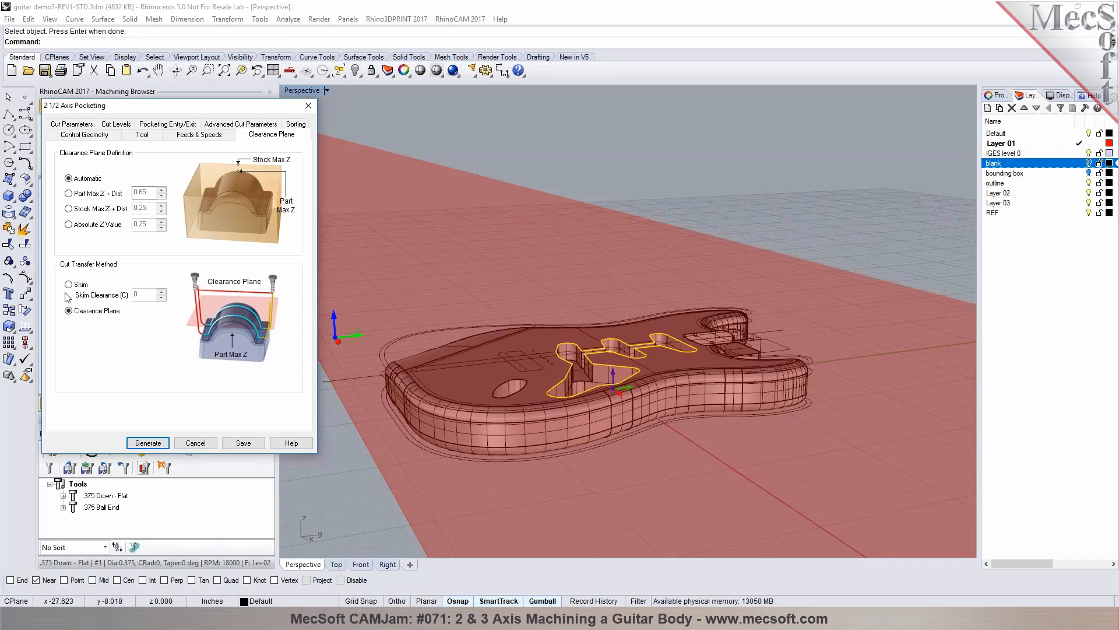
Preview the Offset Spiral, Linear, Spiral, Radial and High Speed cut patterns in the pocketing cut parameters
{"action": "left_click", "coordinate": [68, 126]}
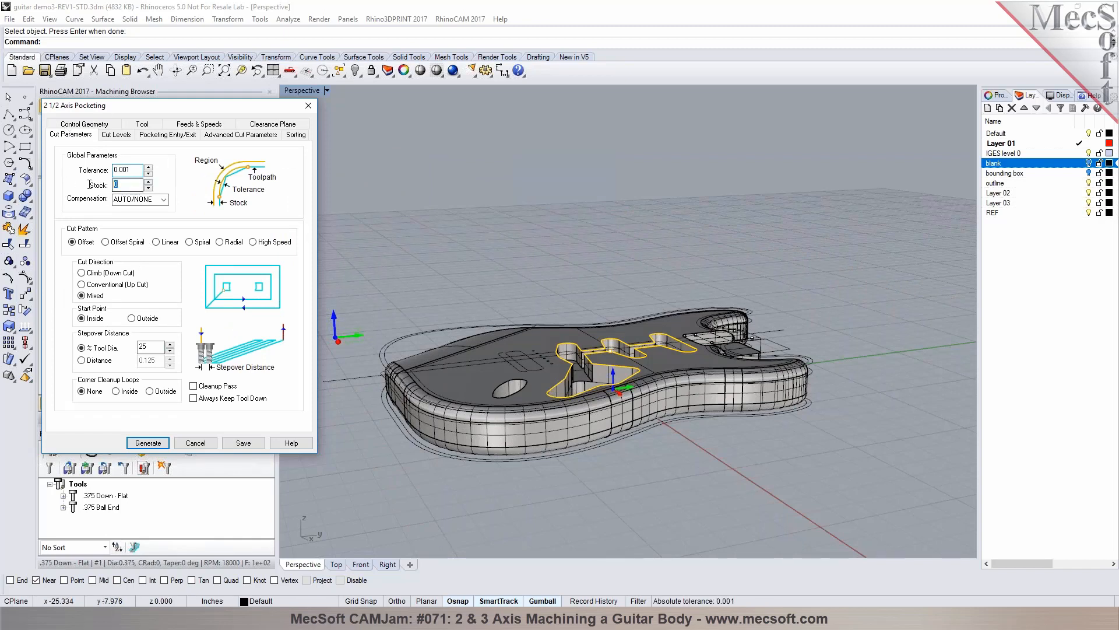
{"action": "right_click_drag", "start_coordinate": [590, 394], "coordinate": [600, 358]}
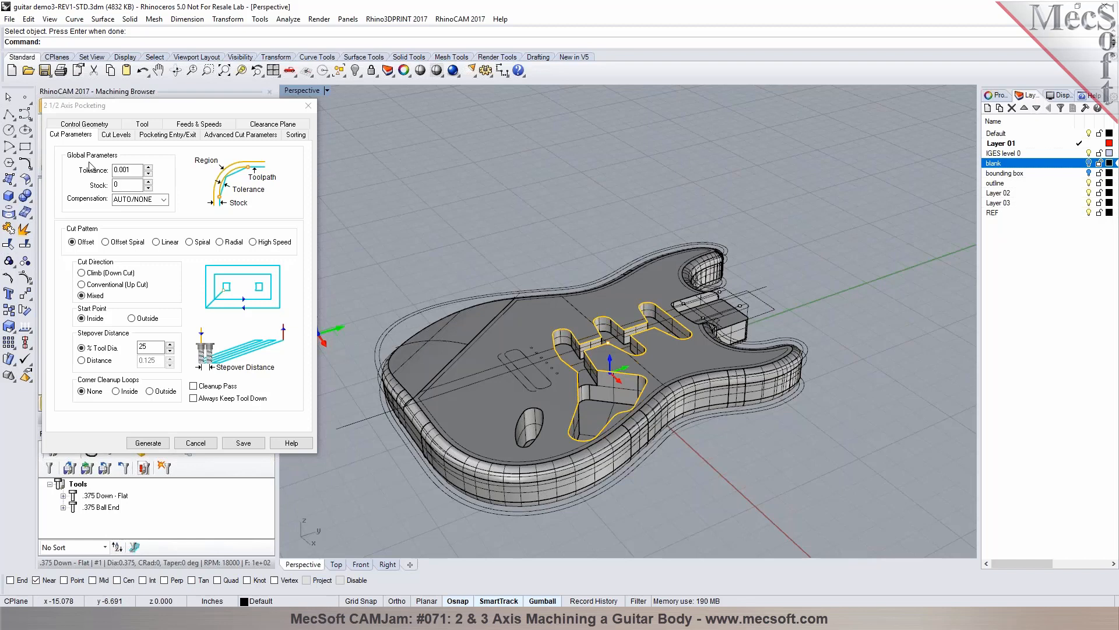
{"action": "left_click", "coordinate": [127, 185]}
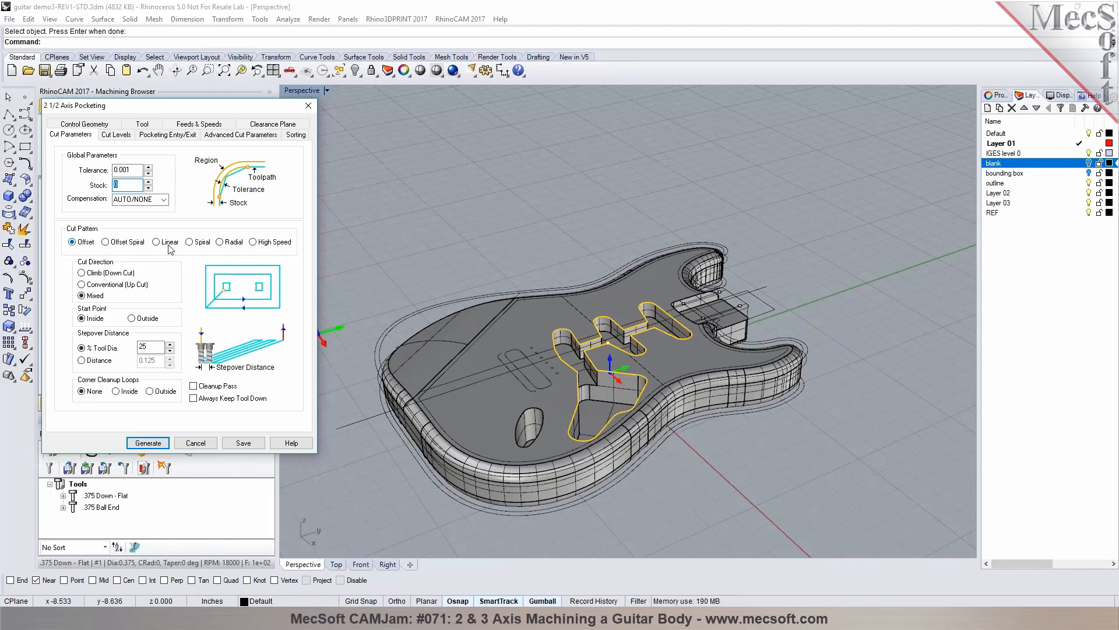
{"action": "left_click", "coordinate": [116, 244]}
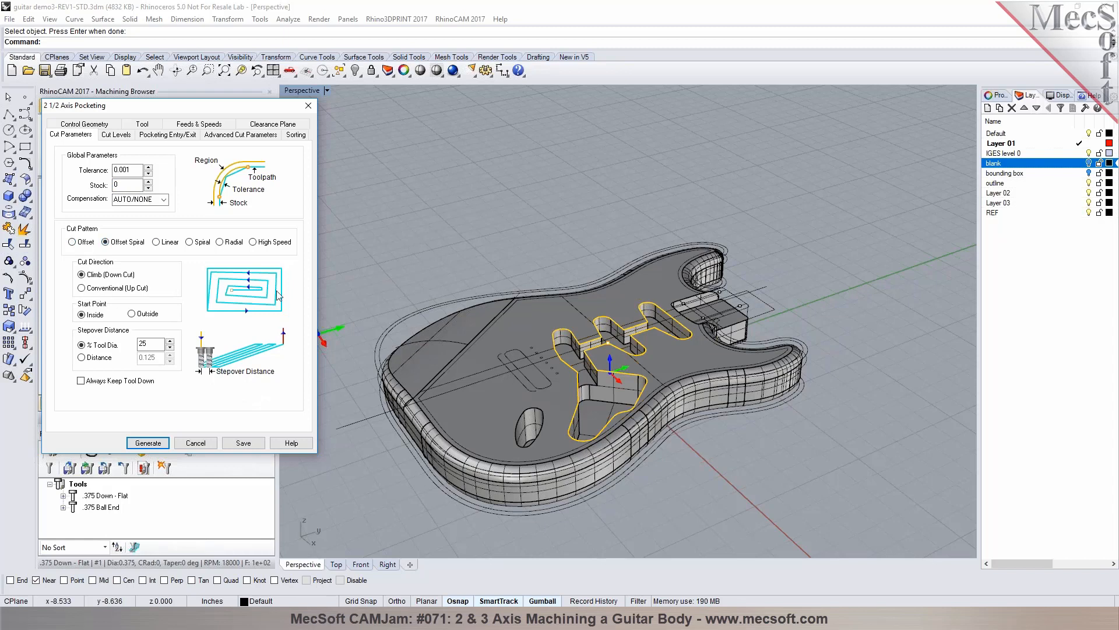
{"action": "left_click", "coordinate": [157, 242]}
{"action": "left_click", "coordinate": [209, 245]}
{"action": "left_click", "coordinate": [224, 244]}
{"action": "left_click", "coordinate": [254, 243]}
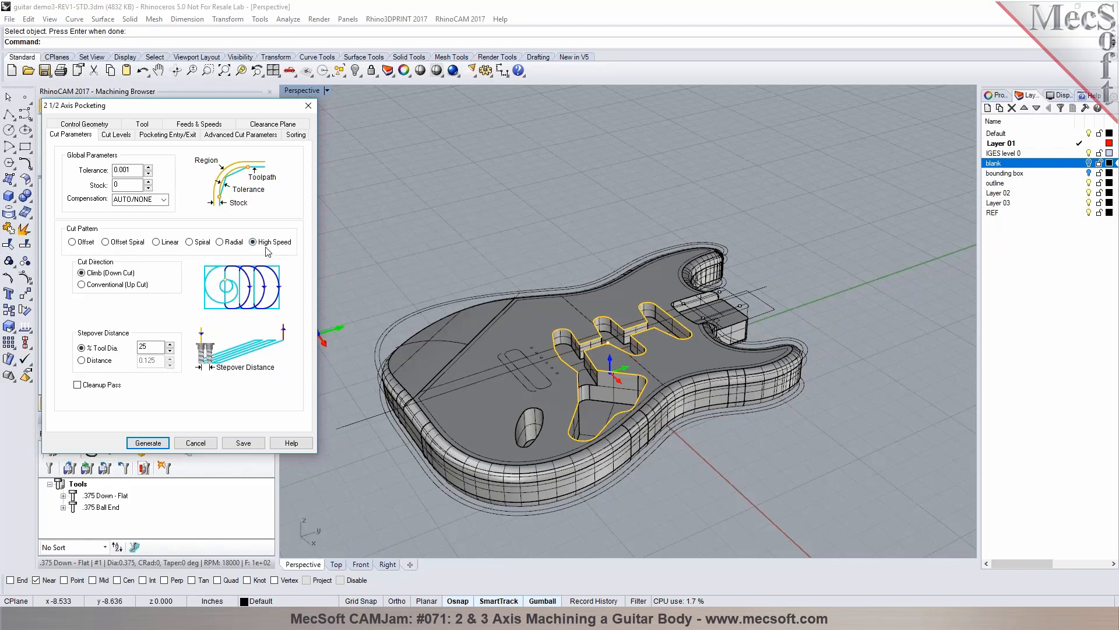
Set the pocketing cut pattern to Offset with a stepover distance of 40% of the tool diameter
{"action": "left_click", "coordinate": [75, 242]}
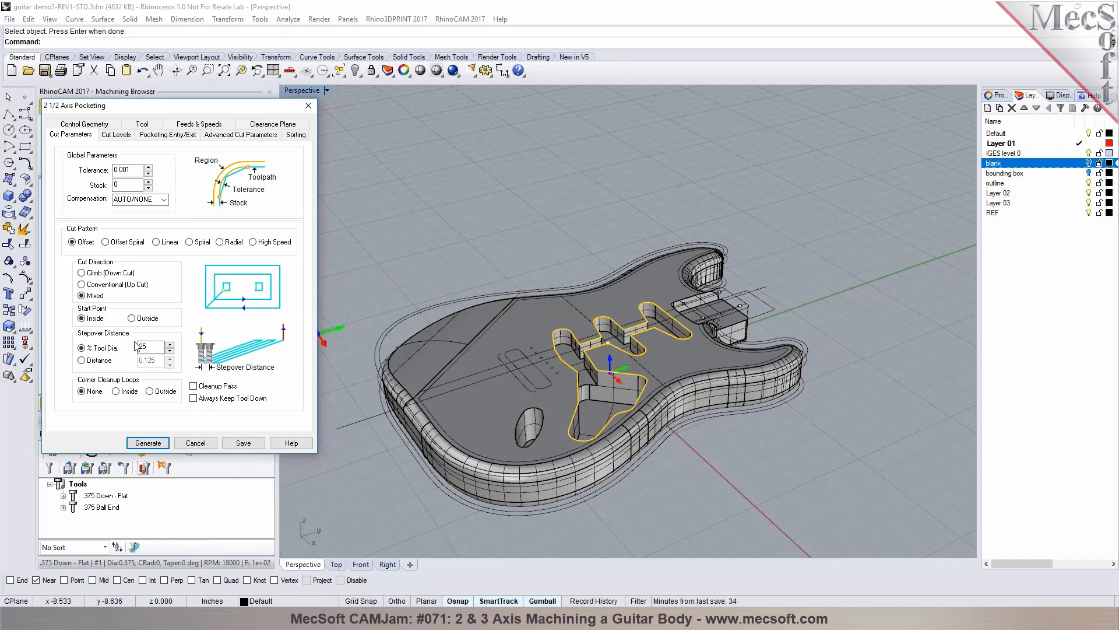
{"action": "double_click", "coordinate": [161, 352]}
{"action": "type", "text": "40"}
Define the pocket's total cut depth of 0.75 by picking the top and bottom end points of a cavity wall edge with End snap
{"action": "left_click", "coordinate": [116, 134]}
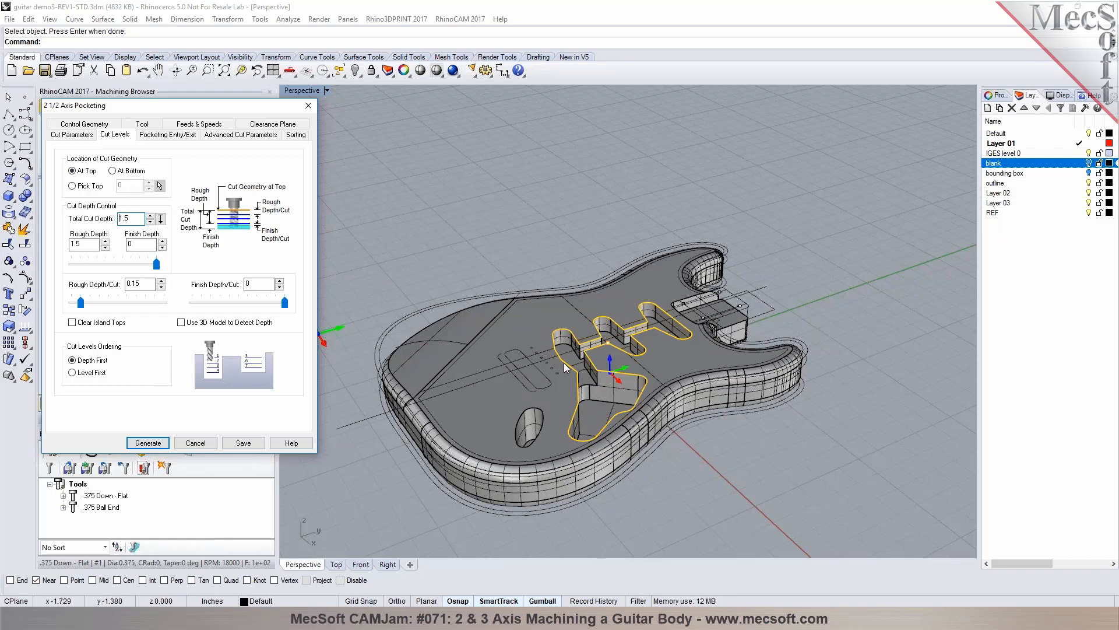
{"action": "scroll", "coordinate": [566, 366], "scroll_direction": "up", "scroll_amount": 6}
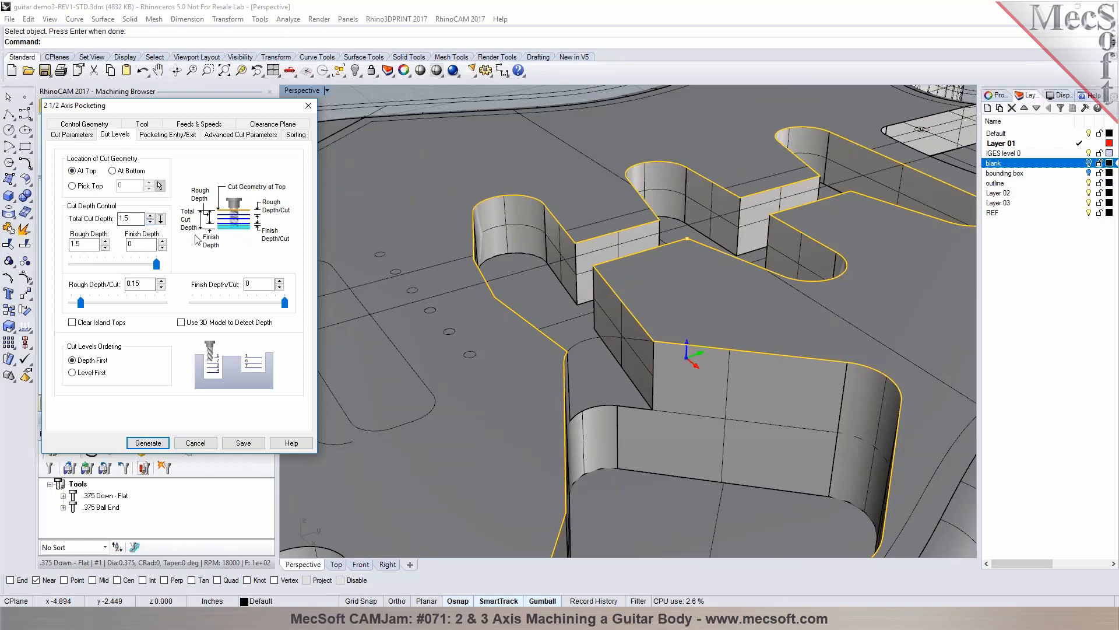
{"action": "left_click", "coordinate": [161, 219]}
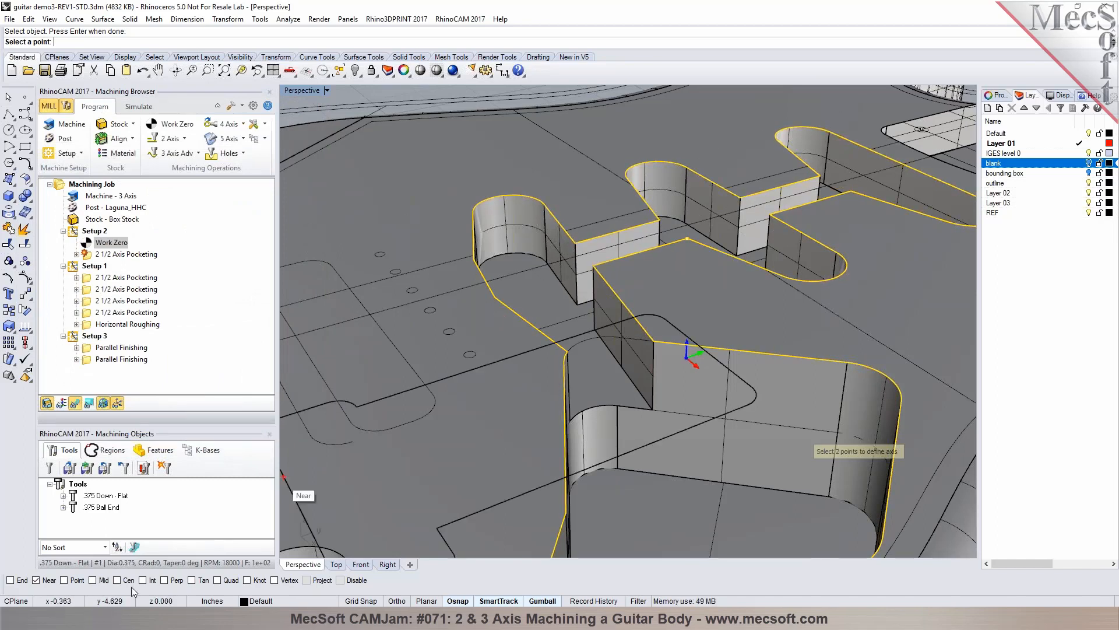
{"action": "left_click", "coordinate": [38, 580]}
{"action": "left_click", "coordinate": [10, 580]}
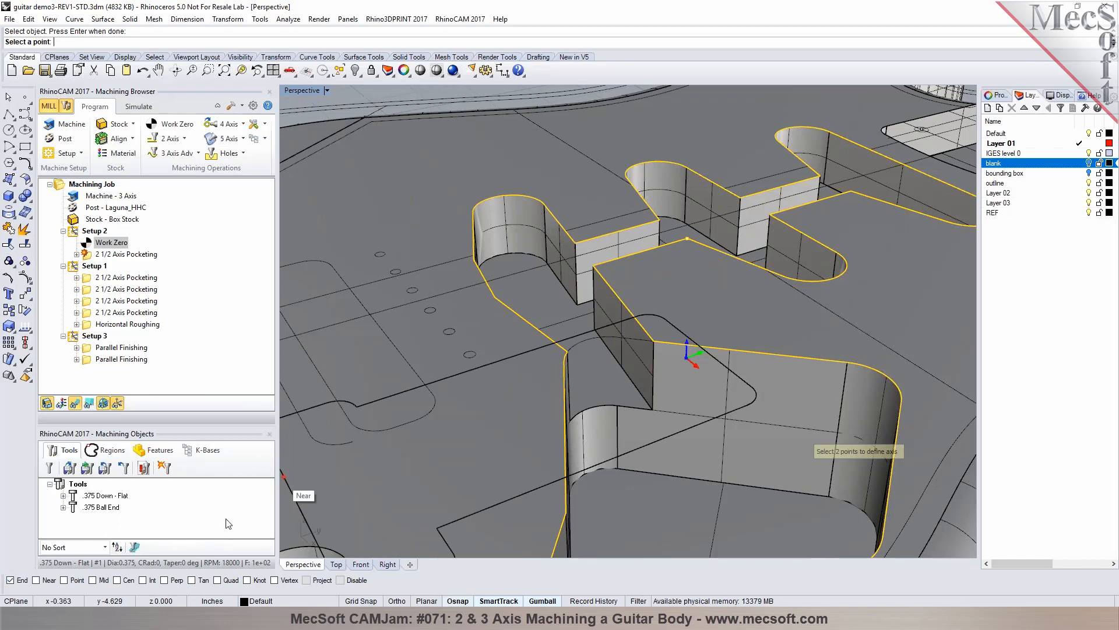
{"action": "left_click", "coordinate": [574, 244]}
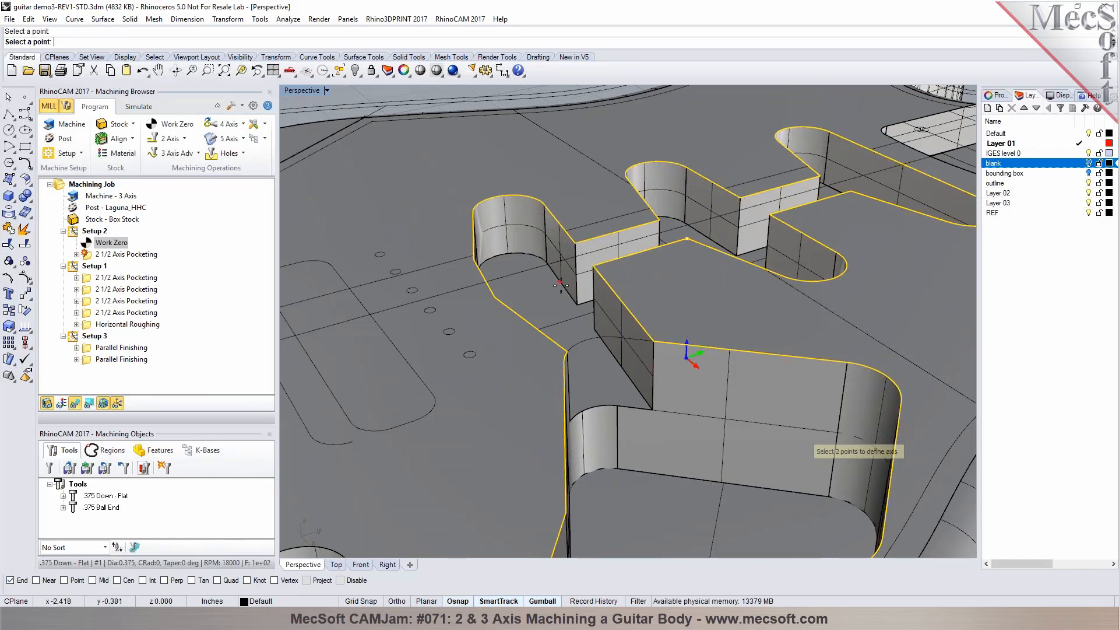
{"action": "left_click", "coordinate": [577, 306]}
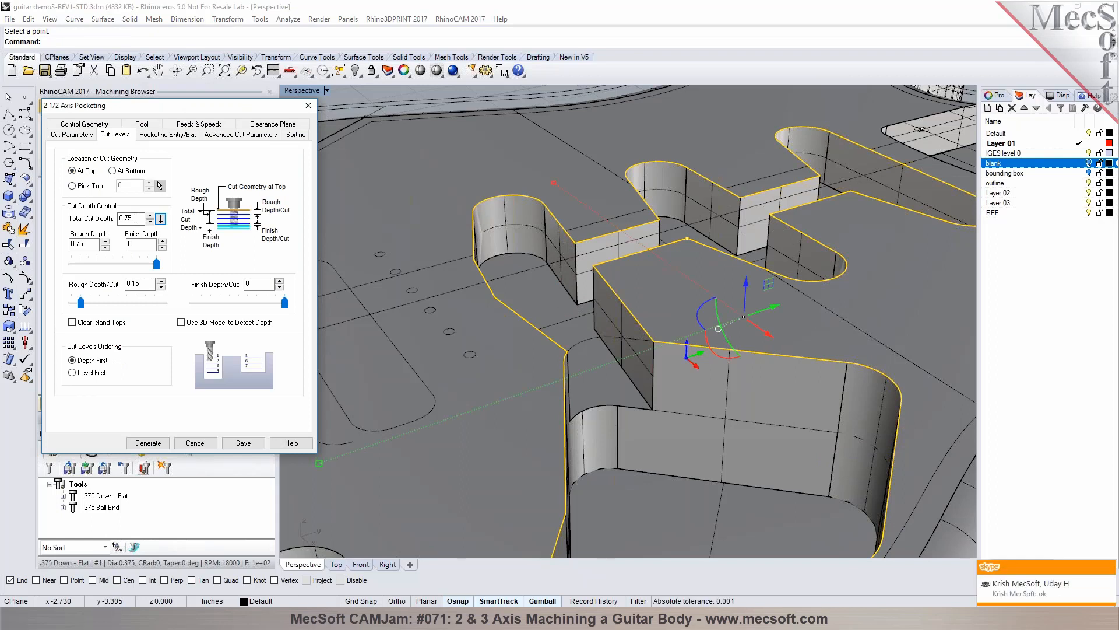
Try a rough depth of 0.25 for the pocketing cut levels
{"action": "left_click", "coordinate": [86, 244]}
{"action": "double_click", "coordinate": [92, 245]}
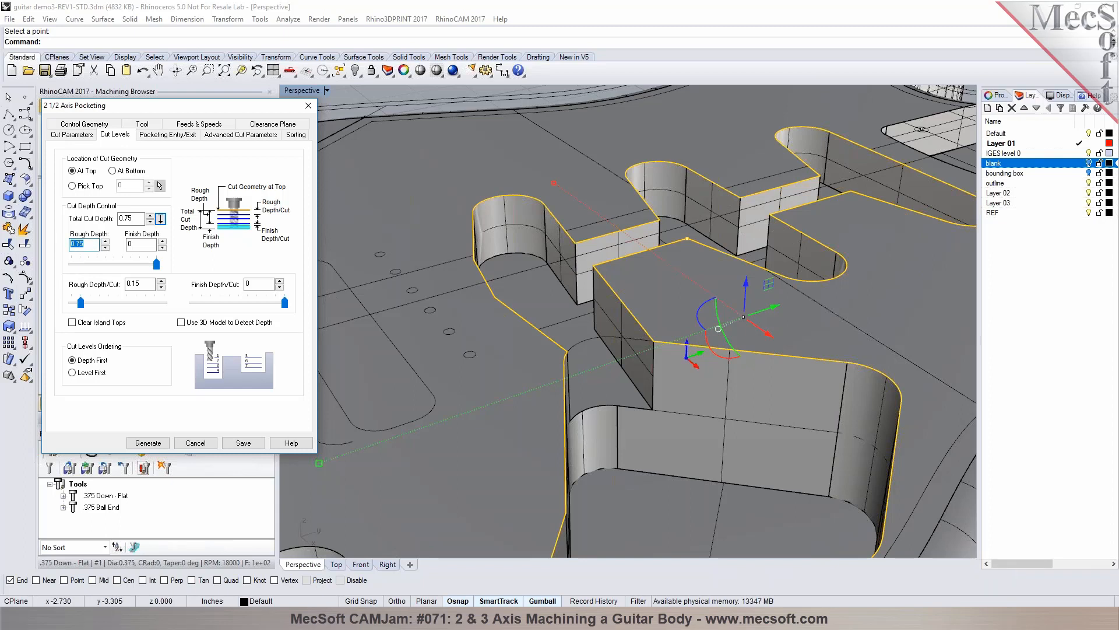
{"action": "type", "text": "0.2"}
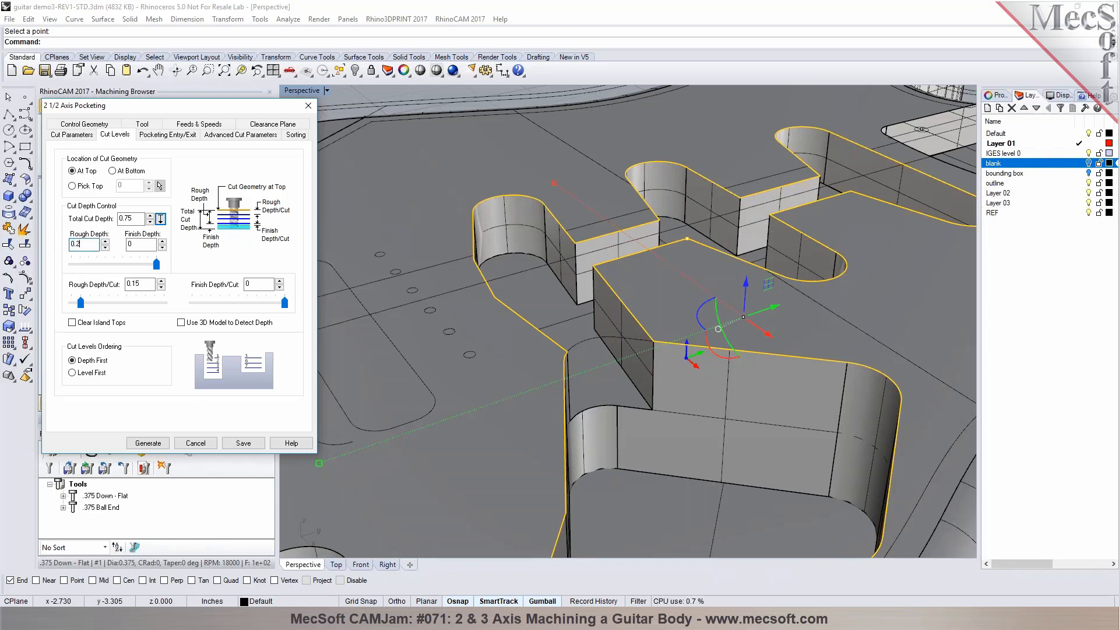
{"action": "type", "text": "5"}
{"action": "left_click", "coordinate": [150, 284]}
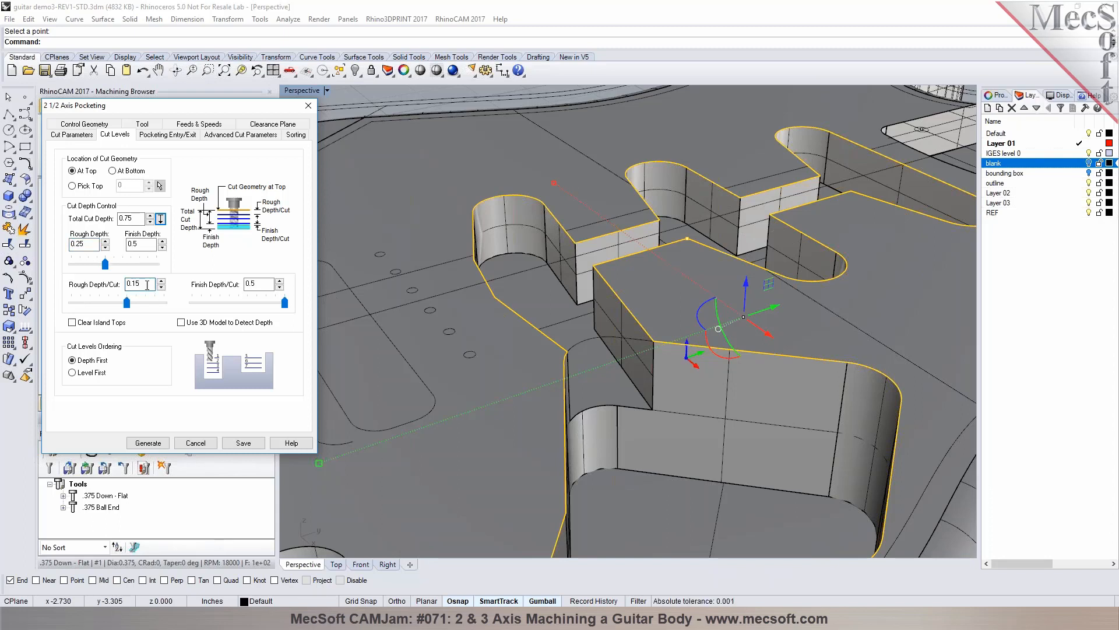
Set the pocket's rough depth to 0.75 and its rough depth per cut to 0.25
{"action": "double_click", "coordinate": [92, 245]}
{"action": "type", "text": "0."}
{"action": "key", "text": "Tab"}
{"action": "type", "text": "0"}
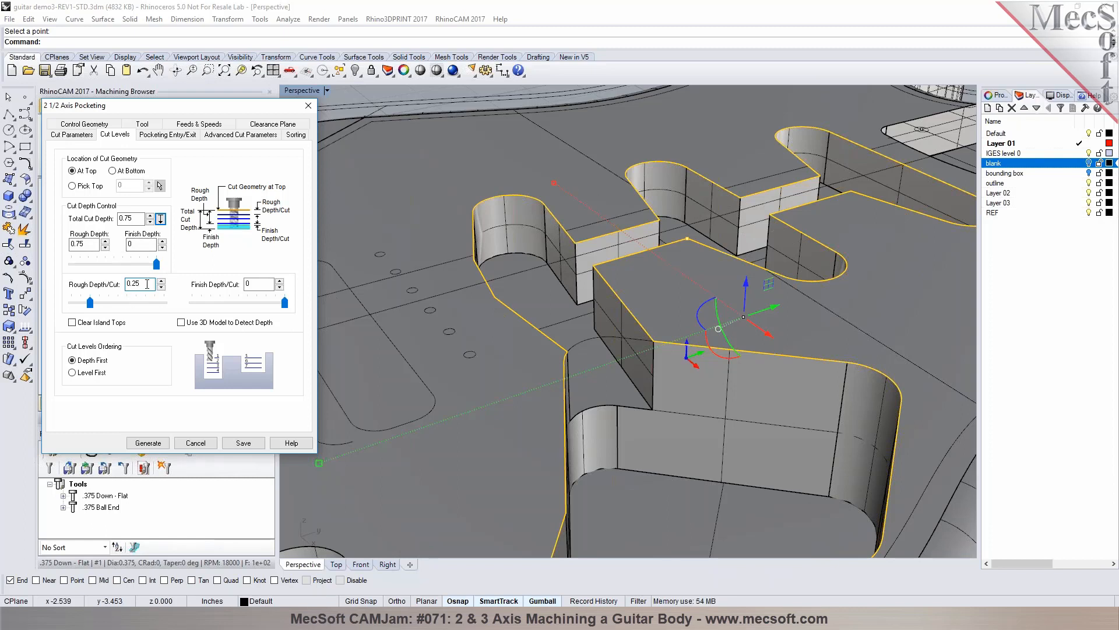
Choose a Helix engage motion and a Linear retract motion for the pocketing entry and exit, and generate the toolpath
{"action": "left_click", "coordinate": [169, 135]}
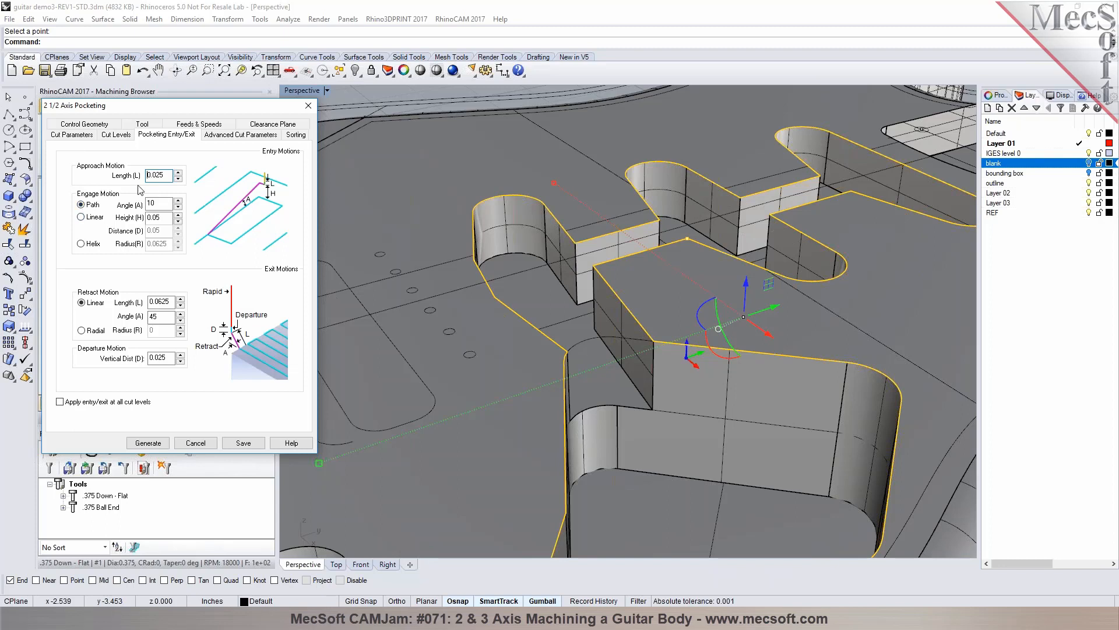
{"action": "left_click", "coordinate": [93, 219]}
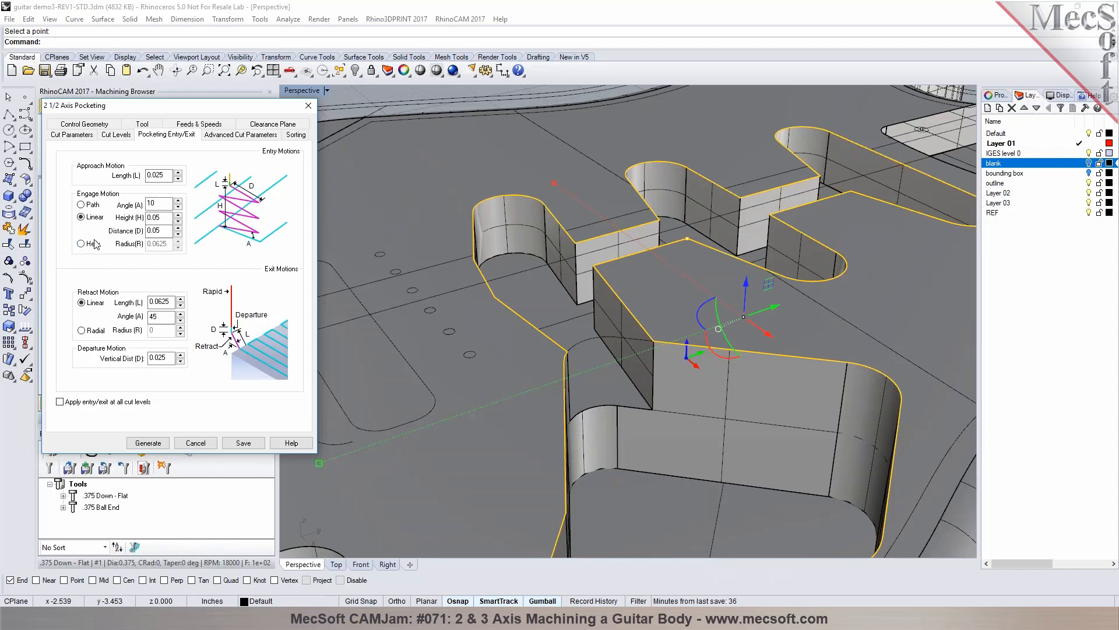
{"action": "left_click", "coordinate": [93, 243]}
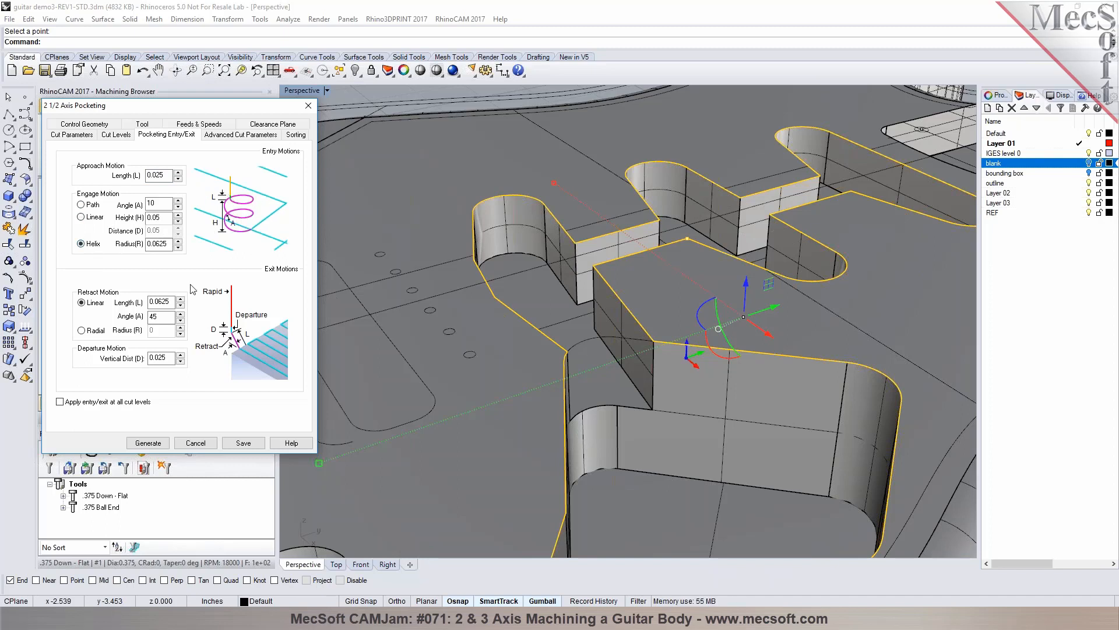
{"action": "left_click", "coordinate": [86, 331]}
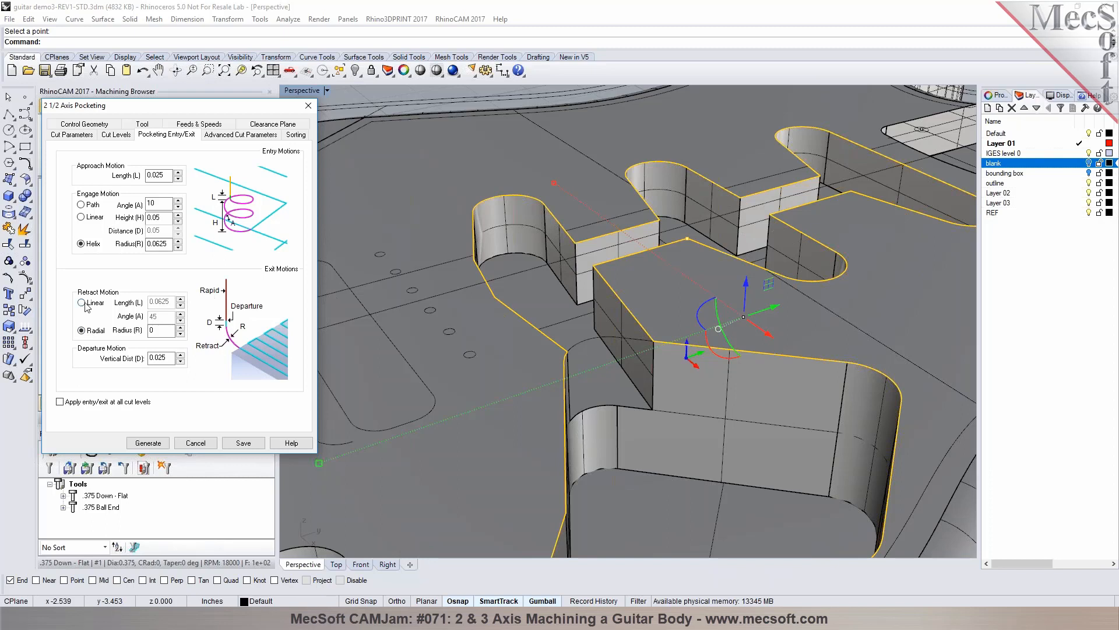
{"action": "left_click", "coordinate": [85, 306]}
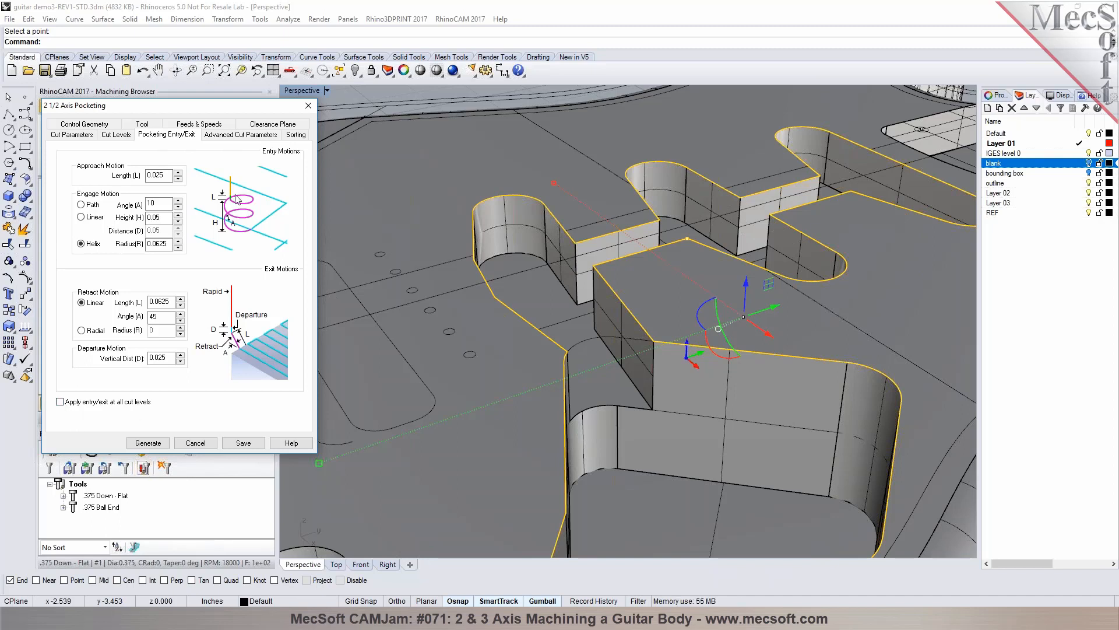
{"action": "left_click", "coordinate": [148, 443]}
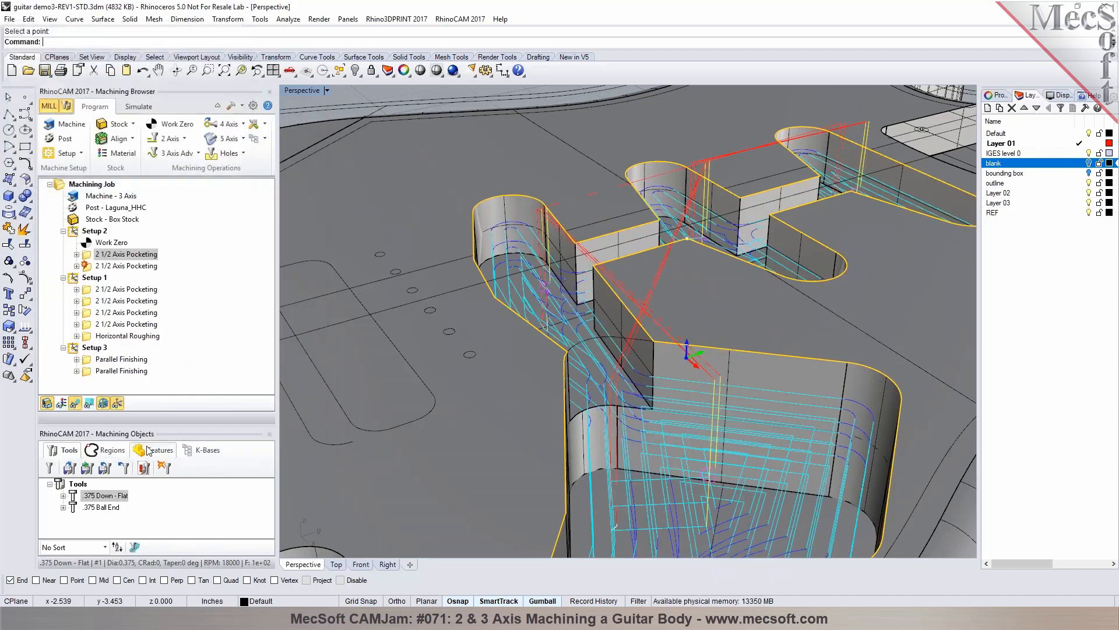
Examine the generated pocketing toolpath over the pickup cavities in the Perspective and Top views
{"action": "right_click_drag", "start_coordinate": [644, 395], "coordinate": [558, 113]}
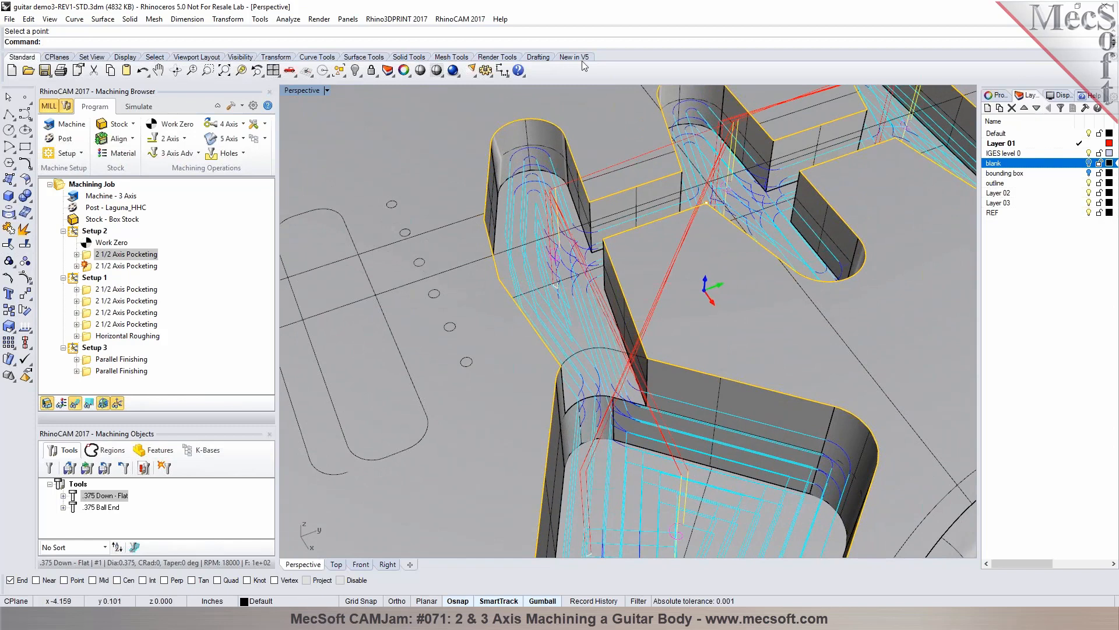
{"action": "left_click", "coordinate": [309, 90]}
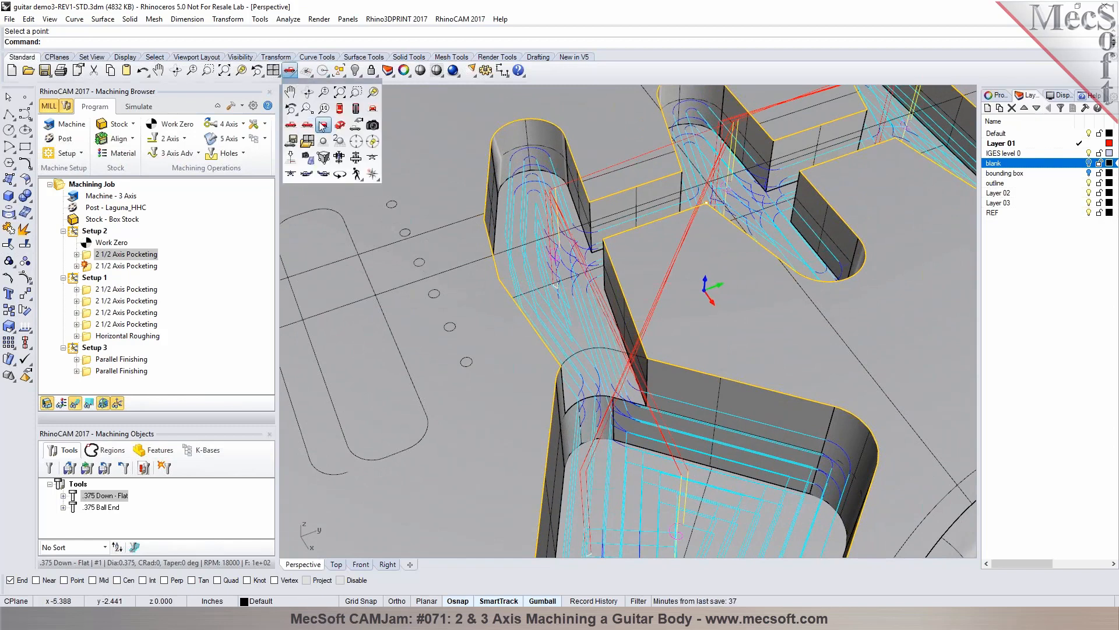
{"action": "left_click", "coordinate": [342, 116]}
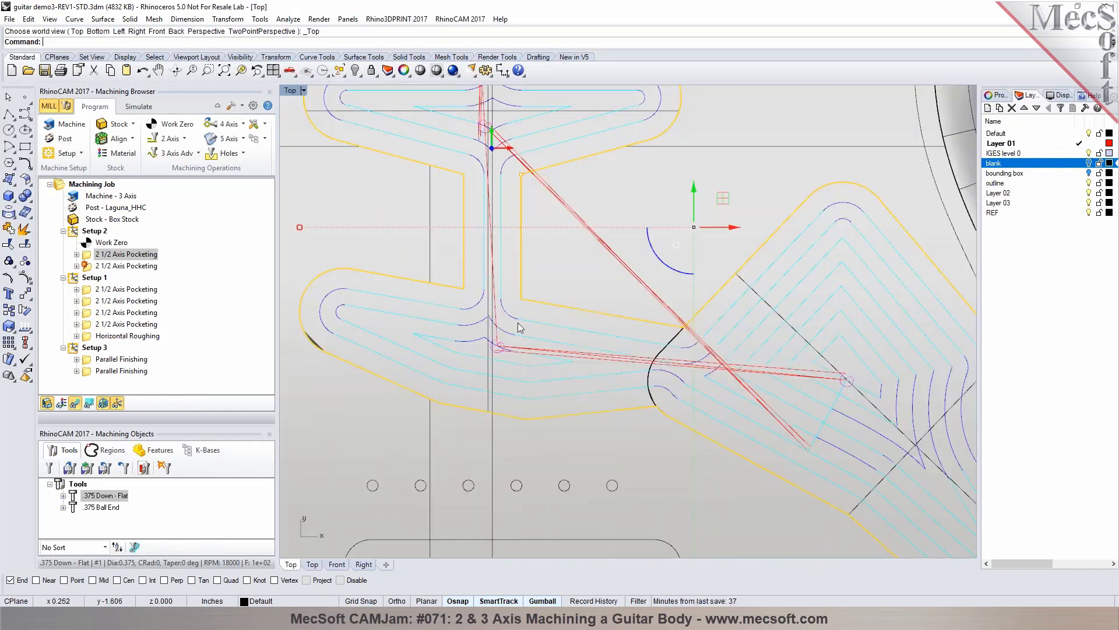
{"action": "scroll", "coordinate": [501, 340], "scroll_direction": "up", "scroll_amount": 4}
{"action": "scroll", "coordinate": [498, 341], "scroll_direction": "down", "scroll_amount": 3}
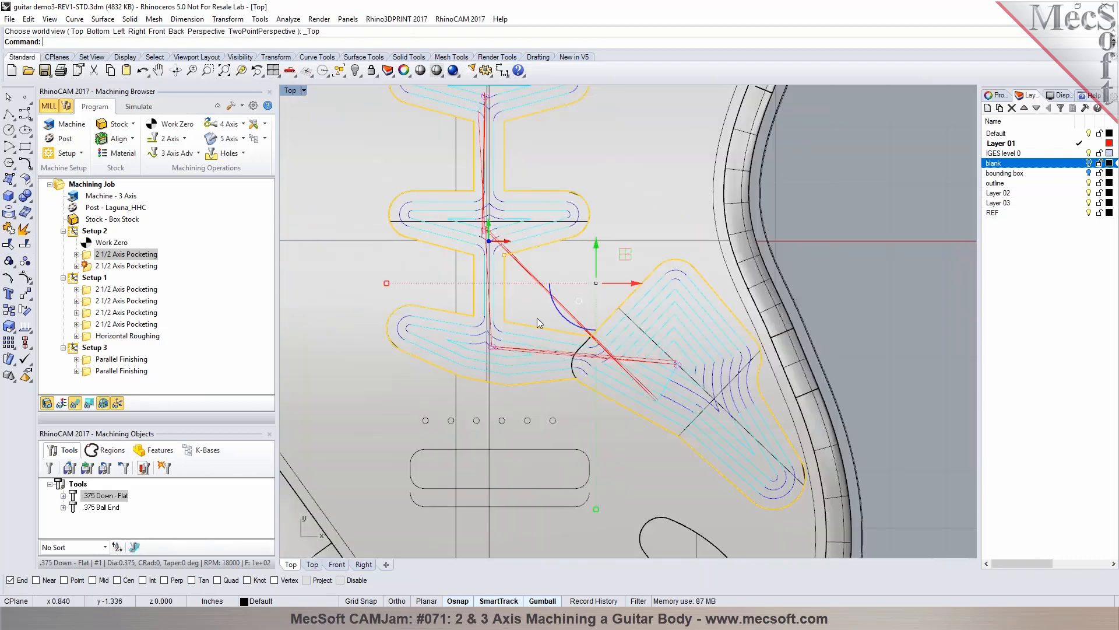
{"action": "scroll", "coordinate": [481, 355], "scroll_direction": "down", "scroll_amount": 2}
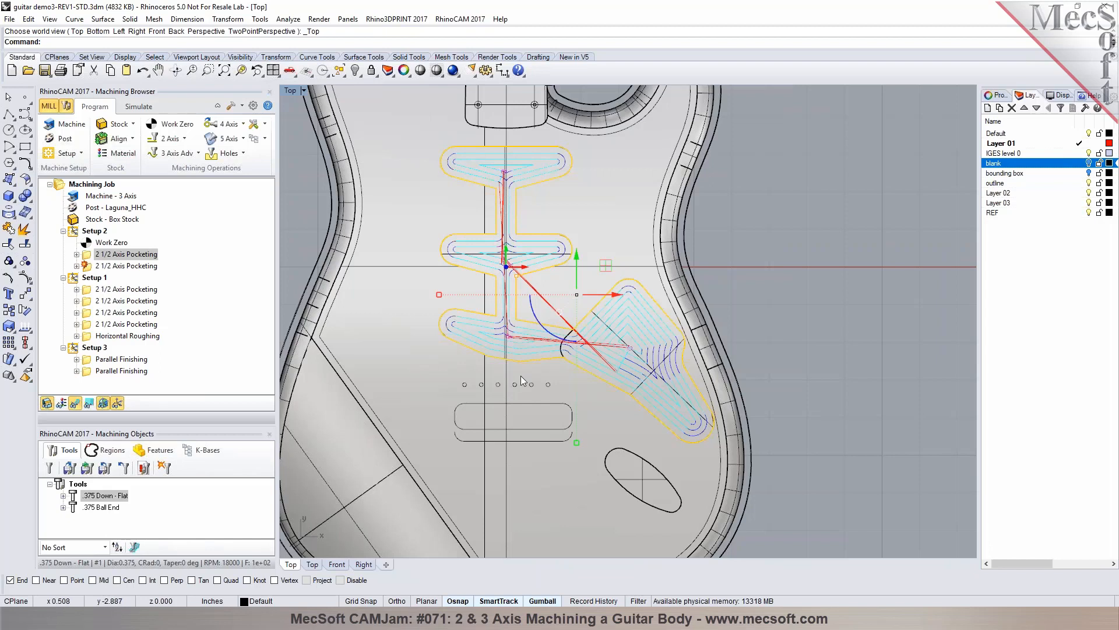
{"action": "scroll", "coordinate": [473, 320], "scroll_direction": "up", "scroll_amount": 5}
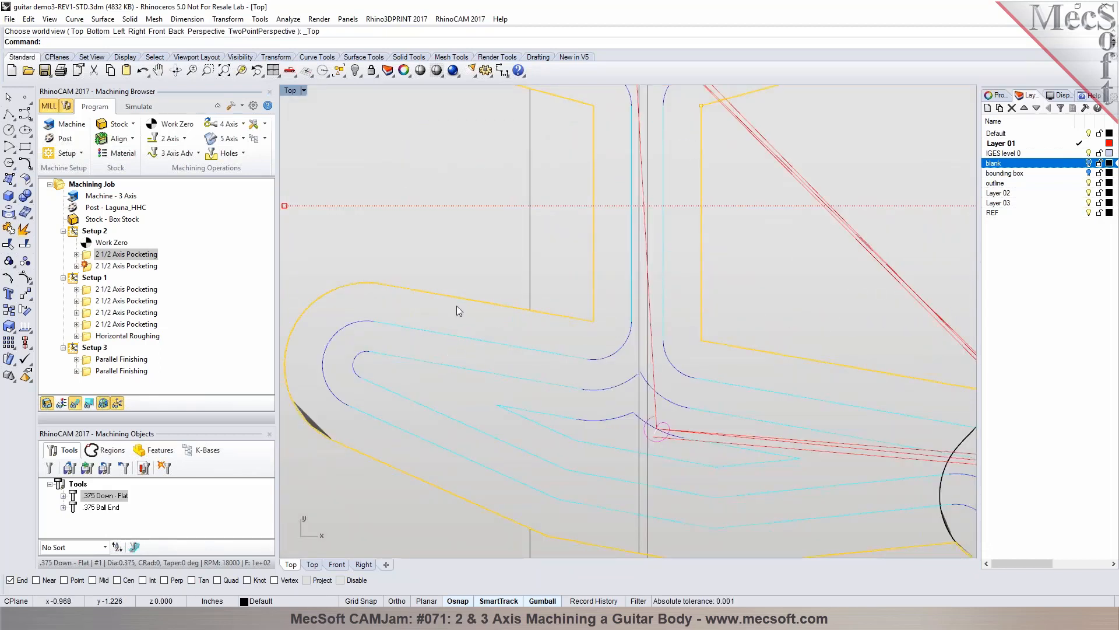
{"action": "left_click", "coordinate": [295, 77]}
{"action": "left_click", "coordinate": [343, 127]}
{"action": "right_click_drag", "start_coordinate": [703, 452], "coordinate": [606, 382]}
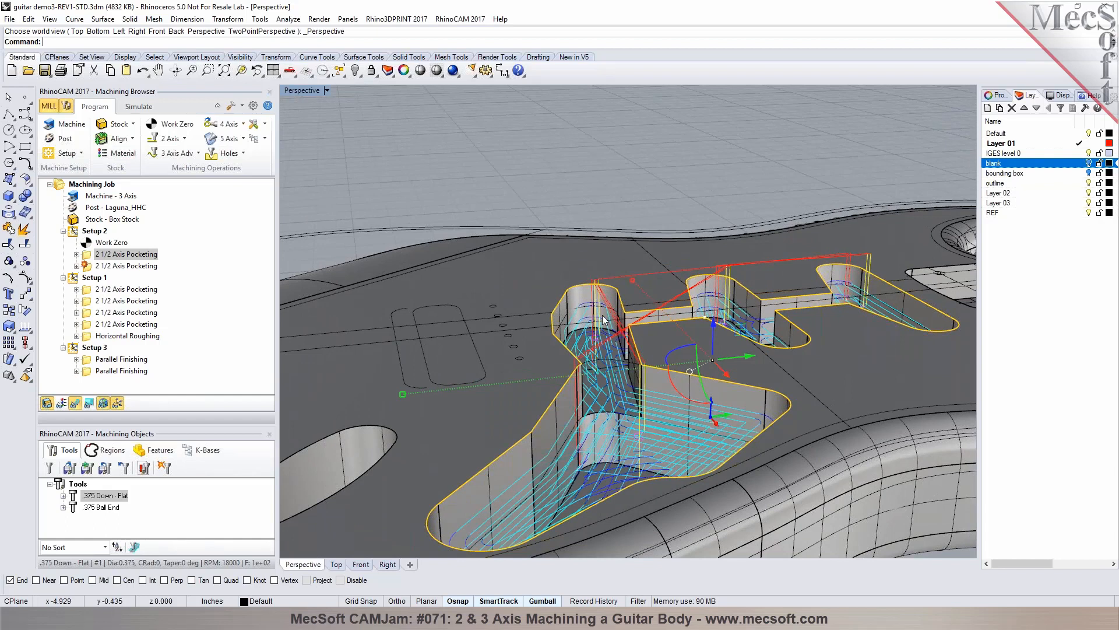
Inspect the pocketing toolpath one Z level at a time at -0.2500, -0.5000 and -0.7500
{"action": "left_click", "coordinate": [89, 404]}
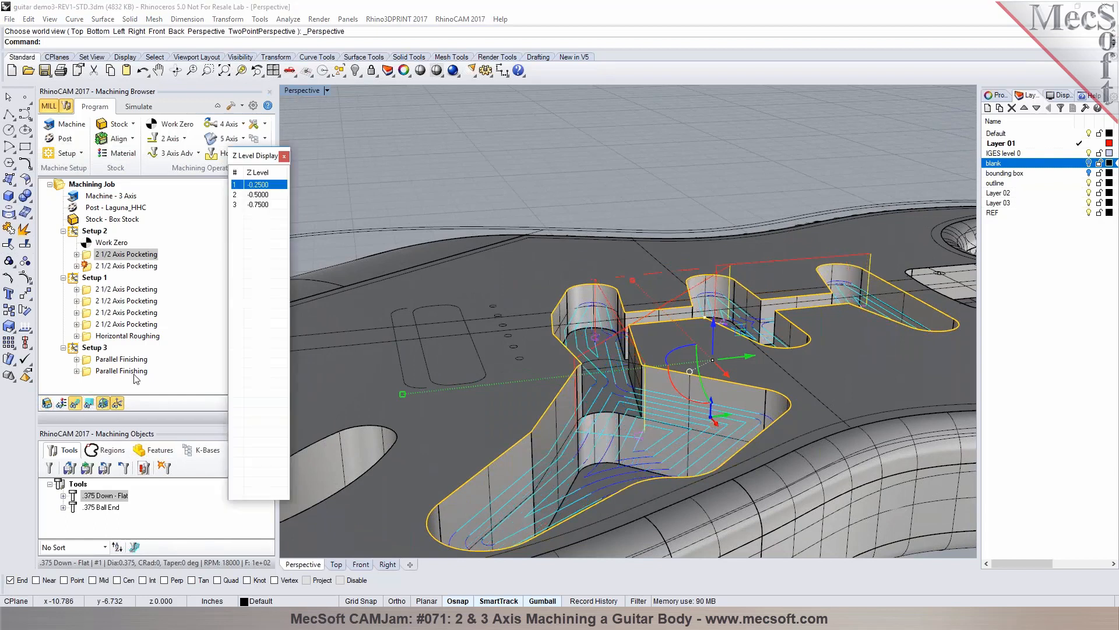
{"action": "left_click", "coordinate": [262, 195]}
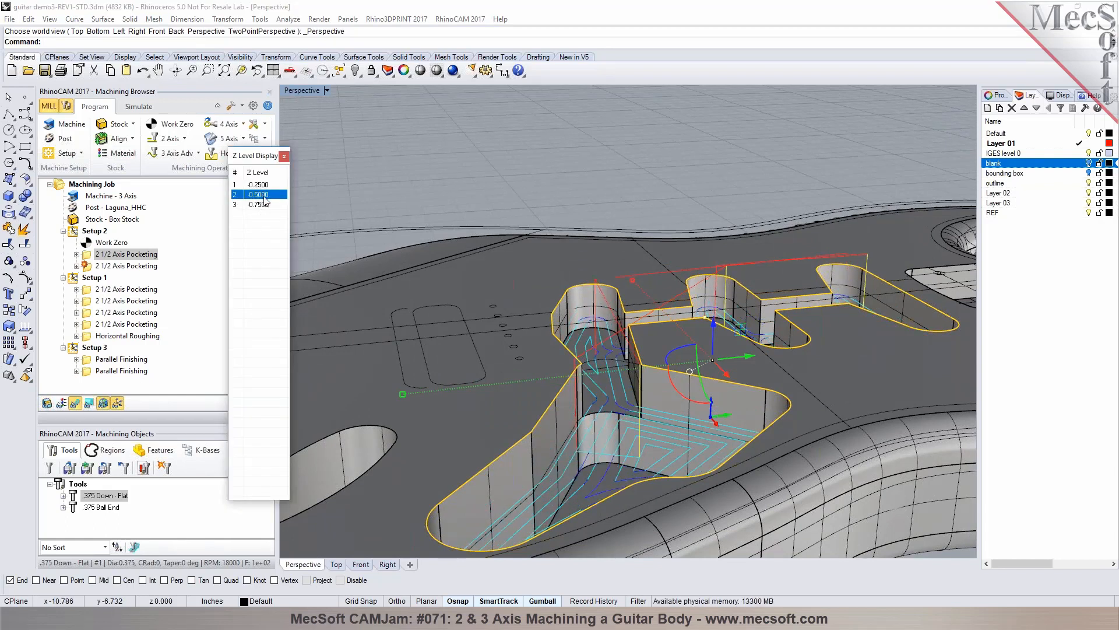
{"action": "left_click", "coordinate": [266, 204]}
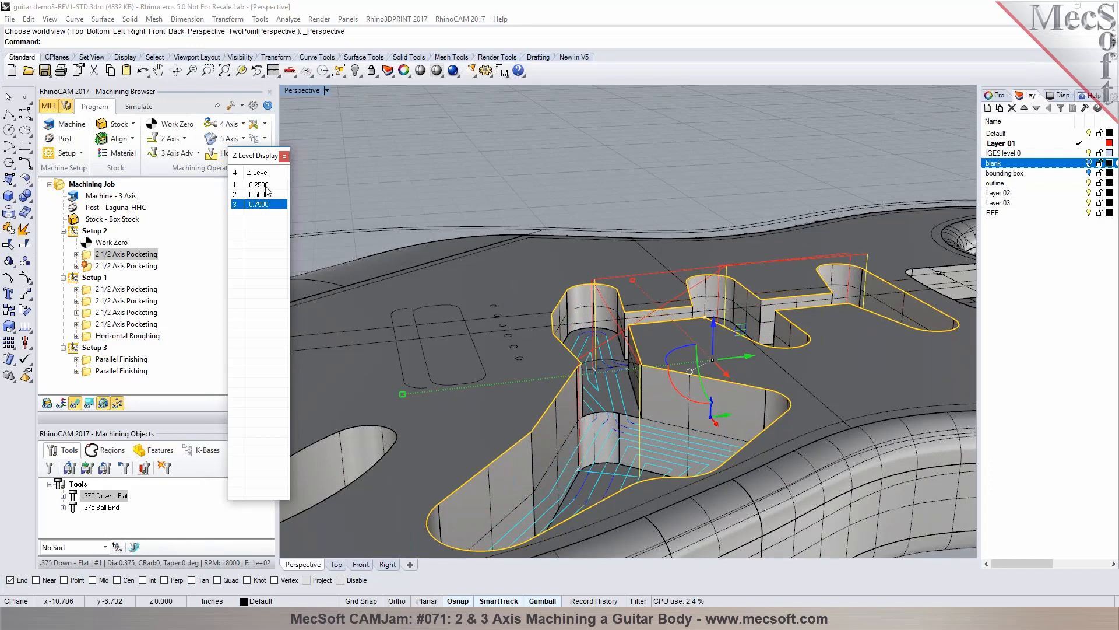
{"action": "left_click", "coordinate": [263, 185]}
{"action": "left_click", "coordinate": [267, 195]}
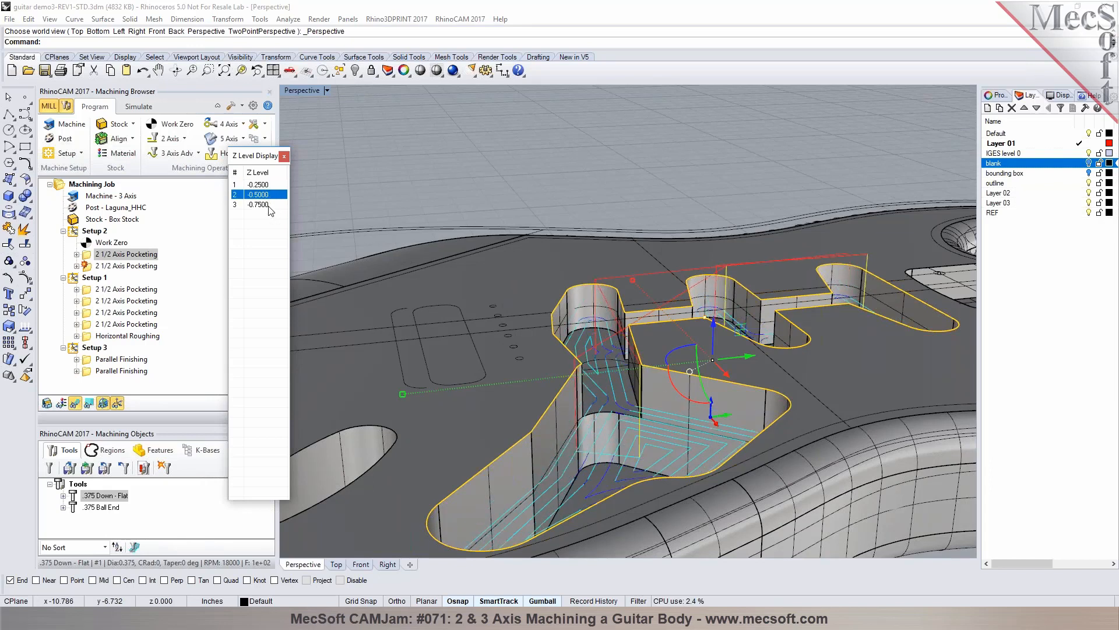
{"action": "left_click", "coordinate": [269, 205]}
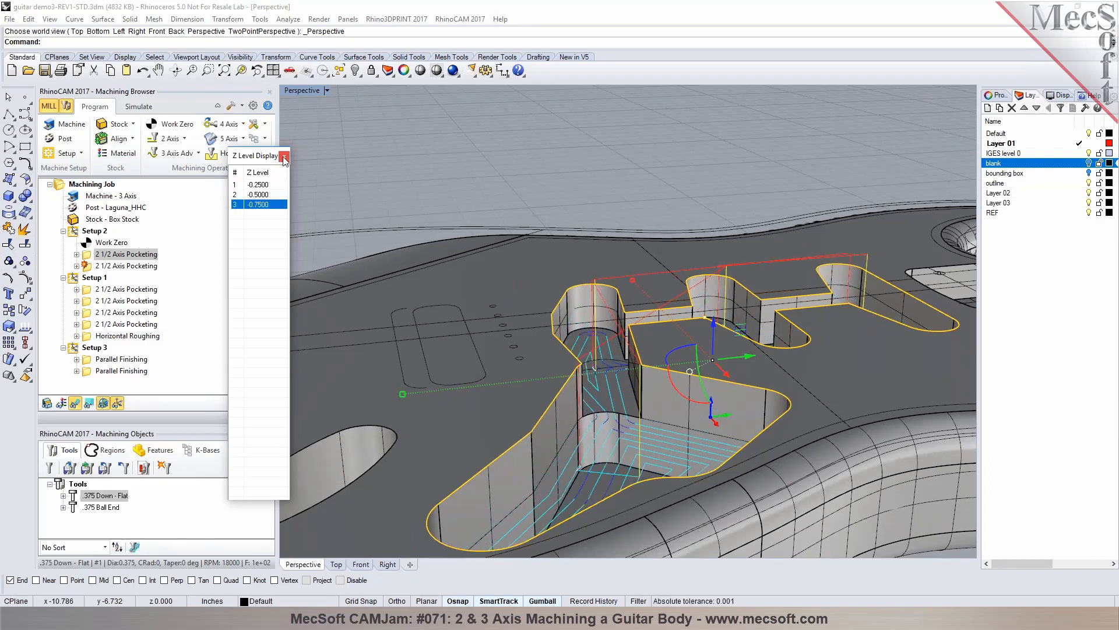
{"action": "left_click", "coordinate": [264, 185]}
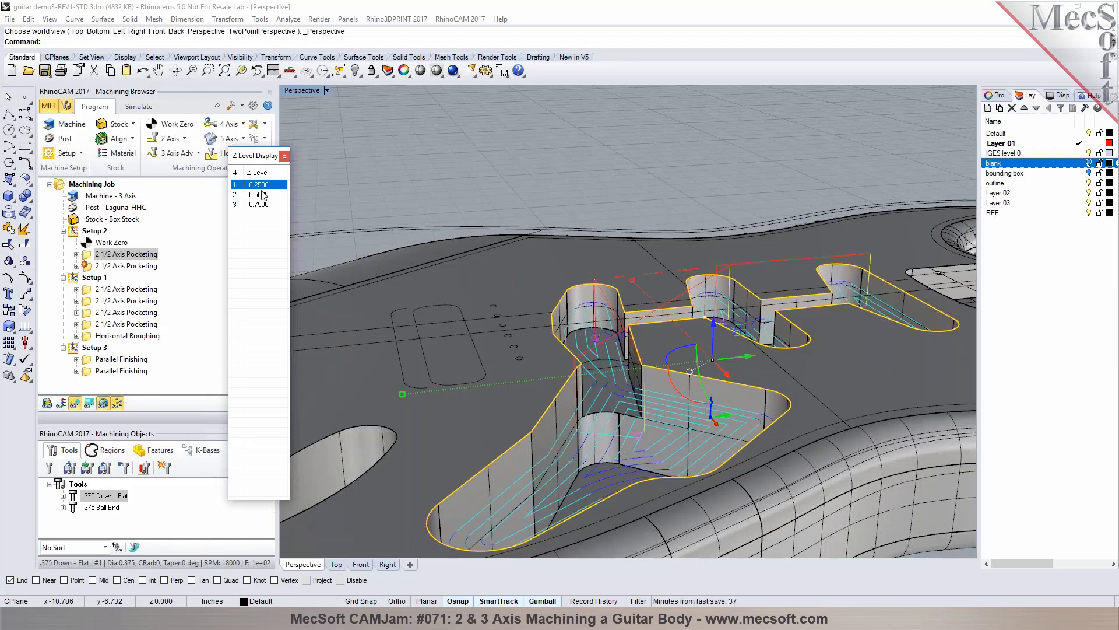
Compare the pocketing passes at the three Z levels up close inside the large cavity, and close the Z level display
{"action": "left_click", "coordinate": [263, 195]}
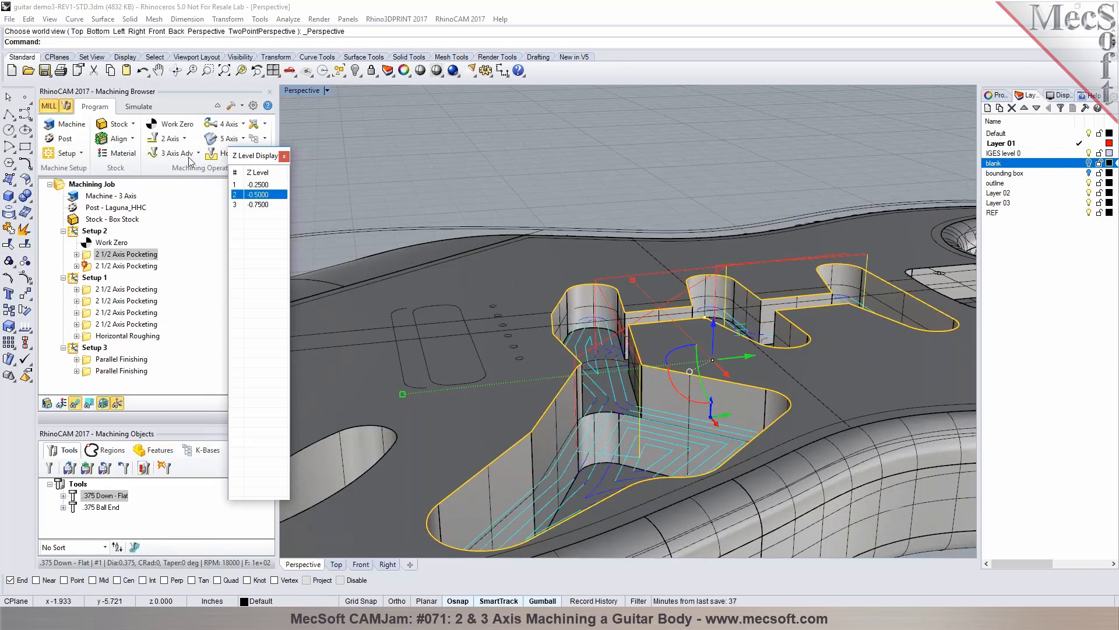
{"action": "left_click", "coordinate": [258, 205]}
{"action": "left_click", "coordinate": [264, 196]}
{"action": "left_click", "coordinate": [263, 185]}
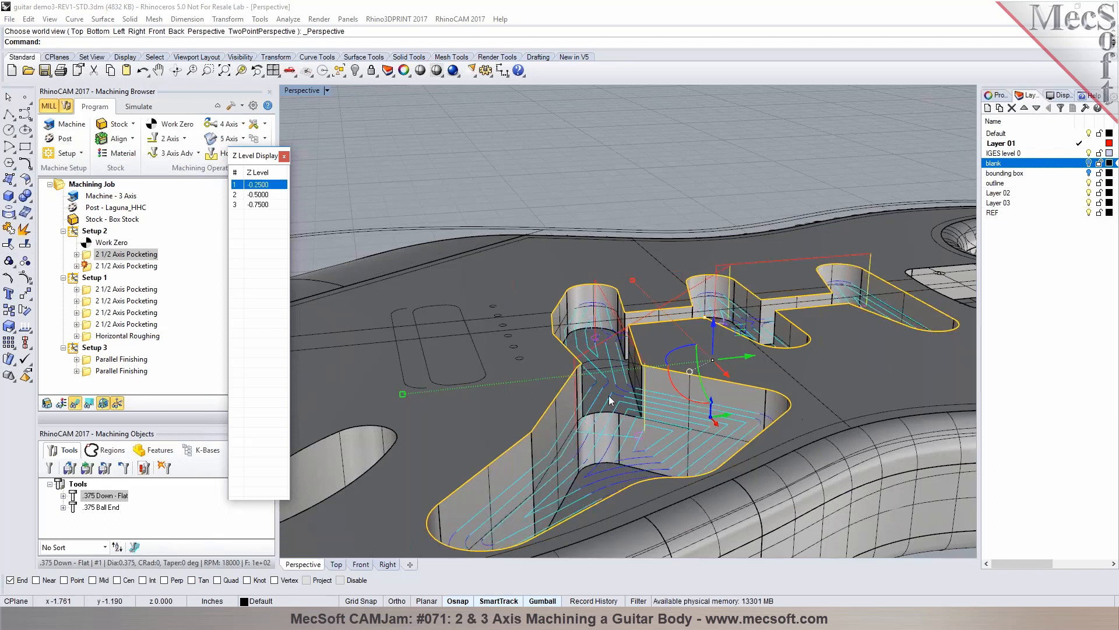
{"action": "scroll", "coordinate": [709, 474], "scroll_direction": "up", "scroll_amount": 4}
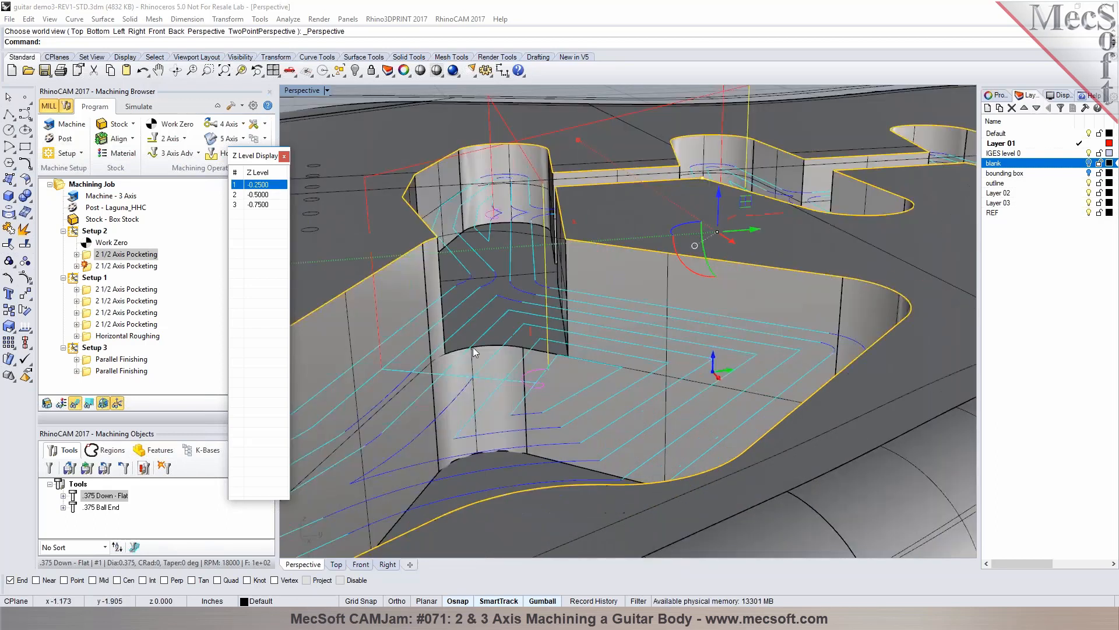
{"action": "scroll", "coordinate": [473, 347], "scroll_direction": "up", "scroll_amount": 2}
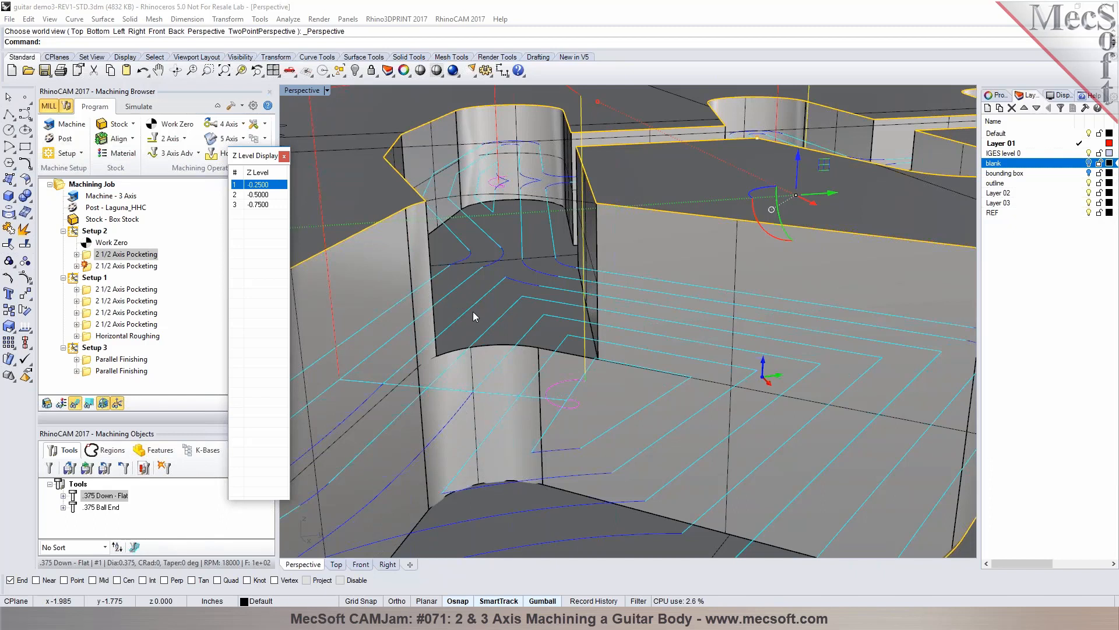
{"action": "left_click", "coordinate": [259, 195]}
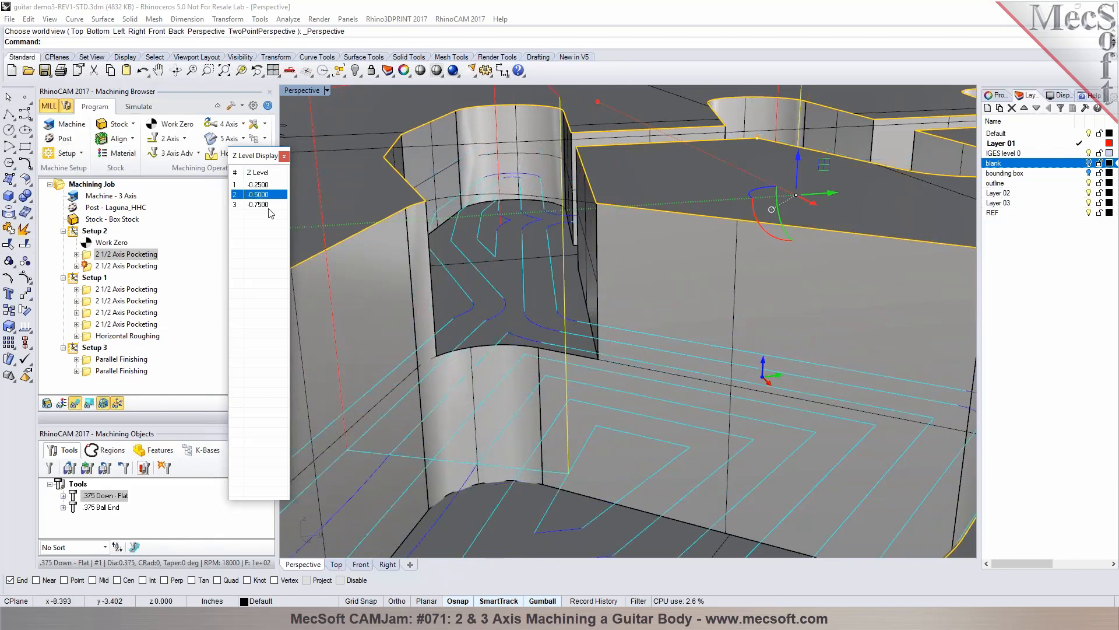
{"action": "left_click", "coordinate": [270, 205]}
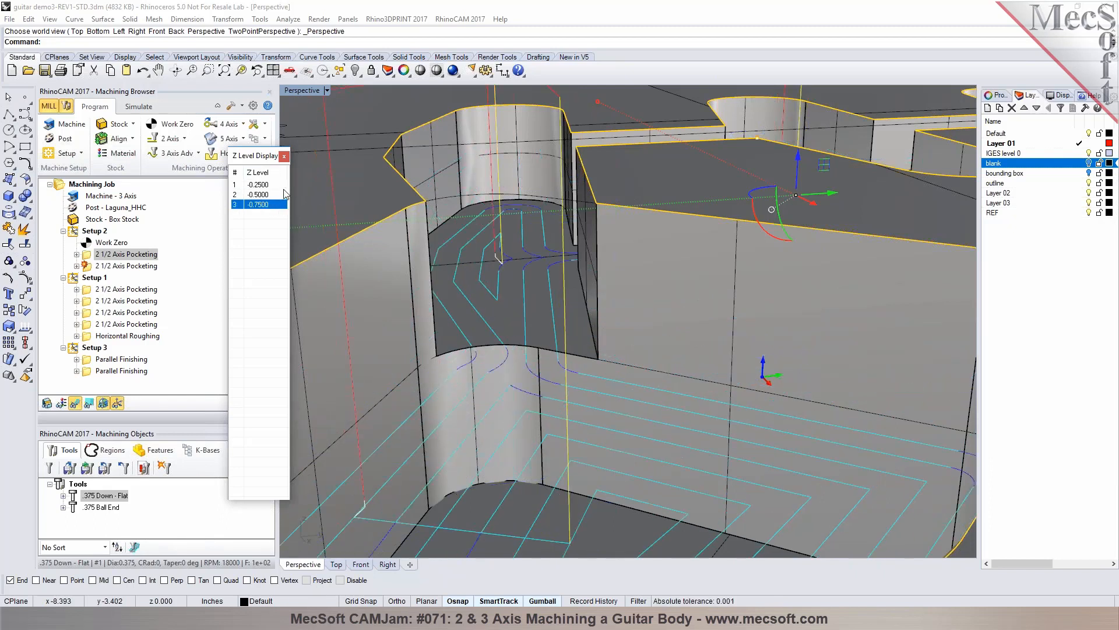
{"action": "left_click", "coordinate": [284, 156]}
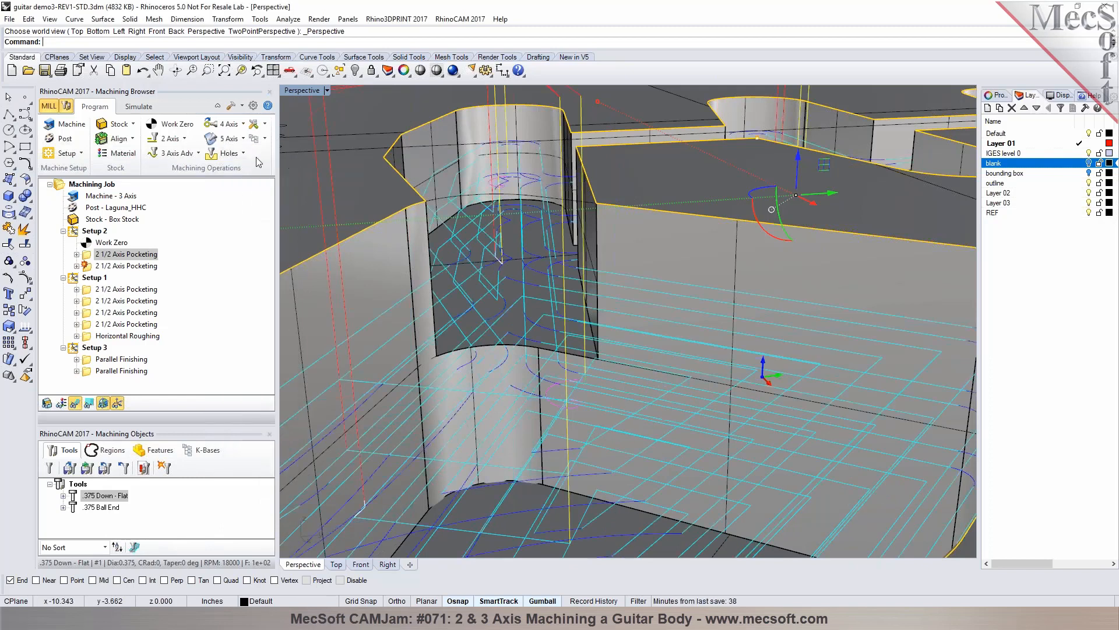
Simulate the first 2 1/2 Axis Pocketing operation of Setup 2 over the whole cavity area, reducing the simulation speed during playback
{"action": "left_click", "coordinate": [91, 258]}
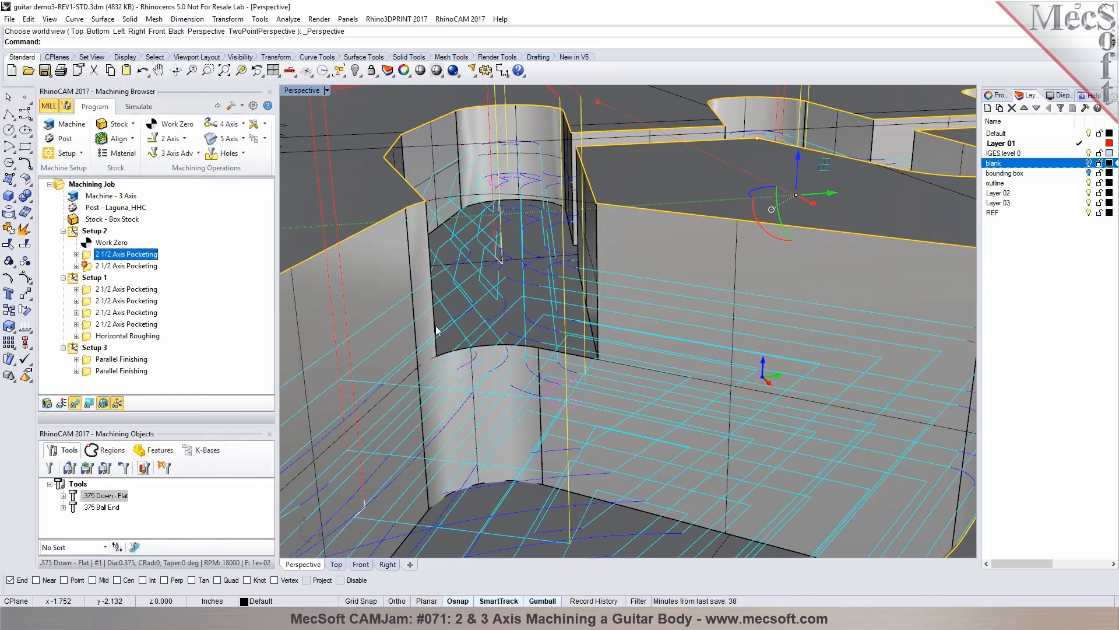
{"action": "scroll", "coordinate": [484, 344], "scroll_direction": "down", "scroll_amount": 10}
{"action": "right_click_drag", "start_coordinate": [570, 358], "coordinate": [600, 387]}
{"action": "right_click_drag", "start_coordinate": [437, 332], "coordinate": [446, 336]}
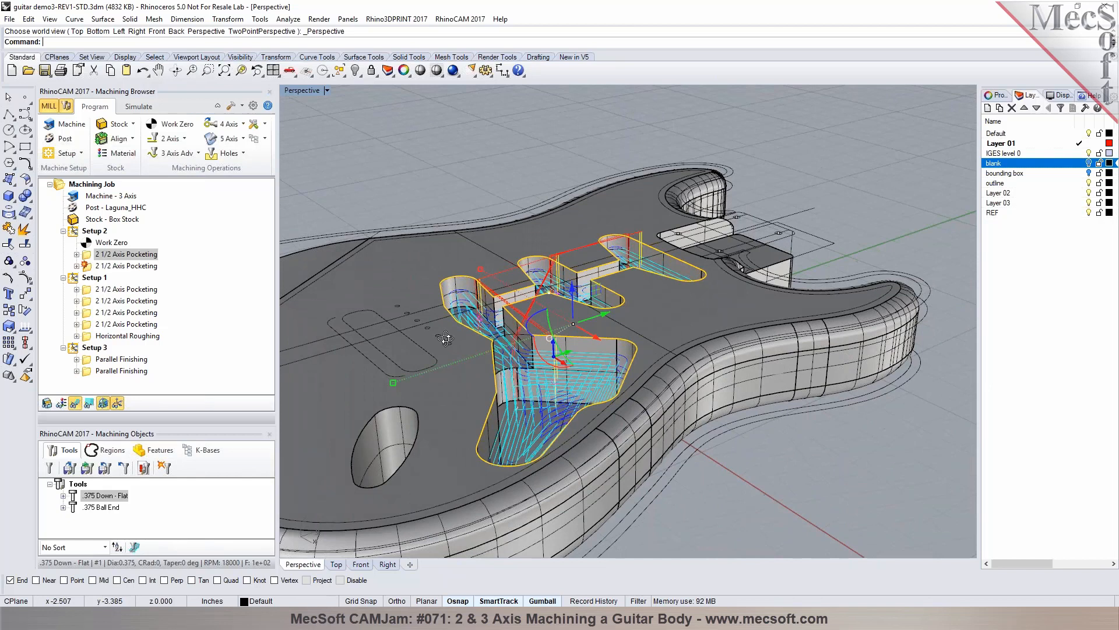
{"action": "left_click", "coordinate": [138, 106]}
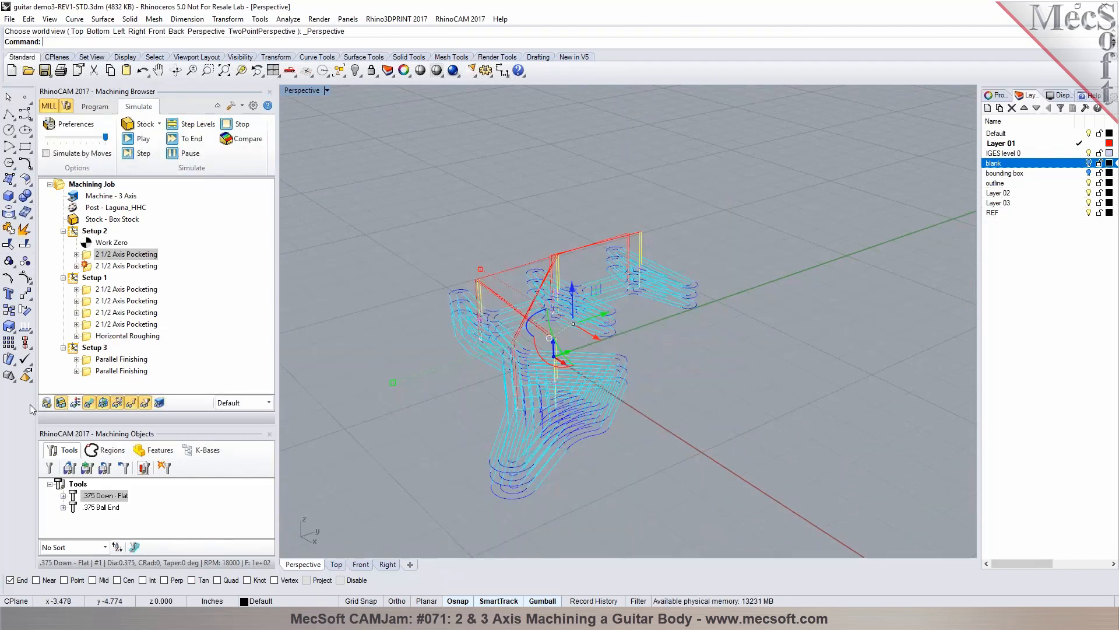
{"action": "left_click", "coordinate": [87, 256]}
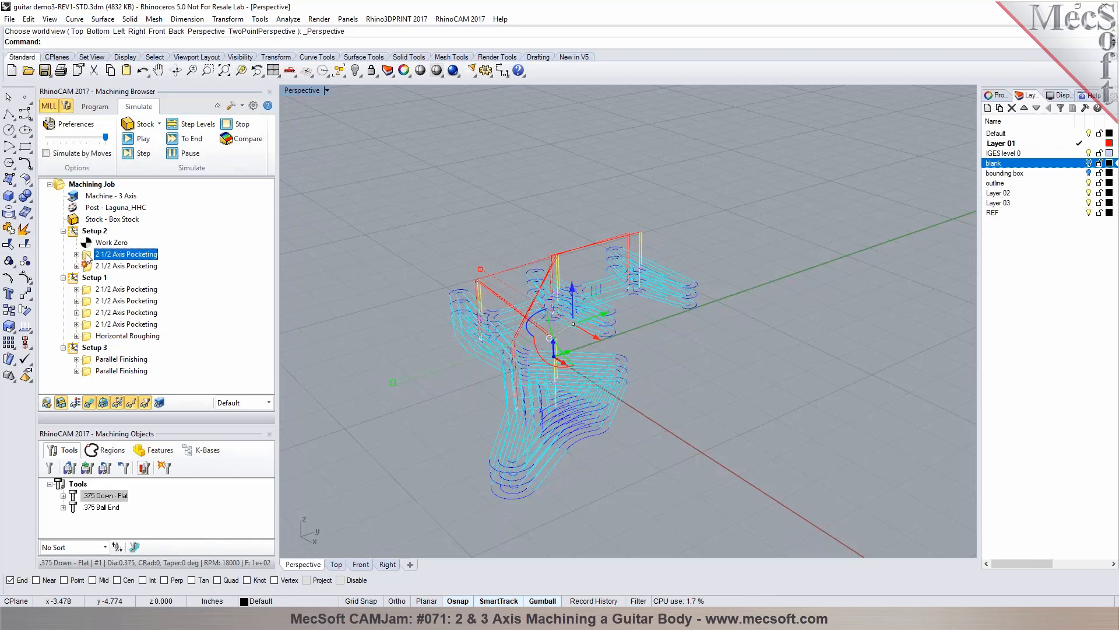
{"action": "left_click", "coordinate": [143, 140]}
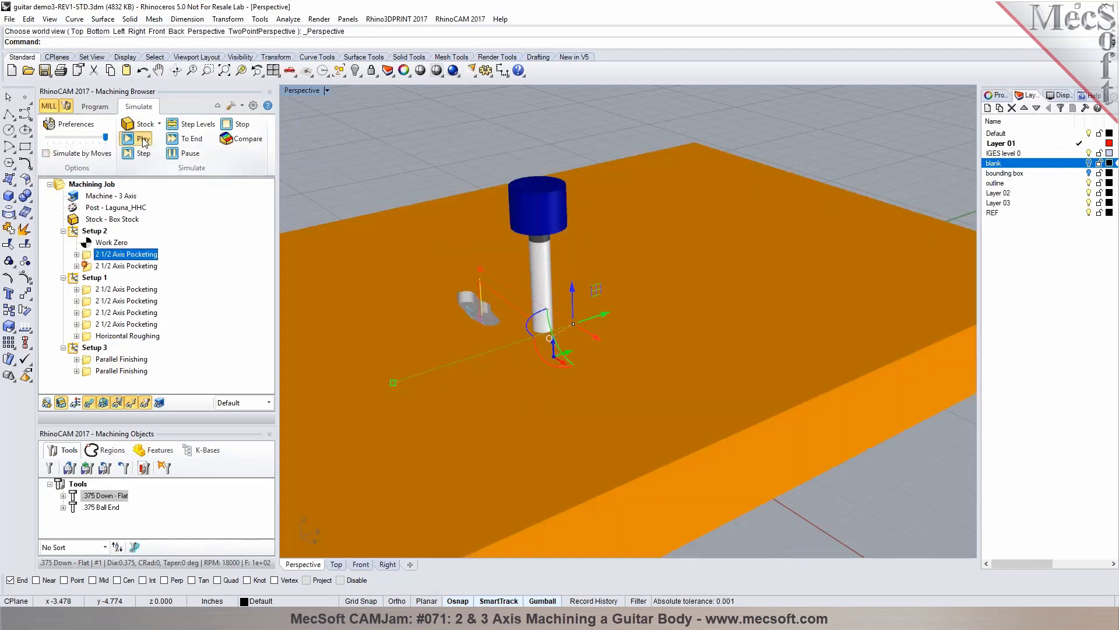
{"action": "left_click_drag", "start_coordinate": [106, 137], "coordinate": [66, 139]}
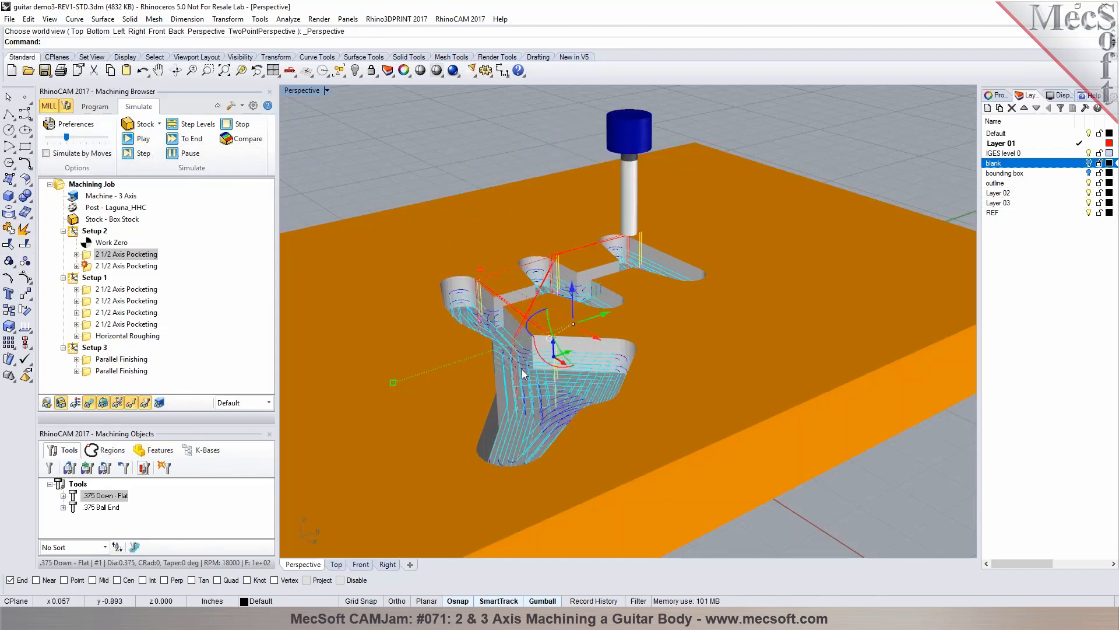
Examine the simulated cavities up close with the toolpath displayed, and hide the toolpath to inspect the bare cut stock
{"action": "scroll", "coordinate": [529, 466], "scroll_direction": "up", "scroll_amount": 2}
{"action": "scroll", "coordinate": [536, 449], "scroll_direction": "up", "scroll_amount": 3}
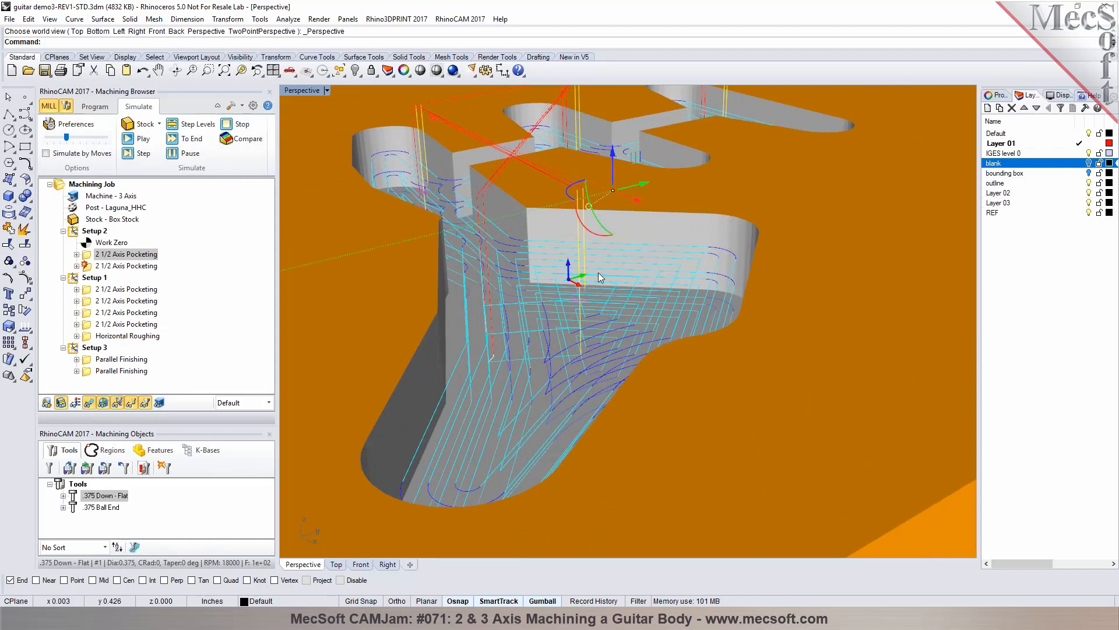
{"action": "scroll", "coordinate": [586, 258], "scroll_direction": "up", "scroll_amount": 2}
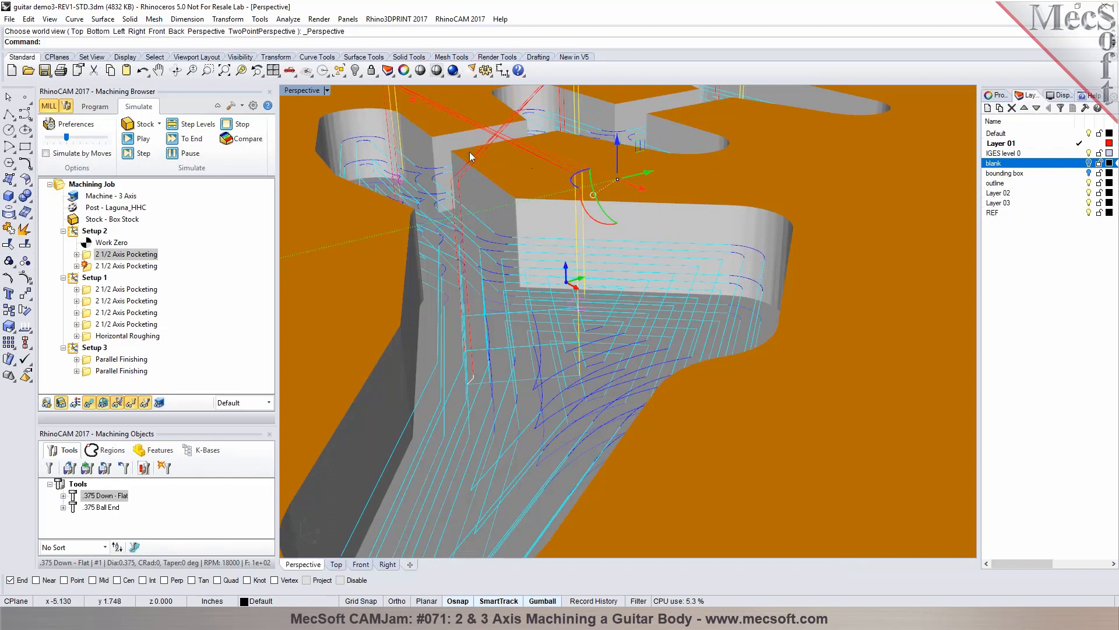
{"action": "scroll", "coordinate": [477, 188], "scroll_direction": "down", "scroll_amount": 1}
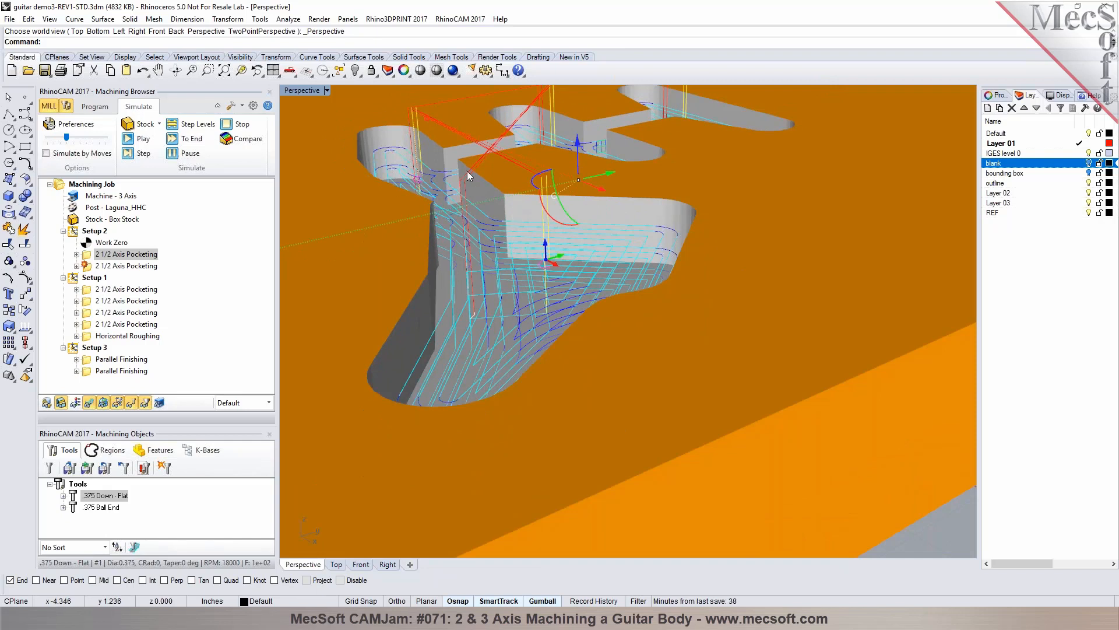
{"action": "scroll", "coordinate": [408, 185], "scroll_direction": "up", "scroll_amount": 2}
{"action": "scroll", "coordinate": [420, 180], "scroll_direction": "up", "scroll_amount": 2}
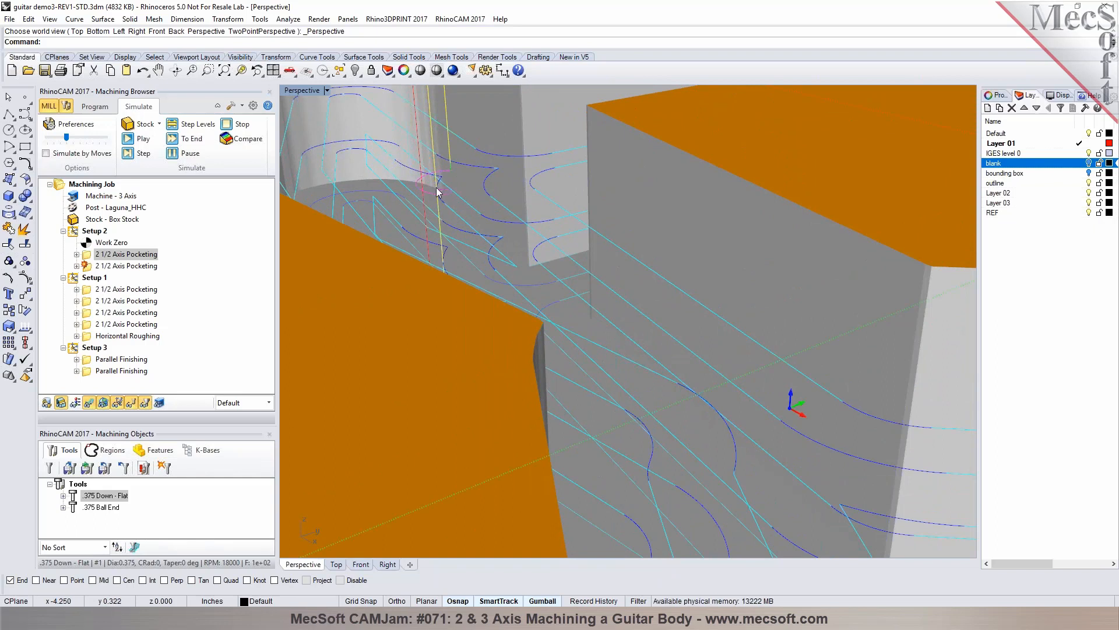
{"action": "scroll", "coordinate": [438, 191], "scroll_direction": "down", "scroll_amount": 5}
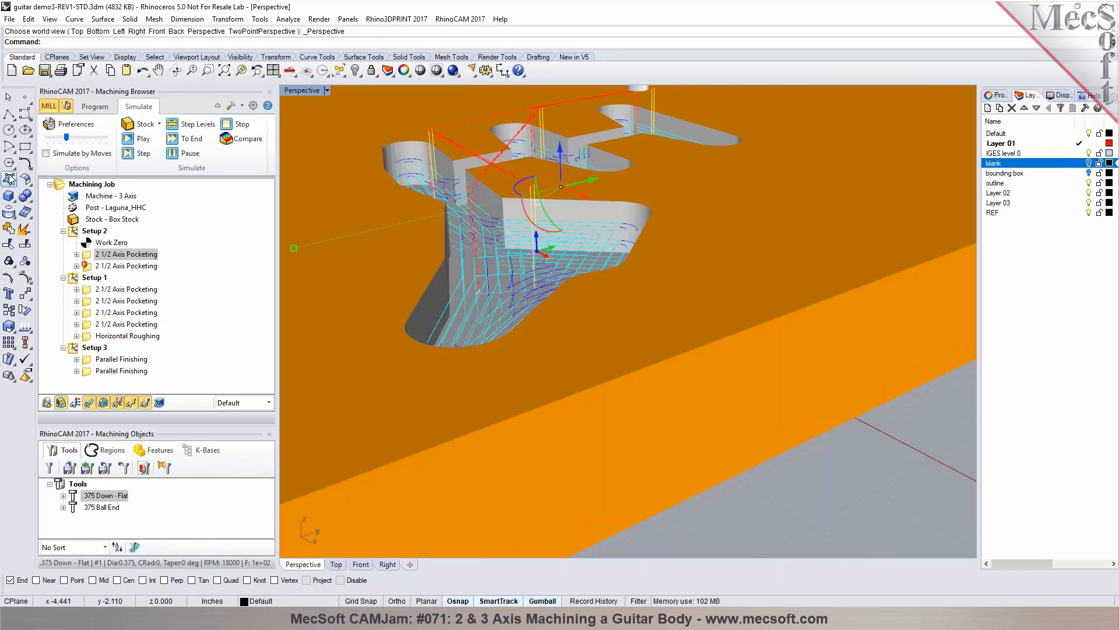
{"action": "left_click", "coordinate": [89, 403]}
{"action": "scroll", "coordinate": [583, 315], "scroll_direction": "up", "scroll_amount": 3}
{"action": "scroll", "coordinate": [587, 293], "scroll_direction": "down", "scroll_amount": 4}
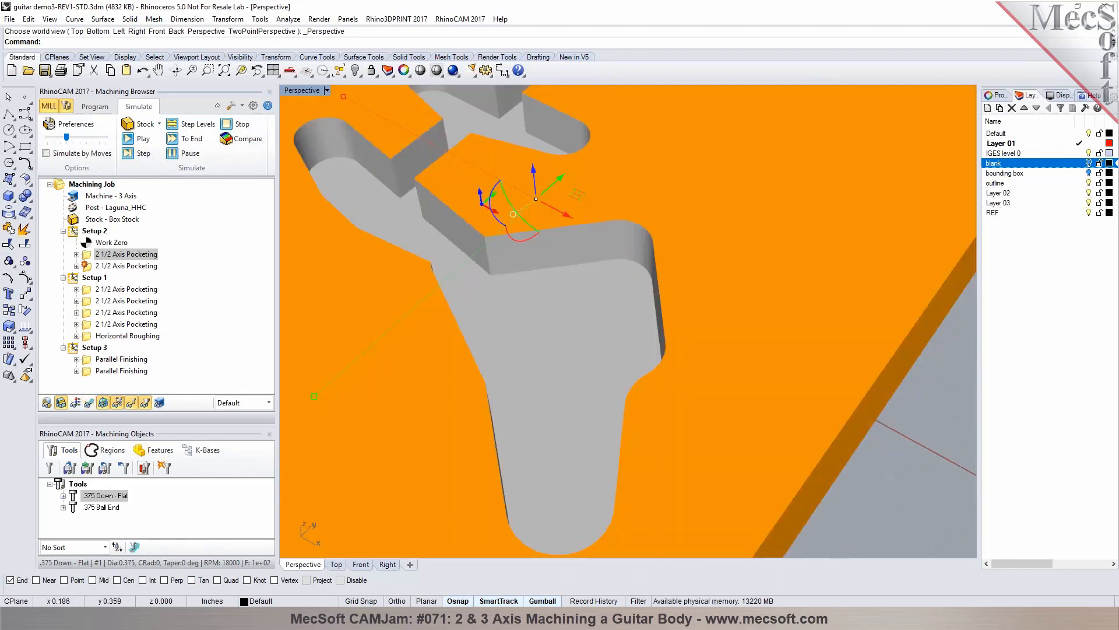
Replay the pocketing simulation at a slightly slower speed and display the toolpath again over the cut stock
{"action": "left_click", "coordinate": [141, 140]}
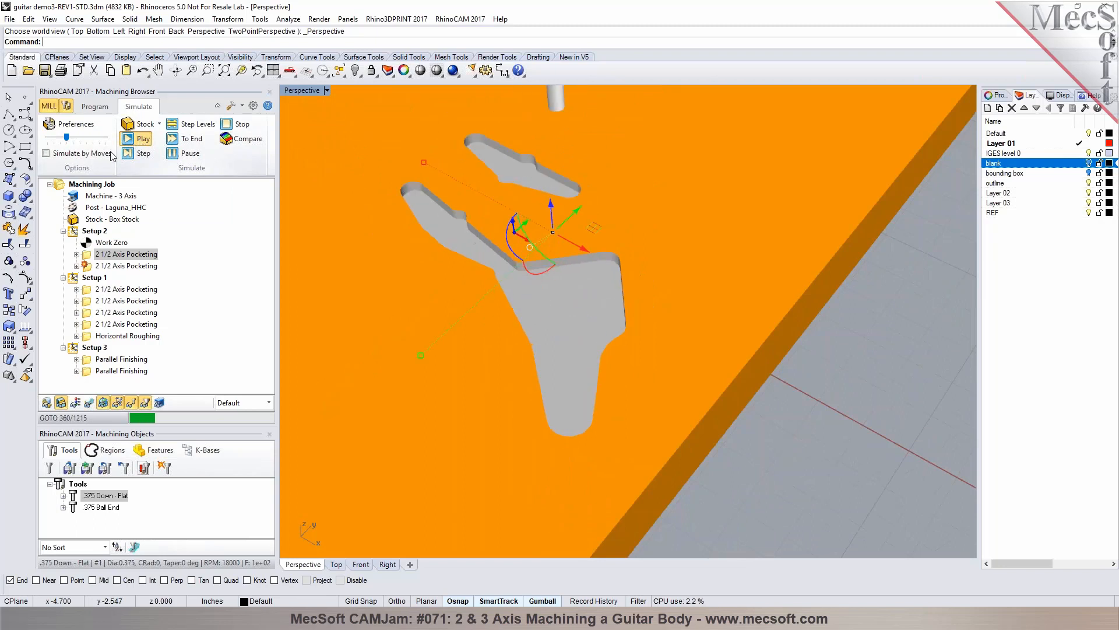
{"action": "left_click_drag", "start_coordinate": [66, 140], "coordinate": [59, 140]}
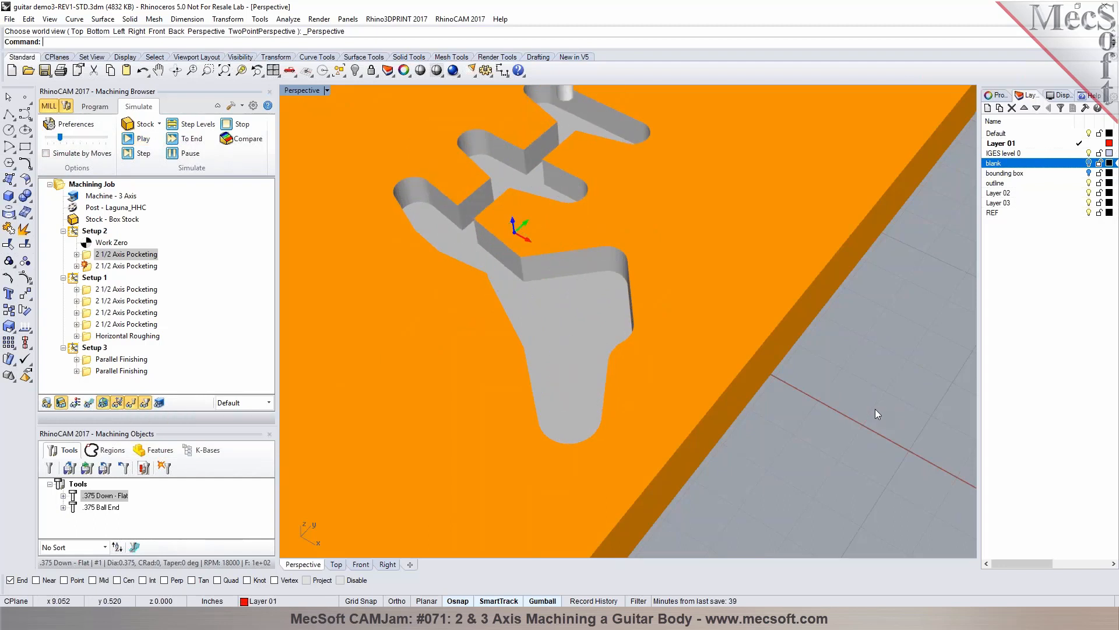
{"action": "right_click_drag", "start_coordinate": [625, 456], "coordinate": [595, 382]}
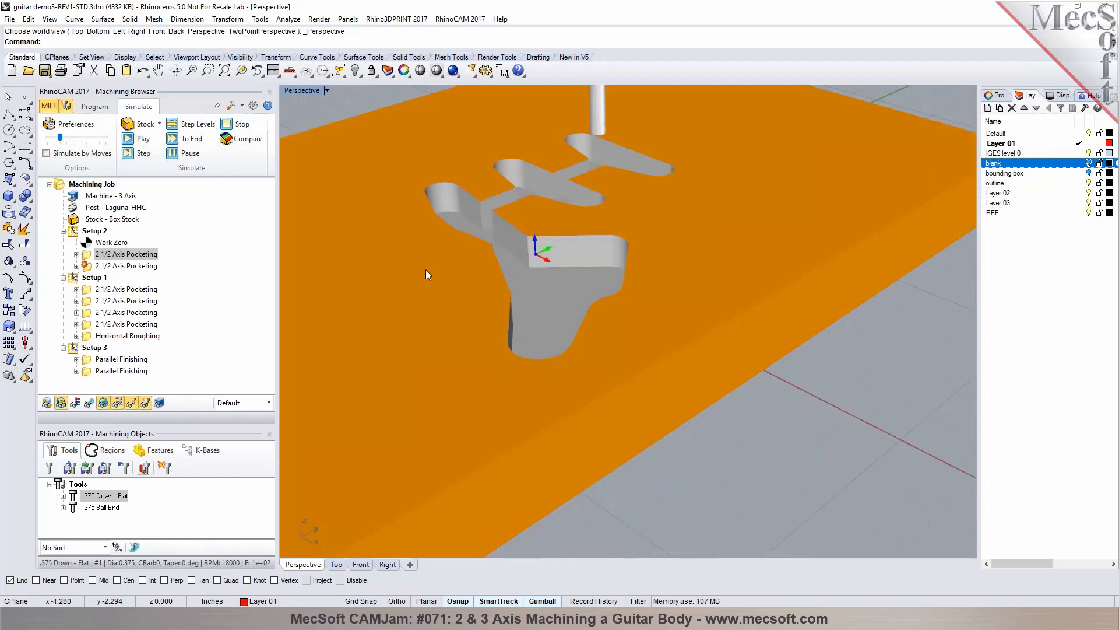
{"action": "left_click", "coordinate": [88, 403]}
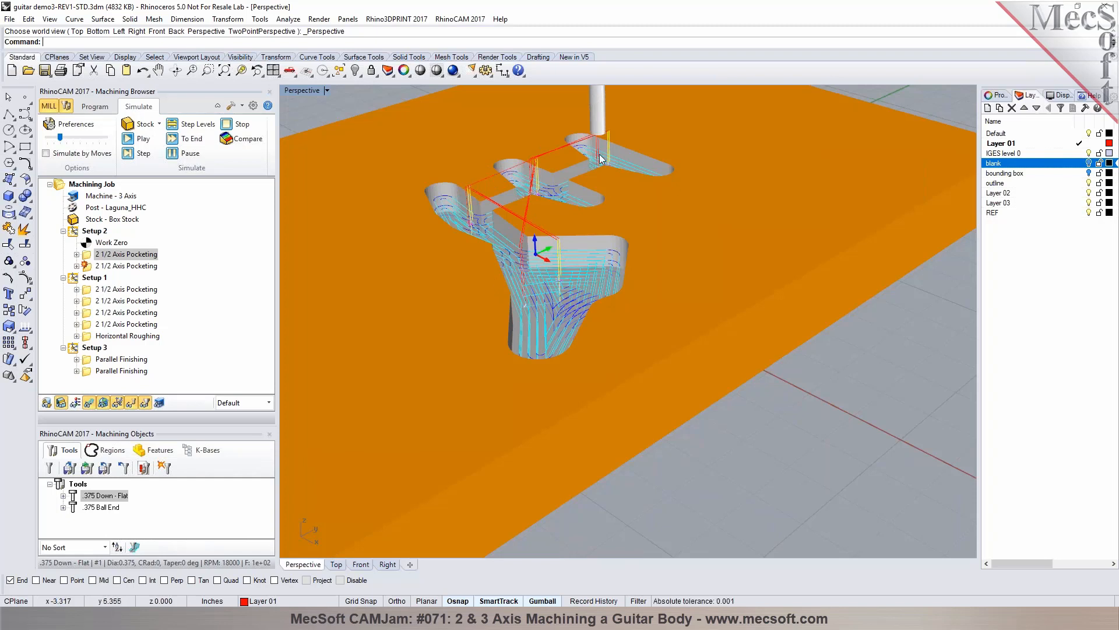
{"action": "right_click_drag", "start_coordinate": [466, 274], "coordinate": [434, 314]}
Duplicate the first 2 1/2 Axis Pocketing operation within Setup 2
{"action": "left_click", "coordinate": [94, 106]}
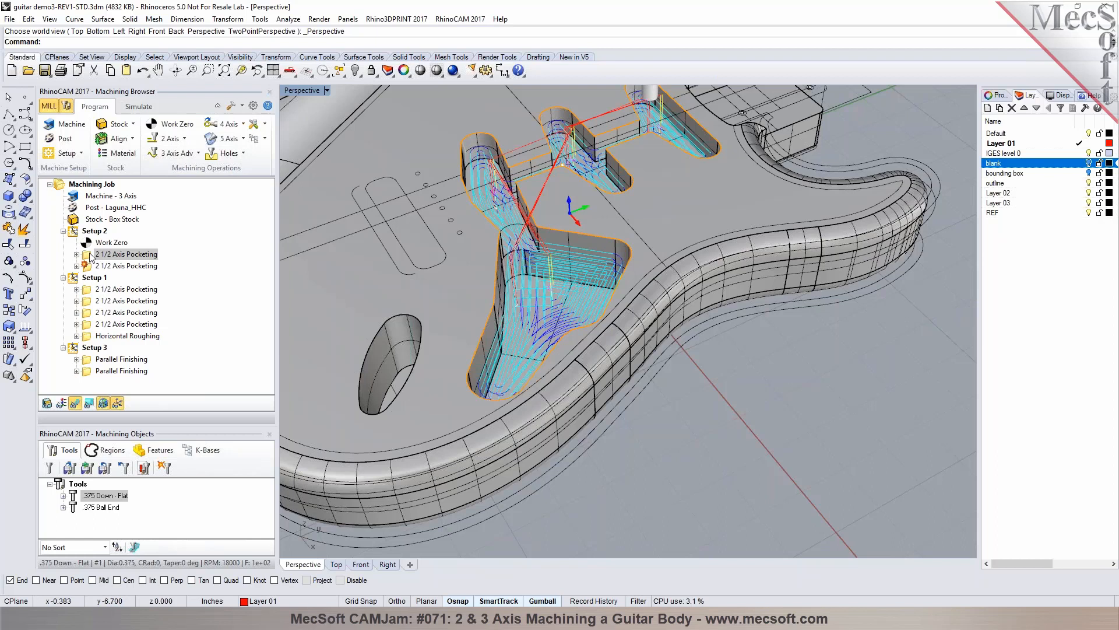
{"action": "right_click", "coordinate": [89, 255]}
{"action": "left_click", "coordinate": [118, 409]}
{"action": "right_click", "coordinate": [90, 254]}
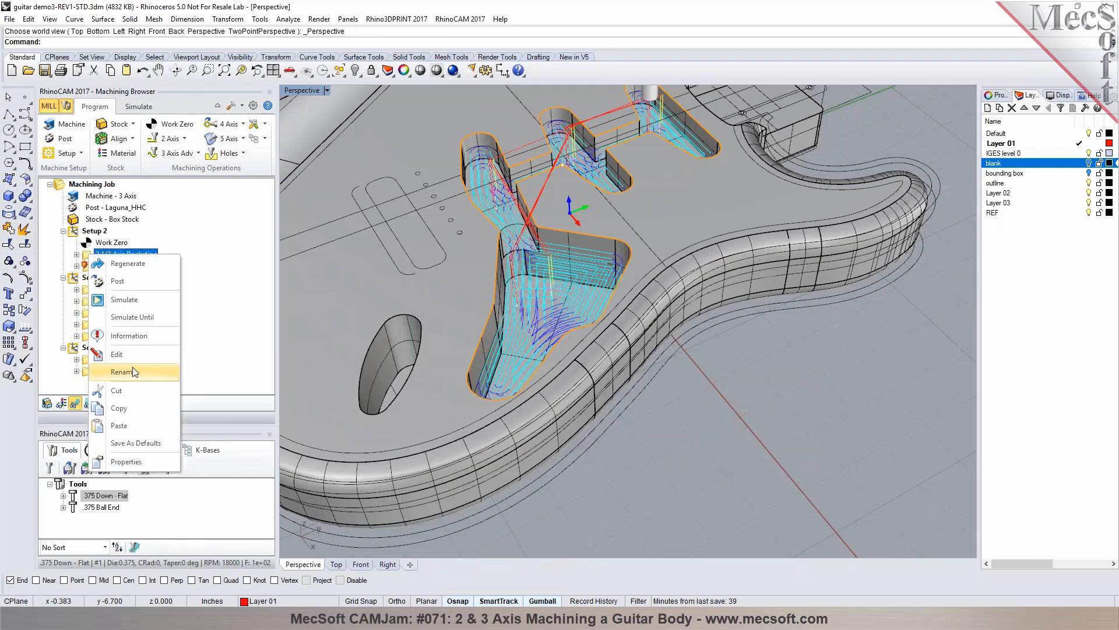
{"action": "left_click", "coordinate": [127, 422]}
Replace the copied pocketing operation's machining regions with the flat floor area of the large triangular cavity
{"action": "double_click", "coordinate": [88, 266]}
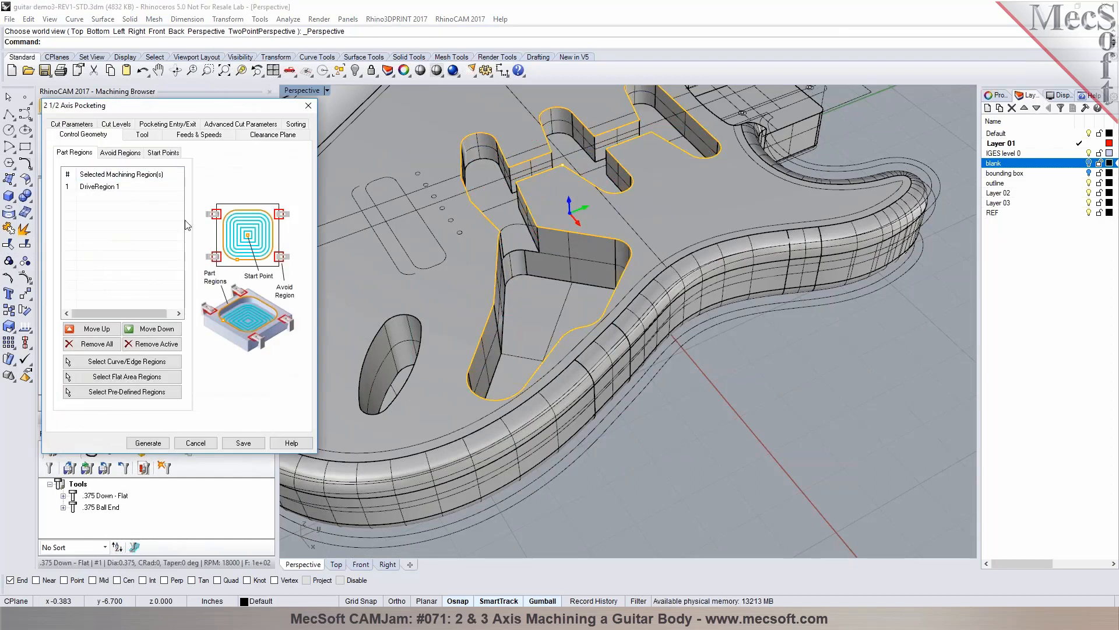
{"action": "left_click", "coordinate": [98, 345]}
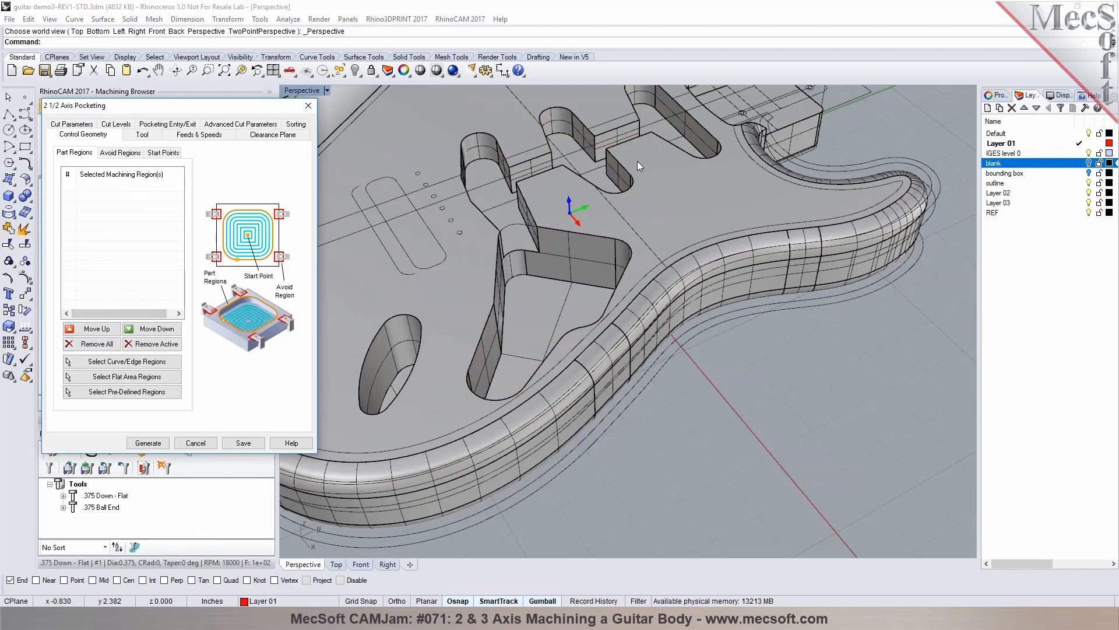
{"action": "left_click", "coordinate": [136, 378]}
{"action": "left_click", "coordinate": [554, 318]}
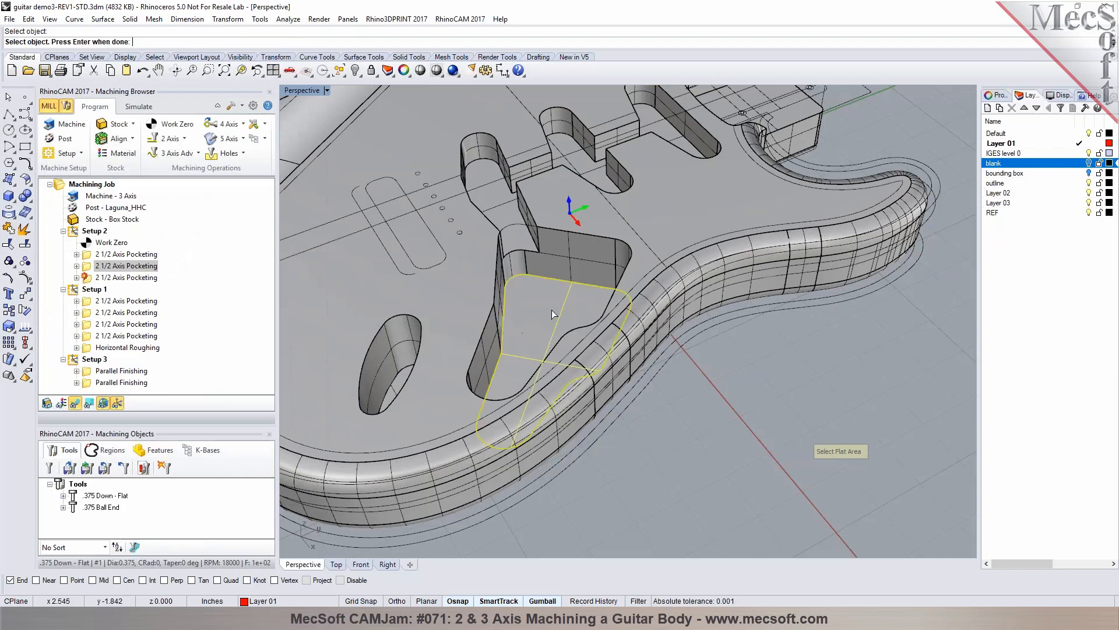
{"action": "key", "text": "Return"}
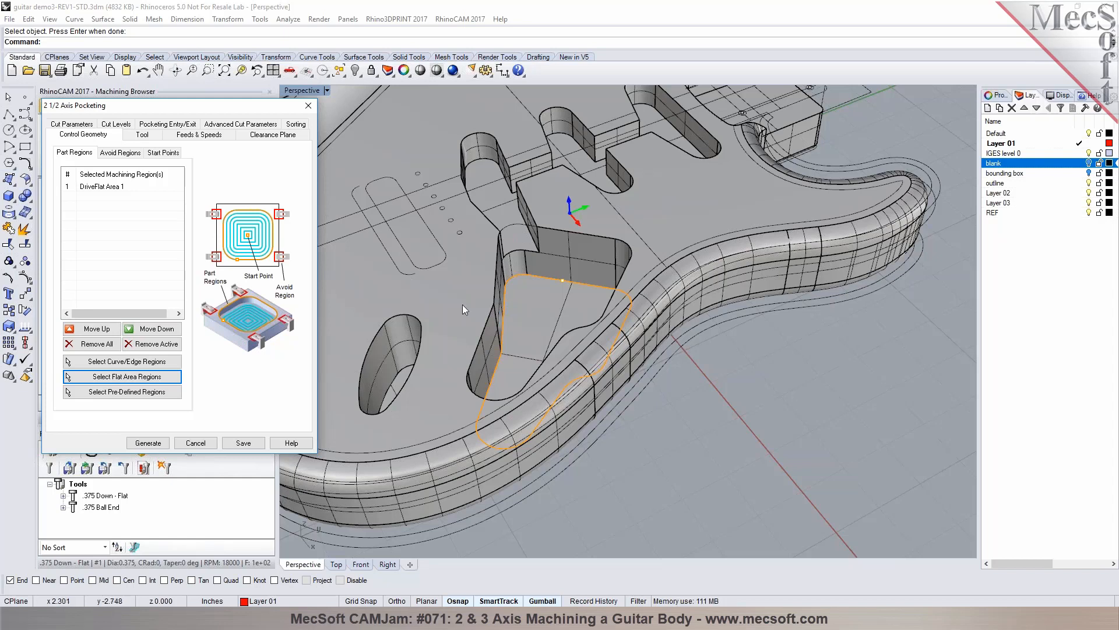
Highlight the first flat area region, inspect its position from several angles in Wireframe display, and return to Shaded display
{"action": "left_click", "coordinate": [107, 188]}
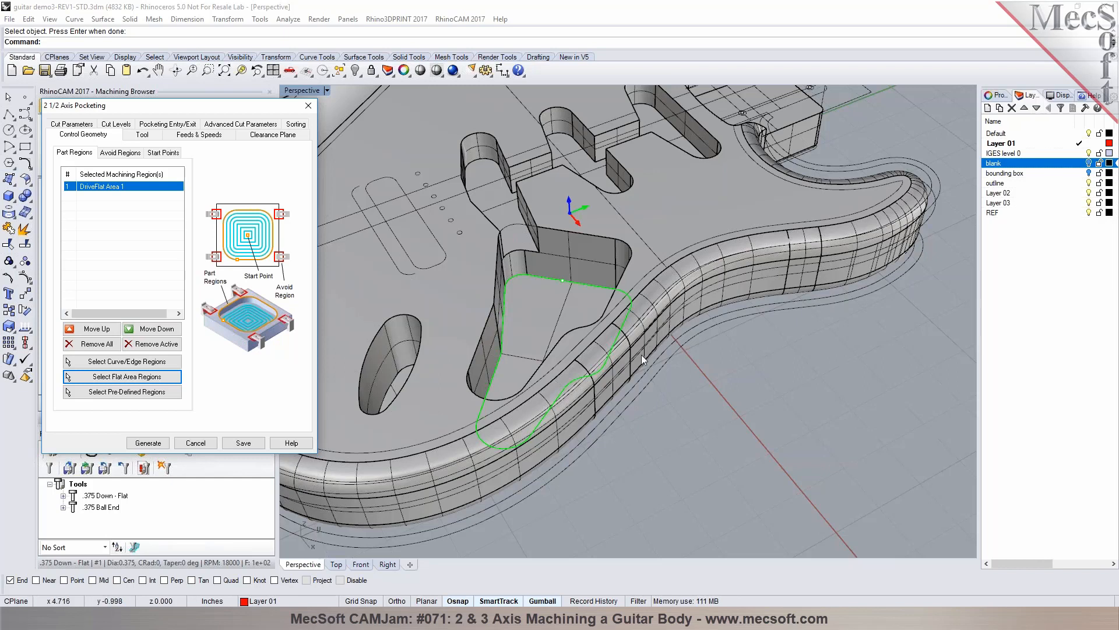
{"action": "left_click", "coordinate": [437, 71]}
{"action": "left_click", "coordinate": [436, 93]}
{"action": "right_click_drag", "start_coordinate": [435, 401], "coordinate": [424, 320]}
{"action": "right_click_drag", "start_coordinate": [427, 313], "coordinate": [430, 393]}
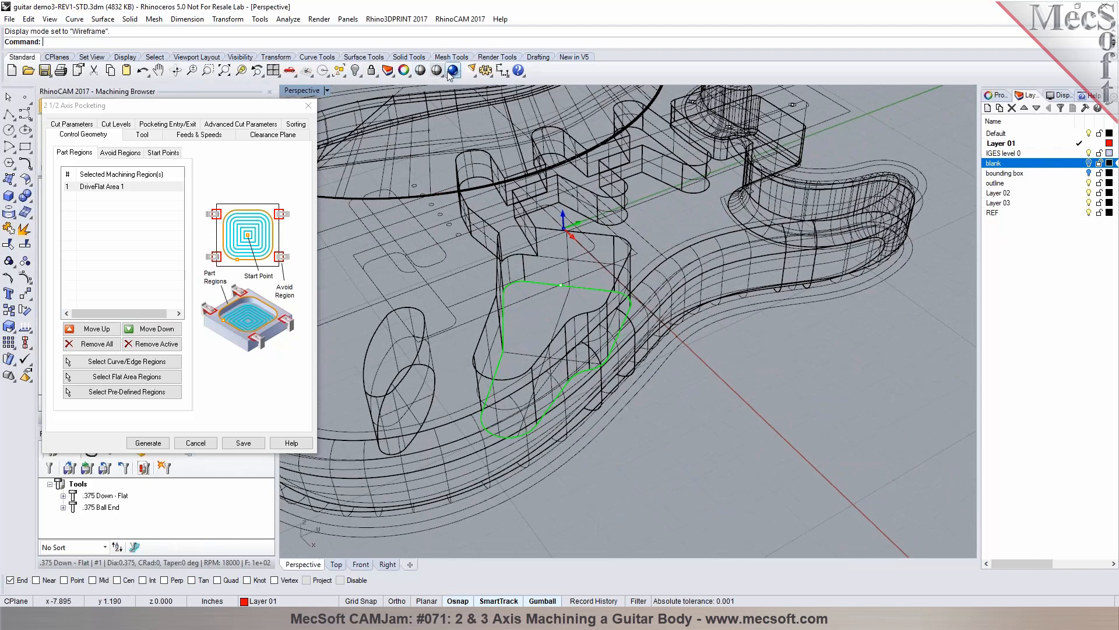
{"action": "left_click", "coordinate": [451, 71]}
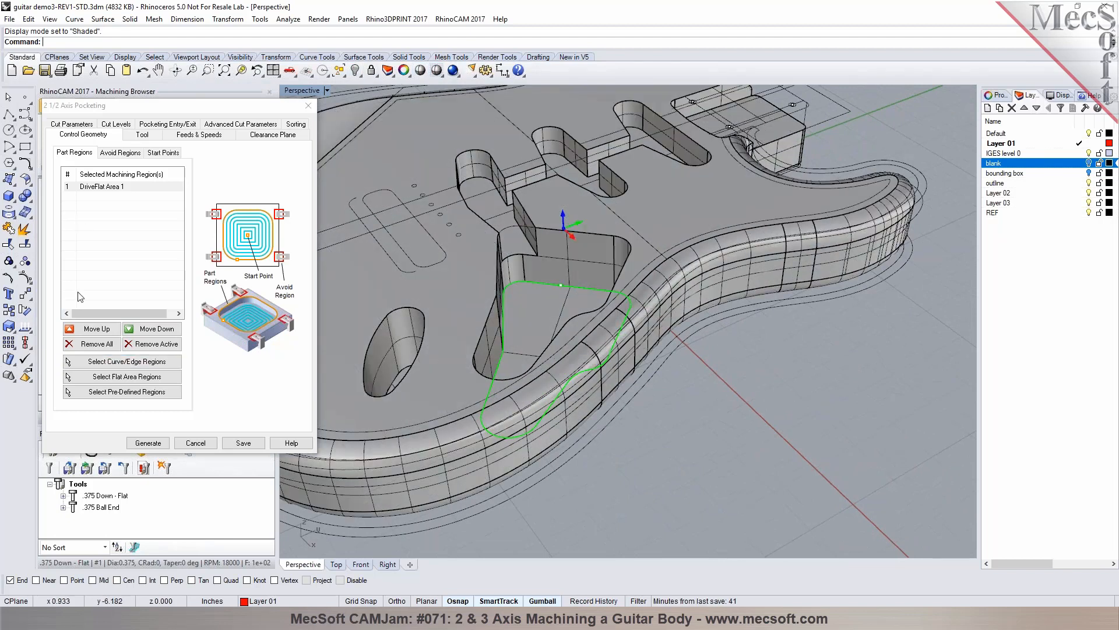
Add the flat floor of the oval cavity near the body's edge as a second machining region of the pocketing operation
{"action": "left_click", "coordinate": [127, 376]}
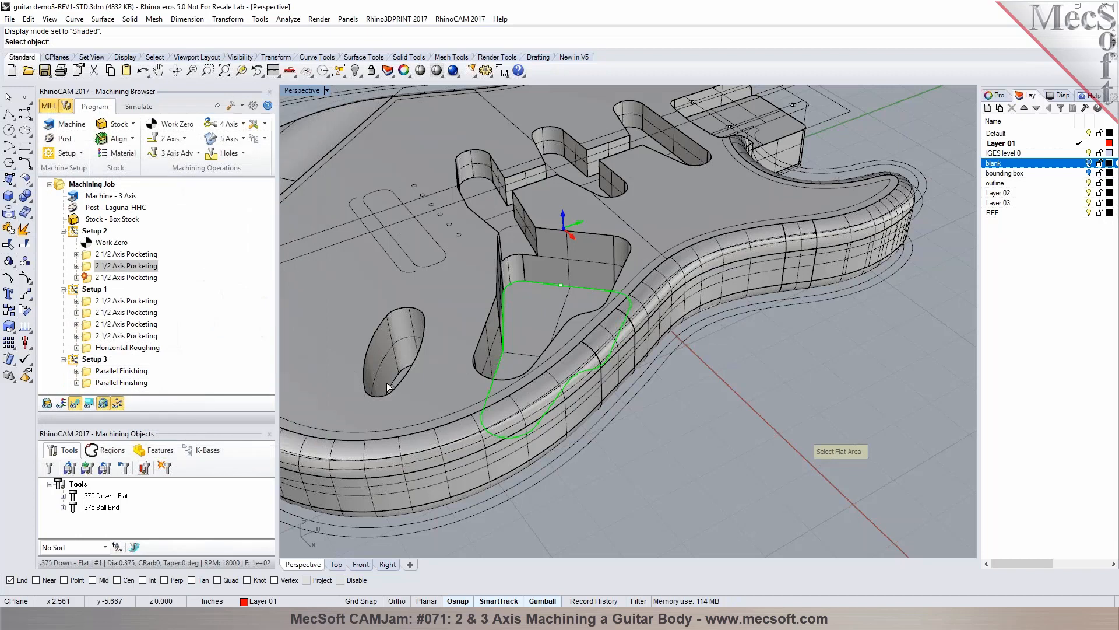
{"action": "right_click_drag", "start_coordinate": [380, 316], "coordinate": [435, 341]}
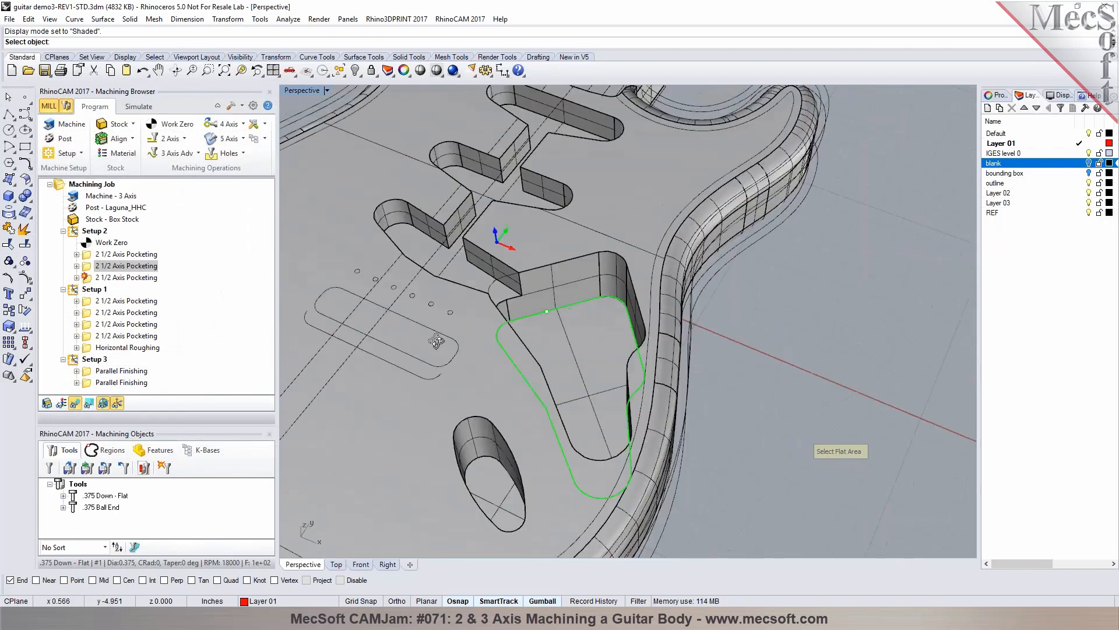
{"action": "left_click", "coordinate": [501, 507]}
{"action": "key", "text": "Return"}
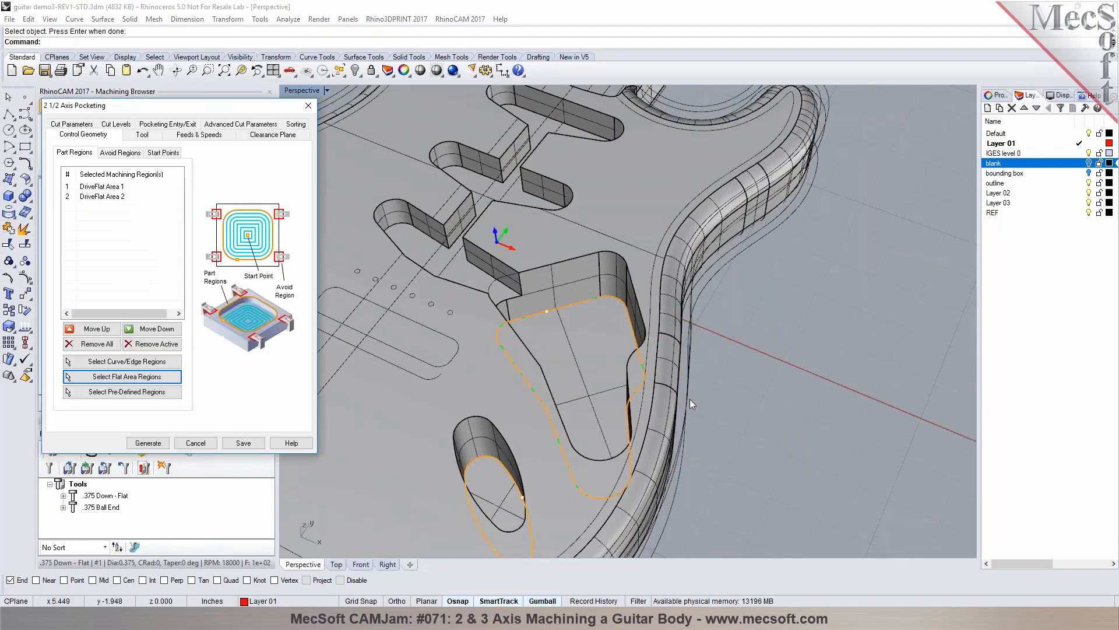
Load the pocketing operation's feeds and speeds from the .375 Down - Flat tool and review its clearance plane and cut parameters
{"action": "right_click_drag", "start_coordinate": [708, 464], "coordinate": [606, 427]}
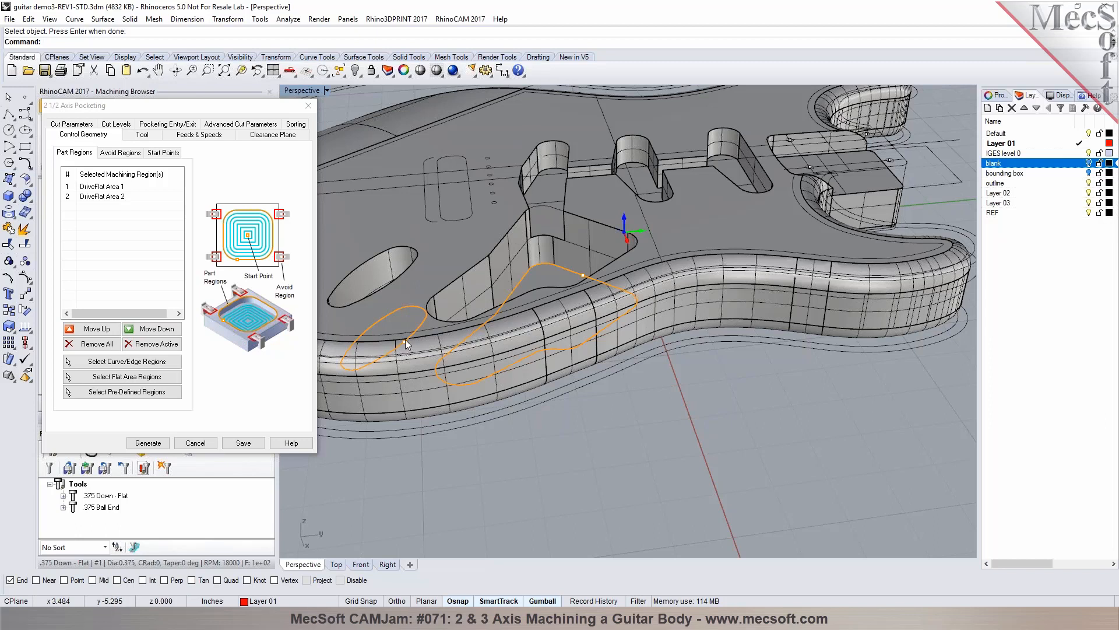
{"action": "right_click_drag", "start_coordinate": [422, 358], "coordinate": [483, 344]}
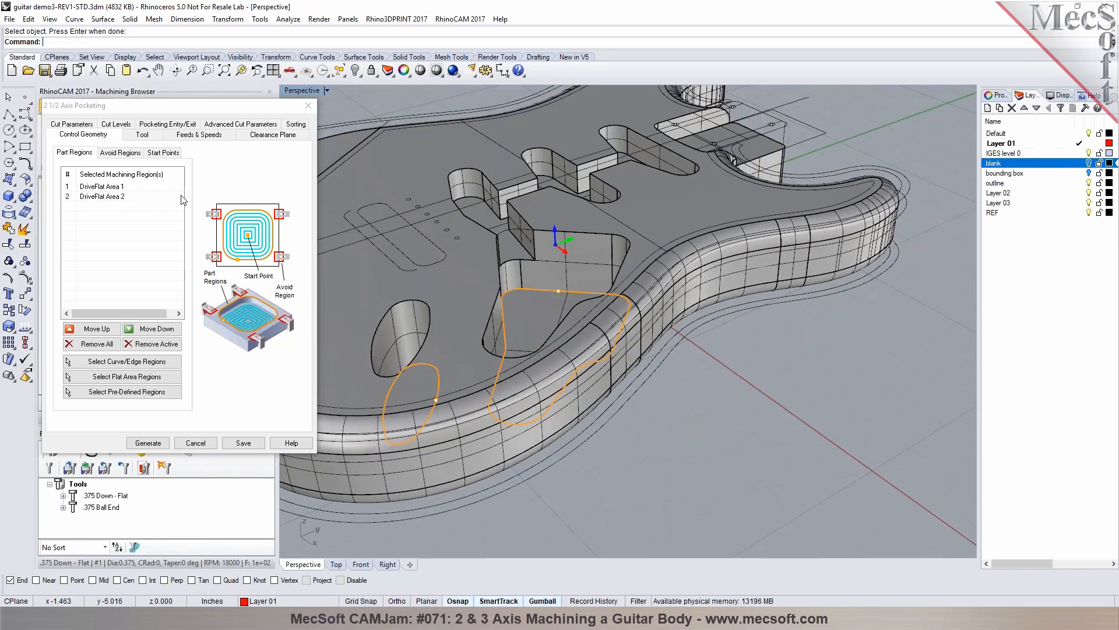
{"action": "left_click", "coordinate": [149, 135]}
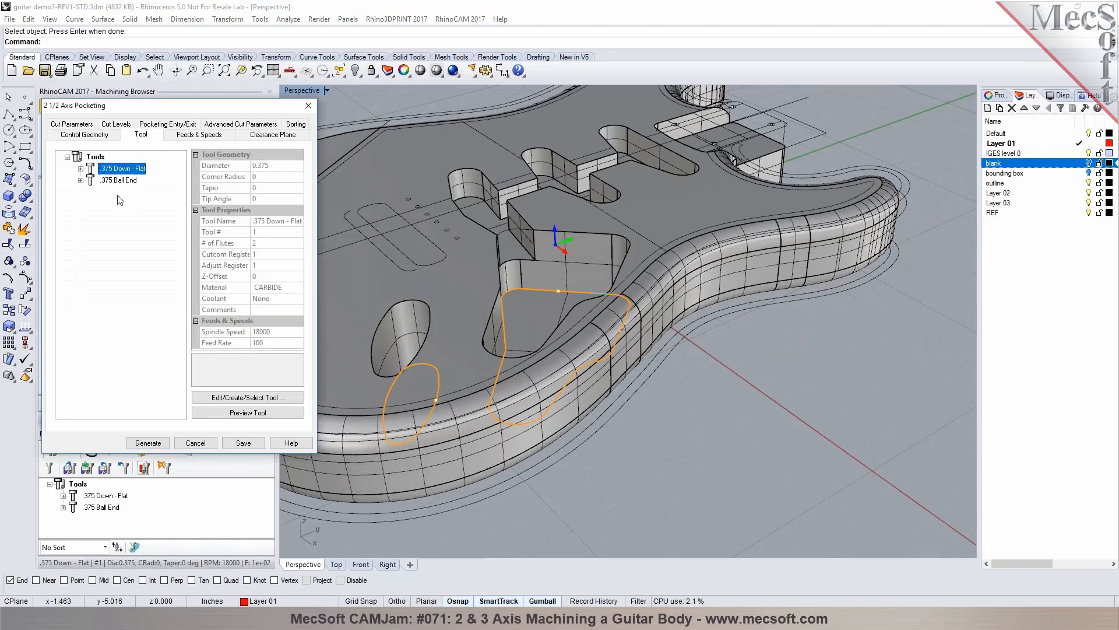
{"action": "left_click", "coordinate": [199, 138]}
{"action": "left_click", "coordinate": [86, 417]}
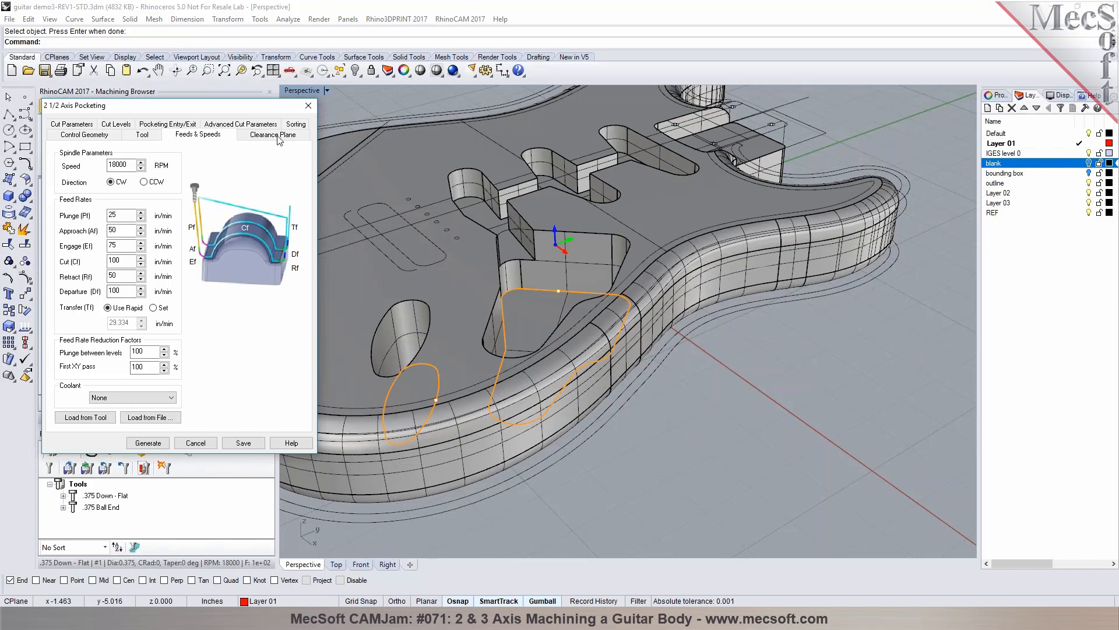
{"action": "left_click", "coordinate": [277, 135]}
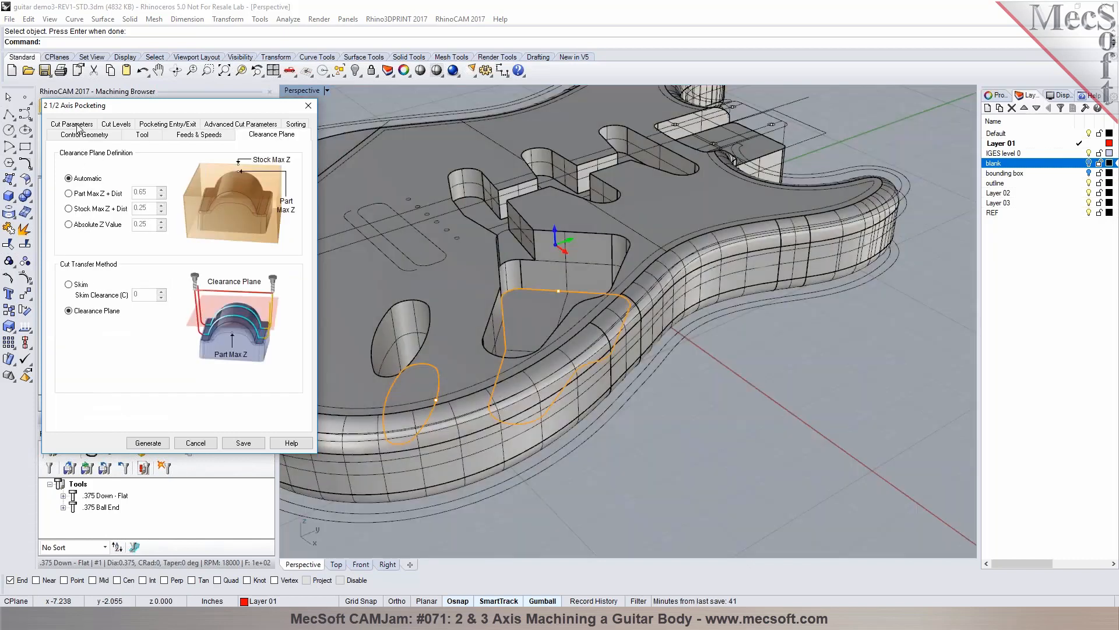
{"action": "left_click", "coordinate": [77, 125]}
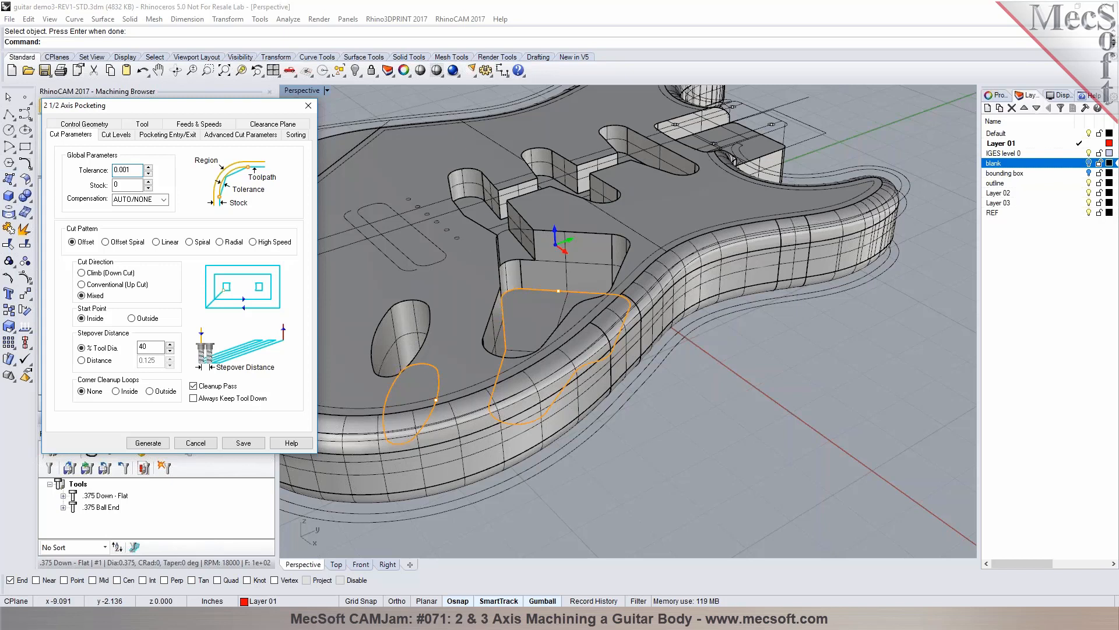
Remove the oval cavity's flat area from the pocketing operation's machining regions, keeping only the triangular cavity floor
{"action": "left_click", "coordinate": [78, 125]}
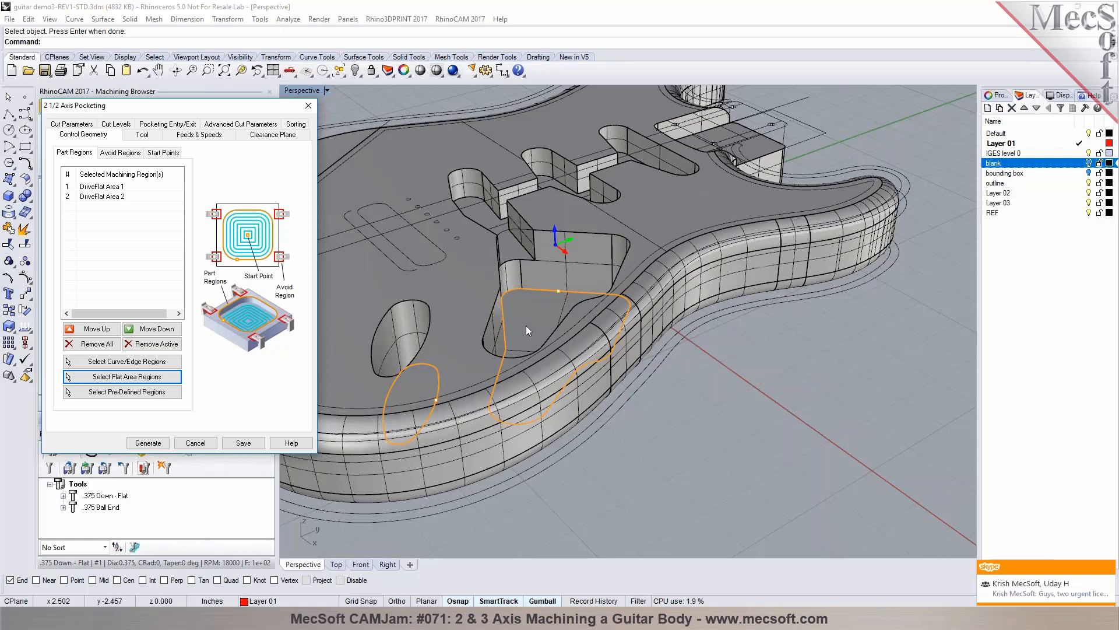
{"action": "left_click", "coordinate": [113, 198]}
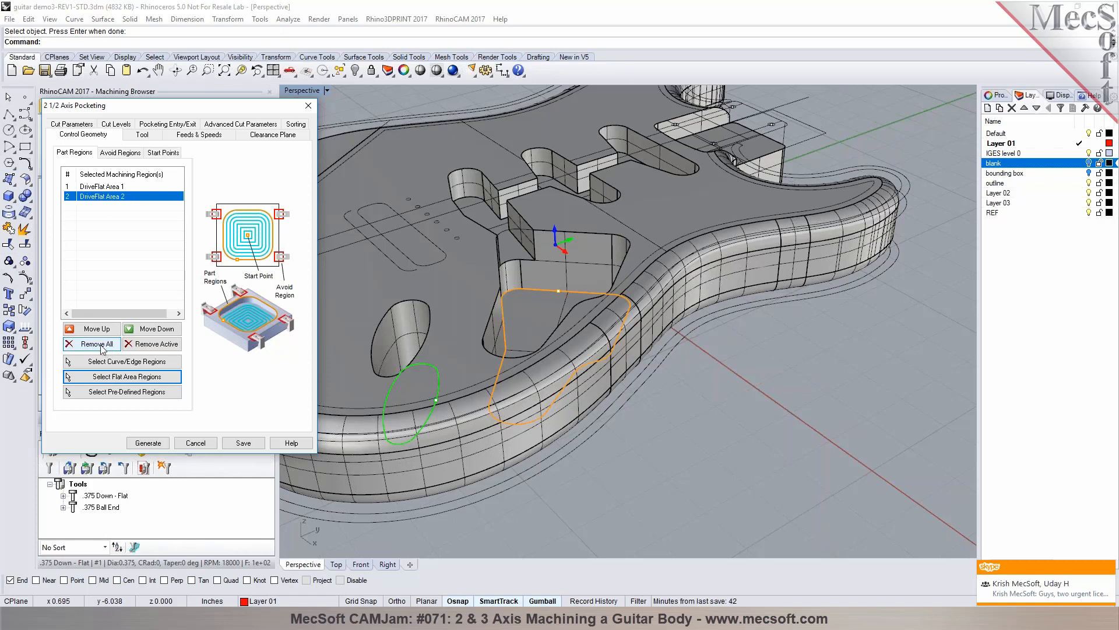
{"action": "left_click", "coordinate": [147, 345]}
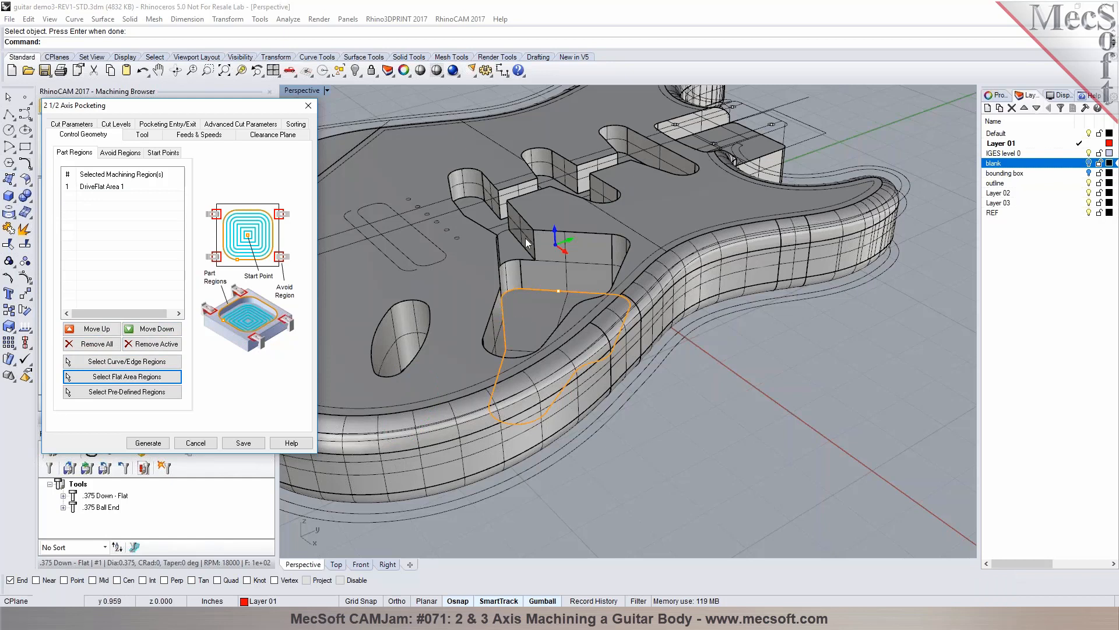
Locate the cut geometry at the bottom, pick the 0.75 total cut depth on the triangular cavity, and generate the toolpath
{"action": "left_click", "coordinate": [115, 125]}
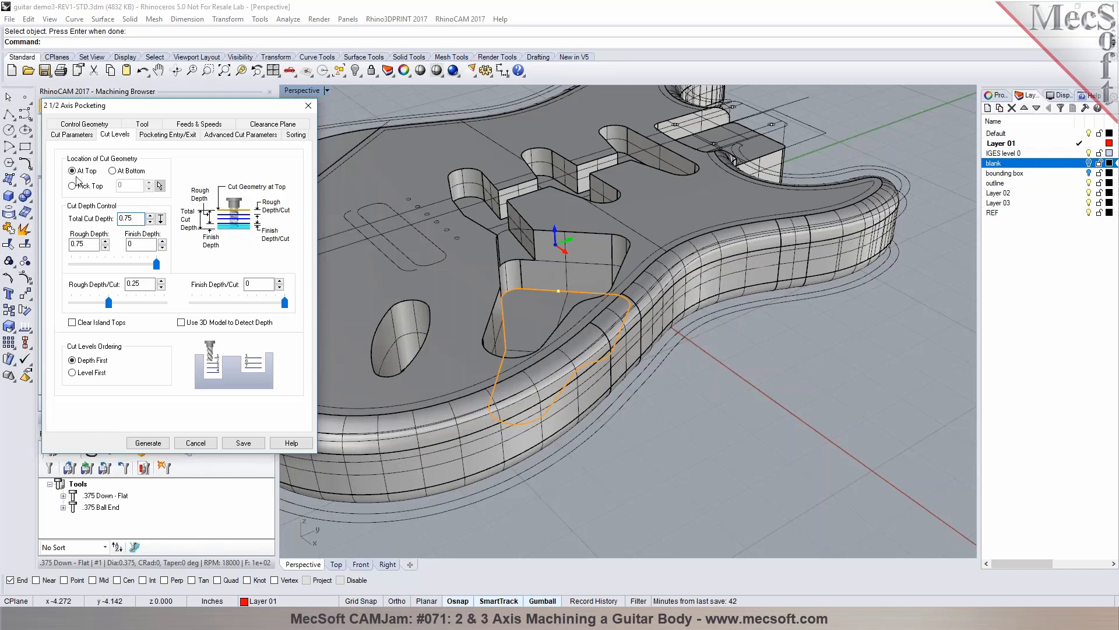
{"action": "left_click", "coordinate": [112, 171]}
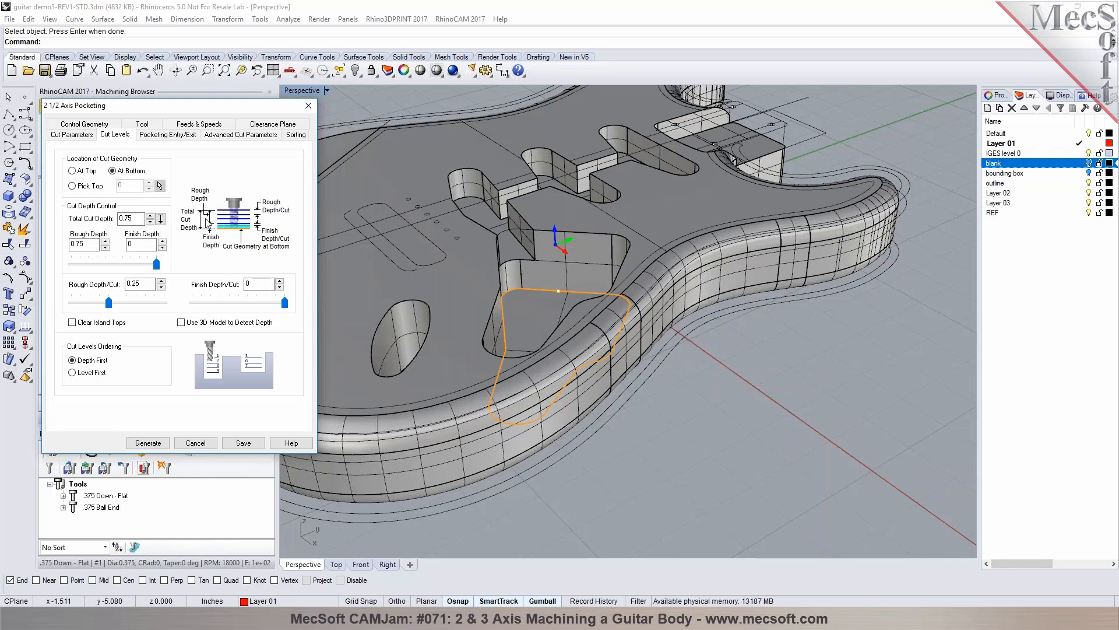
{"action": "left_click", "coordinate": [161, 219]}
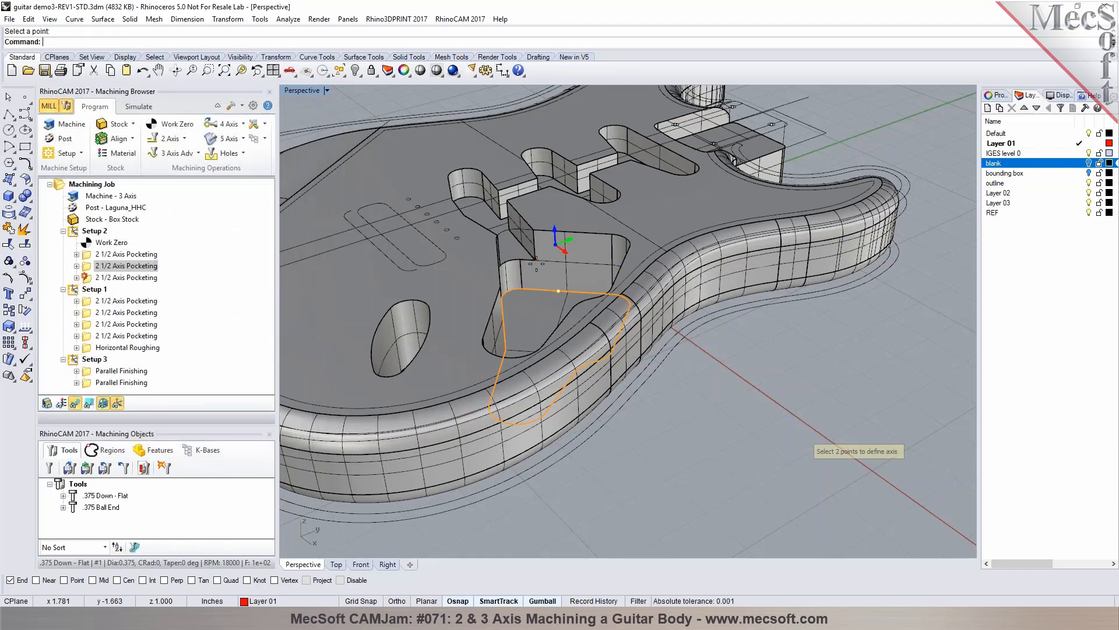
{"action": "left_click", "coordinate": [559, 291]}
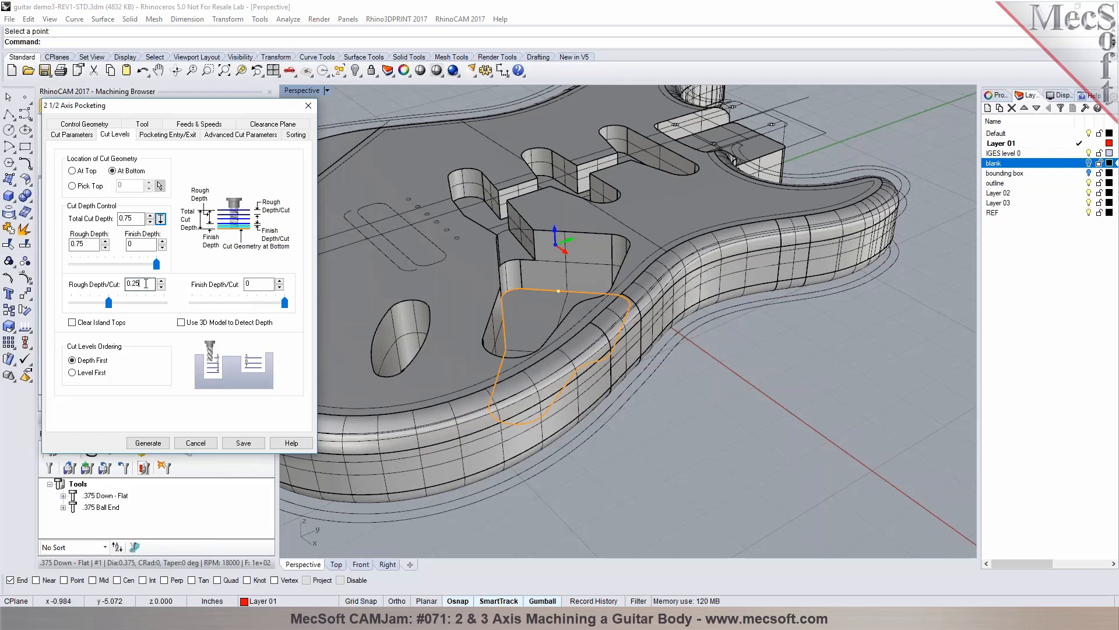
{"action": "left_click", "coordinate": [154, 443]}
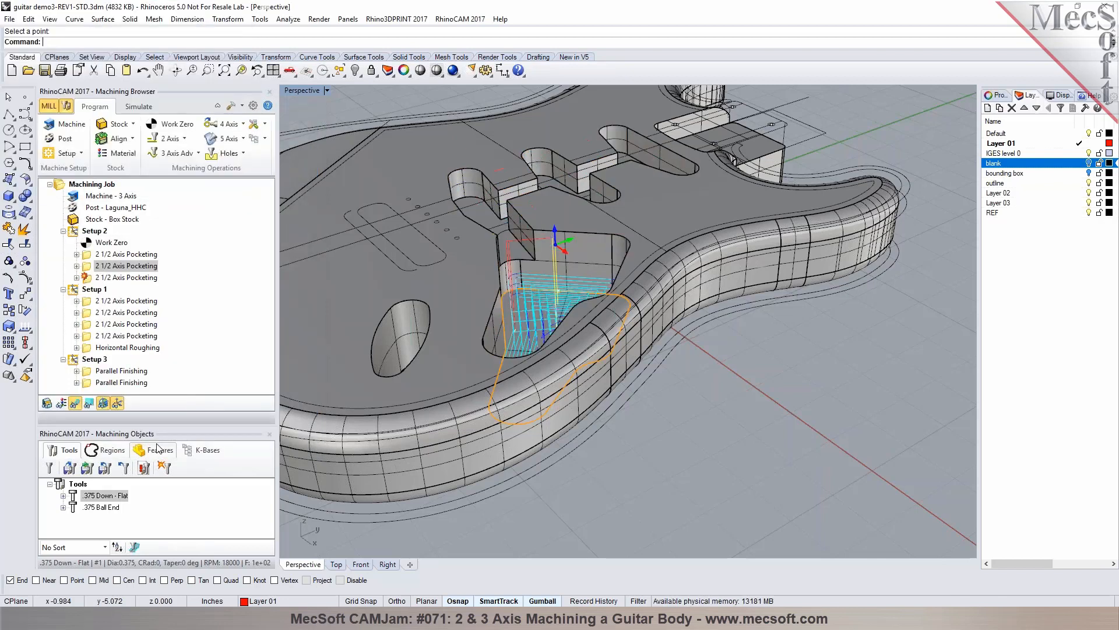
Simulate the second pocketing operation of Setup 2 at a slower simulation speed and inspect the cut in the triangular cavity
{"action": "mouse_move", "coordinate": [522, 328]}
{"action": "right_mouse_down"}
{"action": "mouse_move", "coordinate": [543, 376]}
{"action": "mouse_move", "coordinate": [560, 378]}
{"action": "mouse_move", "coordinate": [481, 333]}
{"action": "mouse_move", "coordinate": [516, 335]}
{"action": "right_mouse_up"}
{"action": "left_click", "coordinate": [90, 257]}
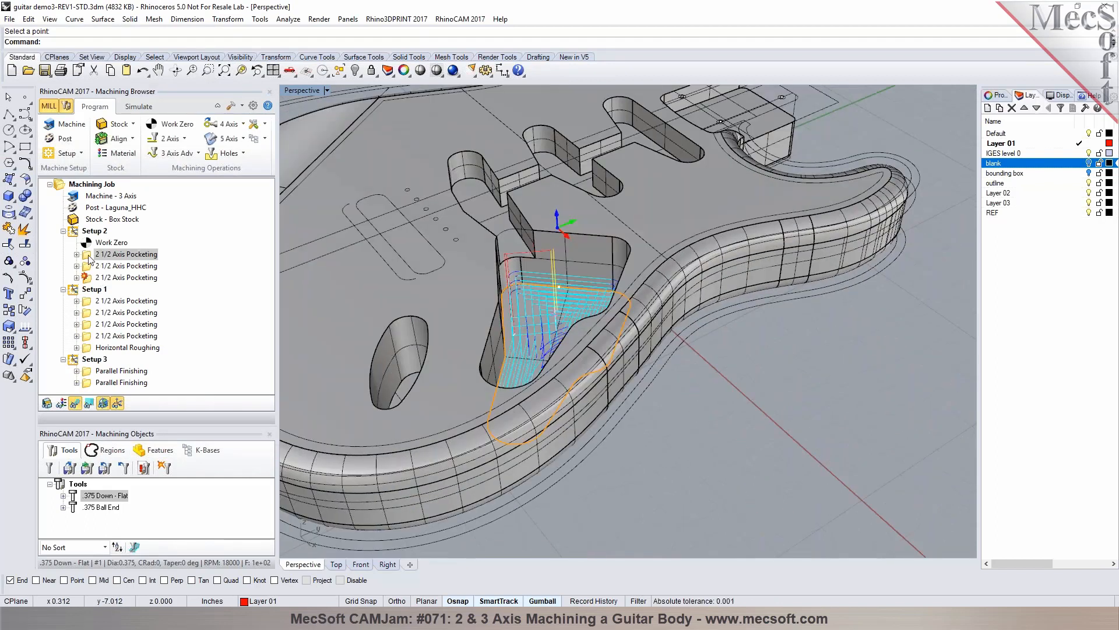
{"action": "left_click", "coordinate": [91, 268]}
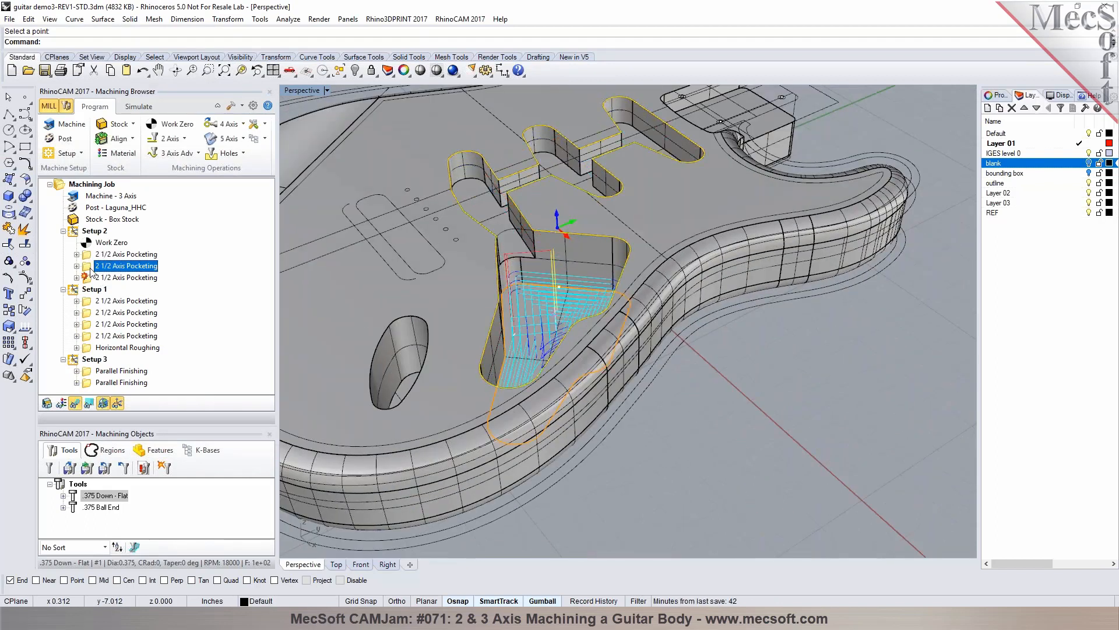
{"action": "left_click", "coordinate": [138, 106]}
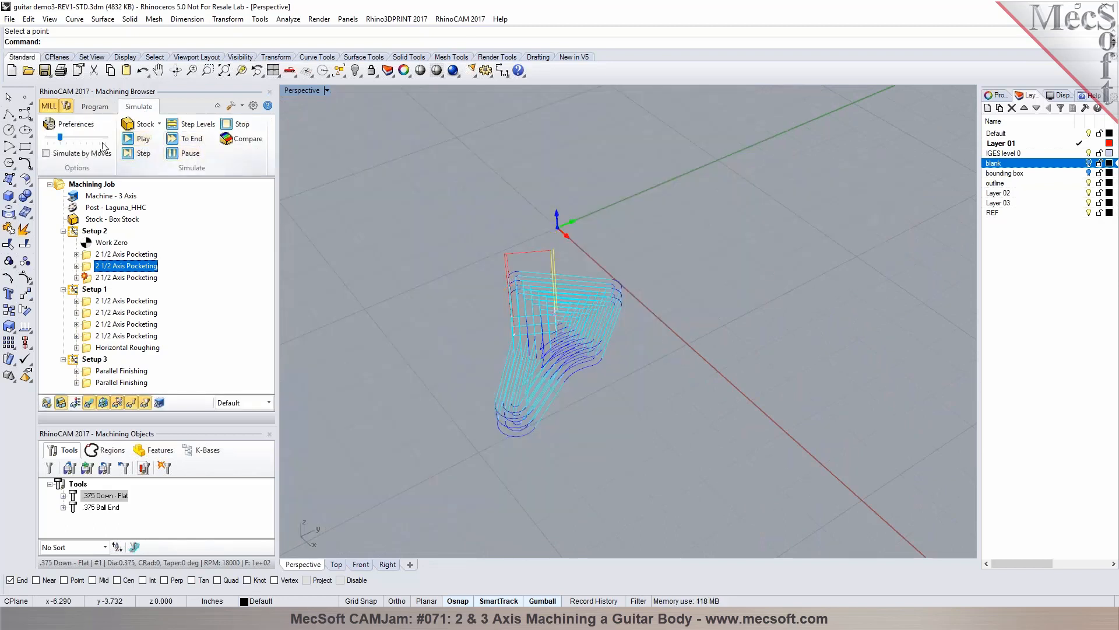
{"action": "left_click_drag", "start_coordinate": [59, 137], "coordinate": [53, 140]}
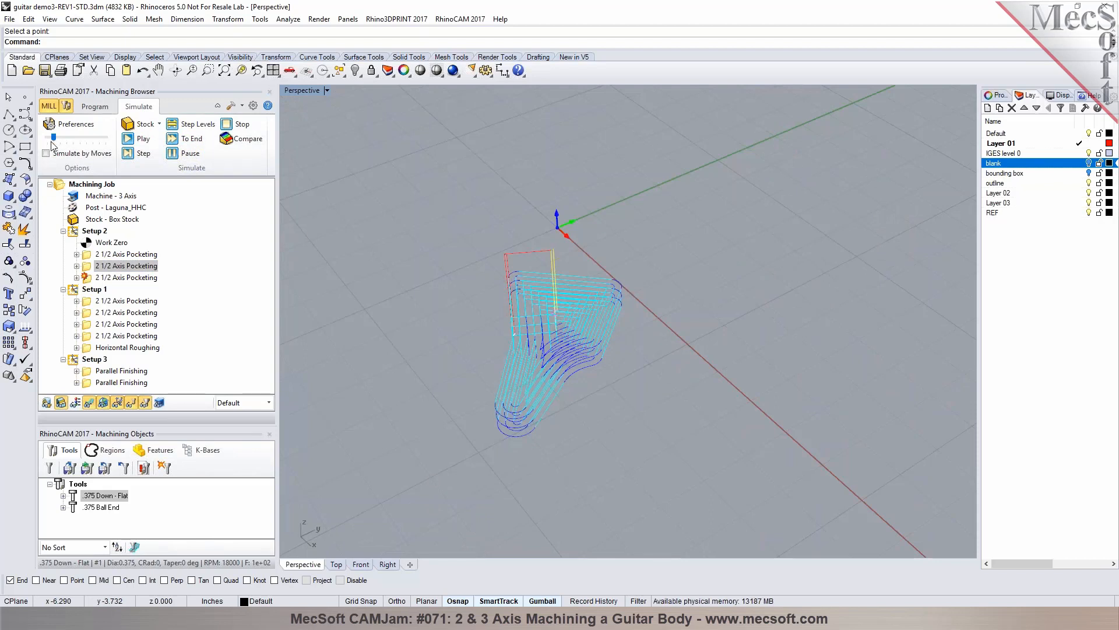
{"action": "left_click", "coordinate": [143, 138]}
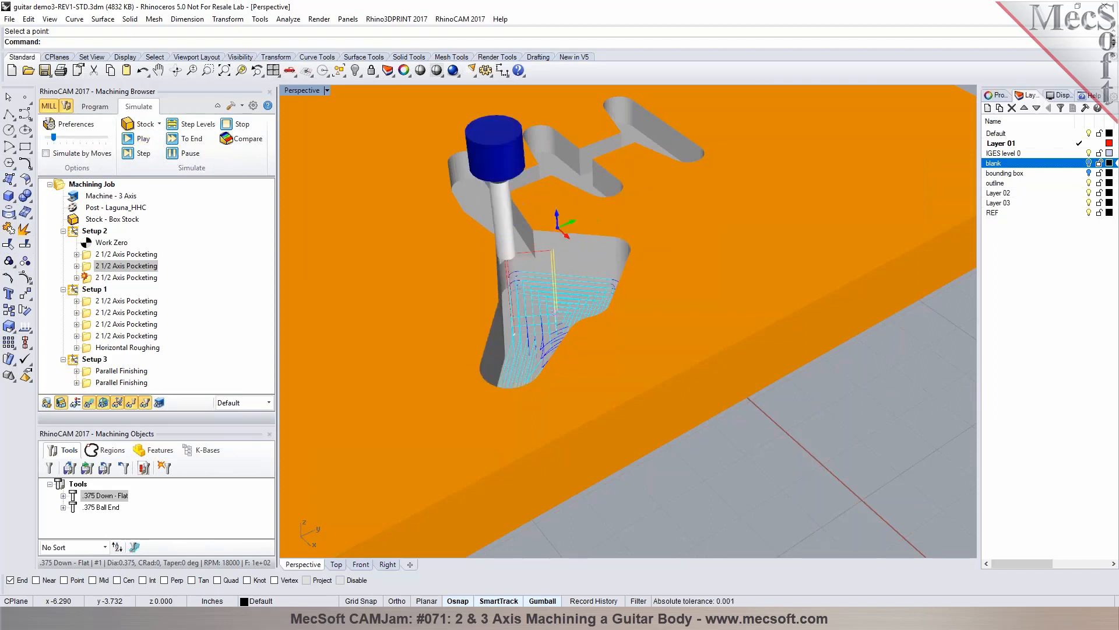
{"action": "mouse_move", "coordinate": [600, 310]}
{"action": "right_mouse_down"}
{"action": "mouse_move", "coordinate": [564, 386]}
{"action": "mouse_move", "coordinate": [607, 303]}
{"action": "right_mouse_up"}
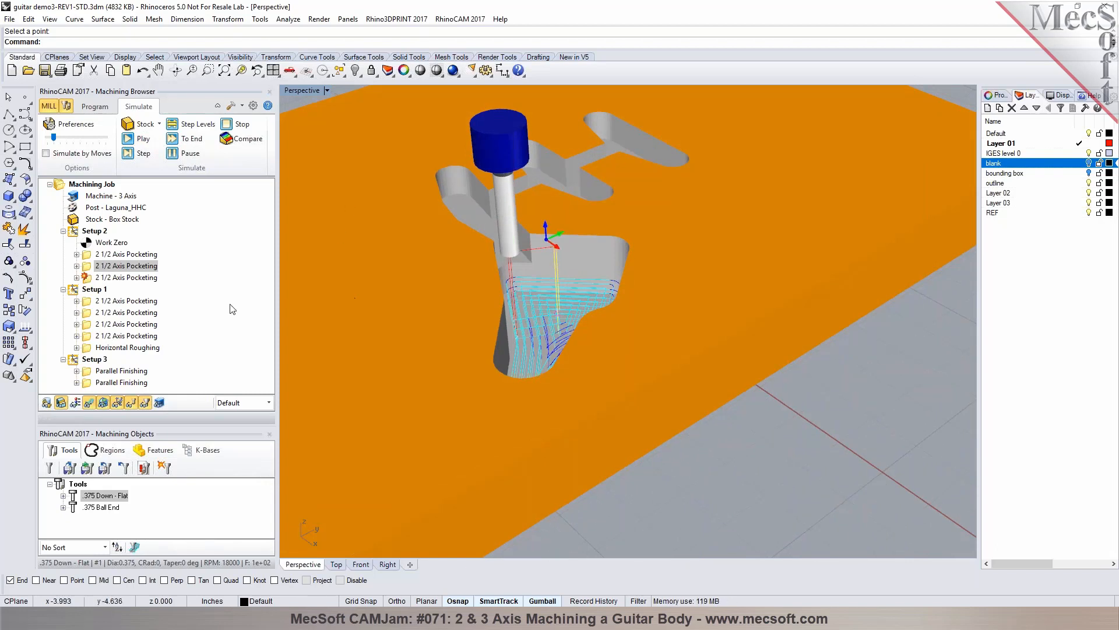
Duplicate the second 2 1/2 Axis Pocketing operation within Setup 2
{"action": "left_click", "coordinate": [96, 107]}
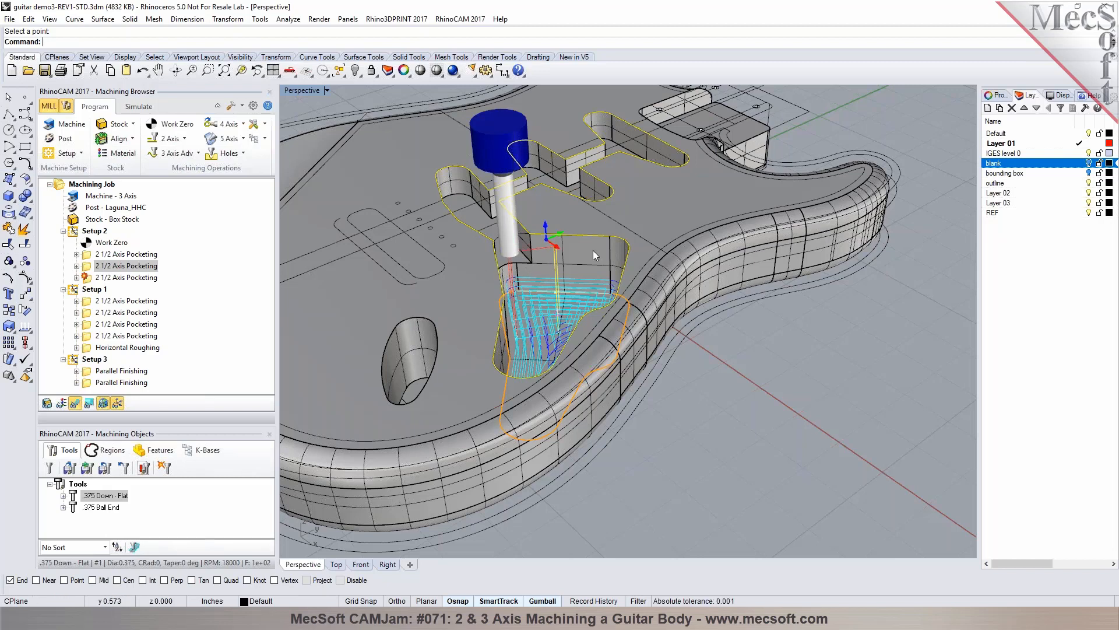
{"action": "right_click", "coordinate": [94, 271]}
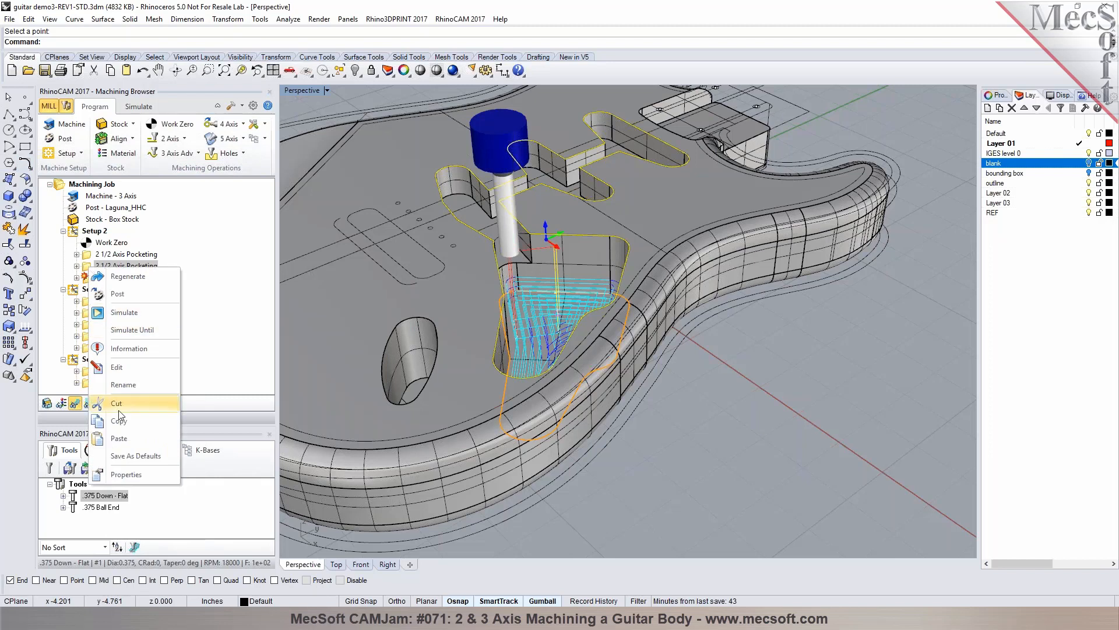
{"action": "left_click", "coordinate": [120, 416]}
{"action": "right_click", "coordinate": [91, 269]}
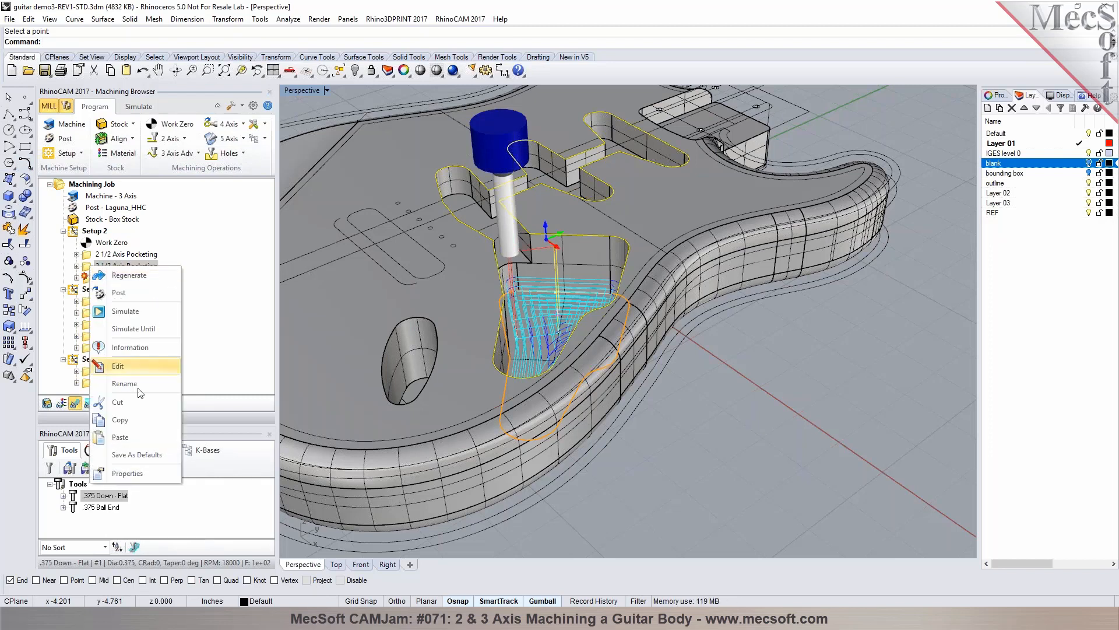
{"action": "left_click", "coordinate": [130, 430]}
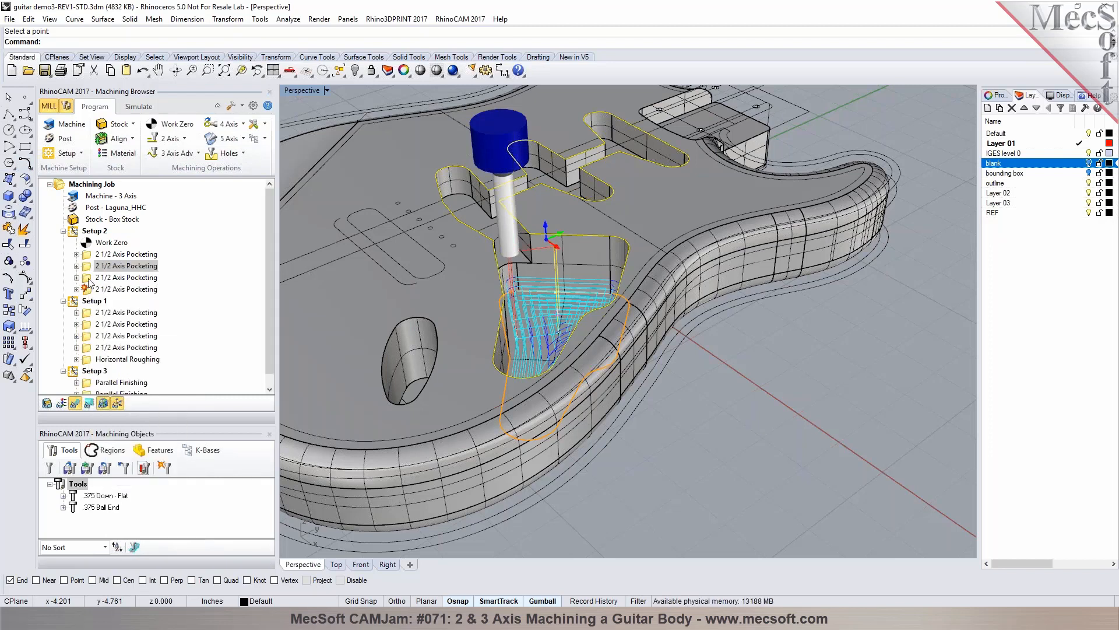
Replace the new copy's machining region with the flat floor area of the oval cavity
{"action": "double_click", "coordinate": [125, 277]}
{"action": "left_click", "coordinate": [104, 344]}
{"action": "left_click", "coordinate": [120, 376]}
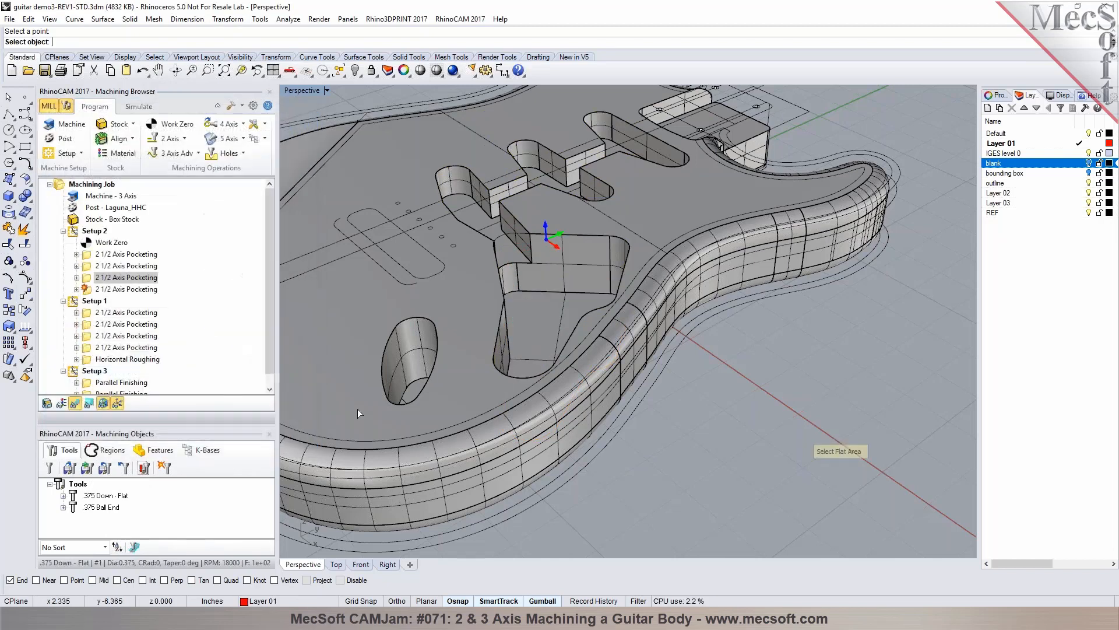
{"action": "left_click", "coordinate": [404, 398]}
{"action": "key", "text": "Return"}
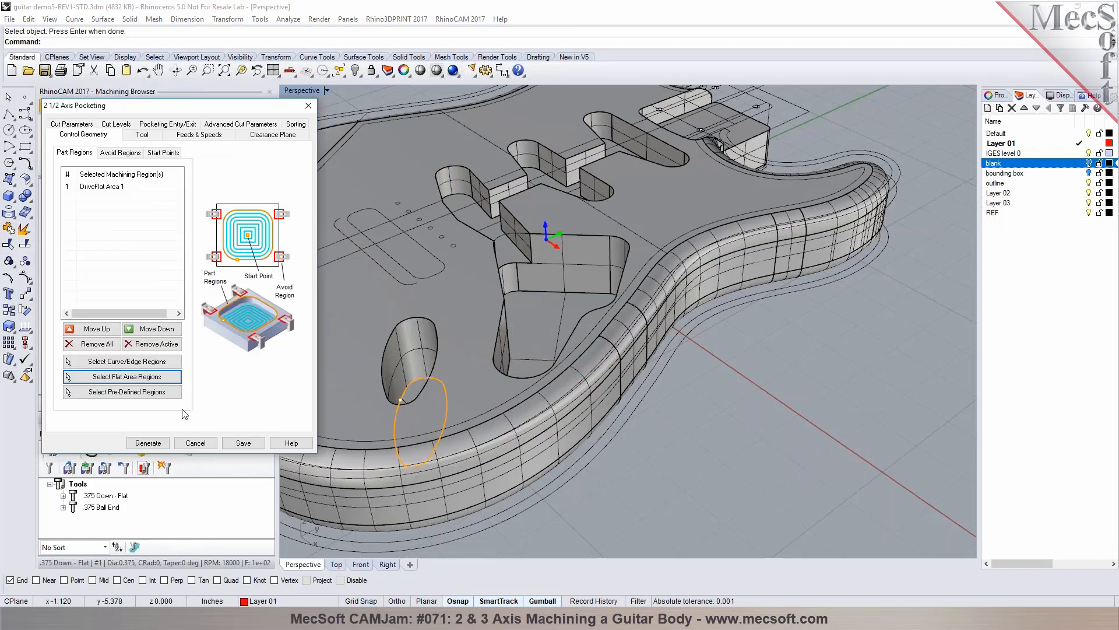
Pick the total cut depth of 1.5 on the oval cavity using only the Near object snap, and generate the pocketing toolpath
{"action": "left_click", "coordinate": [123, 125]}
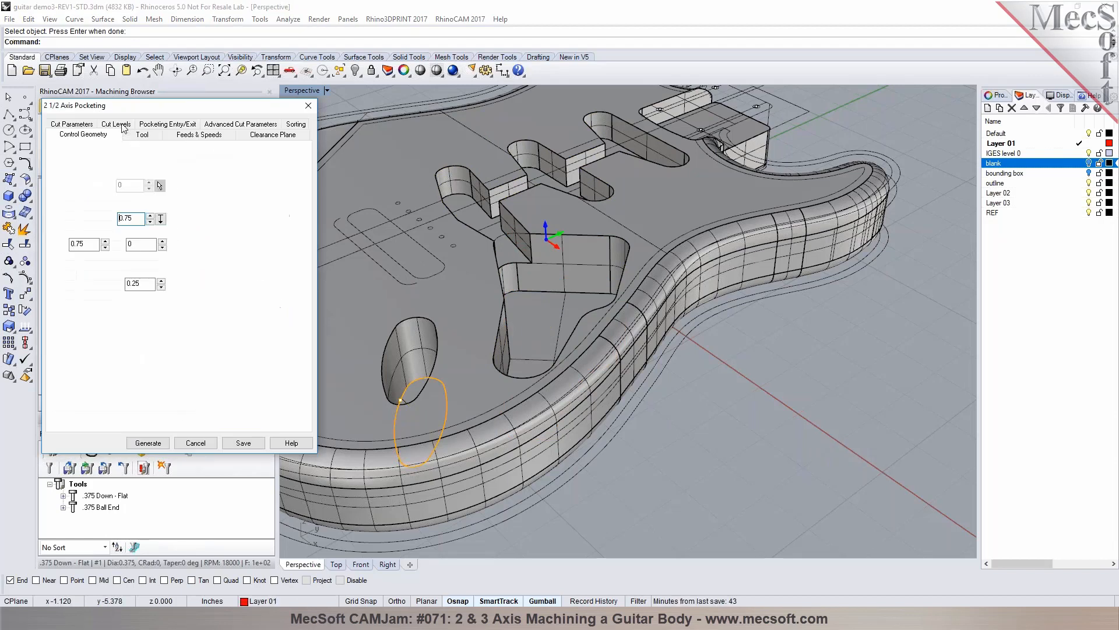
{"action": "left_click", "coordinate": [160, 218]}
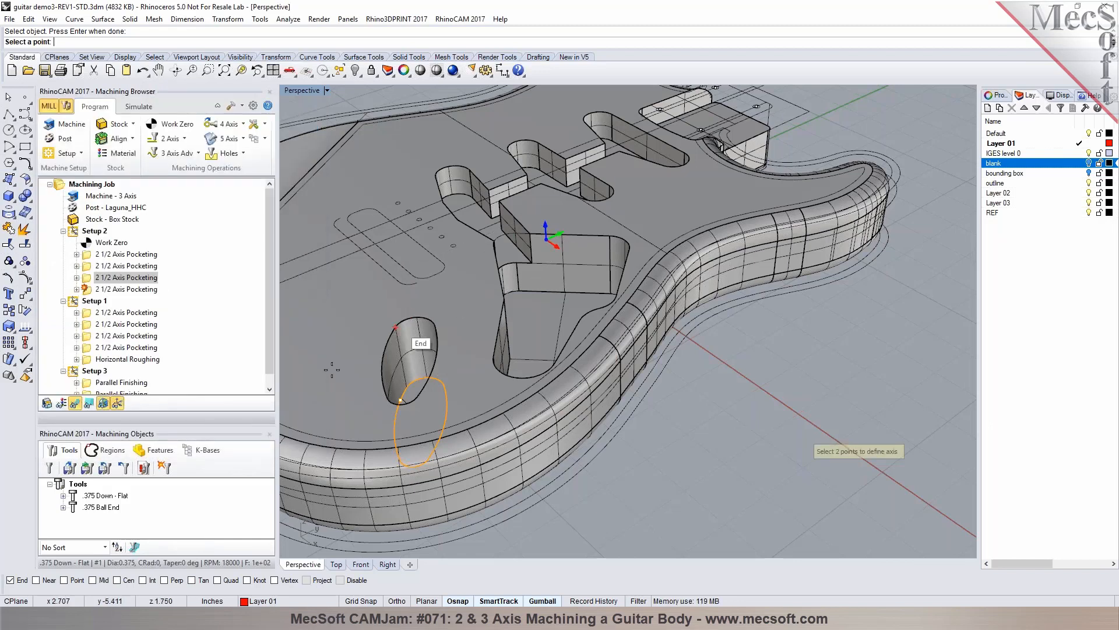
{"action": "left_click", "coordinate": [10, 580]}
{"action": "left_click", "coordinate": [36, 580]}
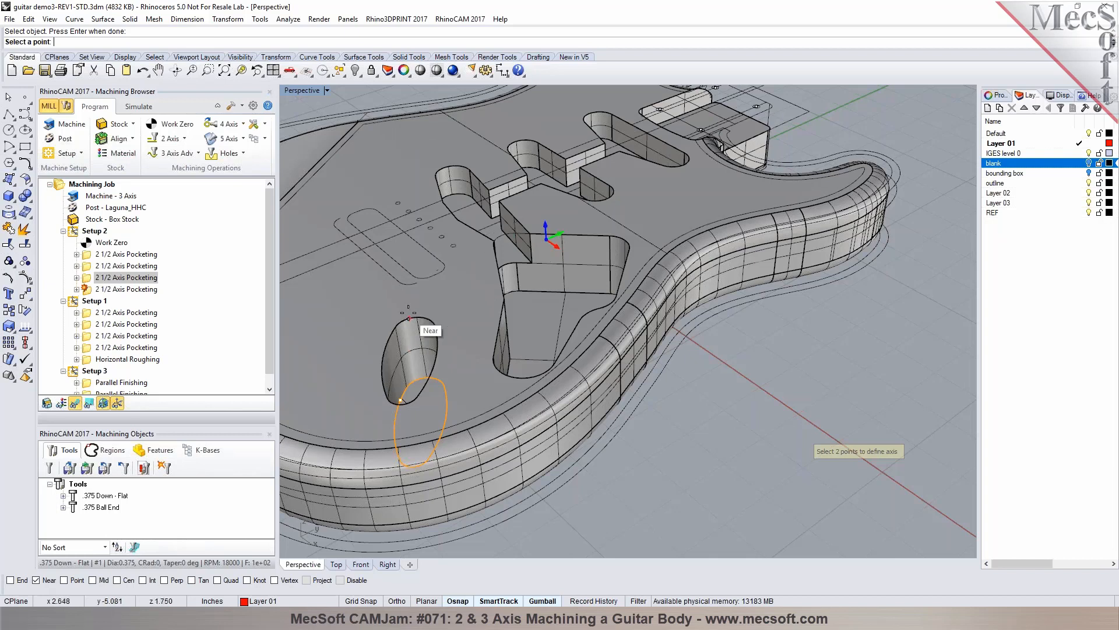
{"action": "left_click", "coordinate": [412, 396]}
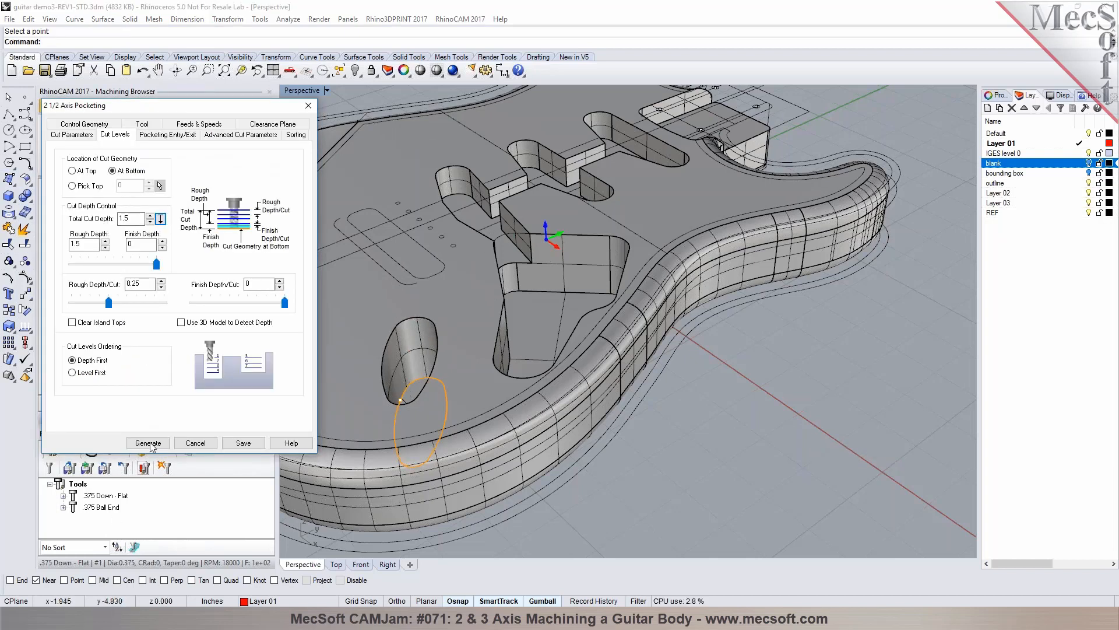
{"action": "left_click", "coordinate": [149, 443]}
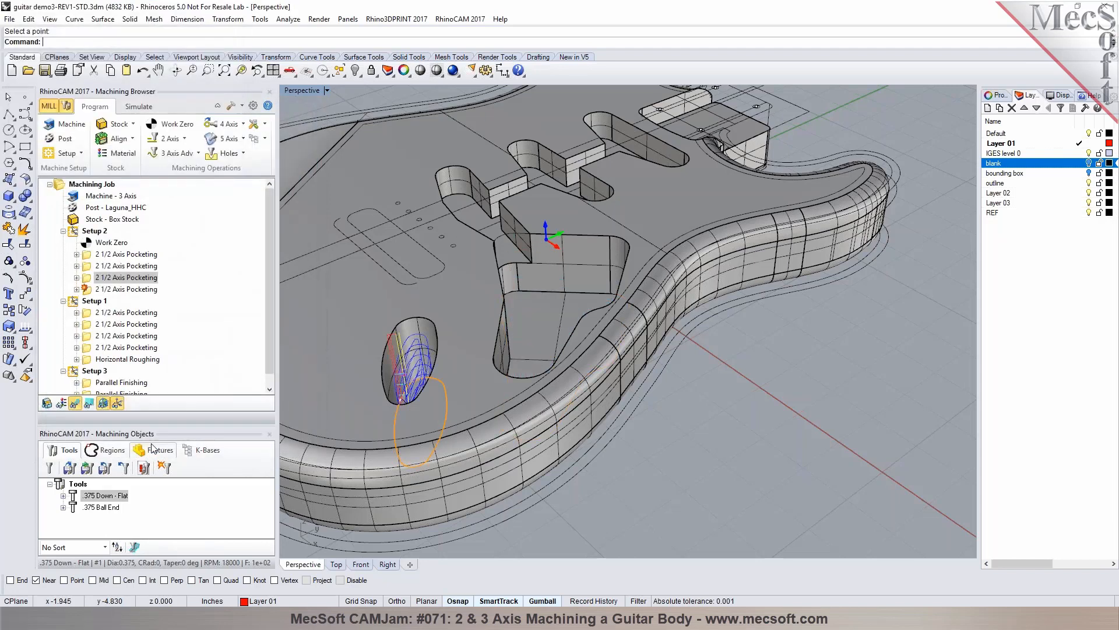
Examine the toolpaths of the first three pocketing operations in Setup 2 one after another
{"action": "right_click_drag", "start_coordinate": [334, 399], "coordinate": [396, 312]}
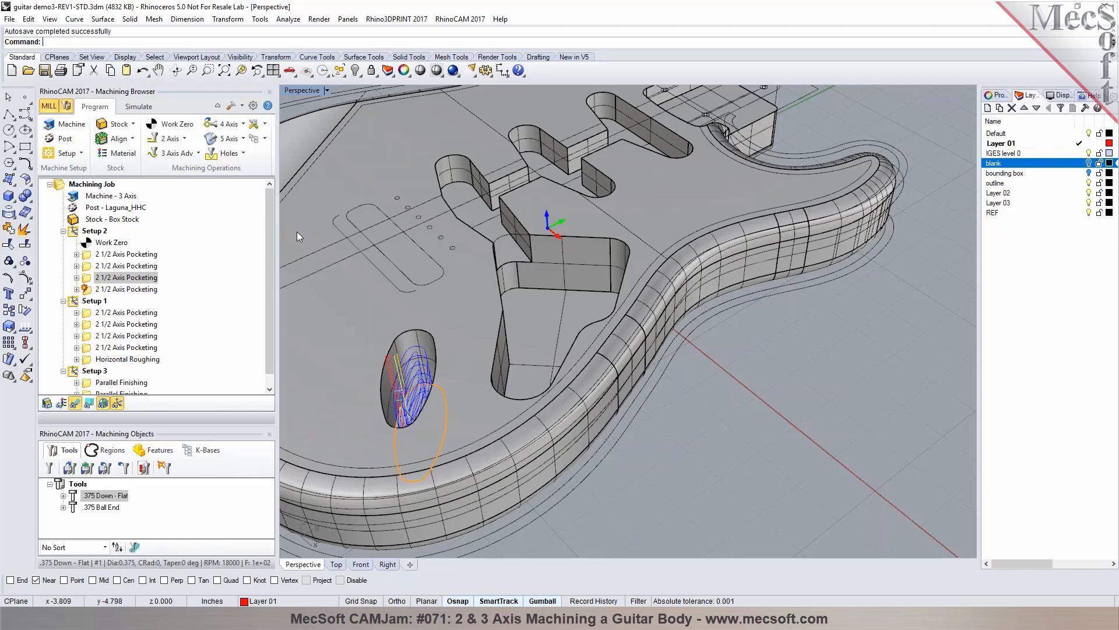
{"action": "left_click", "coordinate": [157, 256]}
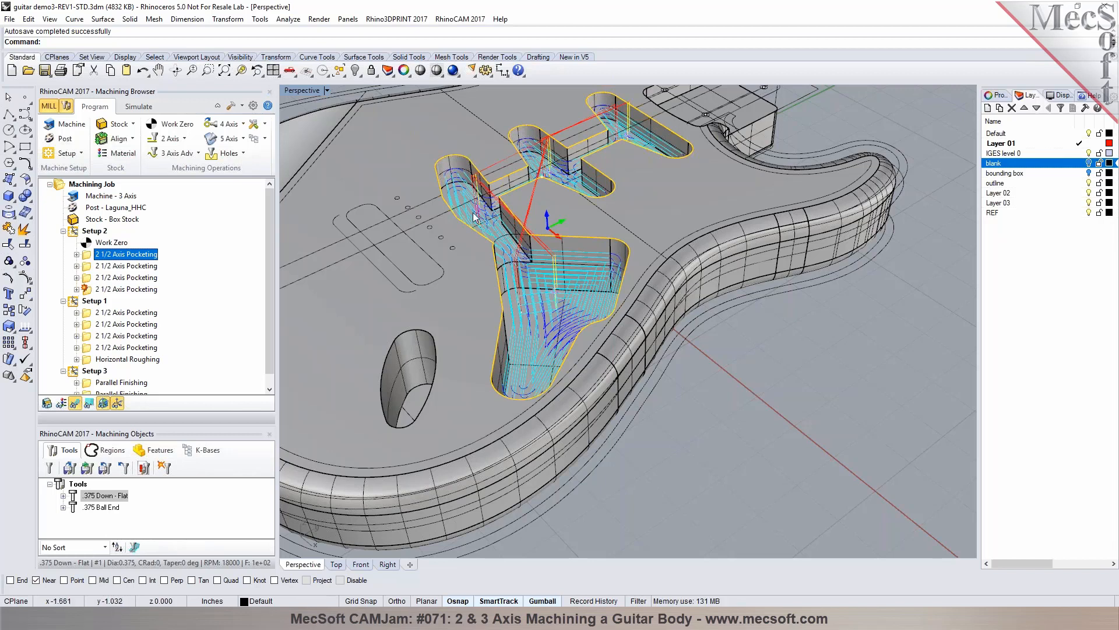
{"action": "left_click", "coordinate": [91, 266]}
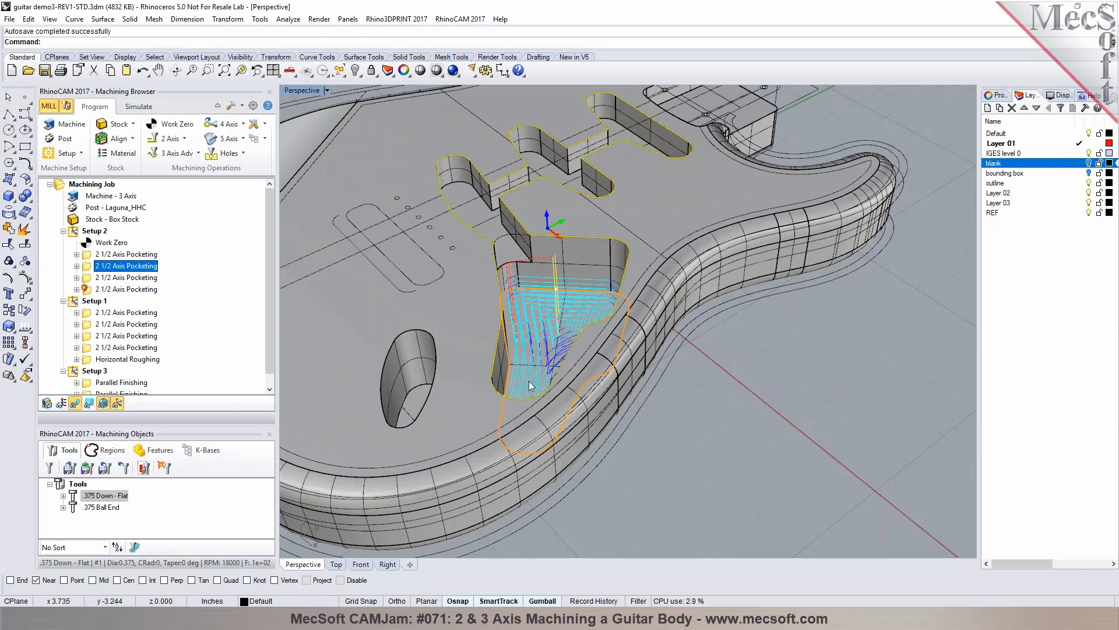
{"action": "left_click", "coordinate": [90, 278]}
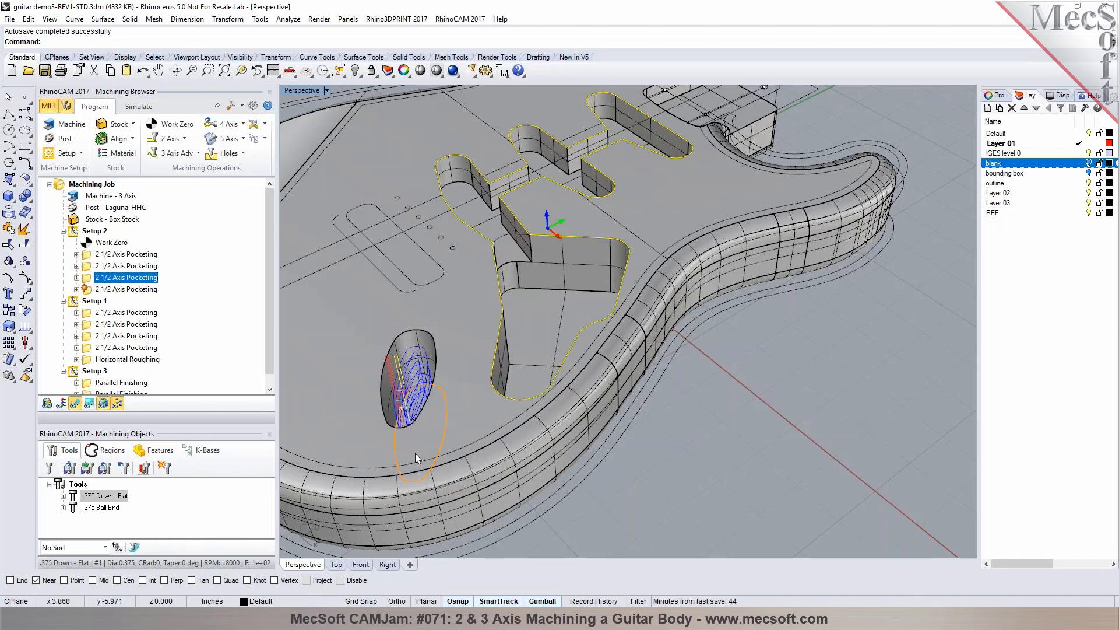
Compare the toolpaths of the four pocketing operations in Setup 2 on the guitar body's cavities
{"action": "right_click_drag", "start_coordinate": [707, 247], "coordinate": [681, 102]}
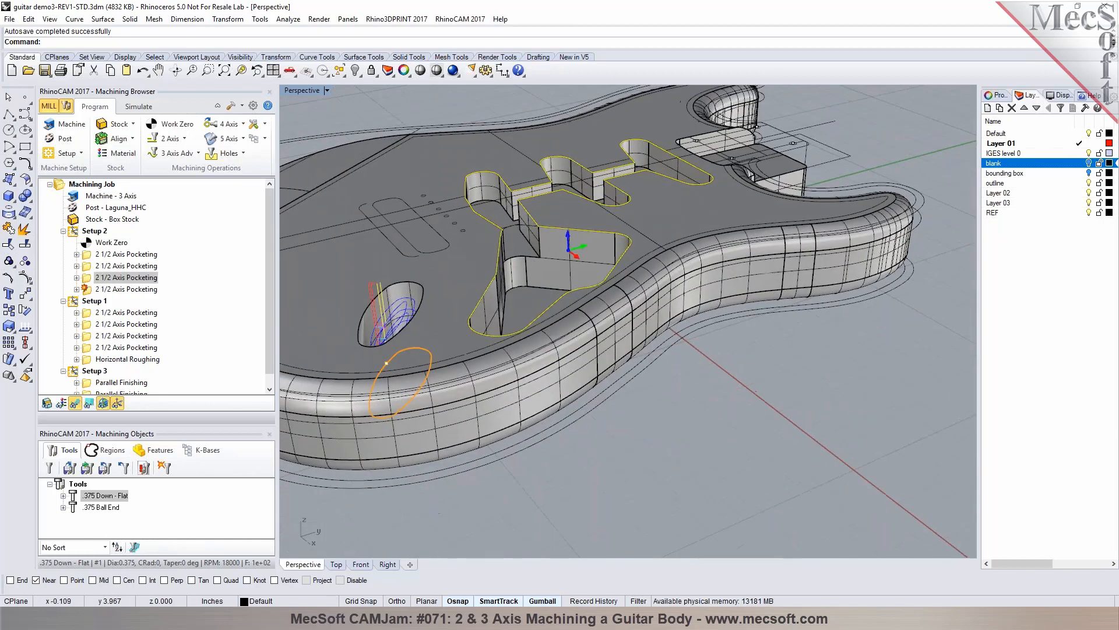
{"action": "left_click", "coordinate": [91, 290]}
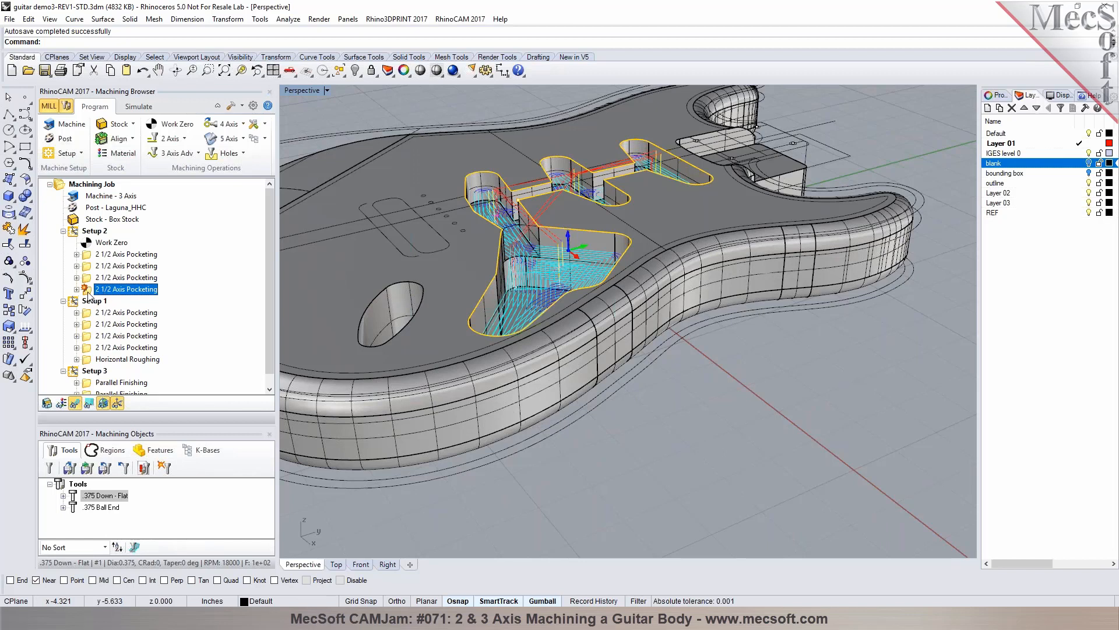
{"action": "left_click", "coordinate": [138, 265]}
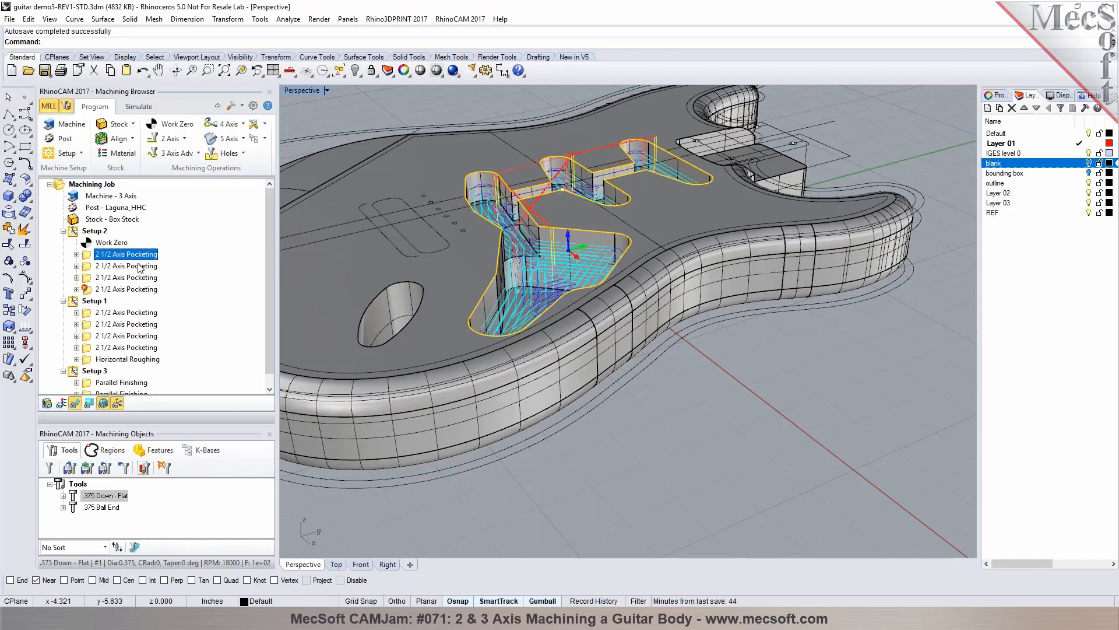
{"action": "left_click", "coordinate": [142, 278]}
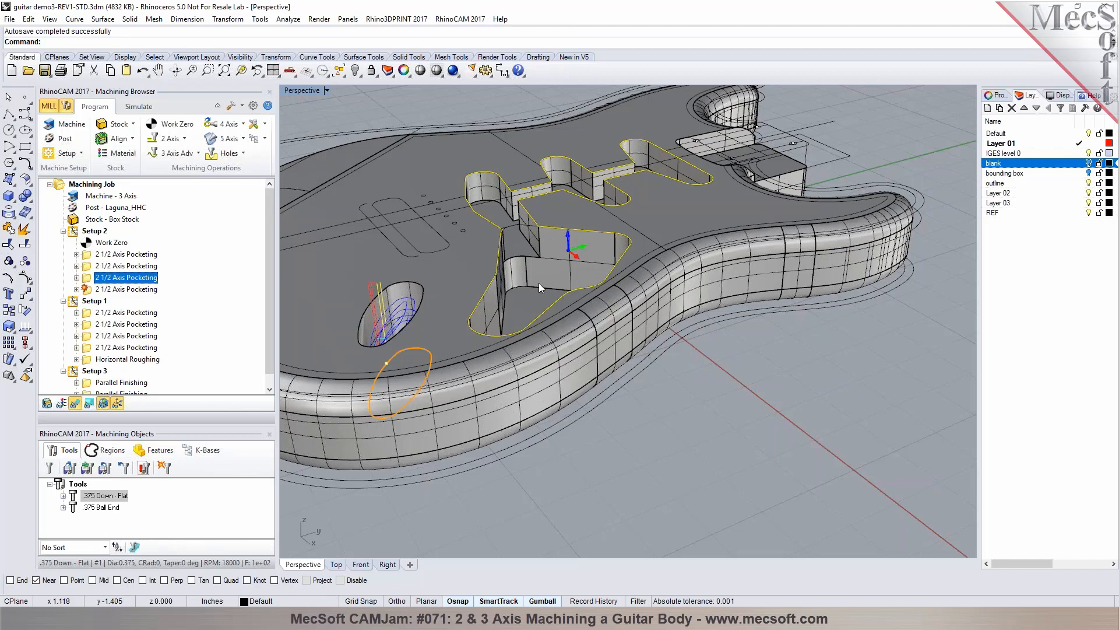
{"action": "left_click", "coordinate": [134, 266]}
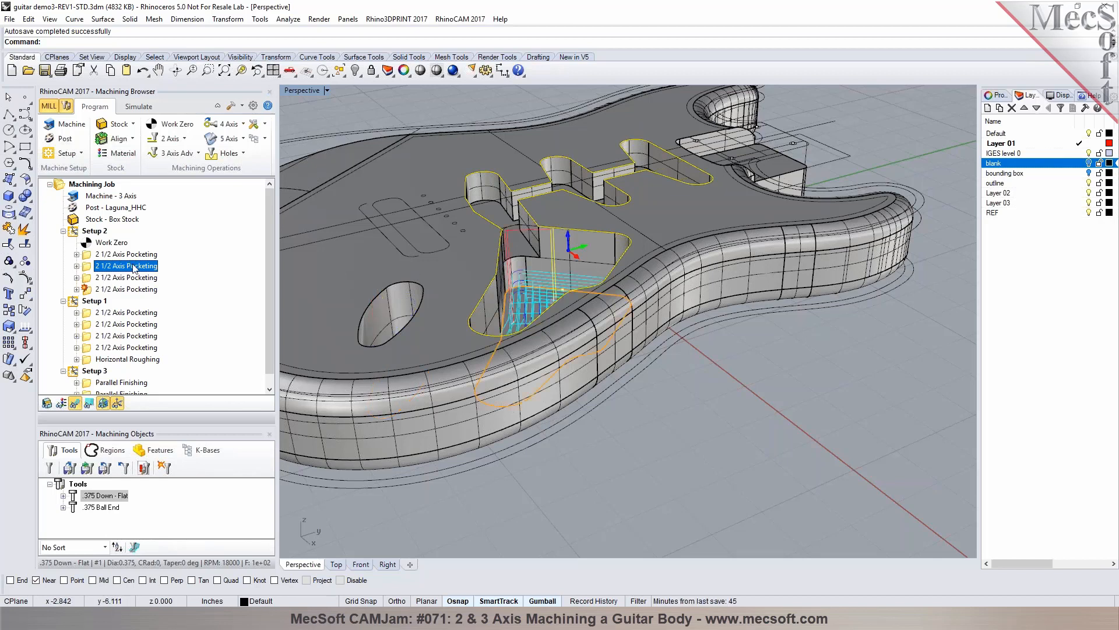
{"action": "left_click", "coordinate": [138, 277]}
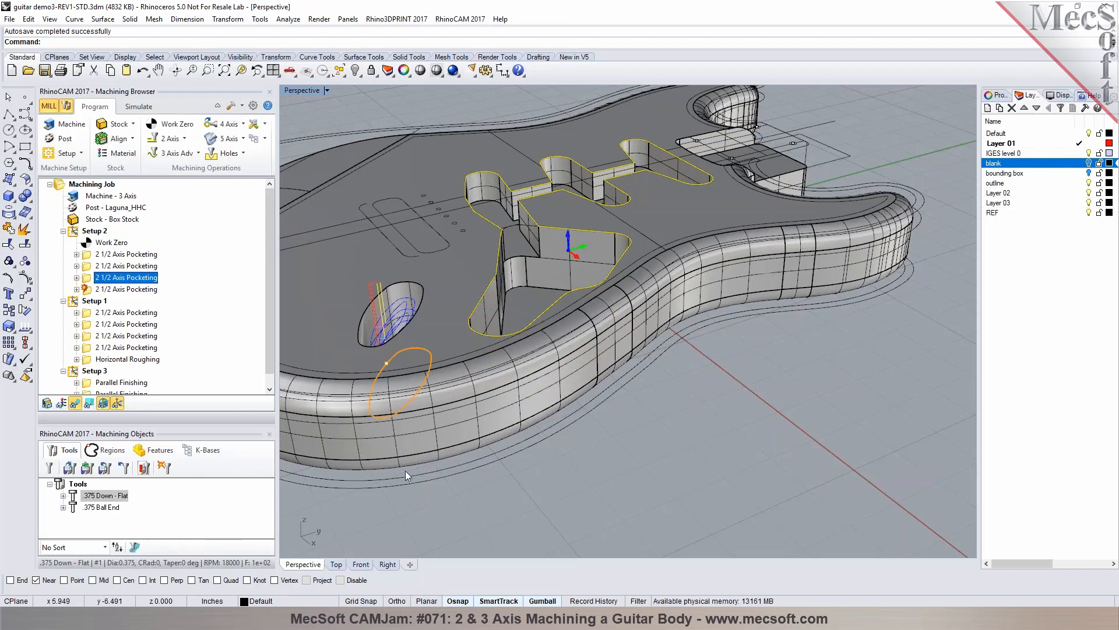
Examine the toolpaths of the first three pocketing operations in Setup 1, including the neck pocket
{"action": "left_click", "coordinate": [75, 305]}
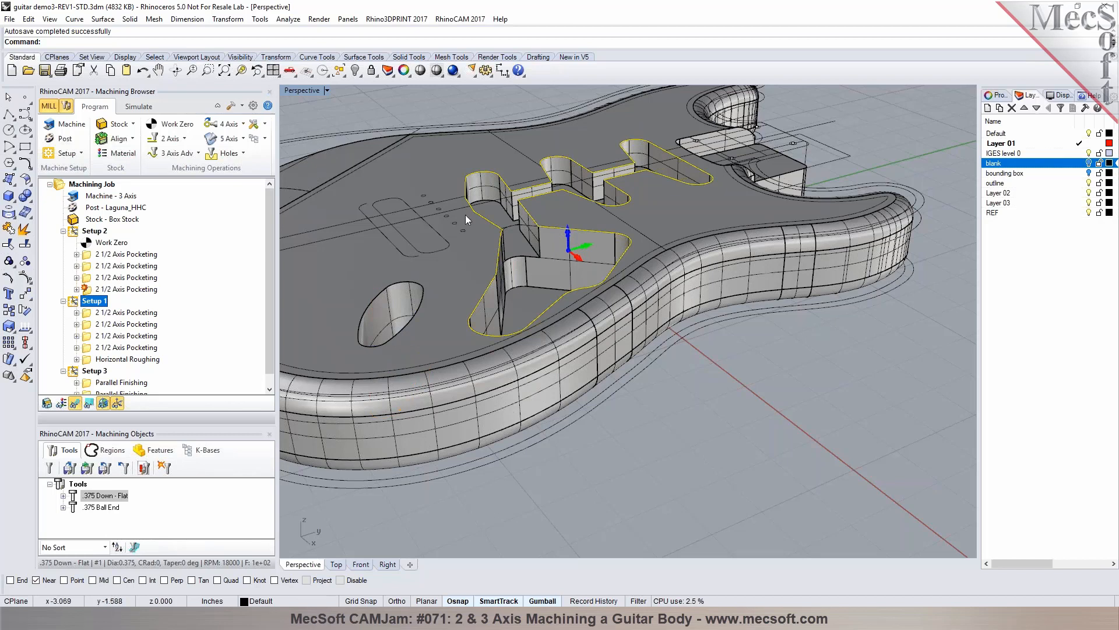
{"action": "left_click", "coordinate": [89, 314]}
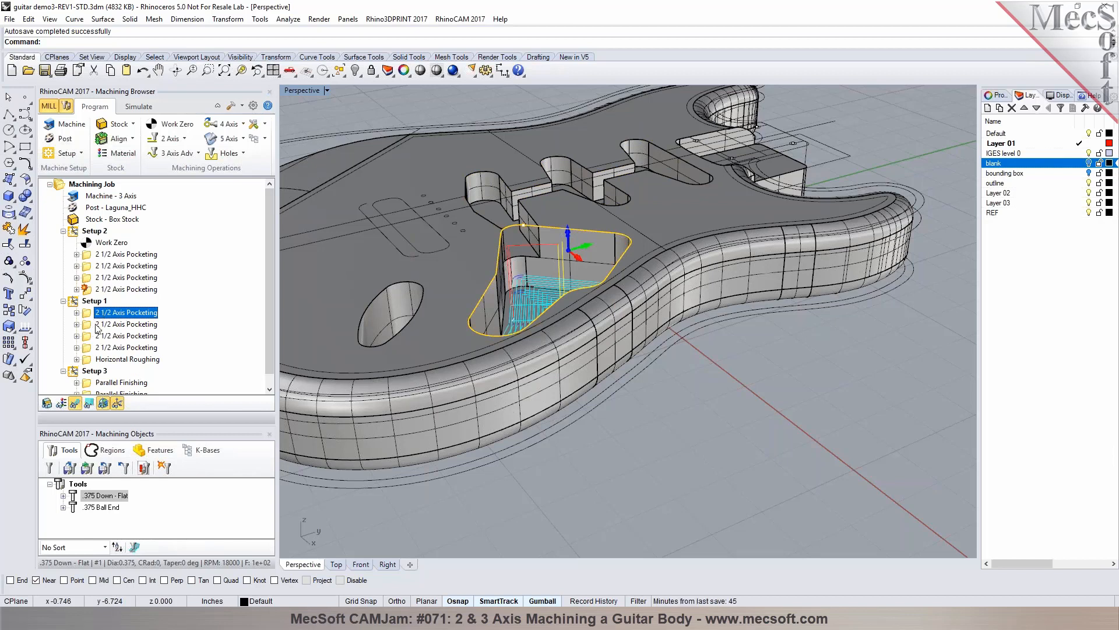
{"action": "left_click", "coordinate": [88, 327]}
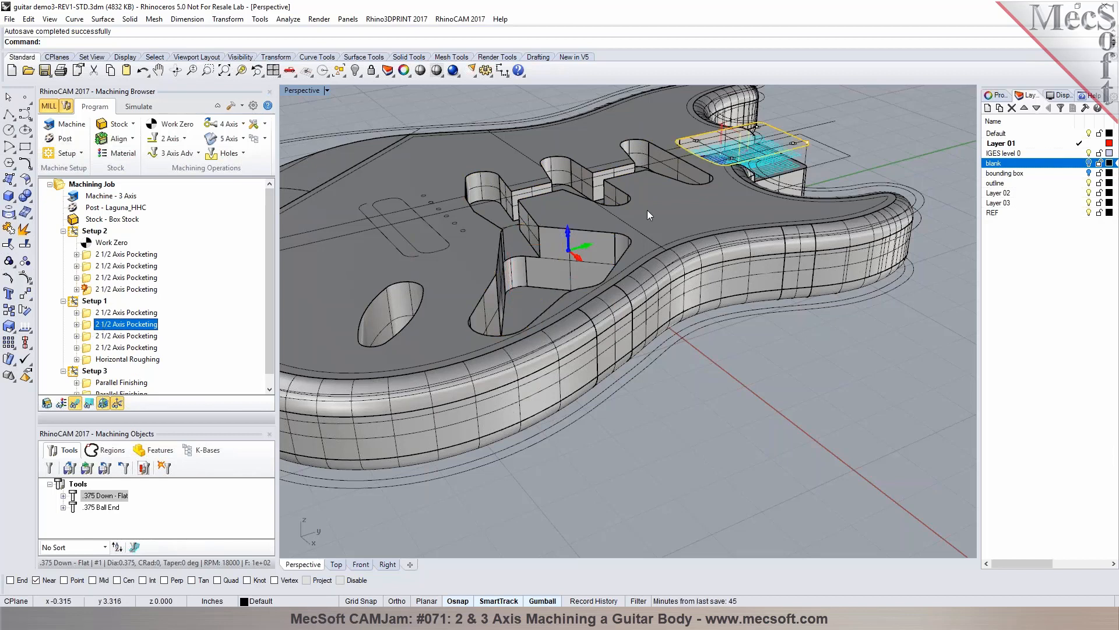
{"action": "left_click", "coordinate": [88, 338]}
{"action": "left_click", "coordinate": [88, 325]}
{"action": "right_click_drag", "start_coordinate": [673, 460], "coordinate": [522, 221]}
{"action": "scroll", "coordinate": [431, 113], "scroll_direction": "up", "scroll_amount": 2}
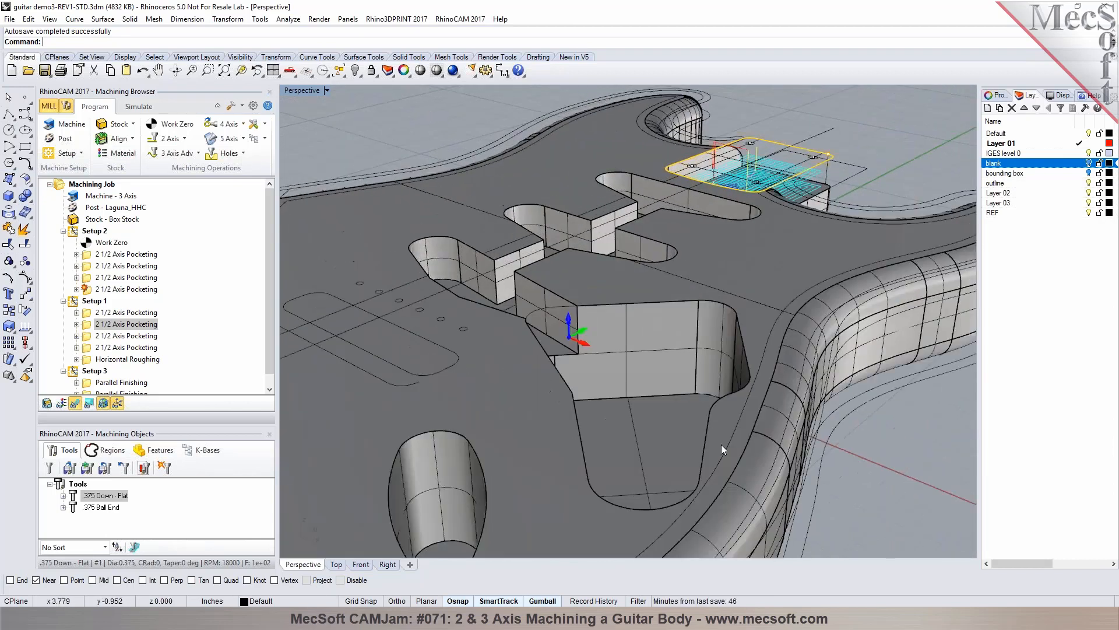
{"action": "scroll", "coordinate": [627, 353], "scroll_direction": "down", "scroll_amount": 4}
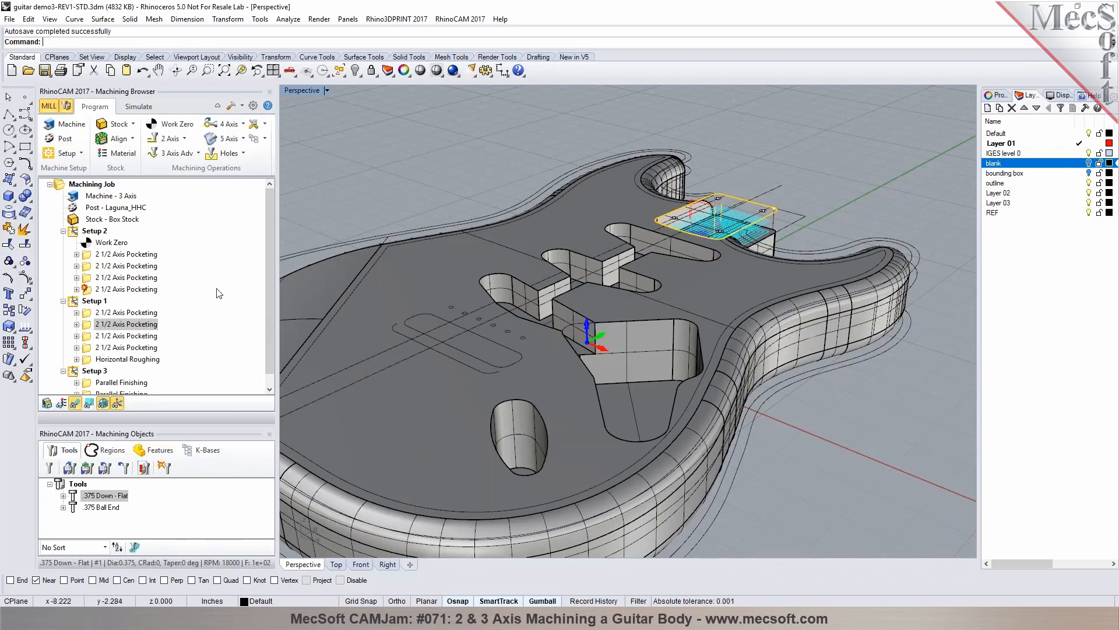
Inspect the machining region of Setup 1's second pocketing operation and the extended outline curve around the neck pocket
{"action": "left_click", "coordinate": [91, 328]}
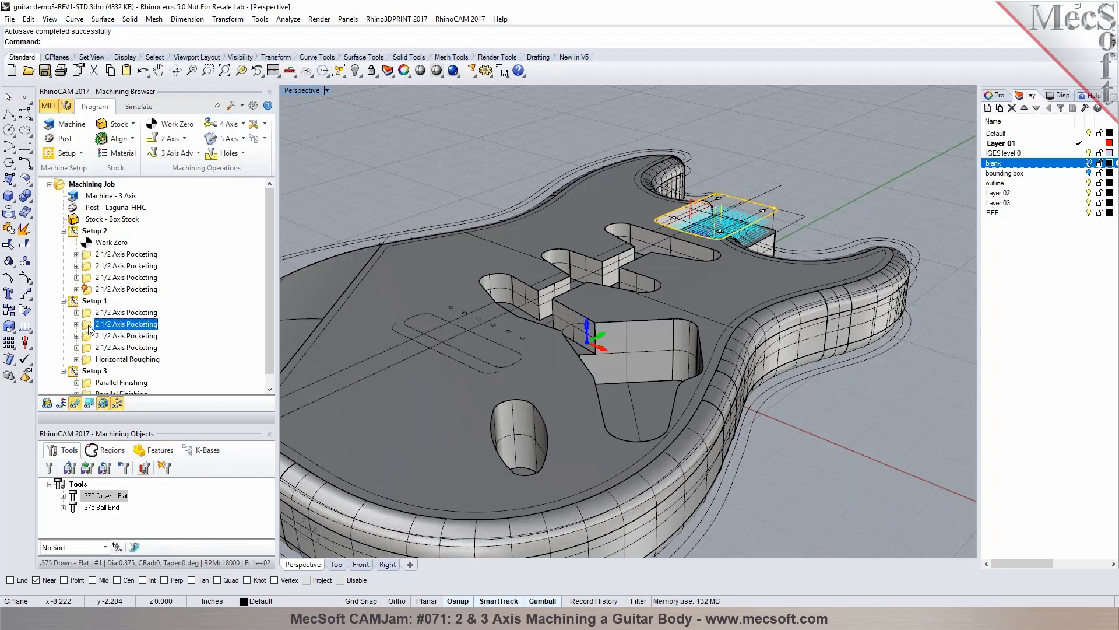
{"action": "double_click", "coordinate": [90, 325]}
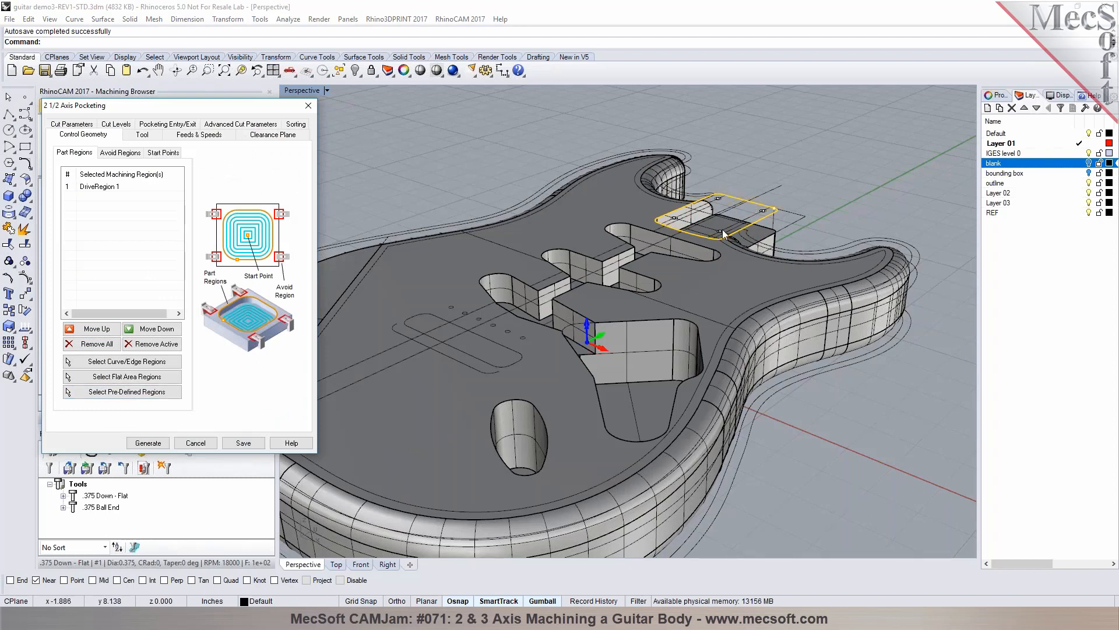
{"action": "right_click_drag", "start_coordinate": [723, 233], "coordinate": [595, 473]}
{"action": "scroll", "coordinate": [596, 474], "scroll_direction": "down", "scroll_amount": 3}
{"action": "scroll", "coordinate": [650, 277], "scroll_direction": "up", "scroll_amount": 8}
{"action": "right_click_drag", "start_coordinate": [725, 272], "coordinate": [701, 209]}
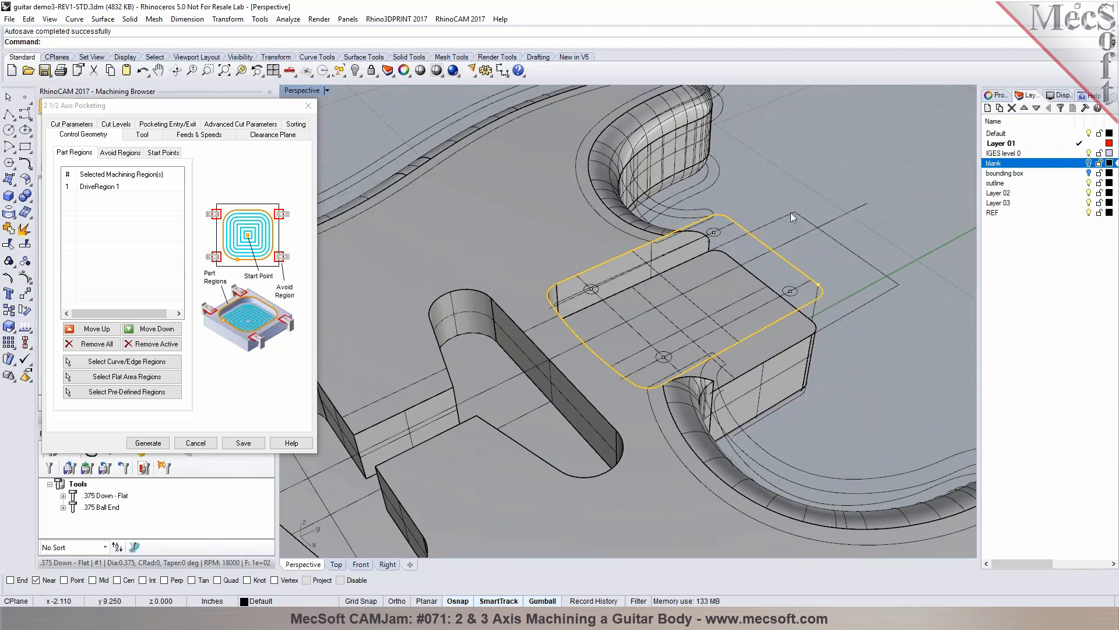
{"action": "left_click", "coordinate": [811, 223]}
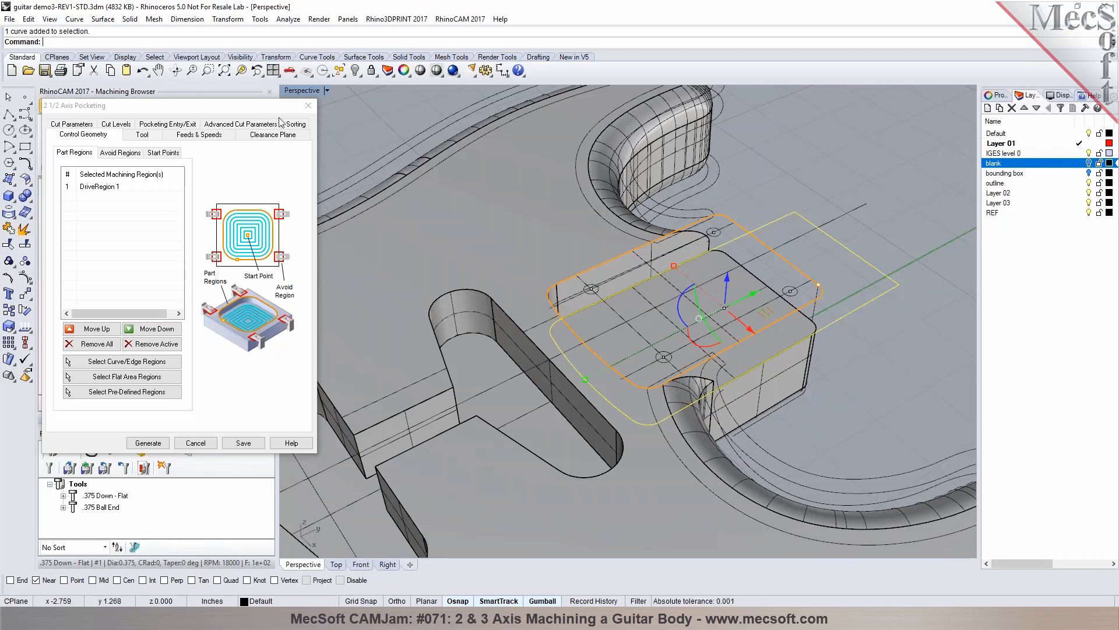
{"action": "left_click", "coordinate": [309, 106]}
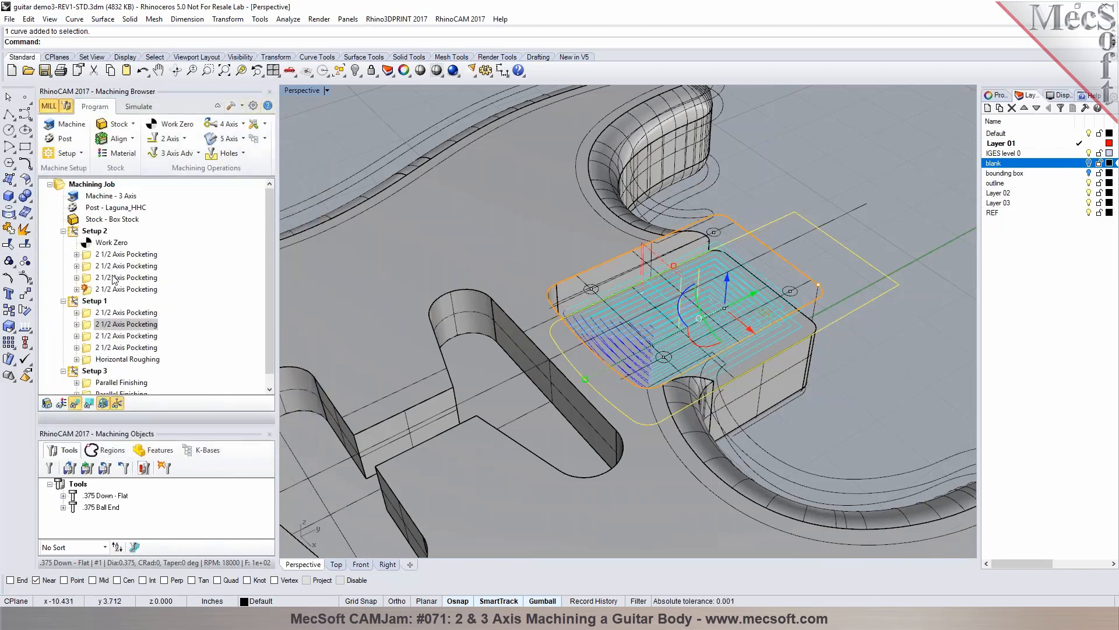
Start a new 2 1/2 Axis Pocketing operation under Setup 1 and assign the extended neck pocket outline as its only machining region
{"action": "left_click", "coordinate": [74, 304]}
{"action": "left_click", "coordinate": [183, 139]}
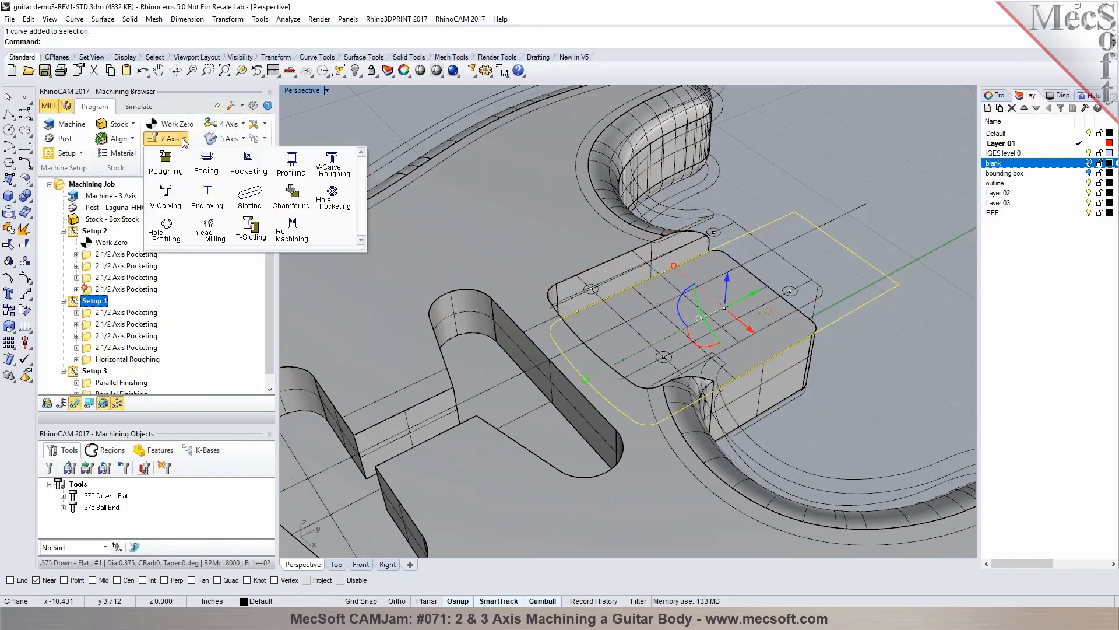
{"action": "left_click", "coordinate": [246, 163]}
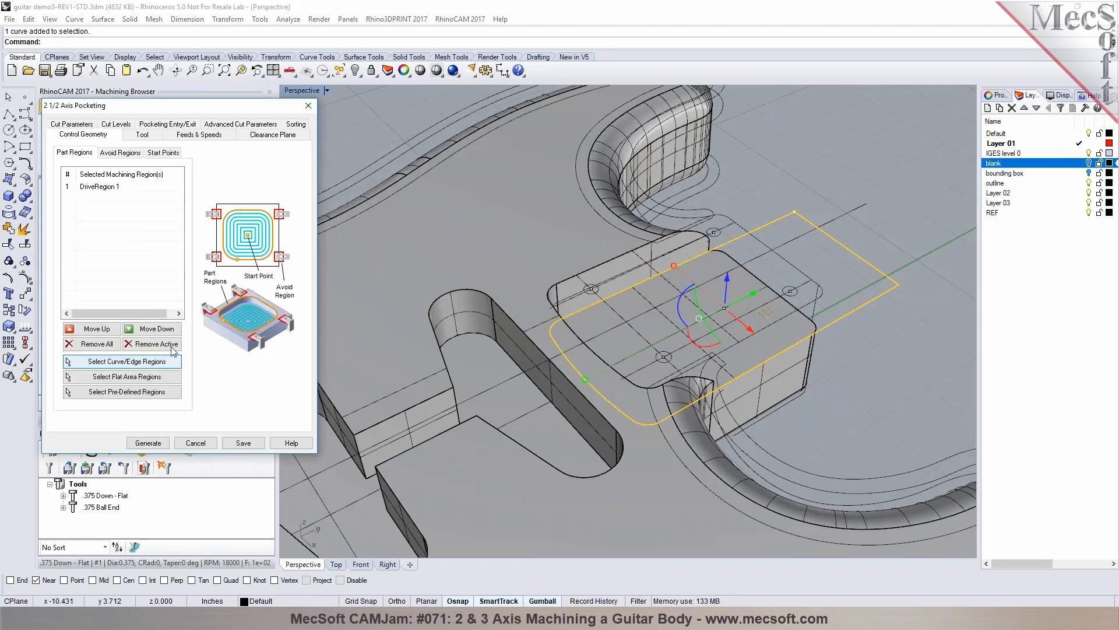
{"action": "left_click", "coordinate": [99, 345]}
{"action": "left_click", "coordinate": [145, 364]}
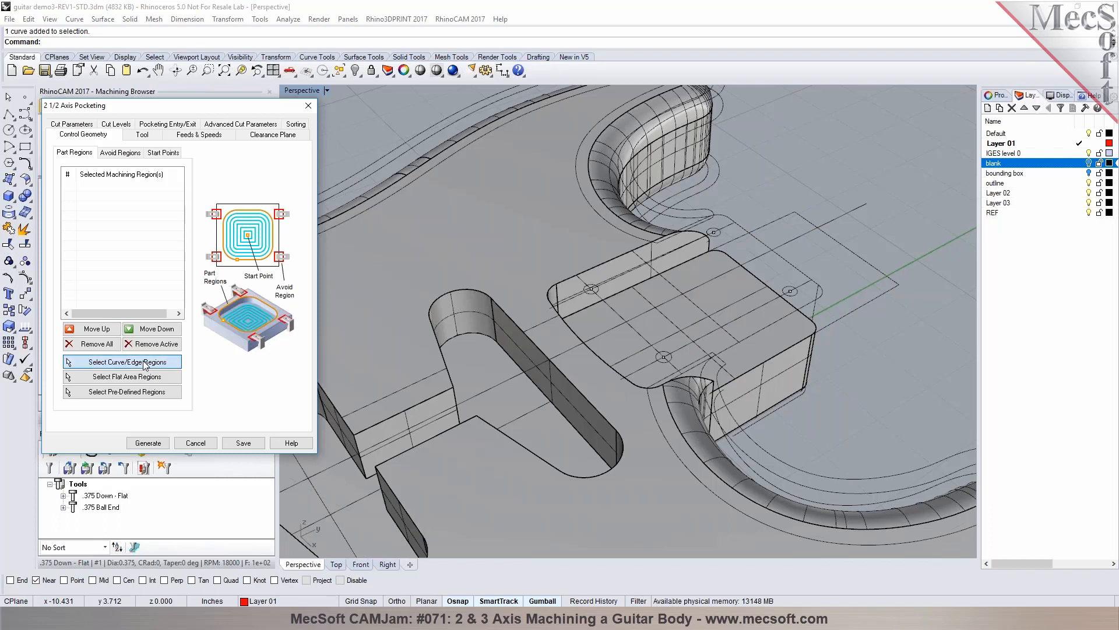
{"action": "left_click", "coordinate": [831, 236]}
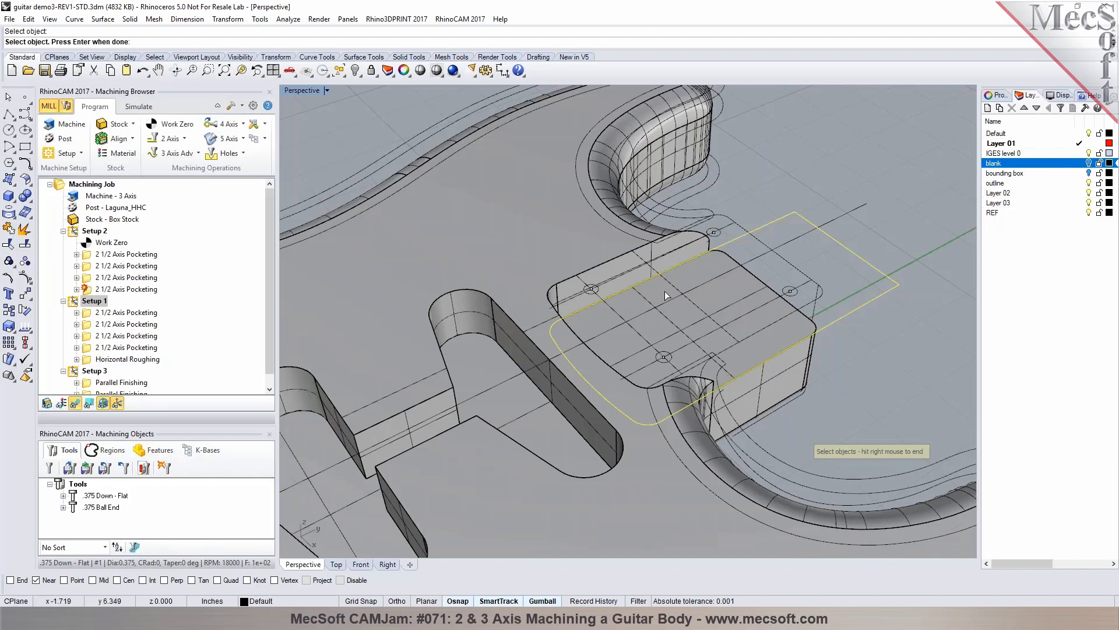
{"action": "right_click", "coordinate": [990, 345]}
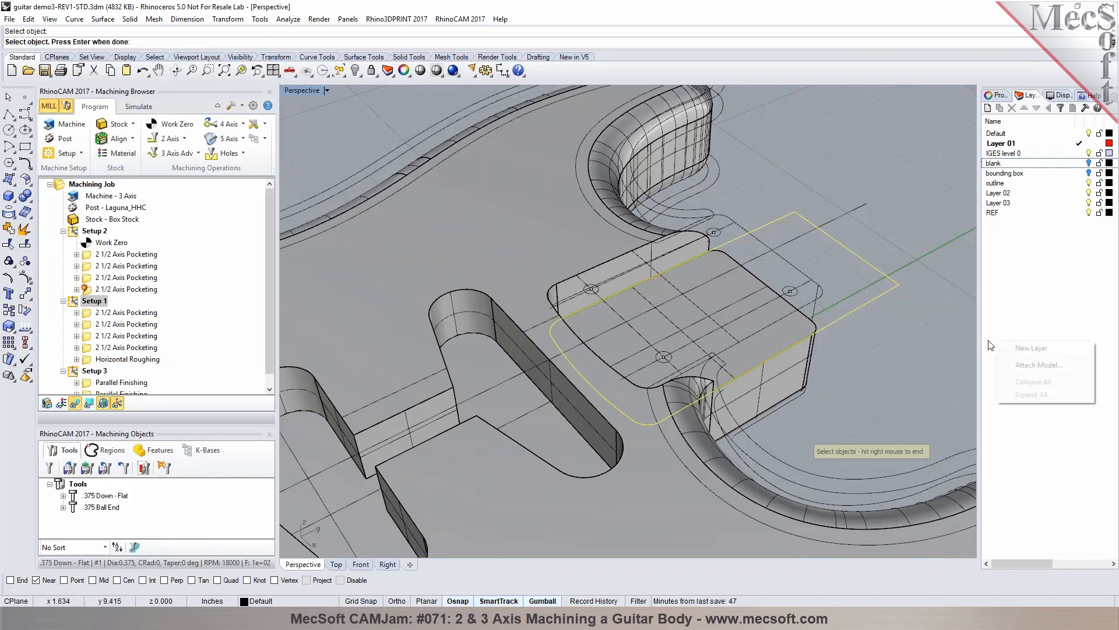
{"action": "right_click", "coordinate": [956, 339]}
Select the .375 Down - Flat tool and review the operation's feeds, speeds and clearance plane settings
{"action": "left_click", "coordinate": [136, 135]}
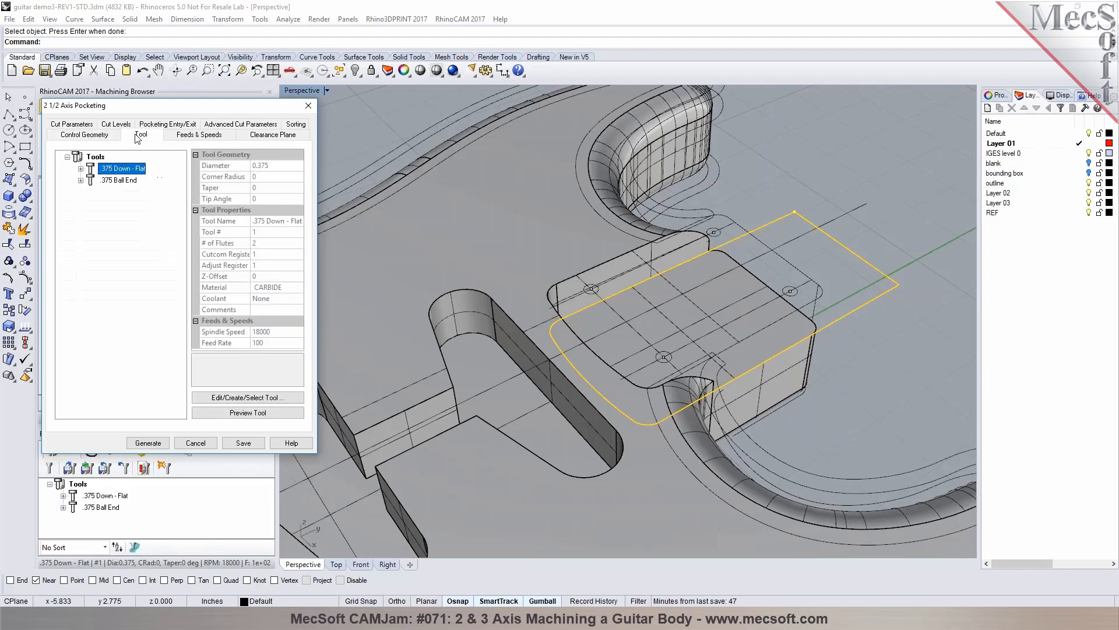
{"action": "left_click", "coordinate": [117, 166]}
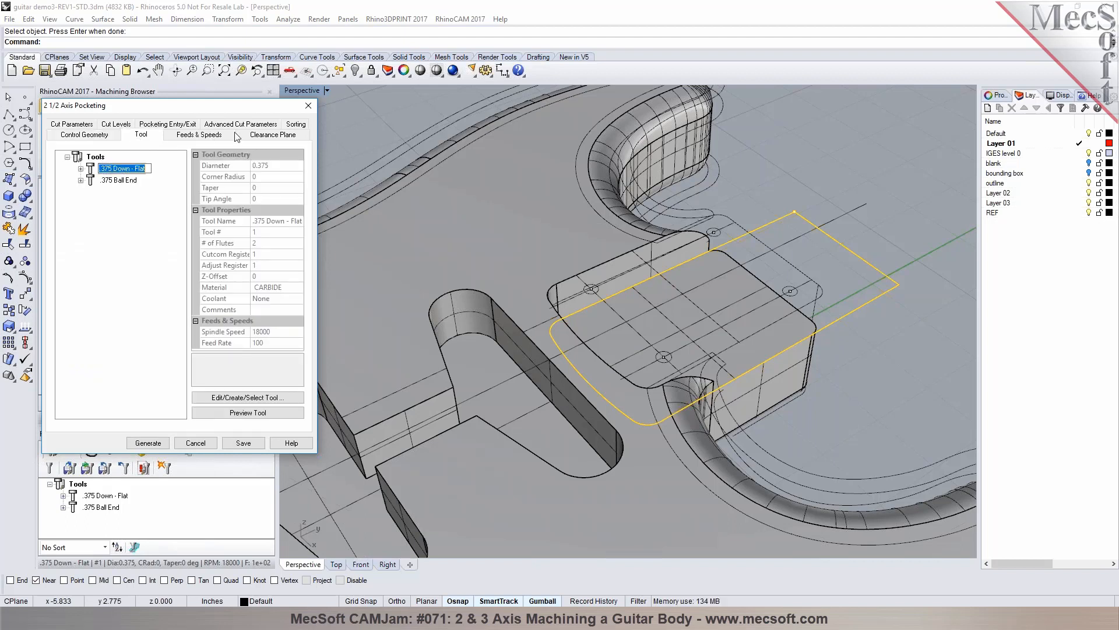
{"action": "left_click", "coordinate": [210, 138]}
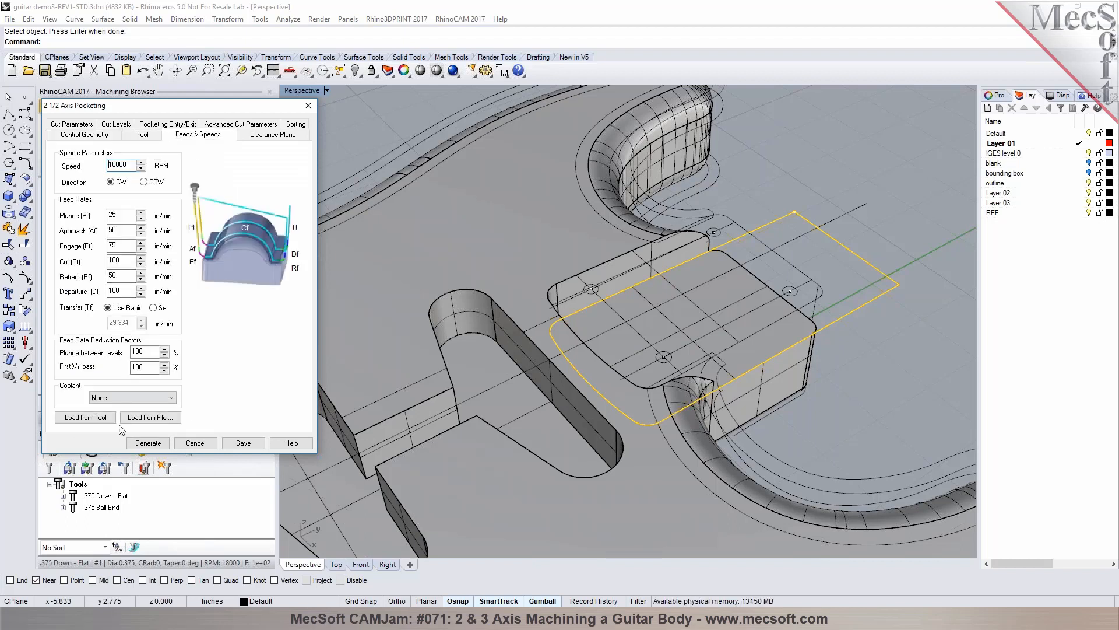
{"action": "left_click", "coordinate": [270, 136]}
Set the cut pattern to High Speed with a stepover of 30% of the tool diameter
{"action": "left_click", "coordinate": [70, 125]}
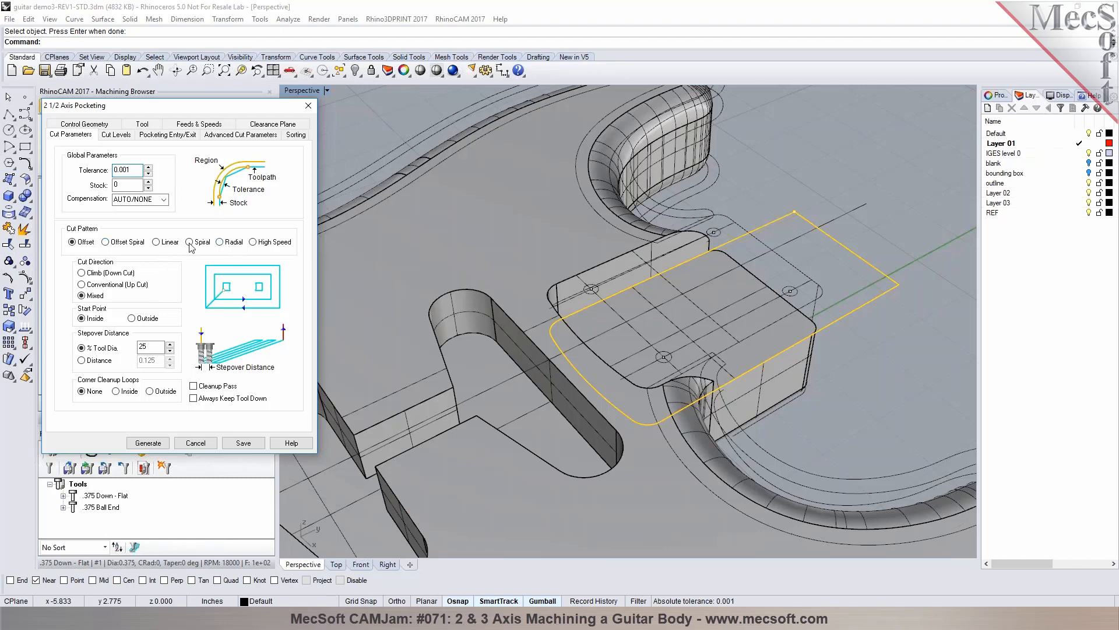
{"action": "left_click", "coordinate": [253, 242]}
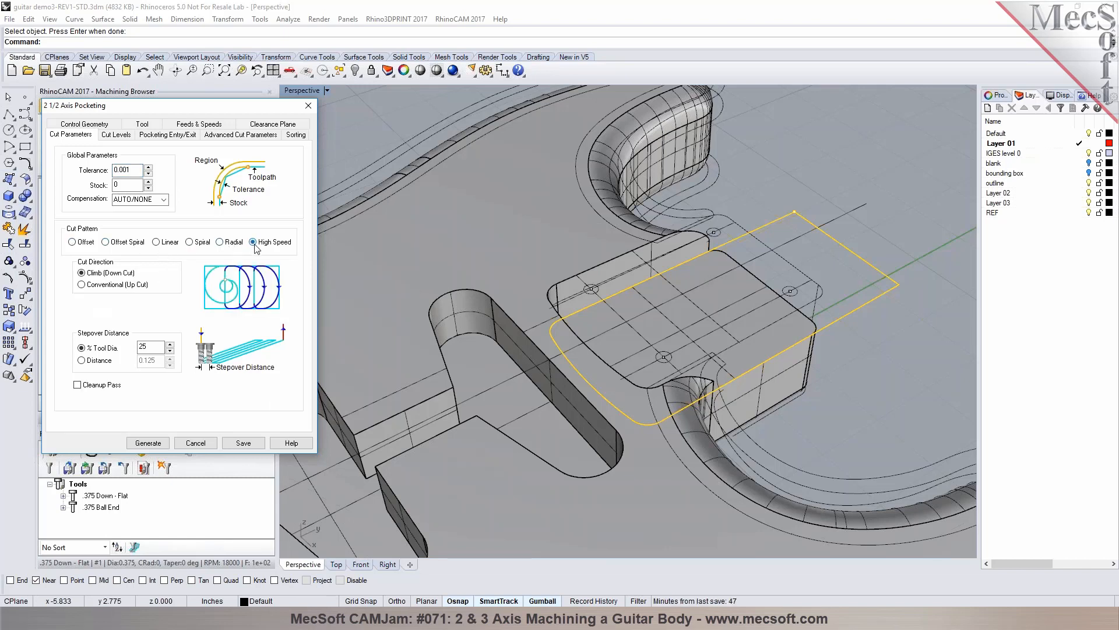
{"action": "left_click_drag", "start_coordinate": [152, 347], "coordinate": [101, 351]}
{"action": "type", "text": "25"}
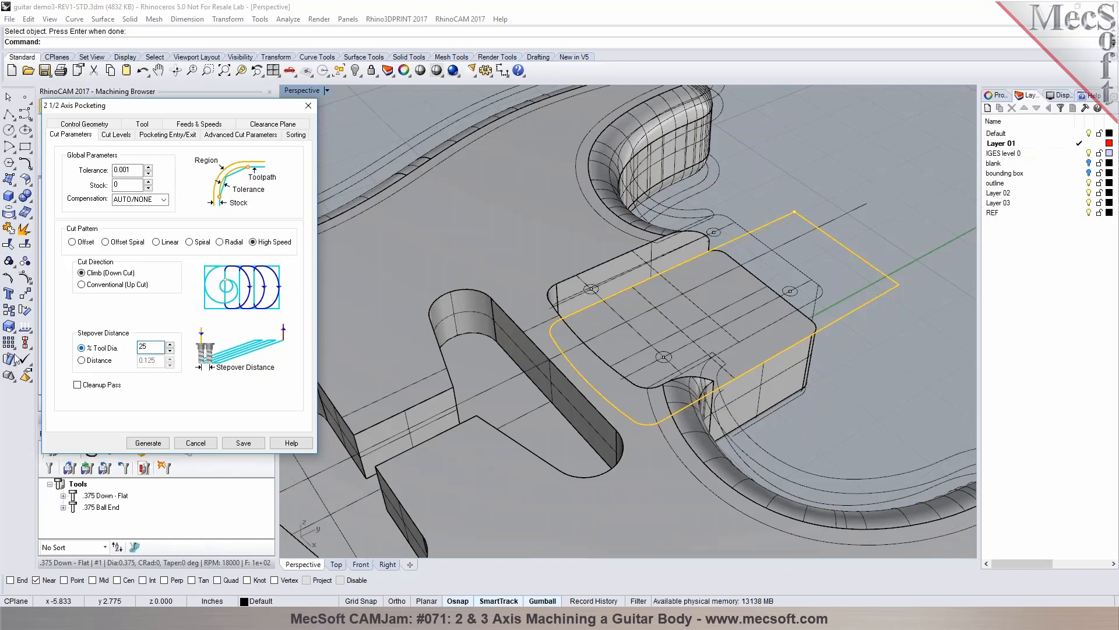
{"action": "key", "text": "BackSpace"}
{"action": "key", "text": "BackSpace"}
{"action": "type", "text": "3"}
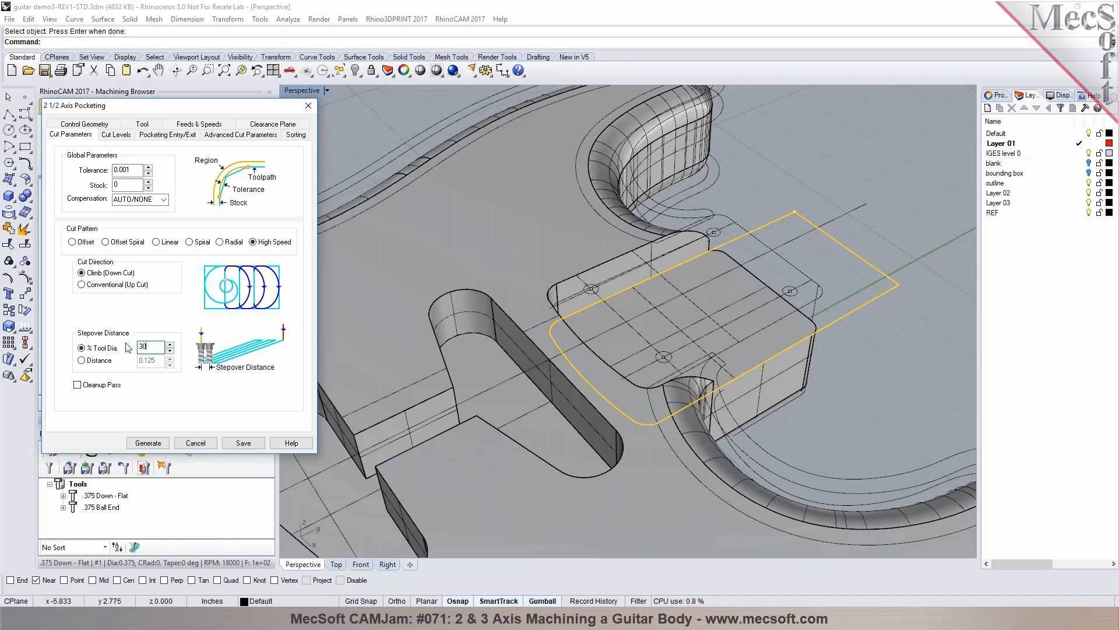
Locate the cut geometry at the bottom and pick two points at the neck pocket for a total cut depth of 0.625
{"action": "left_click", "coordinate": [120, 136]}
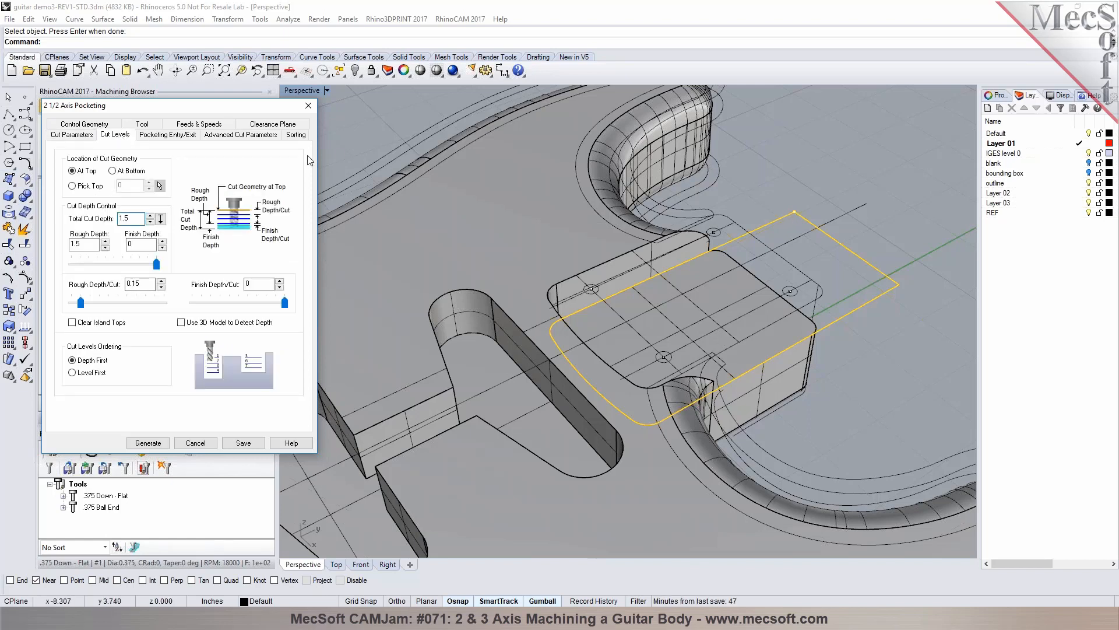
{"action": "left_click", "coordinate": [112, 171]}
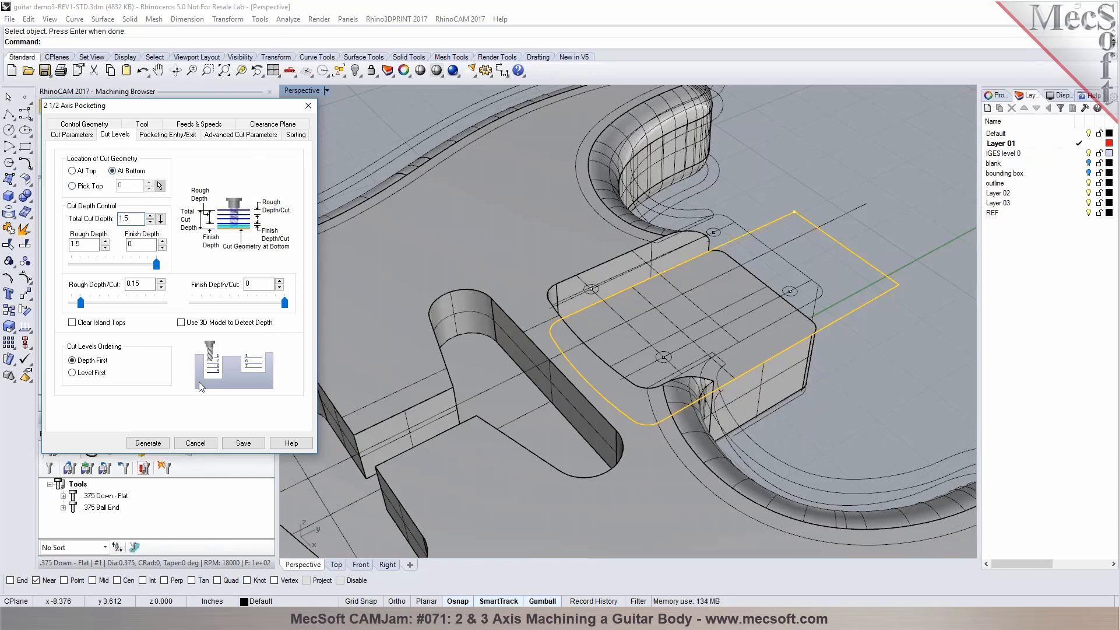
{"action": "left_click", "coordinate": [160, 219]}
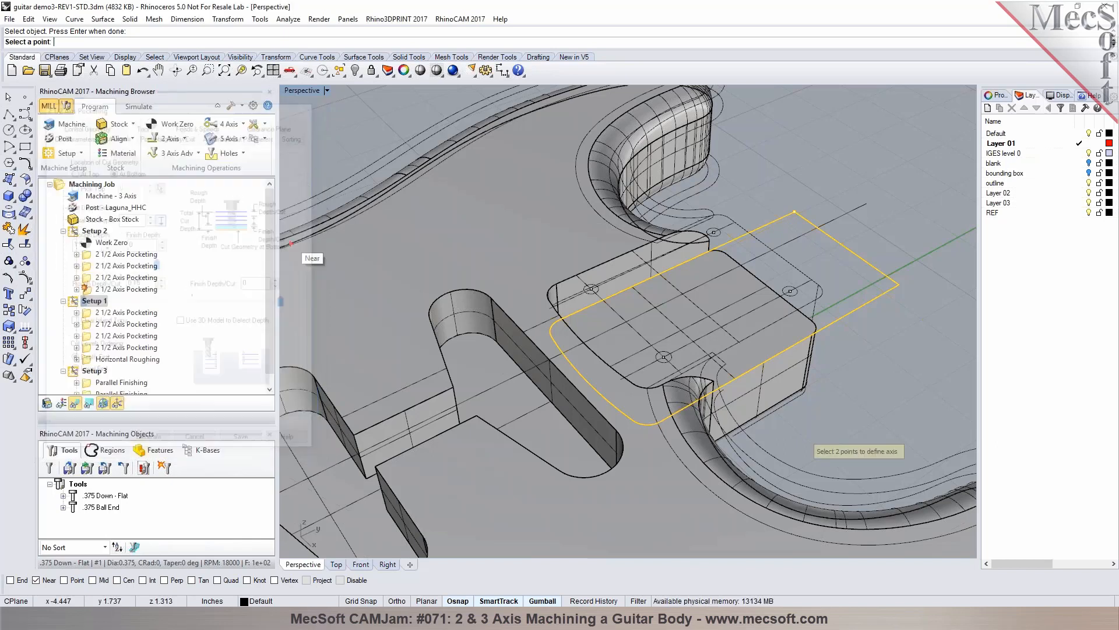
{"action": "left_click", "coordinate": [600, 265]}
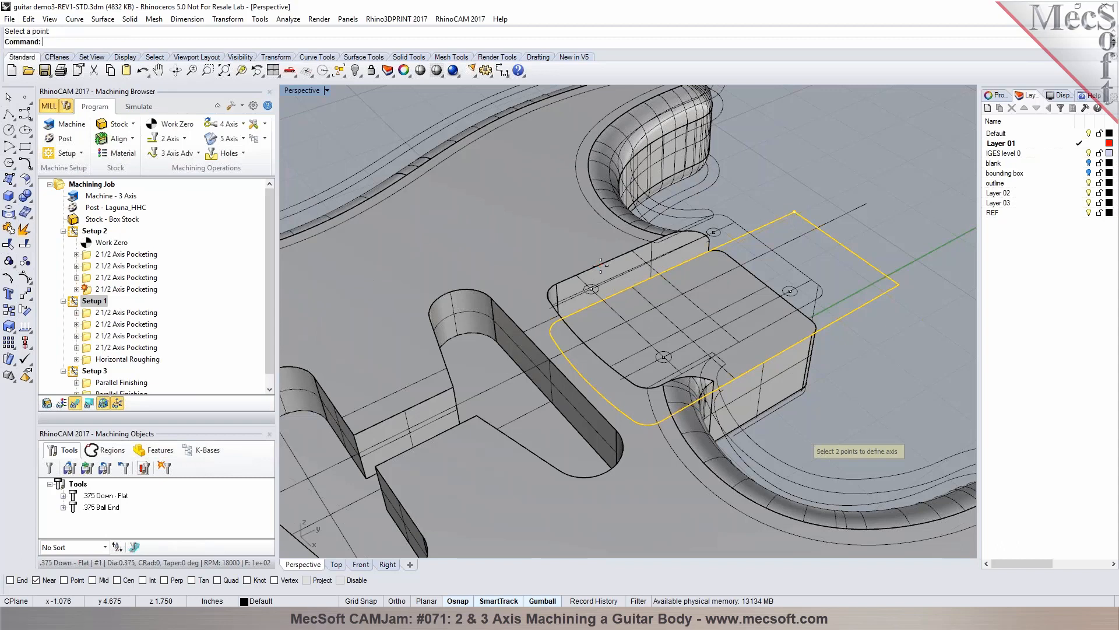
{"action": "left_click", "coordinate": [675, 268]}
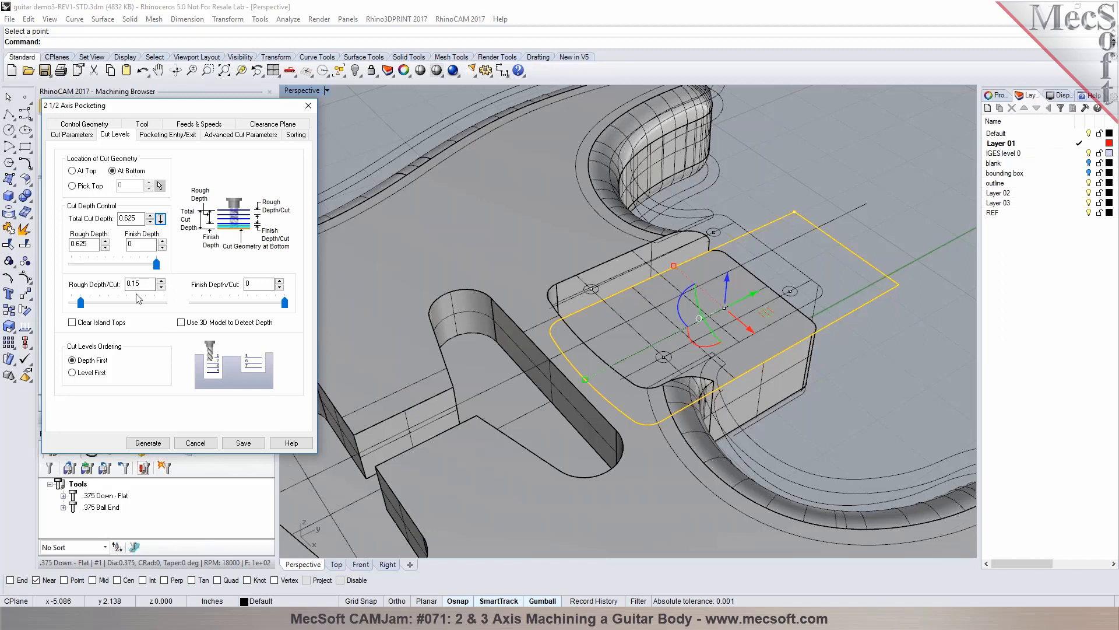
Set the neck pocket's rough depth per cut to 0.125
{"action": "left_click_drag", "start_coordinate": [146, 284], "coordinate": [91, 284]}
{"action": "type", "text": "0.2"}
{"action": "left_click_drag", "start_coordinate": [140, 284], "coordinate": [74, 280]}
{"action": "type", "text": "0.5"}
{"action": "key", "text": "BackSpace"}
{"action": "key", "text": "BackSpace"}
{"action": "type", "text": ".12"}
{"action": "scroll", "coordinate": [492, 315], "scroll_direction": "down", "scroll_amount": 5}
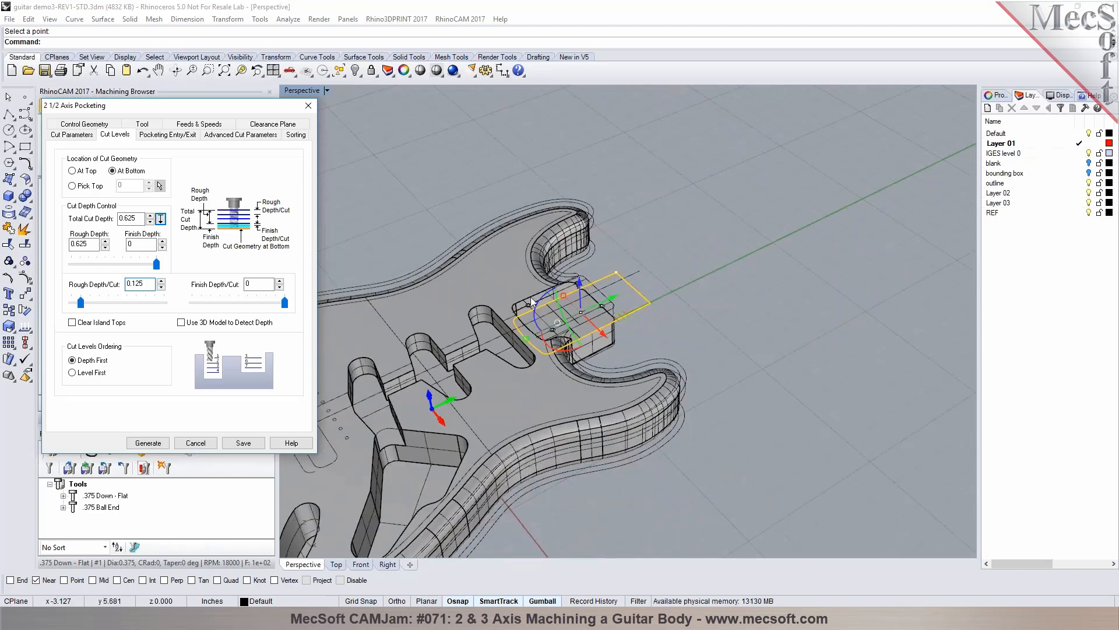
{"action": "scroll", "coordinate": [554, 303], "scroll_direction": "up", "scroll_amount": 5}
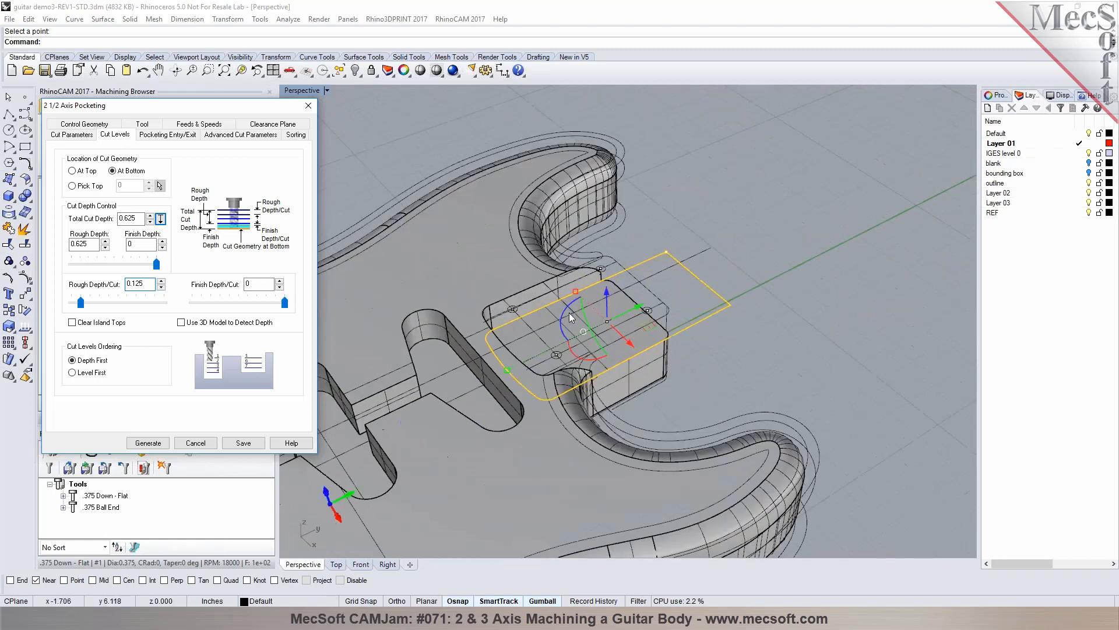
Discard the new pocketing operation and display the toolpath of the second 2 1/2 Axis Pocketing operation in Setup 1
{"action": "scroll", "coordinate": [578, 292], "scroll_direction": "up", "scroll_amount": 1}
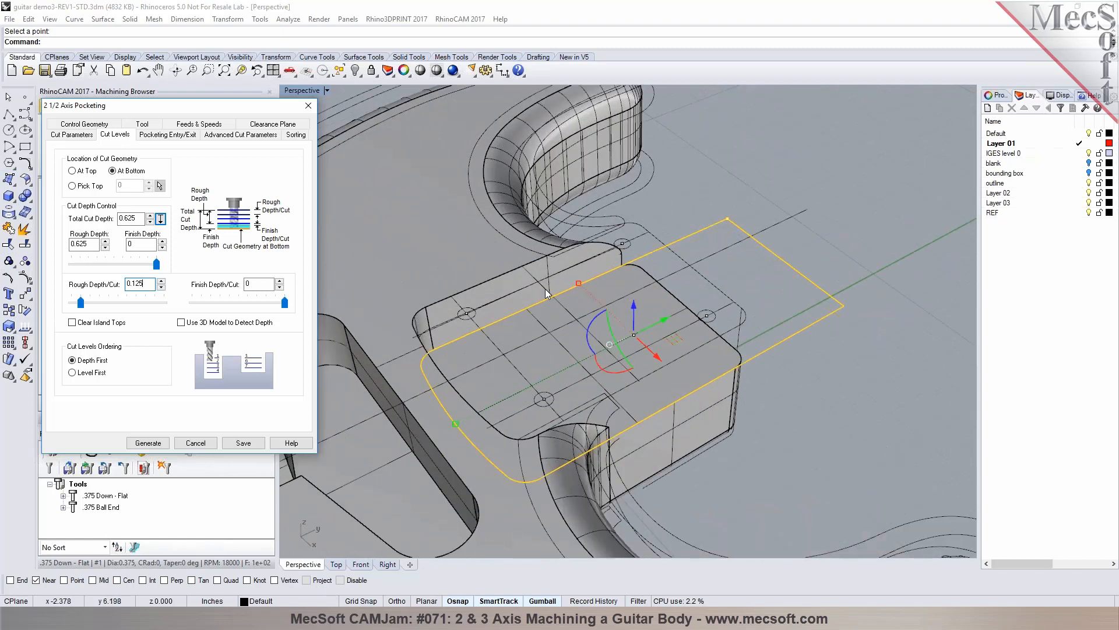
{"action": "left_click", "coordinate": [196, 443]}
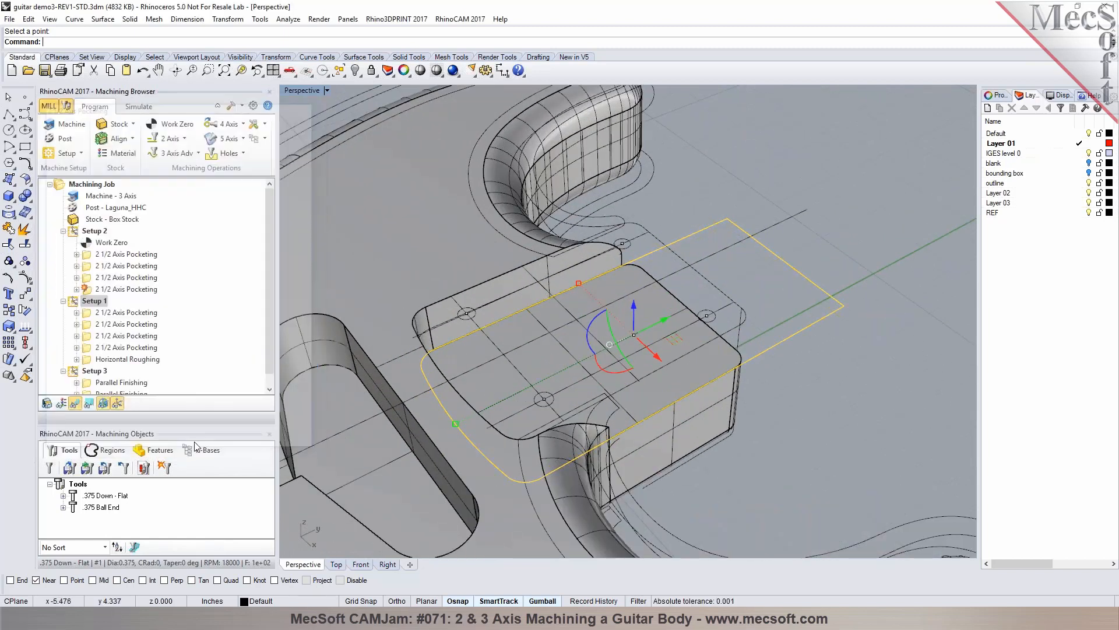
{"action": "left_click", "coordinate": [89, 315]}
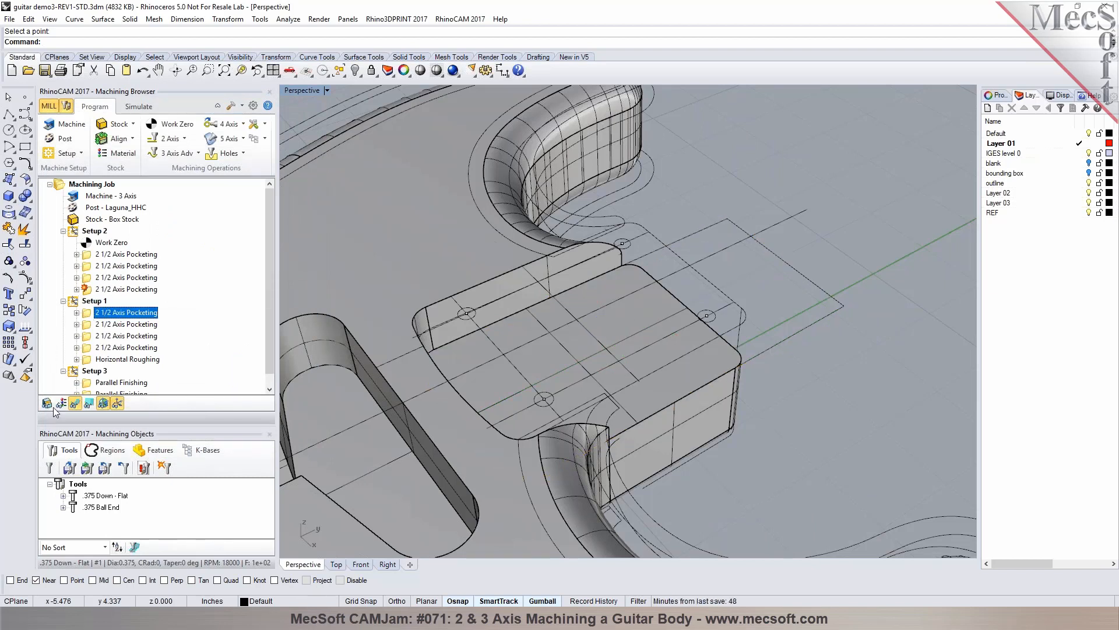
{"action": "left_click", "coordinate": [88, 325]}
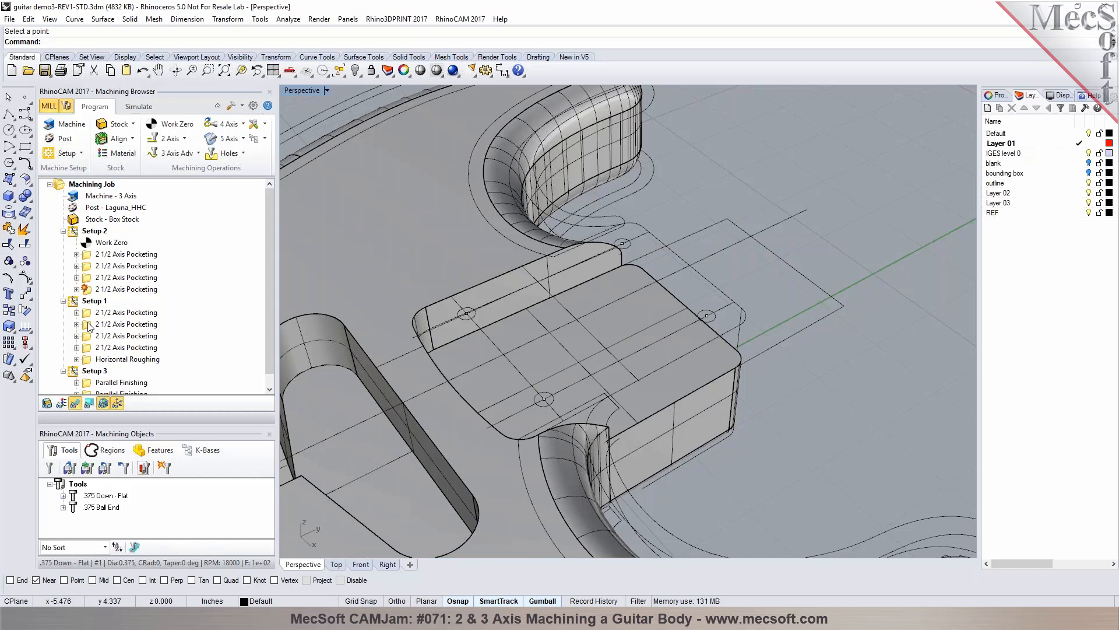
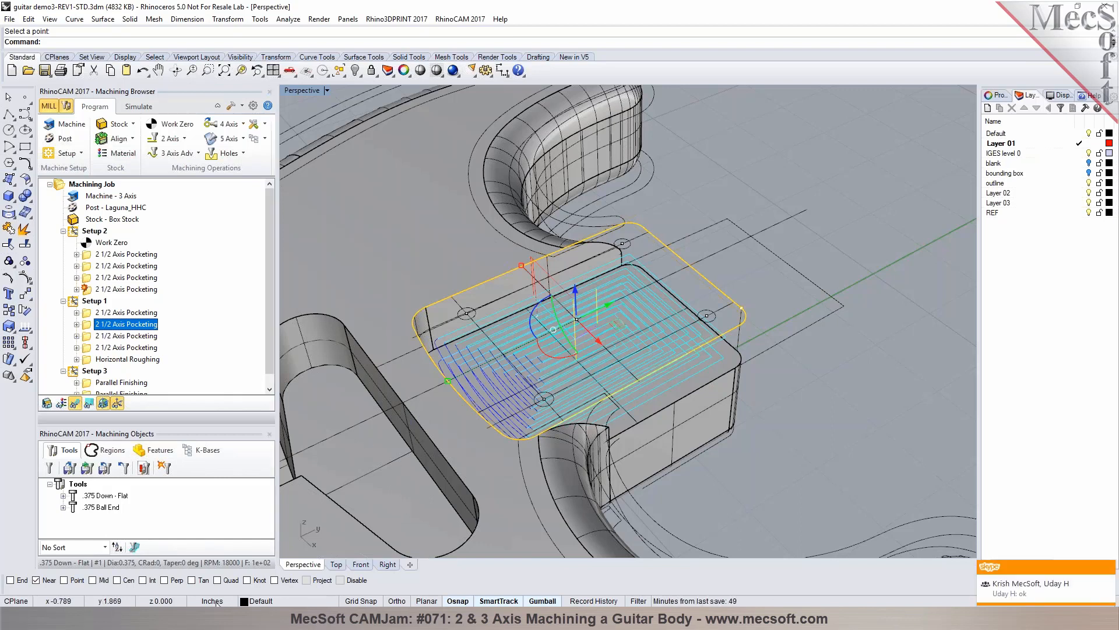
{"action": "scroll", "coordinate": [602, 323], "scroll_direction": "down", "scroll_amount": 5}
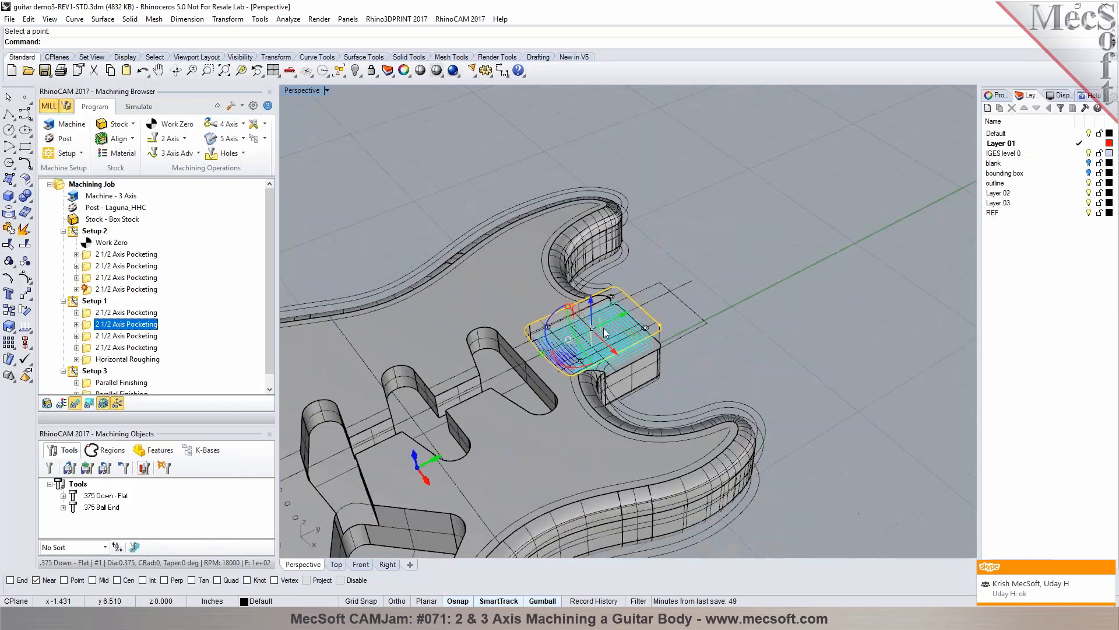
{"action": "scroll", "coordinate": [684, 229], "scroll_direction": "down", "scroll_amount": 3}
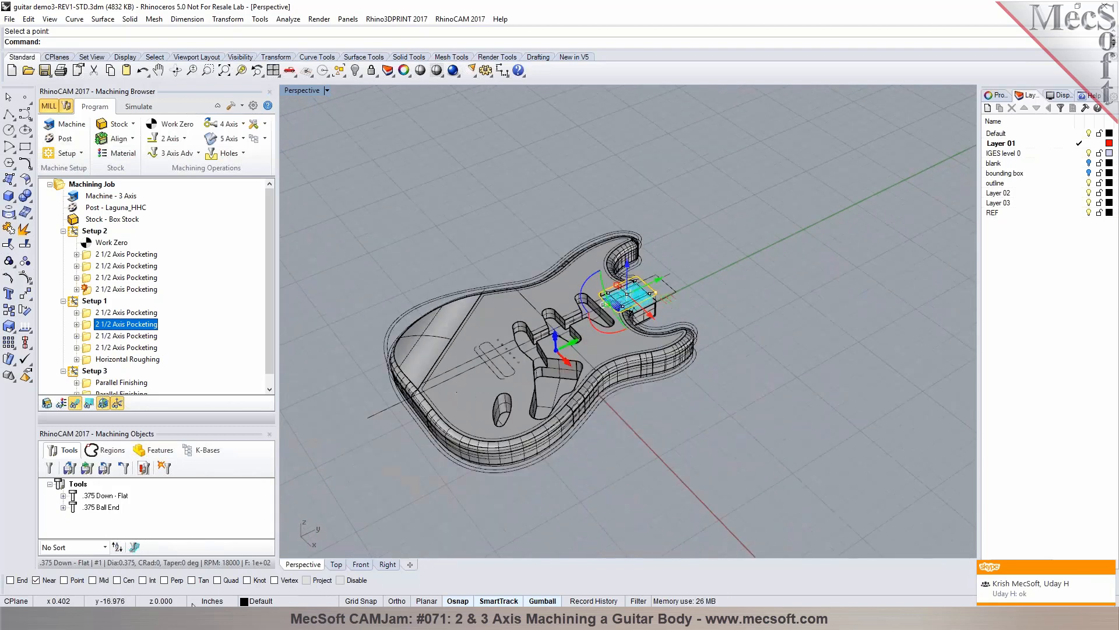
Check the document's model unit settings and close them without changes
{"action": "left_click", "coordinate": [222, 603]}
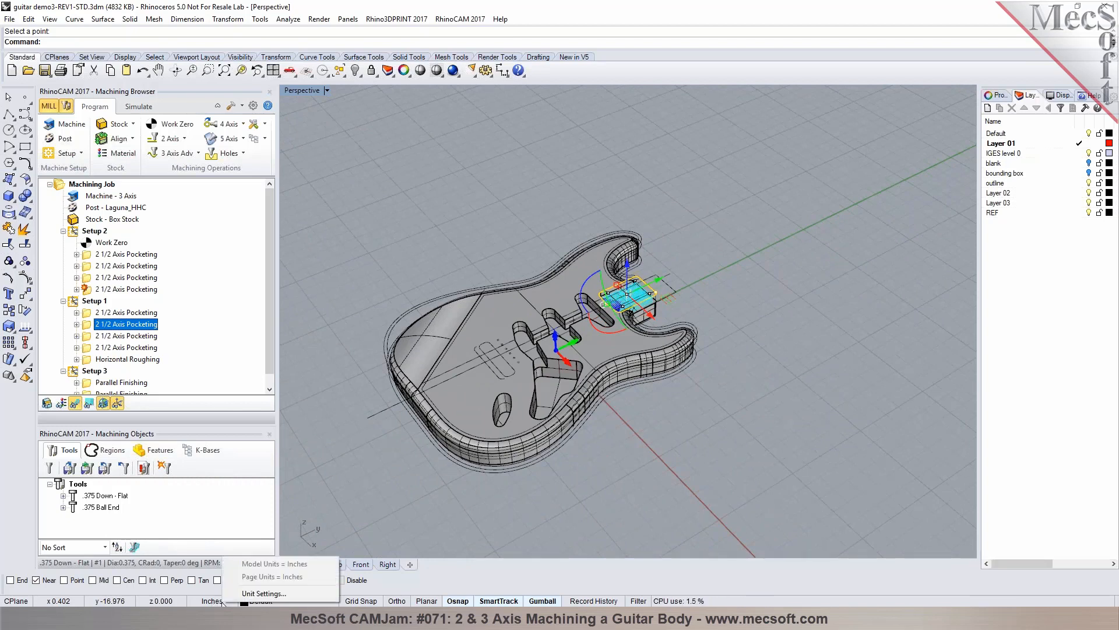
{"action": "left_click", "coordinate": [245, 594]}
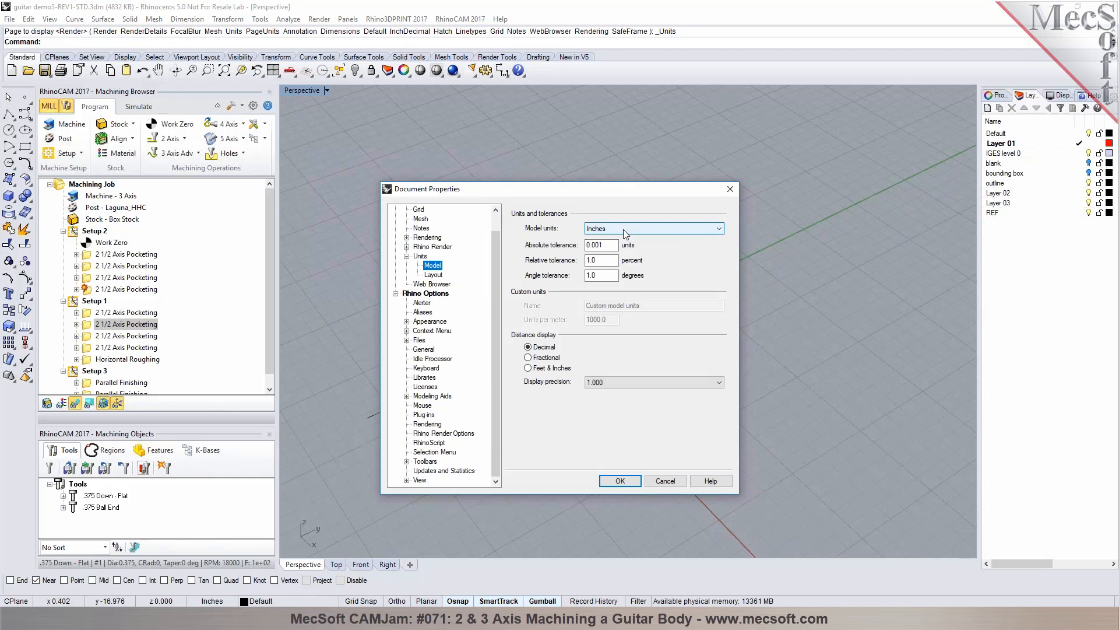
{"action": "left_click", "coordinate": [666, 481]}
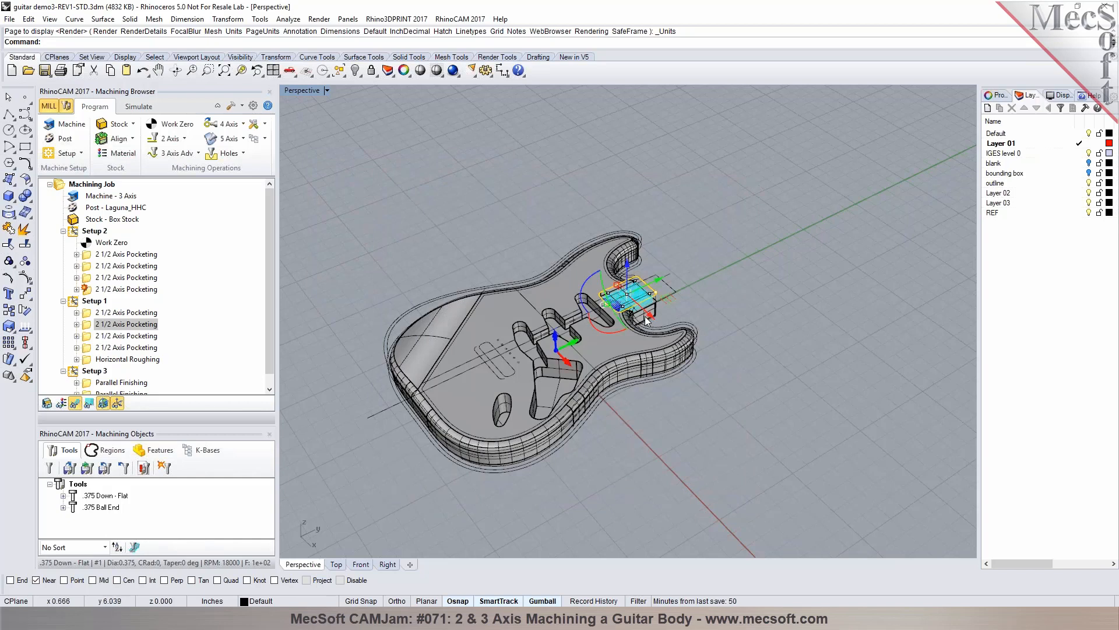
Try entering the fraction 5/8 as the total cut depth of the second pocketing operation in Setup 1
{"action": "scroll", "coordinate": [647, 315], "scroll_direction": "up", "scroll_amount": 5}
{"action": "scroll", "coordinate": [623, 243], "scroll_direction": "up", "scroll_amount": 5}
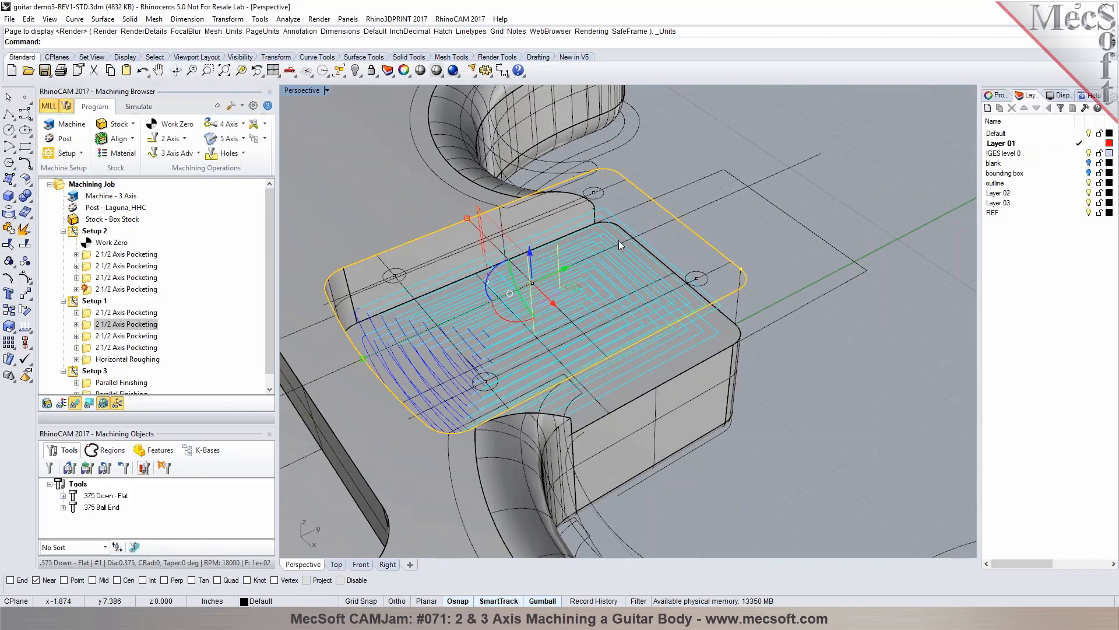
{"action": "double_click", "coordinate": [88, 326]}
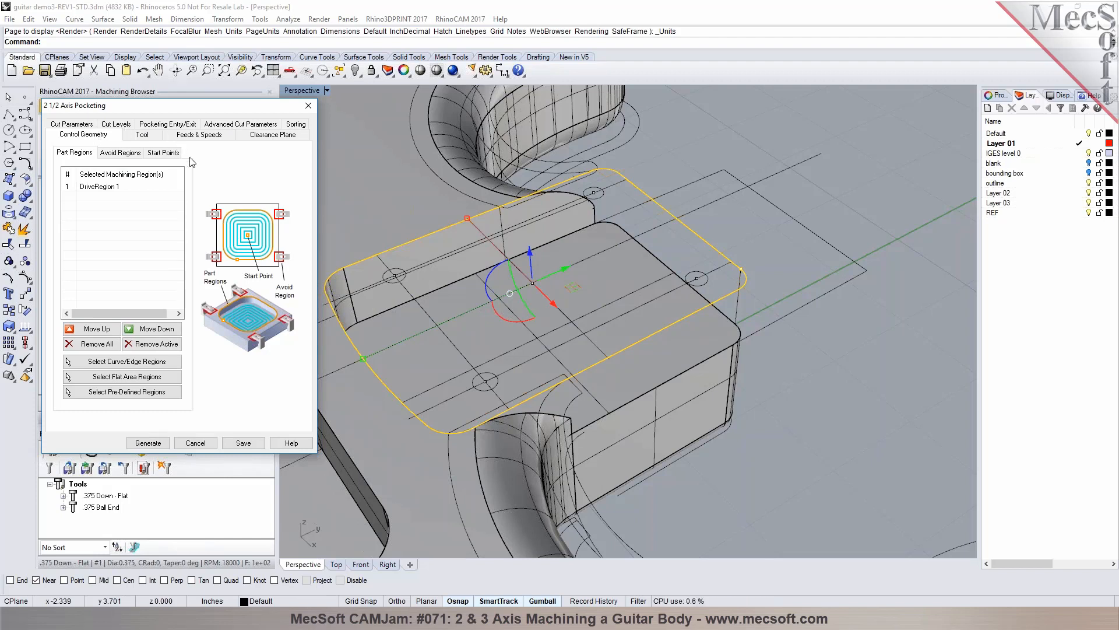
{"action": "left_click", "coordinate": [117, 125]}
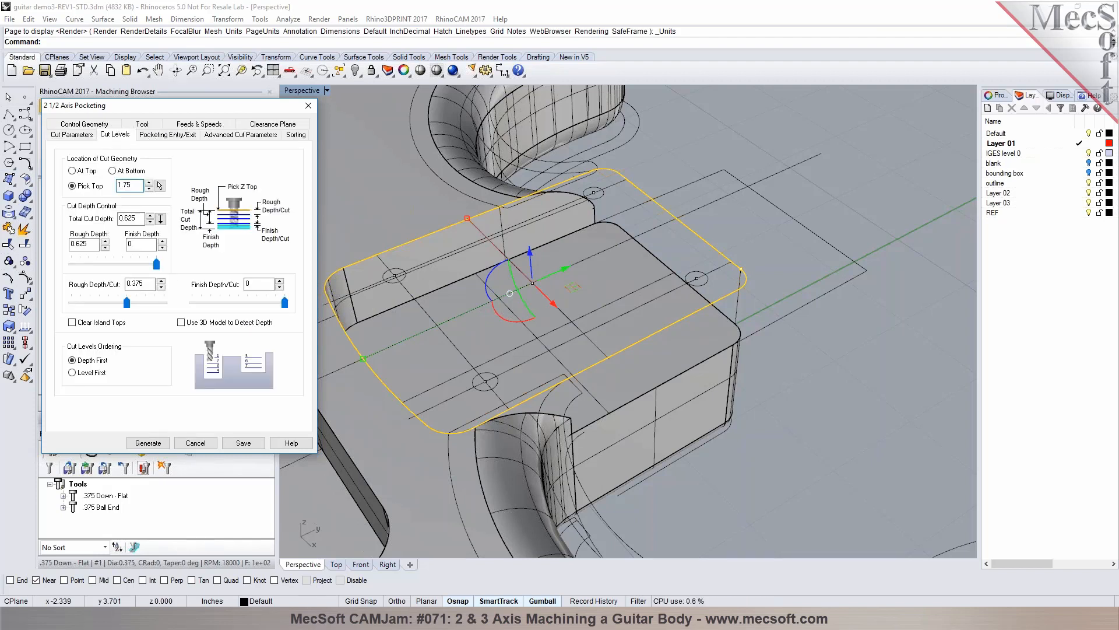
{"action": "double_click", "coordinate": [129, 185]}
{"action": "double_click", "coordinate": [129, 218]}
{"action": "type", "text": "5/8"}
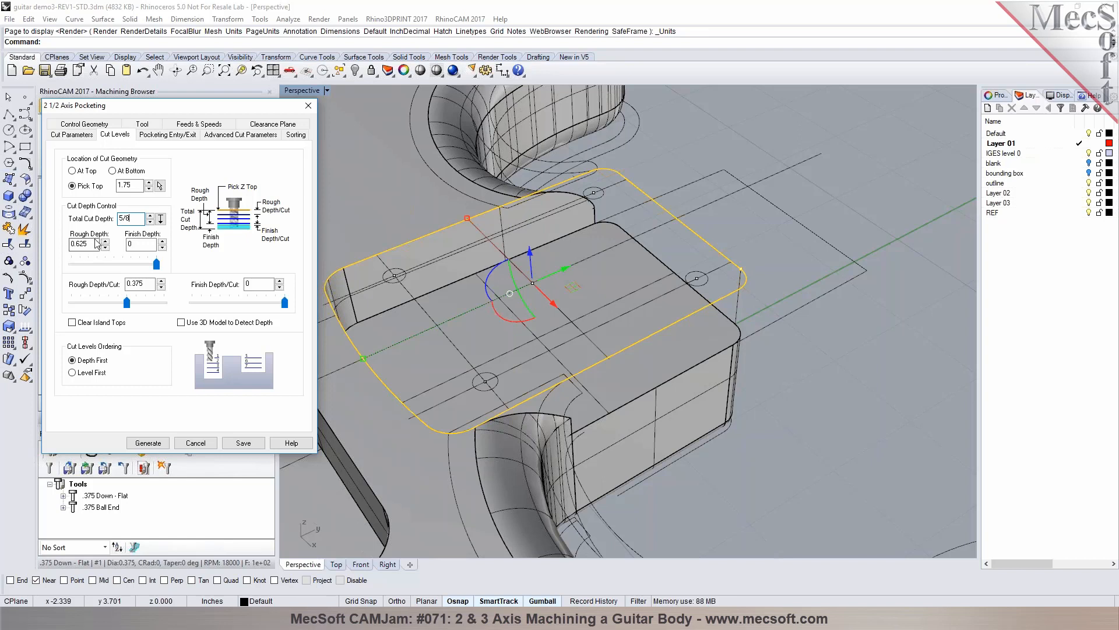
{"action": "left_click", "coordinate": [97, 242]}
{"action": "left_click_drag", "start_coordinate": [141, 220], "coordinate": [110, 221]}
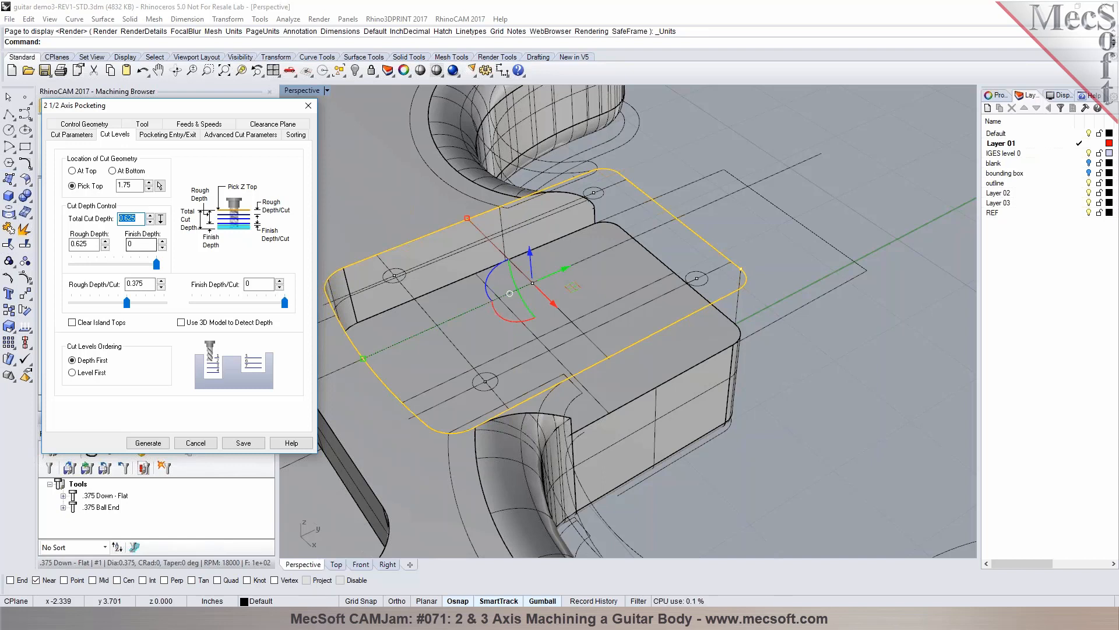
{"action": "type", "text": "5/8"}
{"action": "key", "text": "Return"}
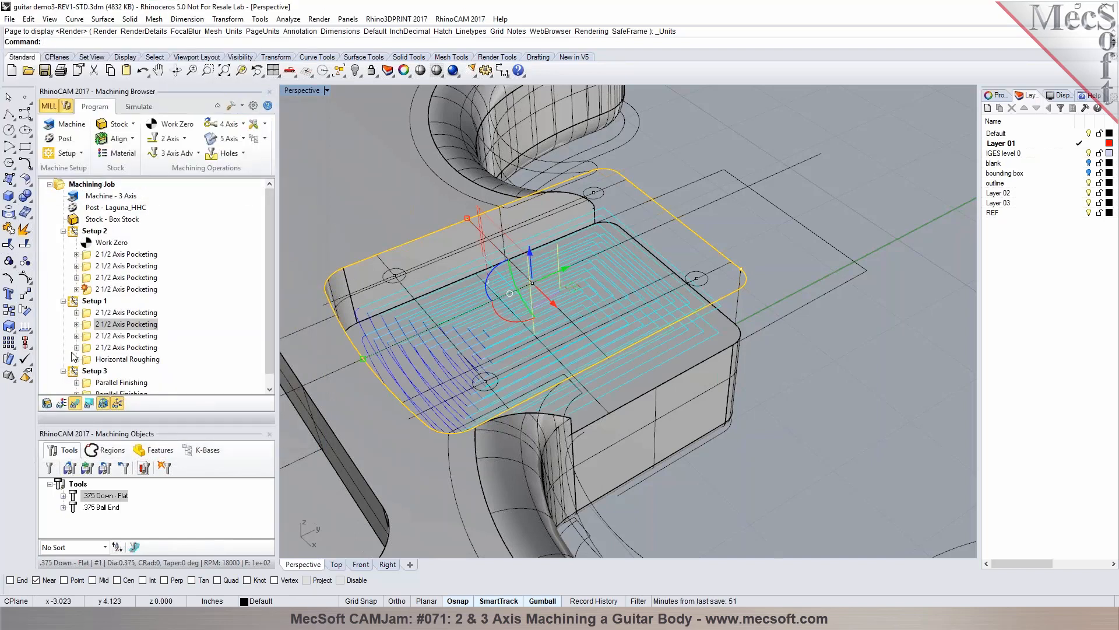
Reopen the pocketing operation, set the pick-top level to 0.625, check the entry and exit motions, and regenerate the toolpath
{"action": "double_click", "coordinate": [86, 326]}
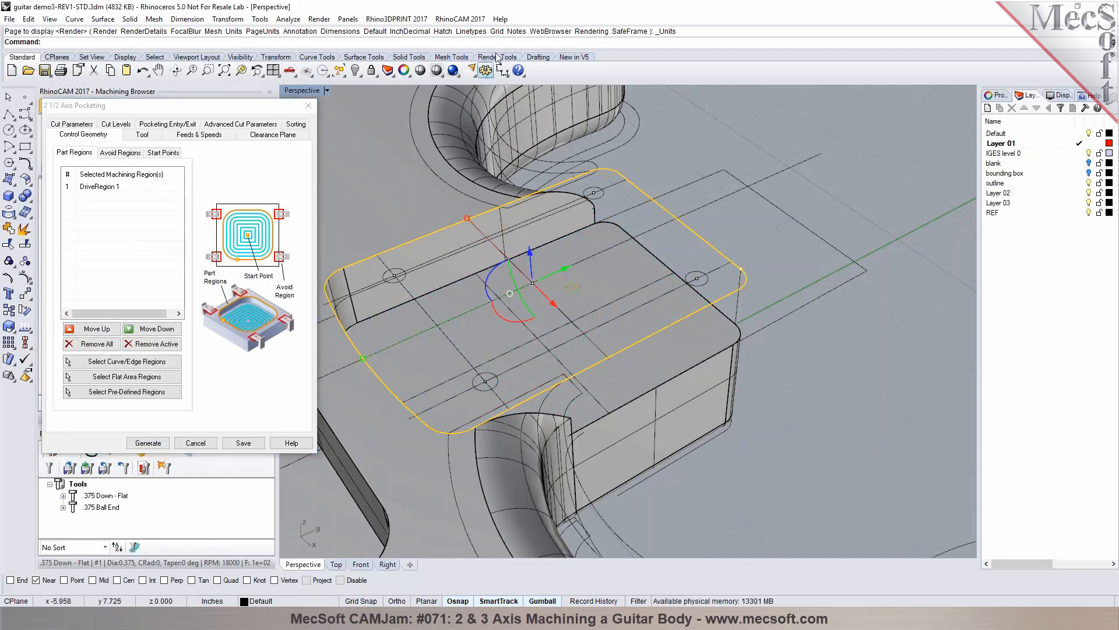
{"action": "left_click", "coordinate": [108, 125]}
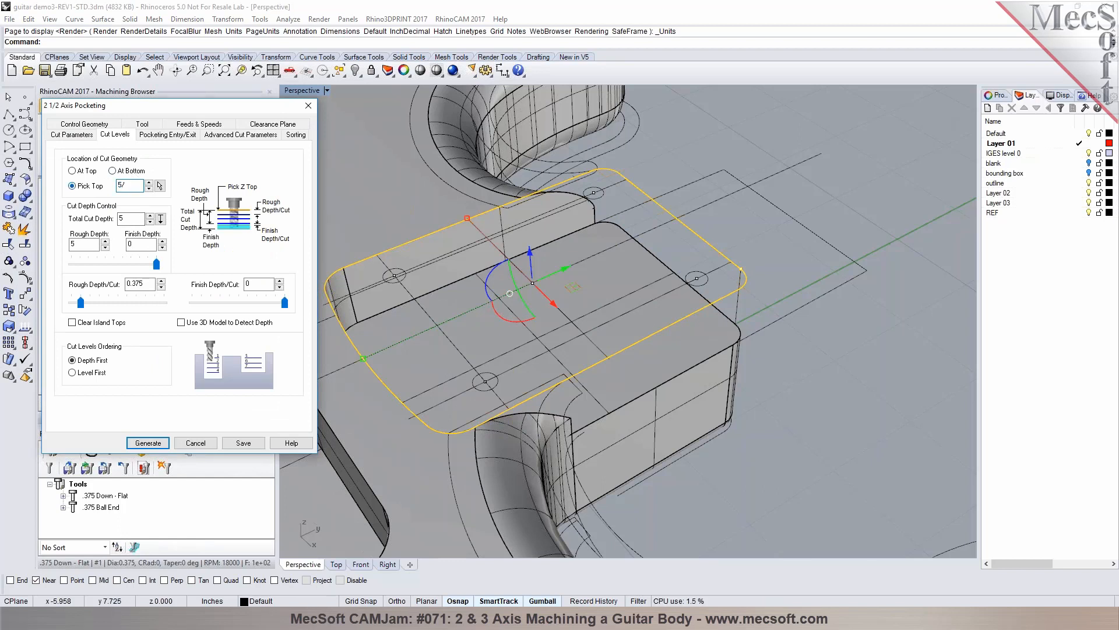
{"action": "left_click", "coordinate": [87, 244]}
{"action": "double_click", "coordinate": [129, 186]}
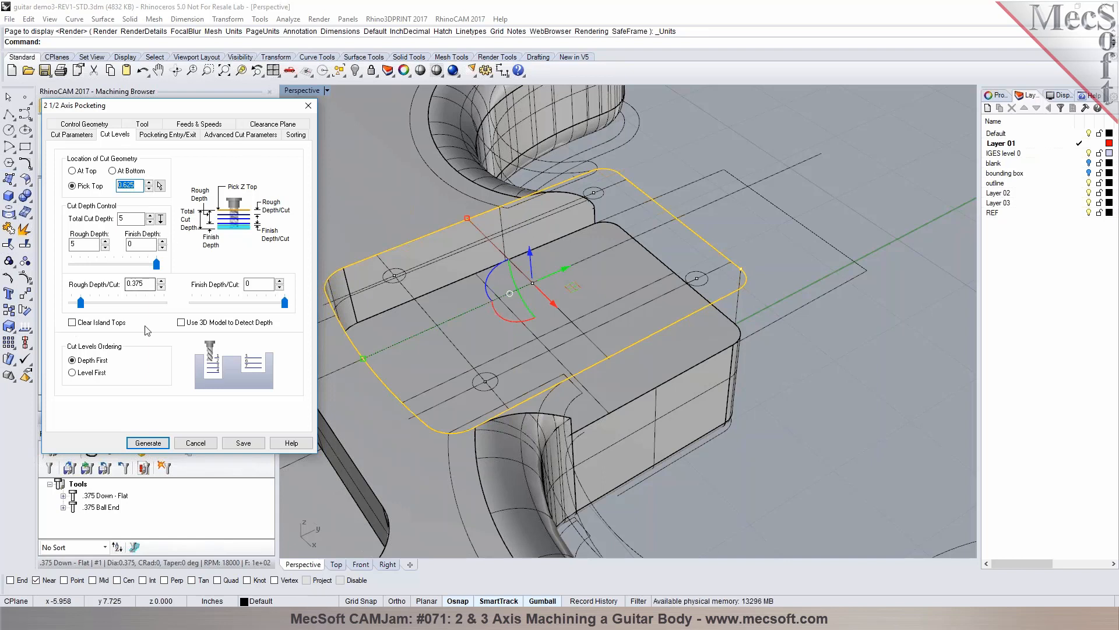
{"action": "left_click", "coordinate": [165, 135]}
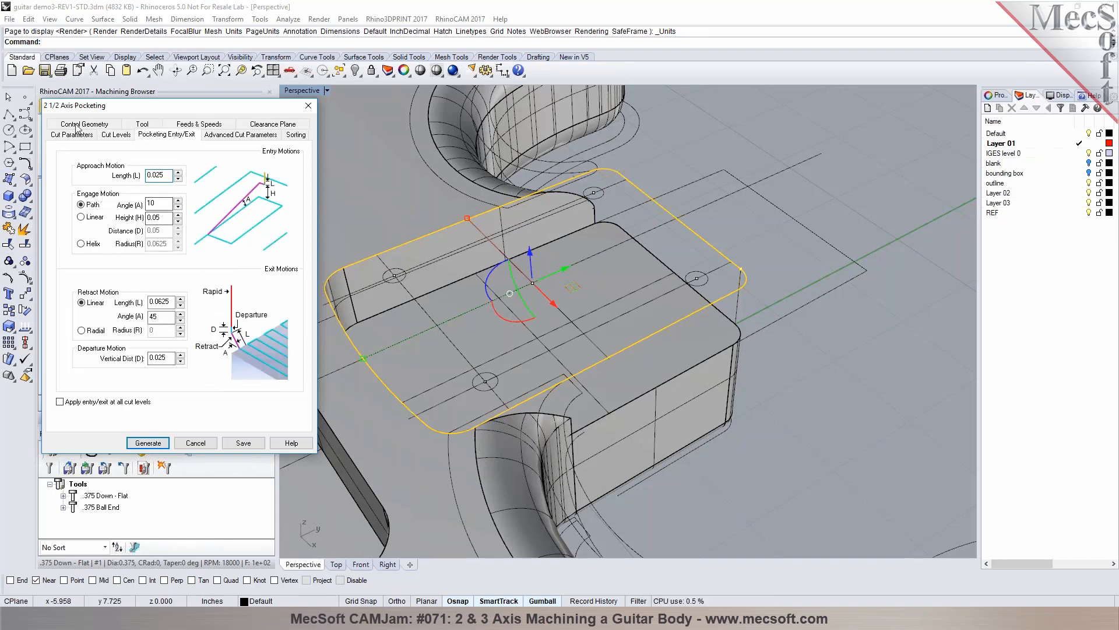
{"action": "left_click", "coordinate": [150, 443]}
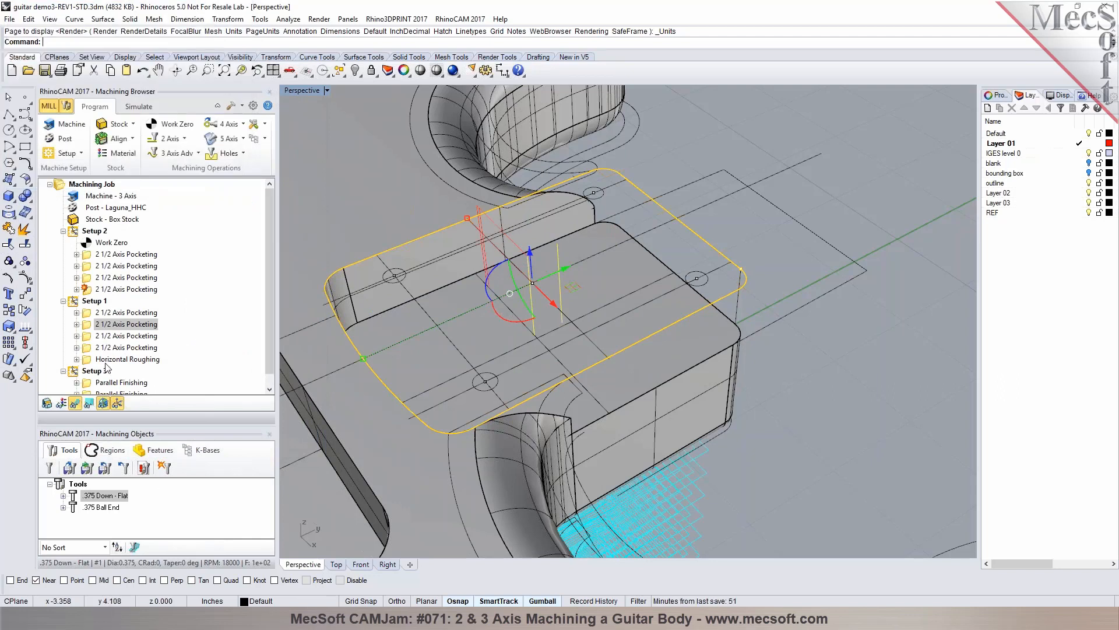
Replace the machining region of Setup 1's second pocketing operation with the extended neck pocket curve
{"action": "double_click", "coordinate": [93, 326]}
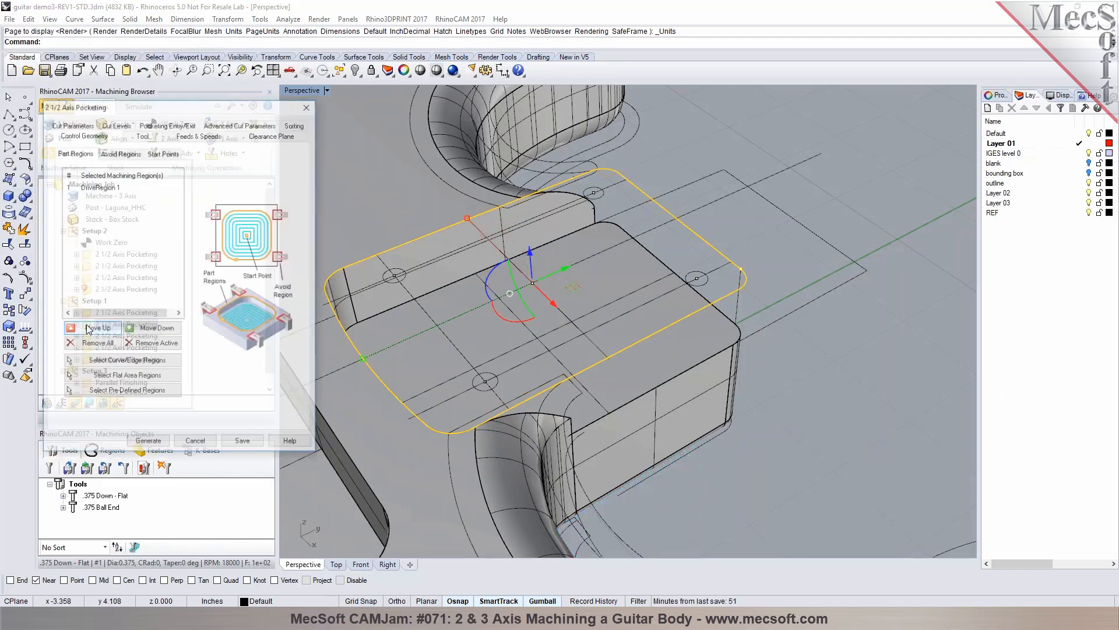
{"action": "left_click", "coordinate": [116, 124]}
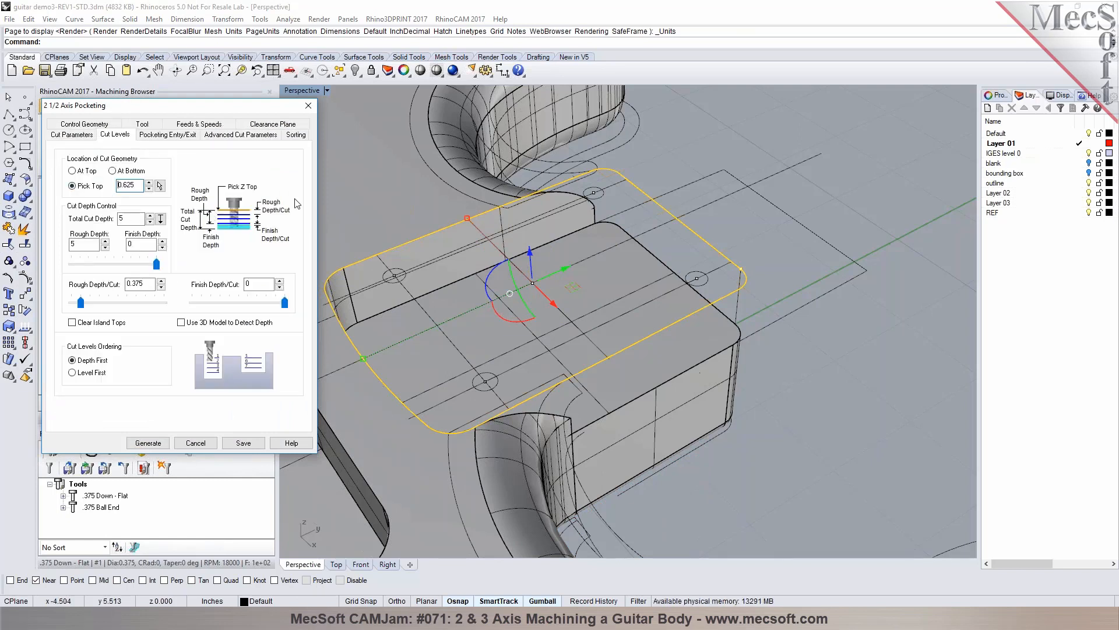
{"action": "left_click", "coordinate": [73, 134]}
{"action": "left_click", "coordinate": [82, 124]}
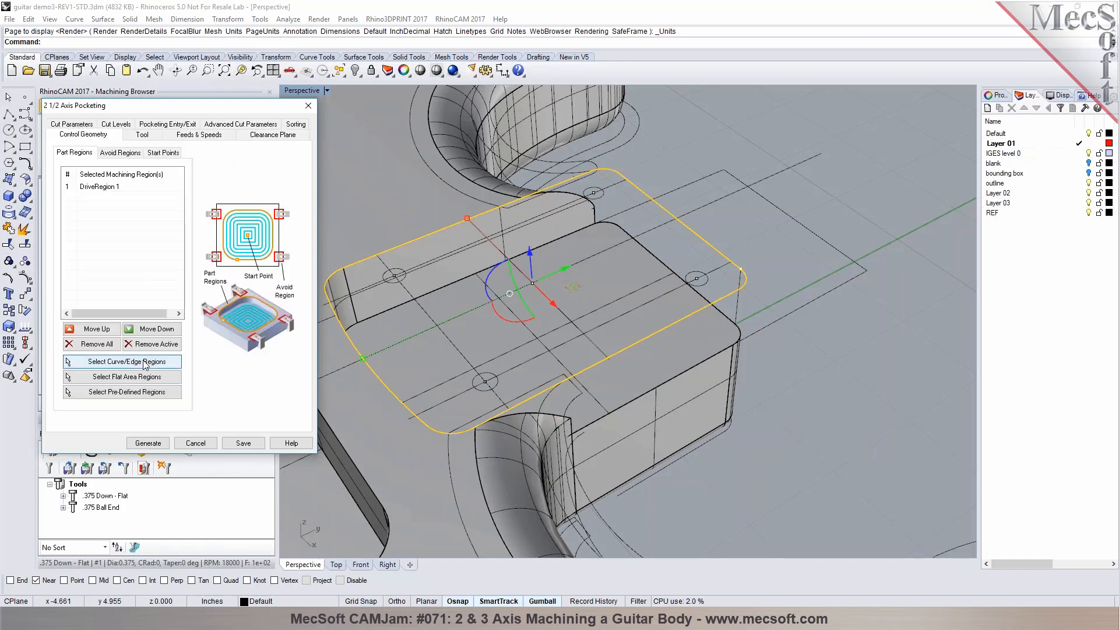
{"action": "left_click", "coordinate": [94, 344]}
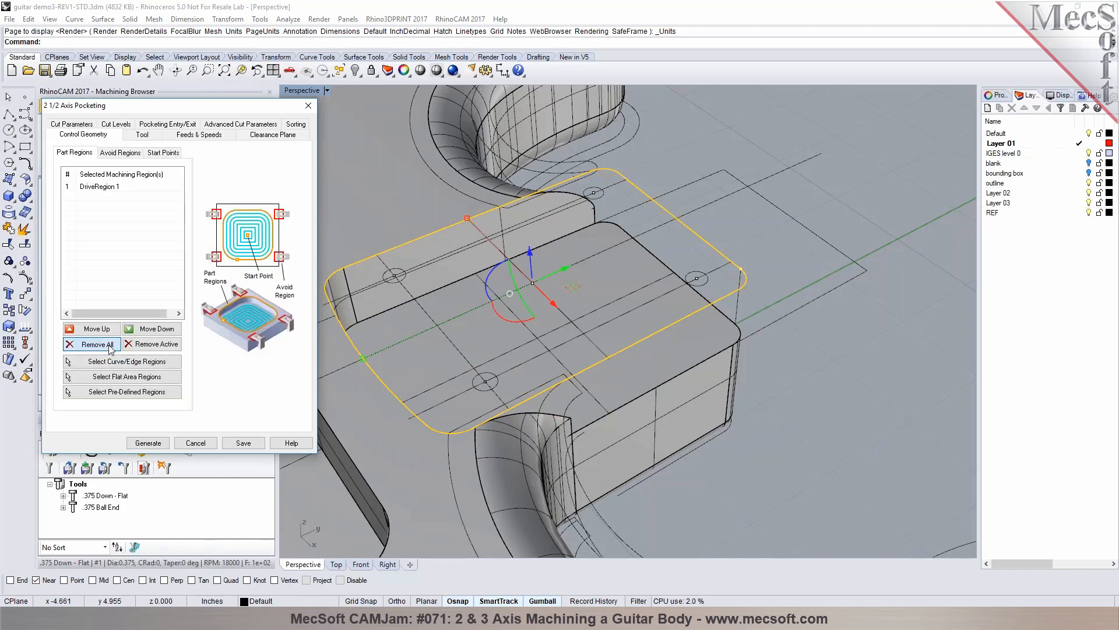
{"action": "left_click", "coordinate": [151, 362]}
{"action": "left_click", "coordinate": [788, 213]}
{"action": "right_click", "coordinate": [779, 243]}
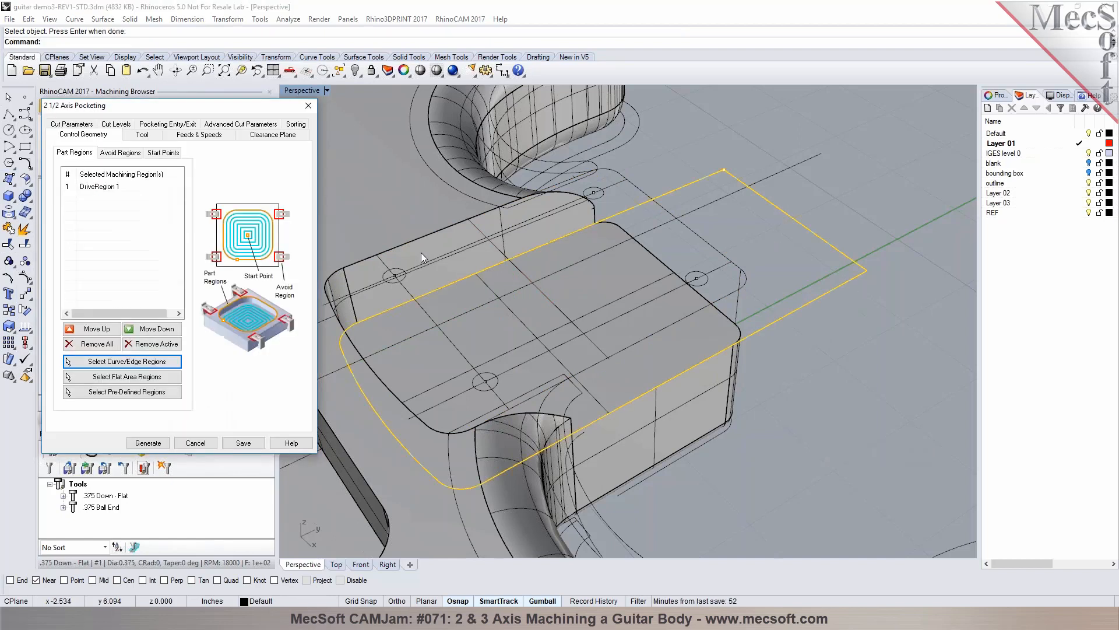
Locate the cut geometry at the bottom and pick two points on the neck pocket wall for a 0.625 total cut depth
{"action": "left_click", "coordinate": [142, 135]}
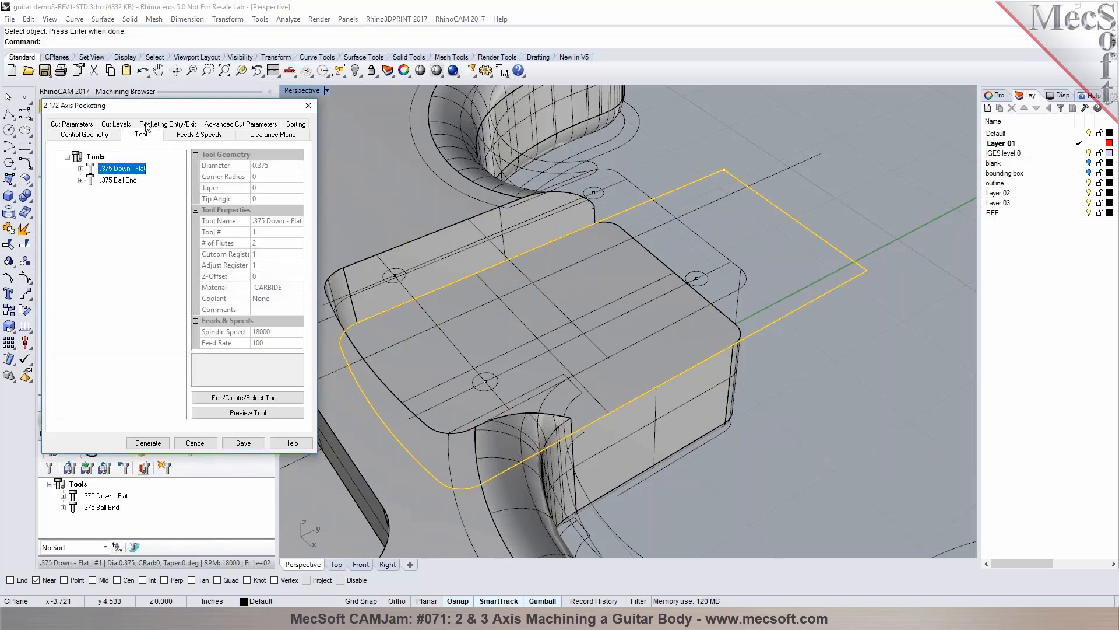
{"action": "left_click", "coordinate": [120, 124]}
{"action": "left_click", "coordinate": [125, 173]}
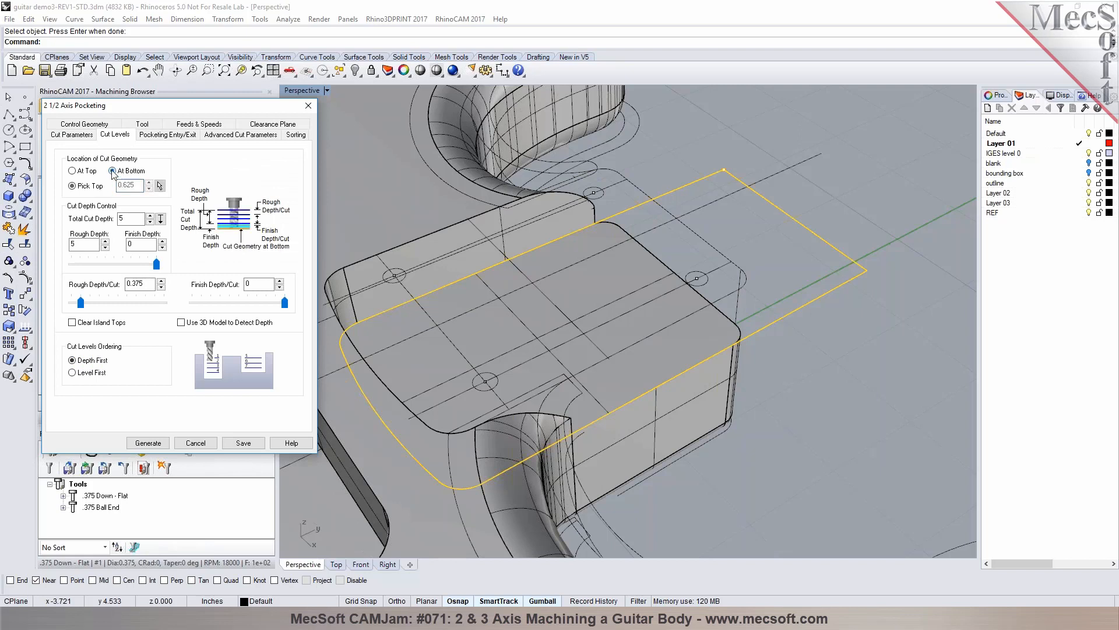
{"action": "left_click", "coordinate": [160, 219]}
{"action": "left_click", "coordinate": [460, 221]}
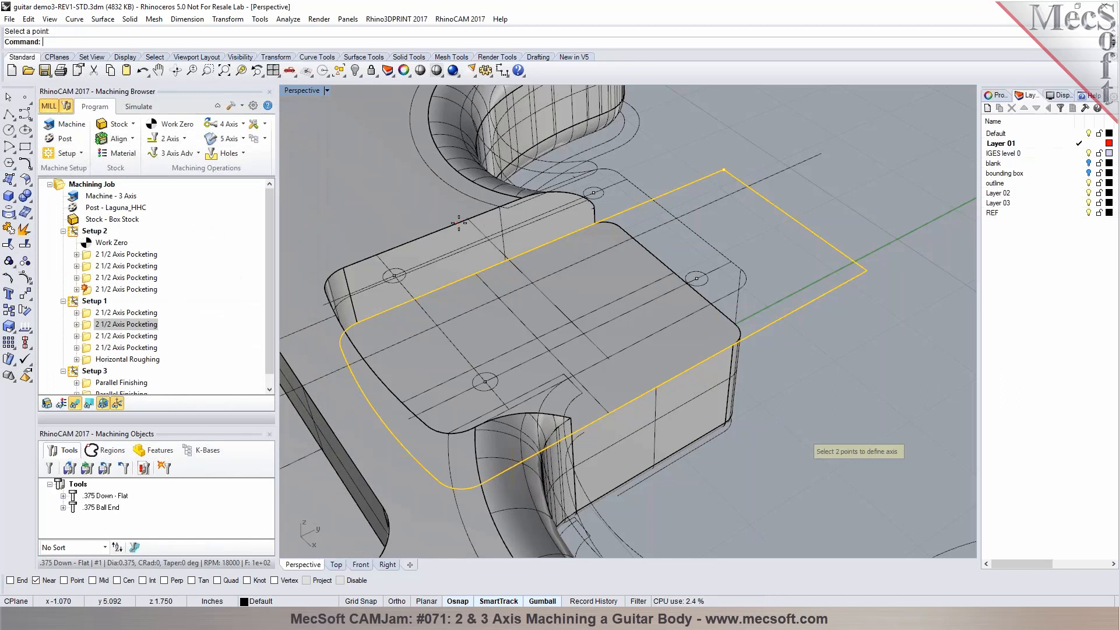
{"action": "left_click", "coordinate": [468, 276]}
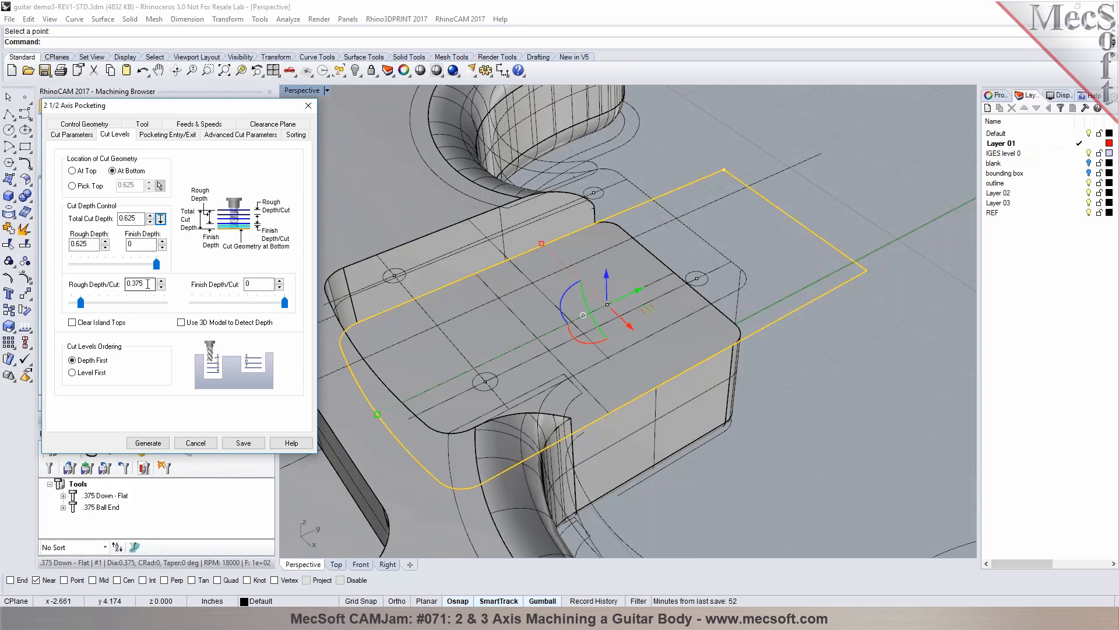
Set the rough depth per cut to 0.125 and generate the neck pocket toolpath
{"action": "left_click_drag", "start_coordinate": [147, 284], "coordinate": [86, 281]}
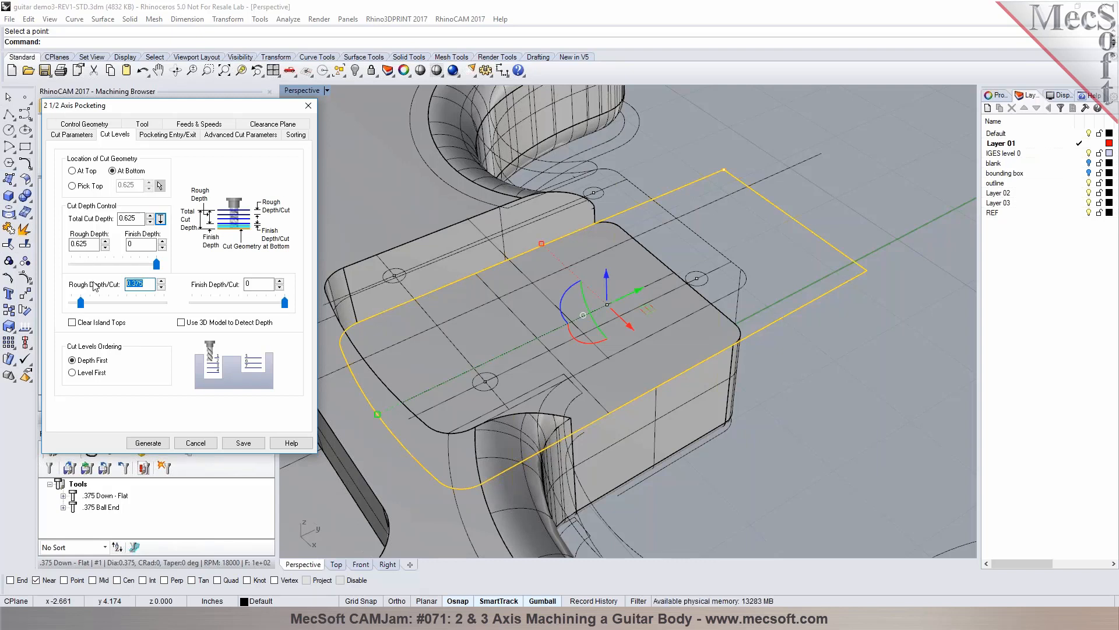
{"action": "type", "text": "0.125"}
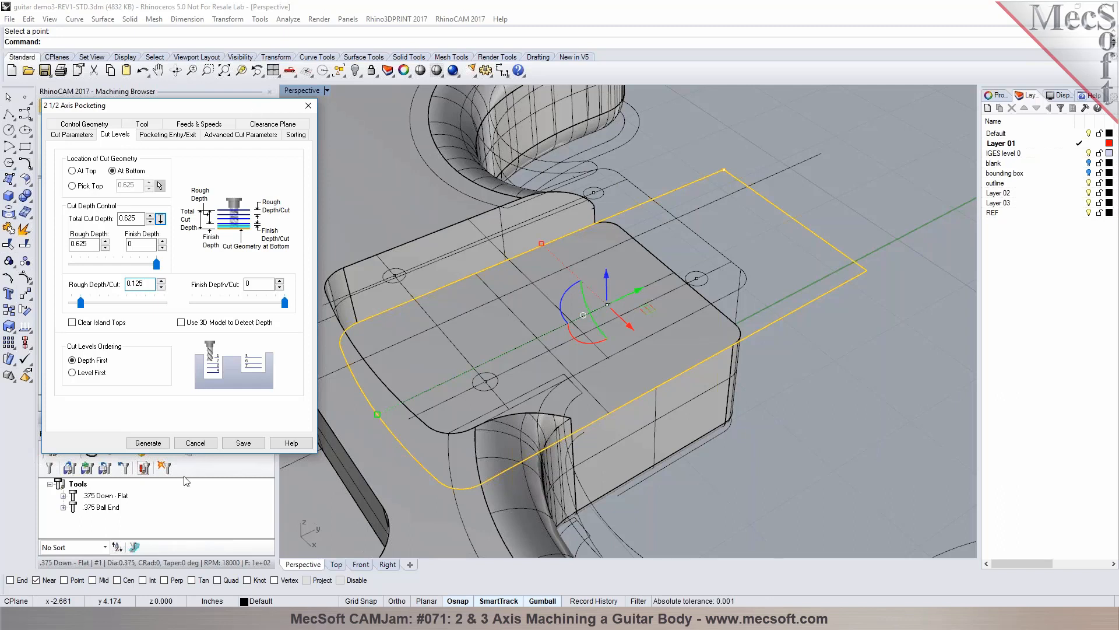
{"action": "left_click", "coordinate": [148, 443]}
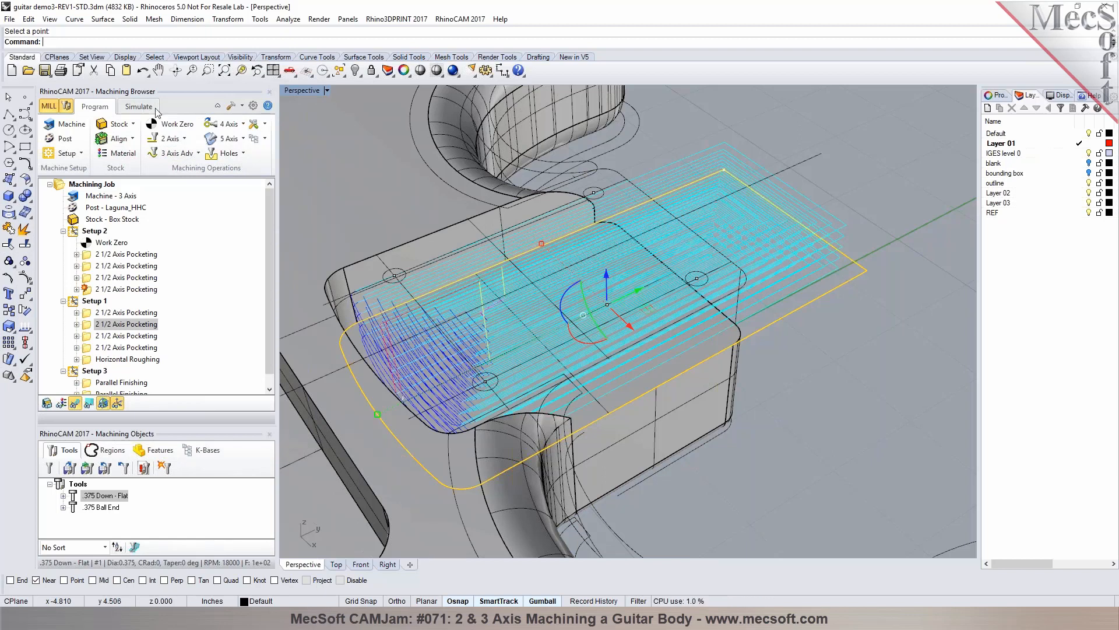
Play the simulation of the regenerated neck pocket toolpath
{"action": "left_click", "coordinate": [139, 110]}
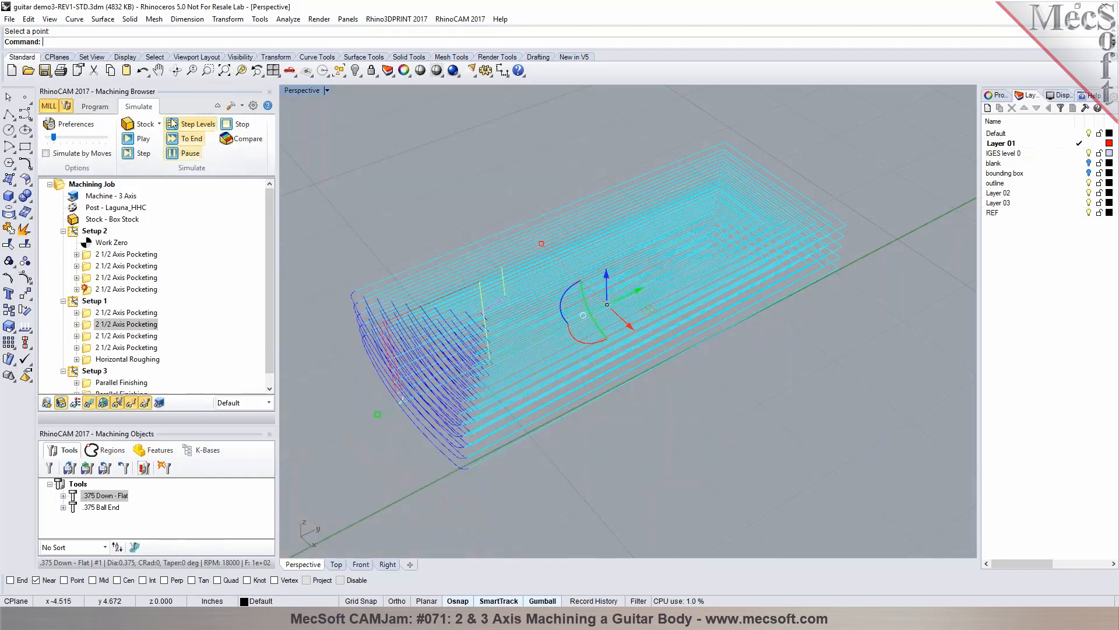
{"action": "left_click", "coordinate": [143, 139]}
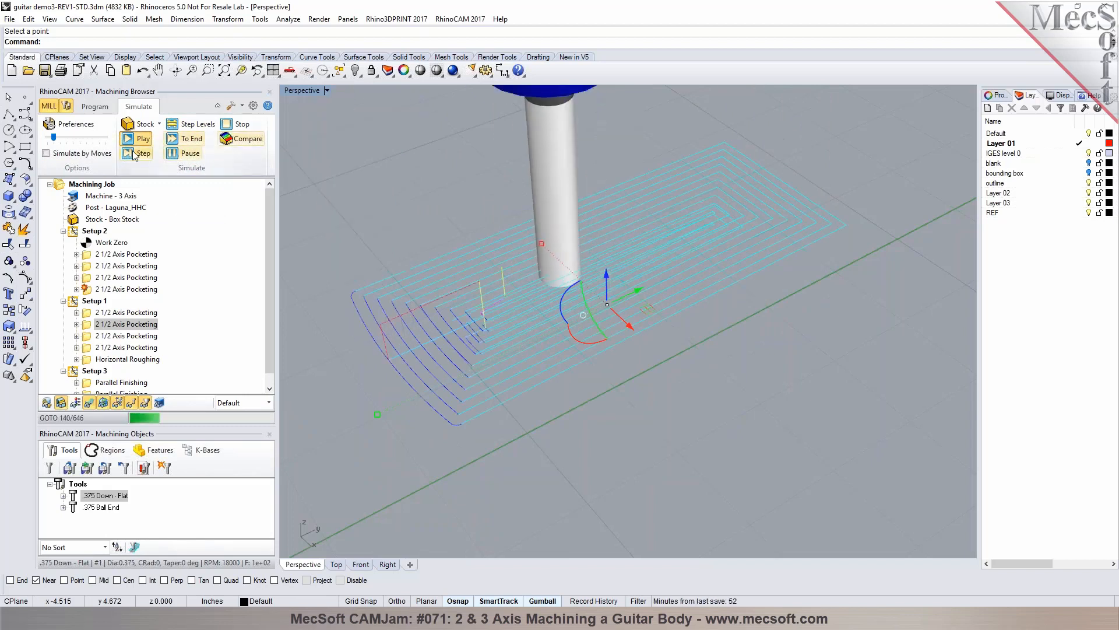
Stop the simulation, move the neck pocket operation from Setup 1 into Setup 2 and regenerate it
{"action": "left_click", "coordinate": [240, 125]}
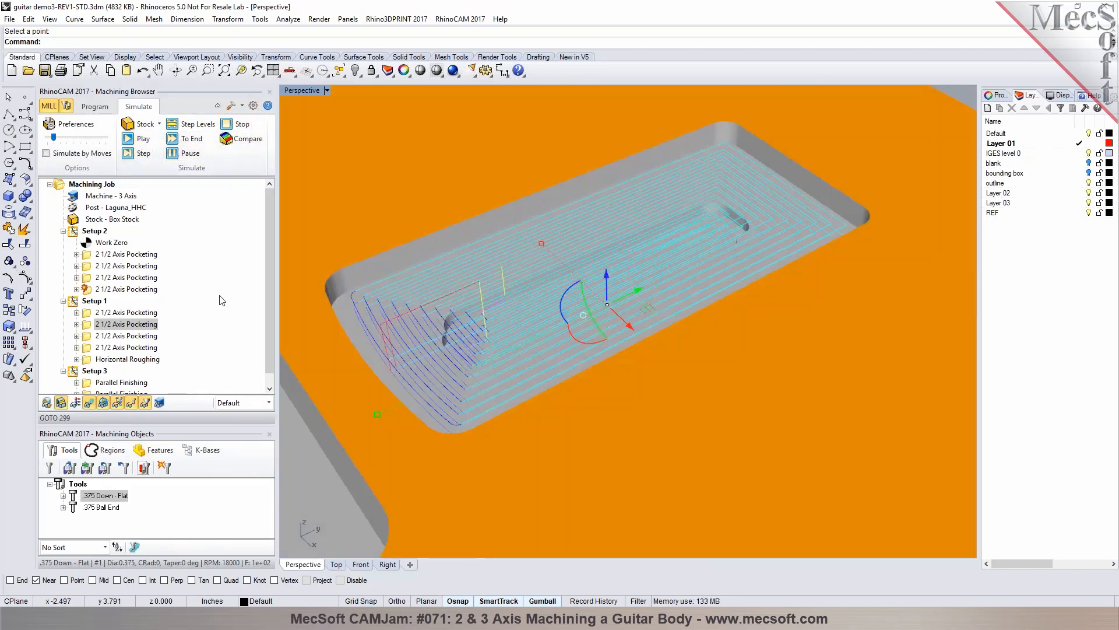
{"action": "left_click", "coordinate": [87, 312]}
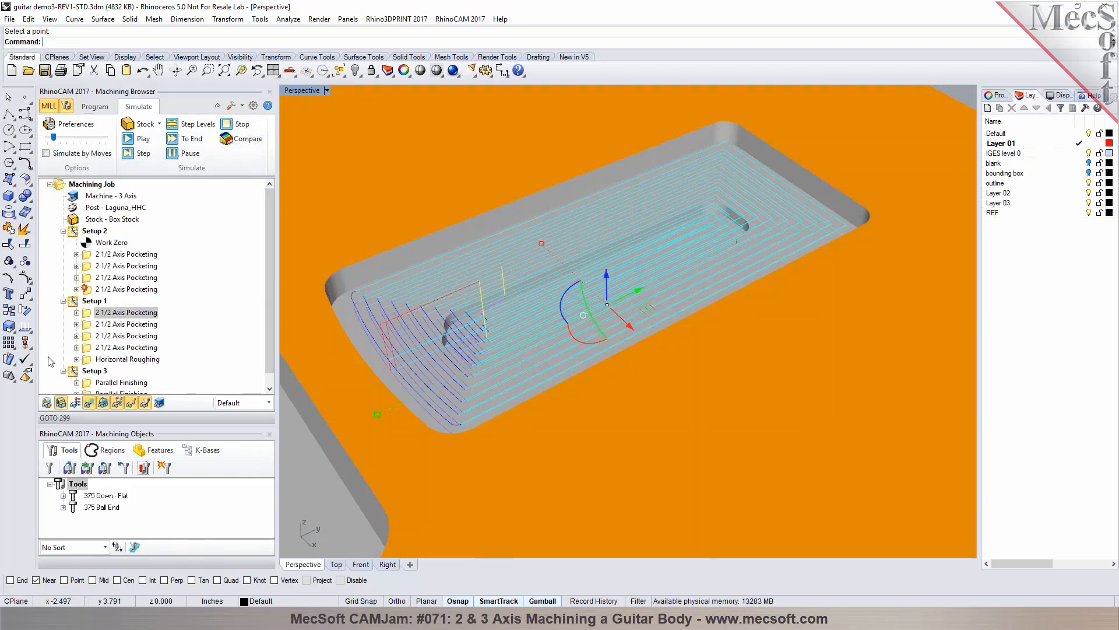
{"action": "left_click_drag", "start_coordinate": [92, 318], "coordinate": [89, 293]}
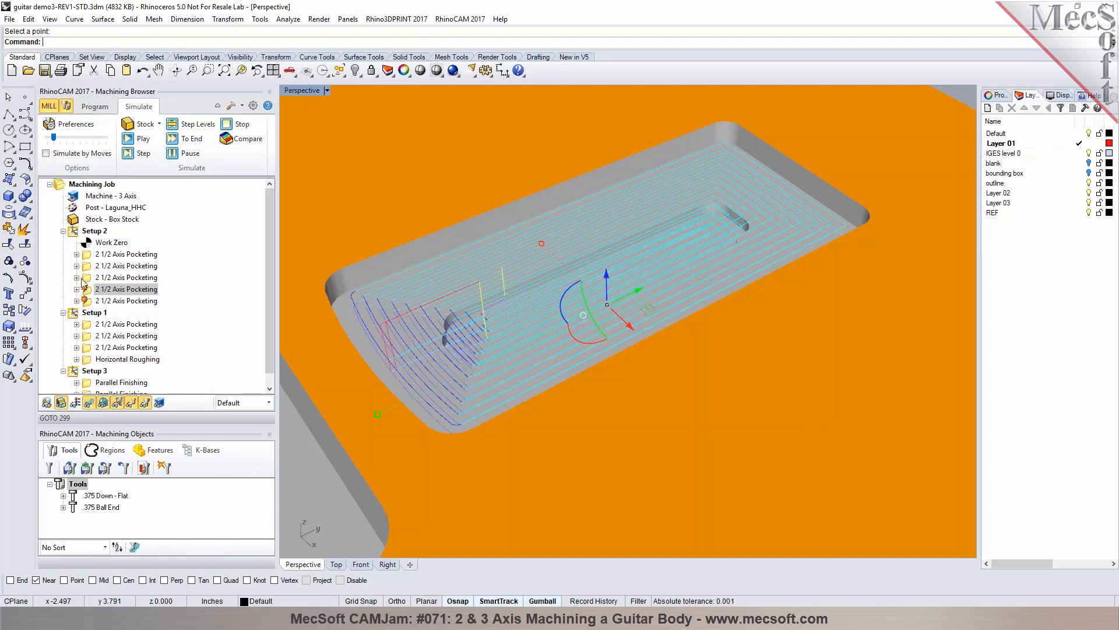
{"action": "right_click", "coordinate": [88, 293]}
{"action": "left_click", "coordinate": [111, 296]}
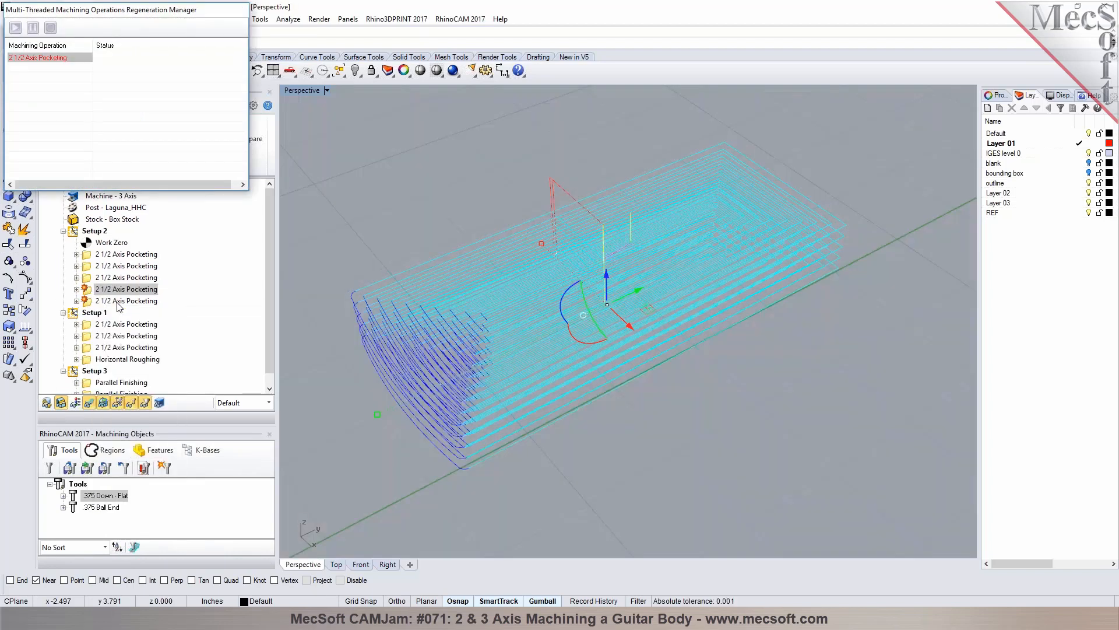
Simulate the neck pocket operation in Setup 2 and run Simulate Until on it
{"action": "left_click", "coordinate": [143, 140]}
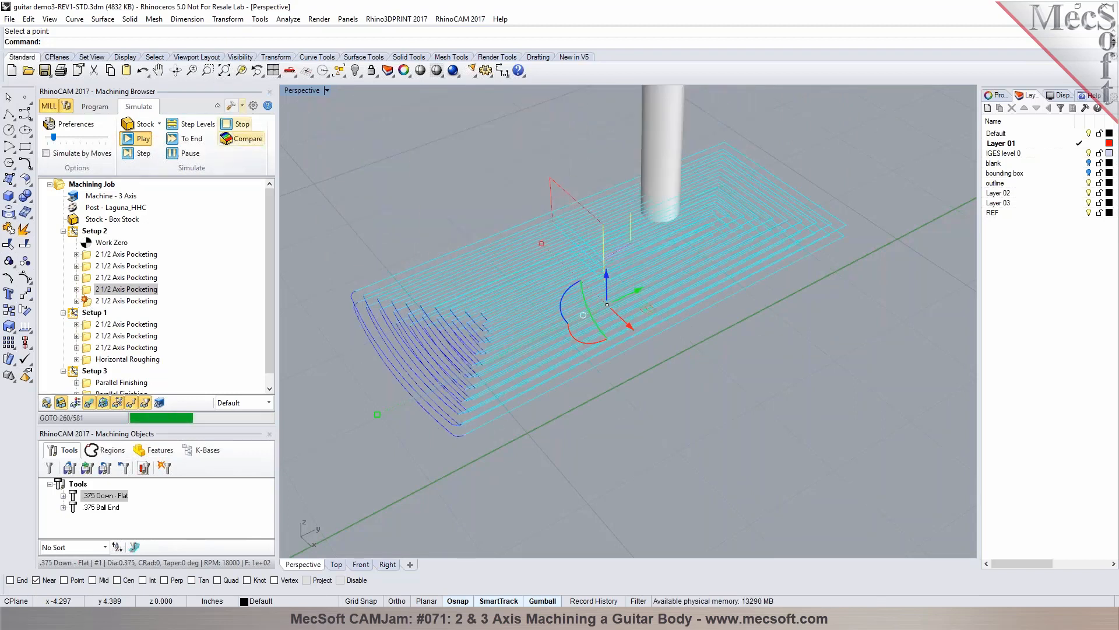
{"action": "left_click", "coordinate": [255, 138]}
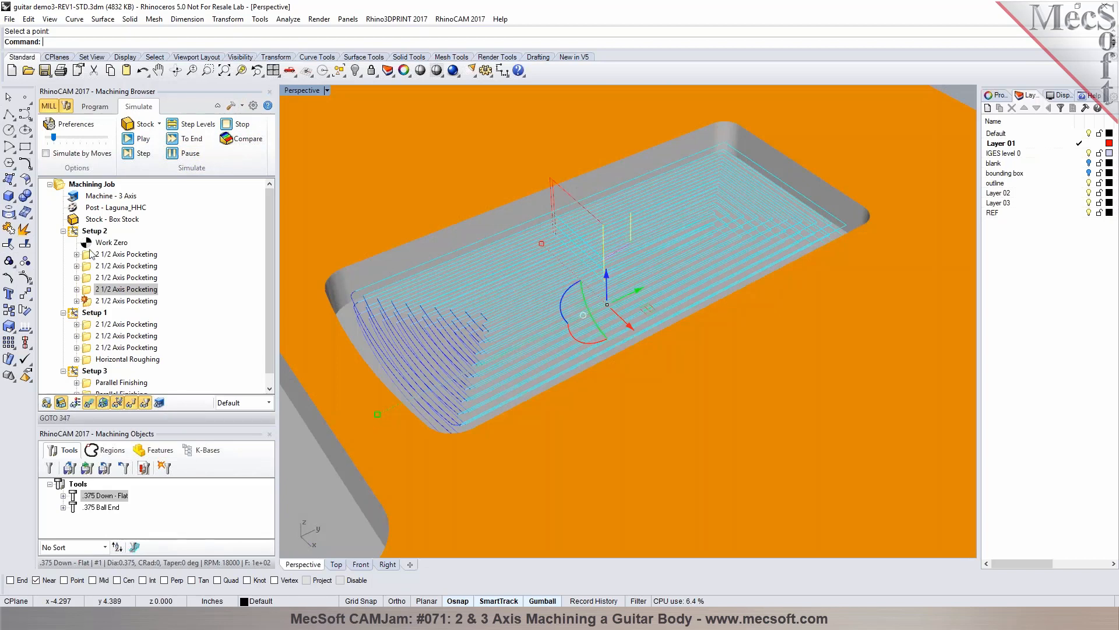
{"action": "left_click", "coordinate": [90, 257]}
{"action": "left_click", "coordinate": [112, 289]}
{"action": "right_click", "coordinate": [112, 289]}
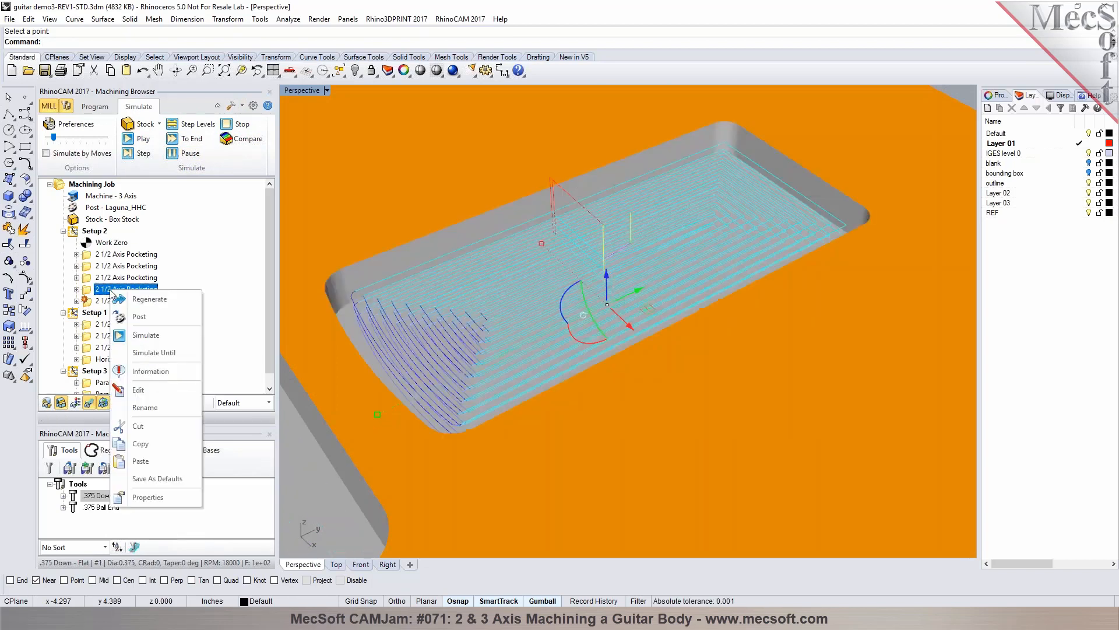
{"action": "left_click", "coordinate": [155, 353]}
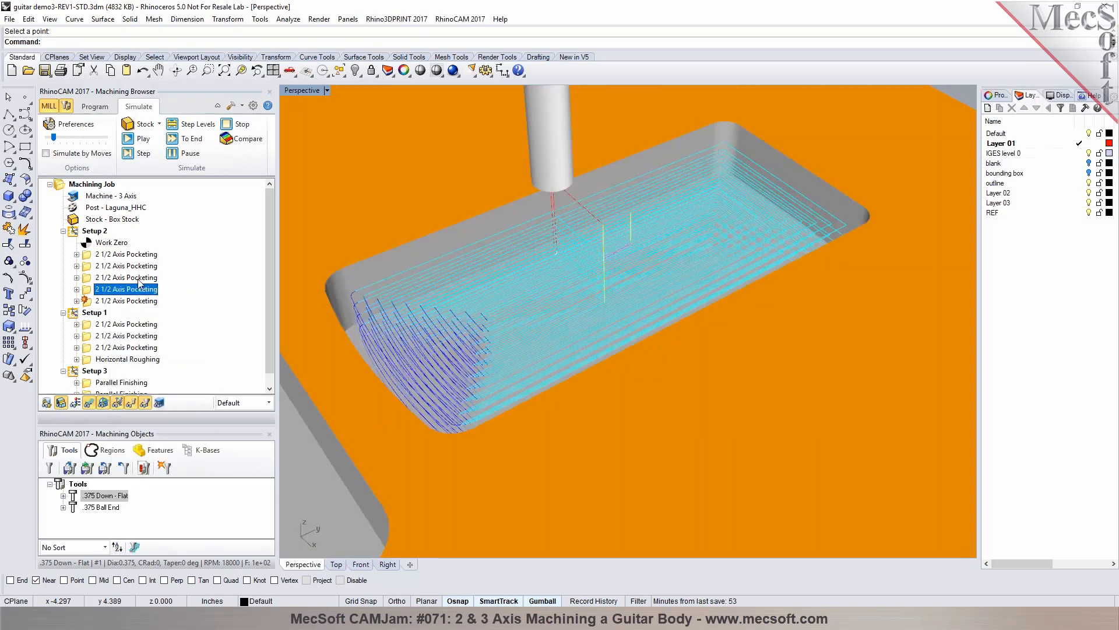
Play the neck pocket simulation at maximum speed with the toolpath hidden and inspect the finished cut in the stock
{"action": "left_click", "coordinate": [145, 139]}
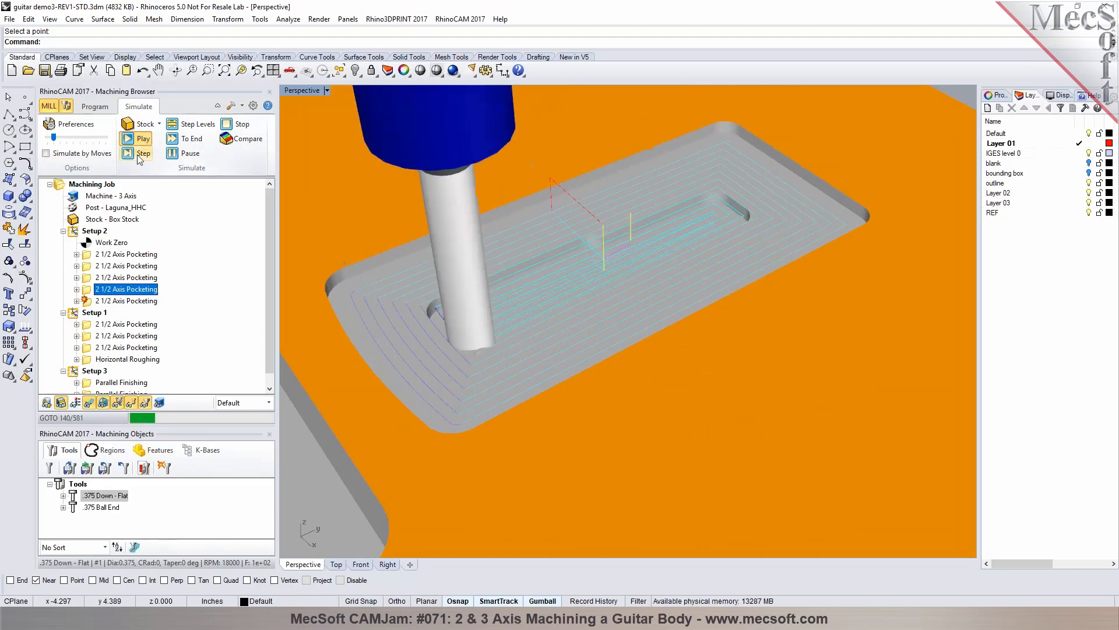
{"action": "left_click_drag", "start_coordinate": [53, 137], "coordinate": [105, 137]}
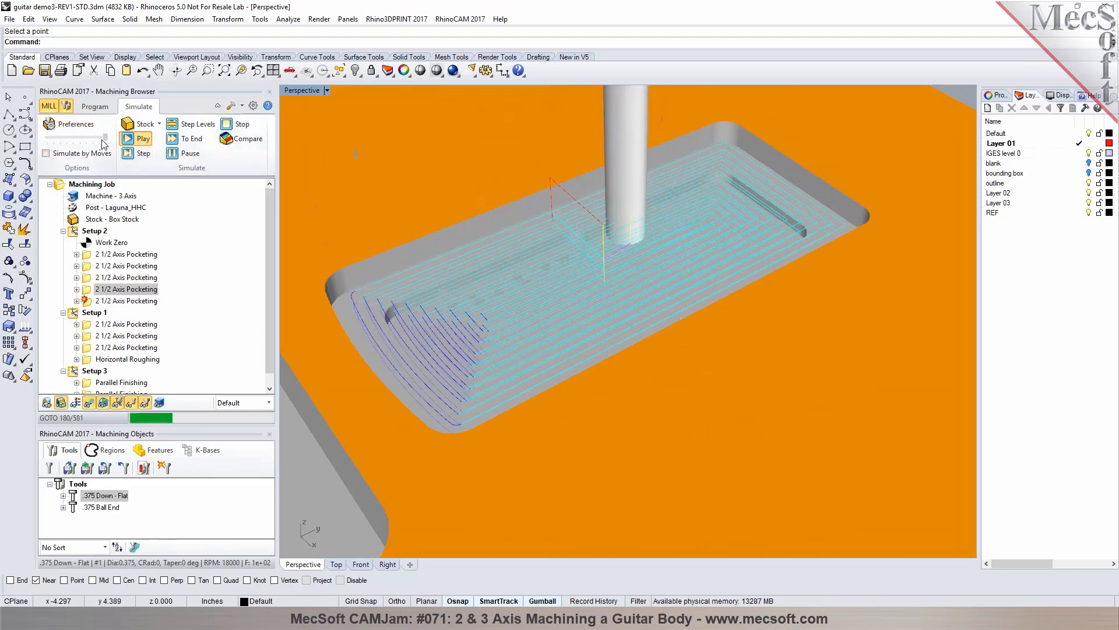
{"action": "left_click", "coordinate": [89, 402]}
{"action": "mouse_move", "coordinate": [630, 326]}
{"action": "right_mouse_down"}
{"action": "mouse_move", "coordinate": [652, 347]}
{"action": "mouse_move", "coordinate": [624, 233]}
{"action": "right_mouse_up"}
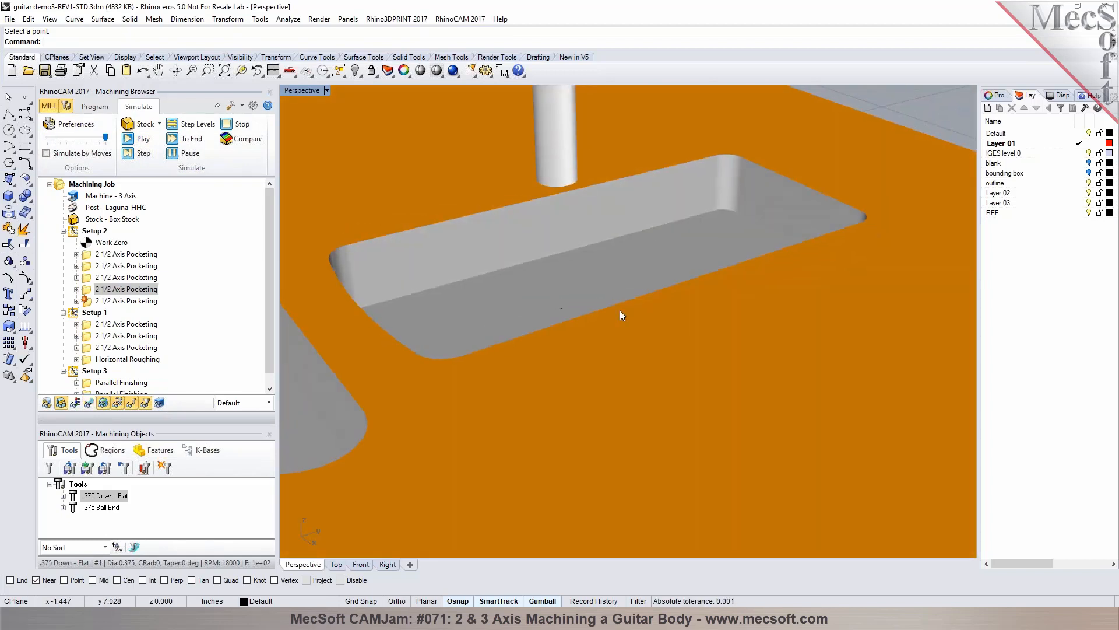
{"action": "scroll", "coordinate": [620, 310], "scroll_direction": "down", "scroll_amount": 8}
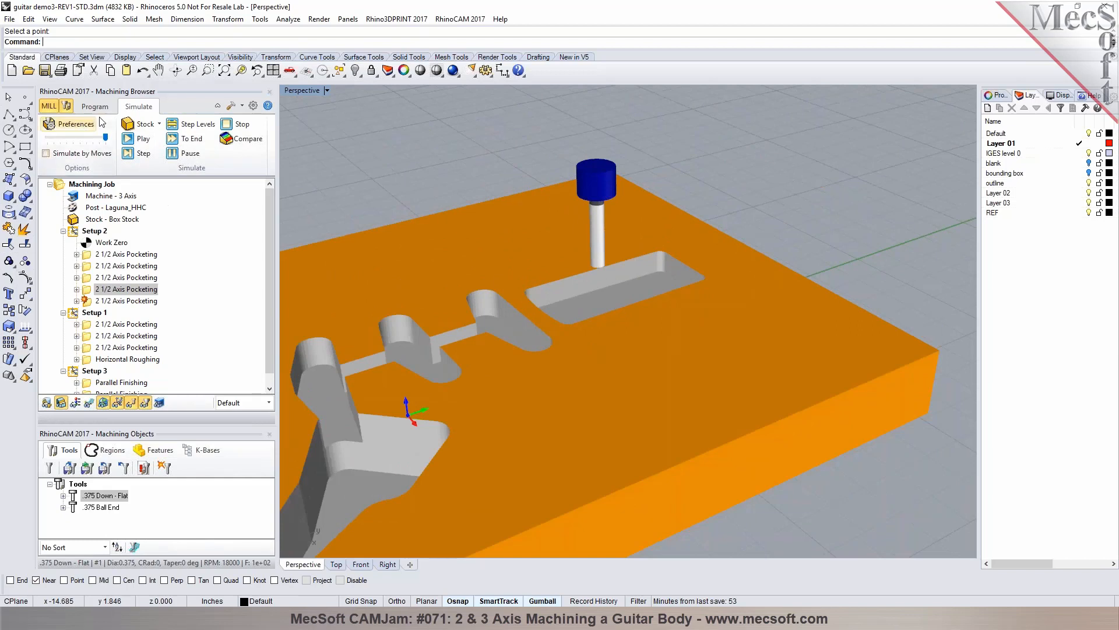
Review the machining regions of Setup 1's pocketing and Horizontal Roughing operations on the guitar body
{"action": "left_click", "coordinate": [95, 106]}
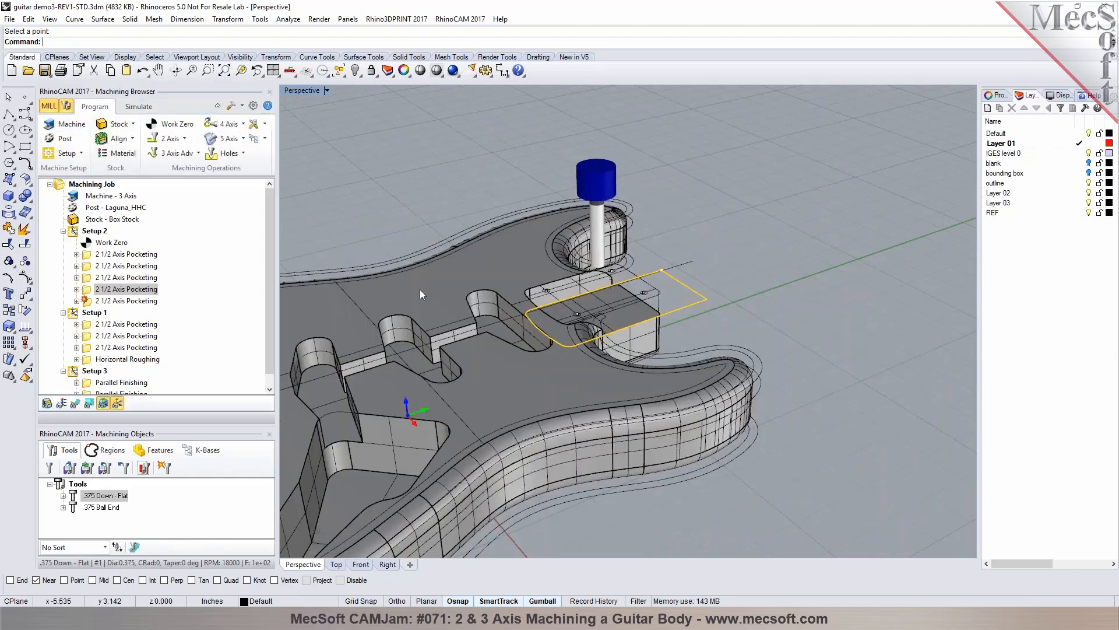
{"action": "scroll", "coordinate": [411, 304], "scroll_direction": "down", "scroll_amount": 5}
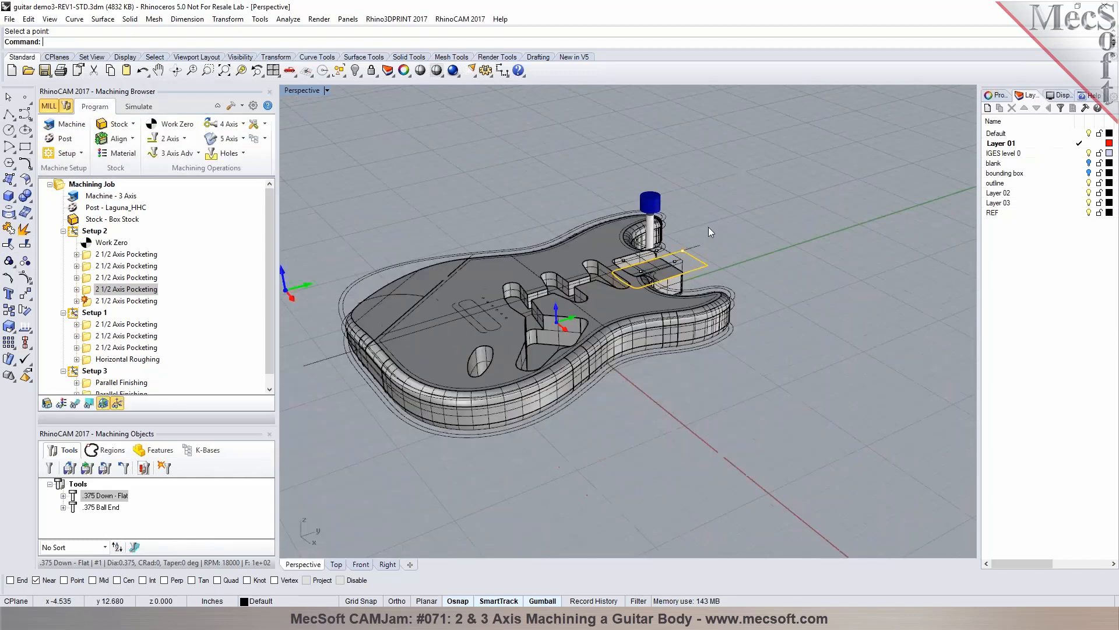
{"action": "left_click", "coordinate": [87, 326]}
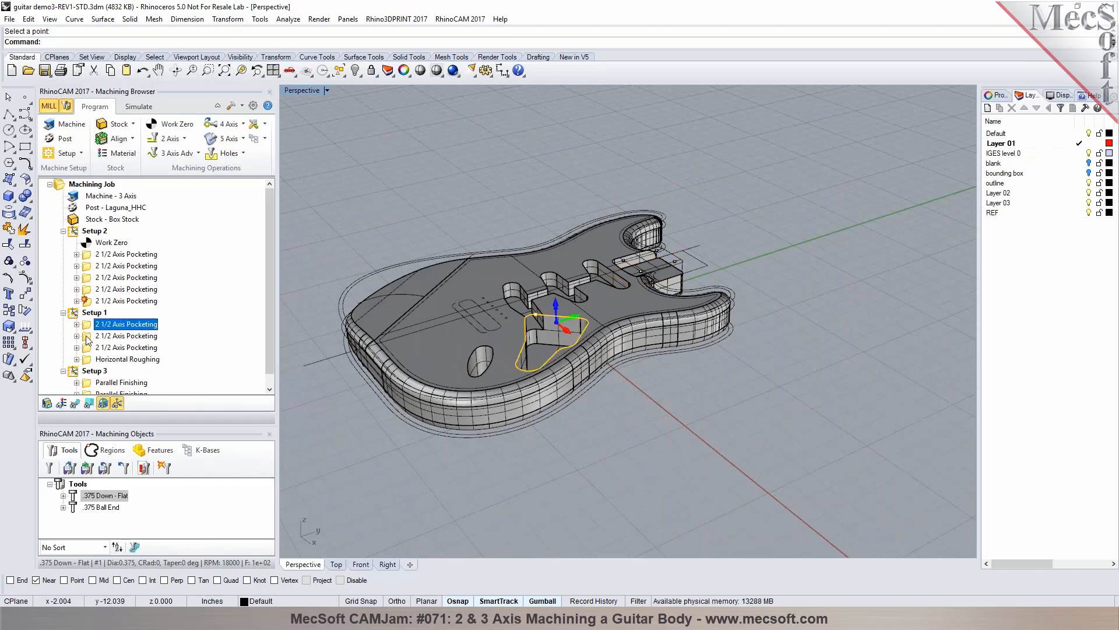
{"action": "left_click", "coordinate": [89, 338]}
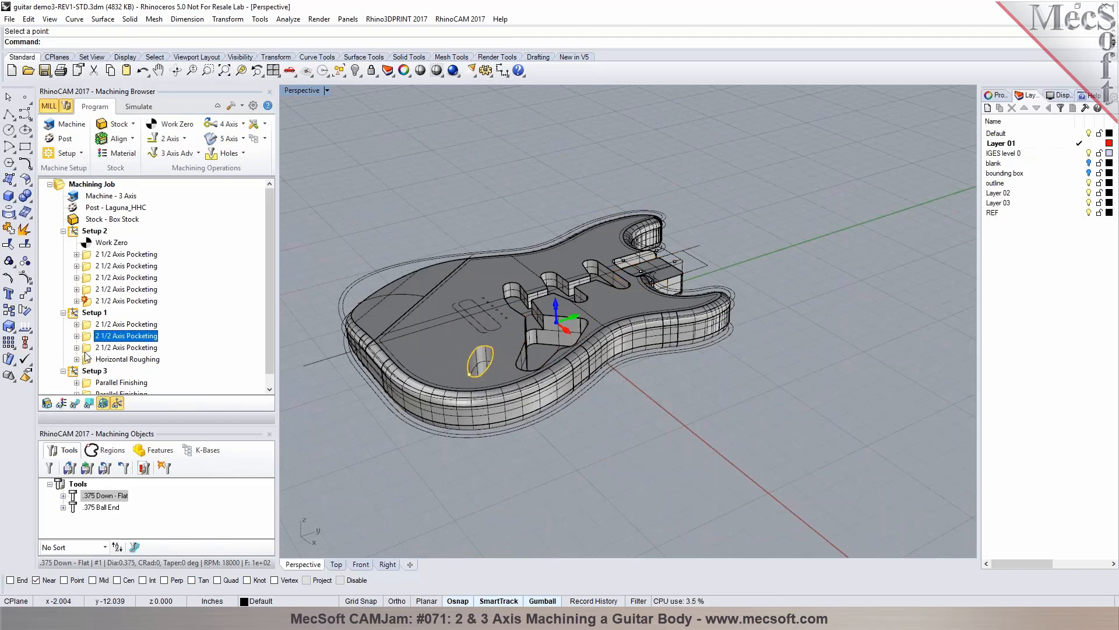
{"action": "left_click", "coordinate": [94, 349]}
{"action": "left_click", "coordinate": [98, 359]}
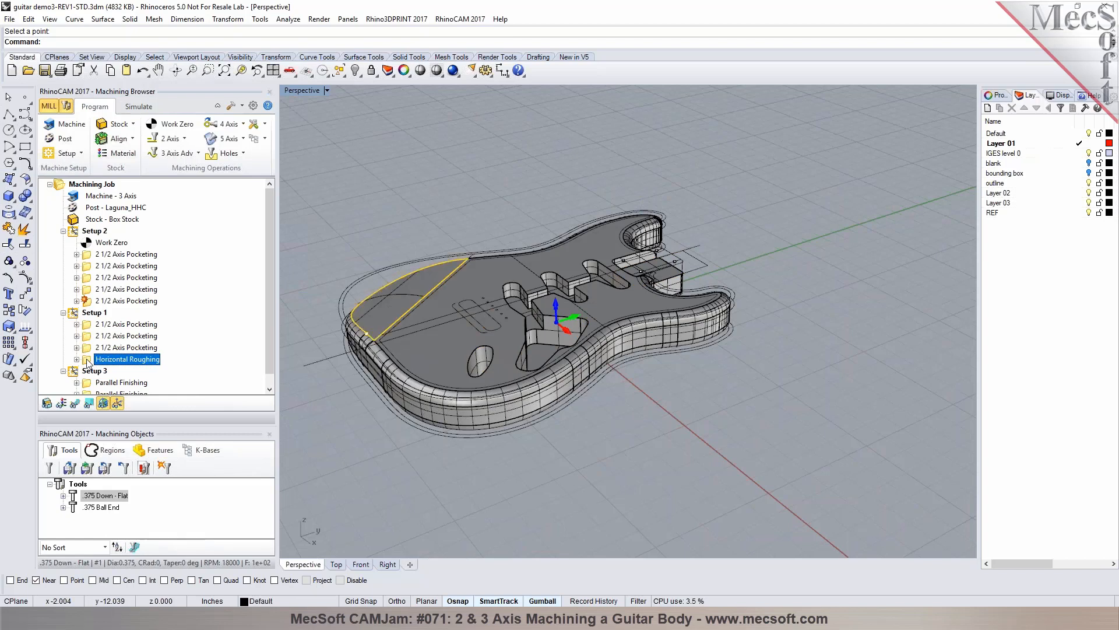
{"action": "right_click_drag", "start_coordinate": [328, 382], "coordinate": [370, 371]}
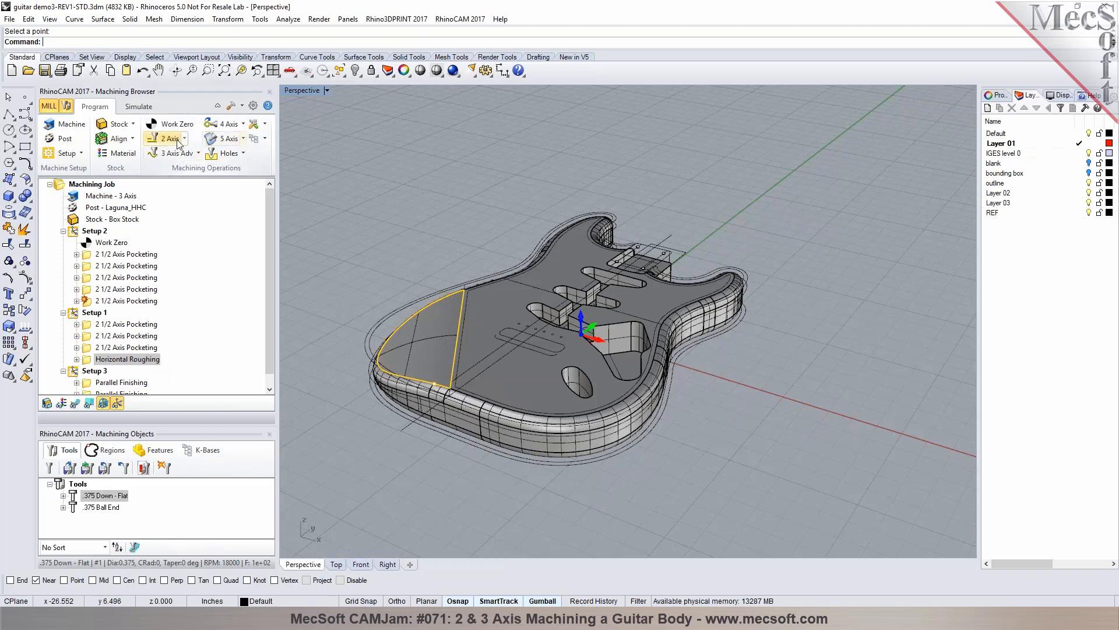
Create a Horizontal Roughing operation after Setup 1's last pocketing operation and clear its containment regions
{"action": "left_click", "coordinate": [88, 348]}
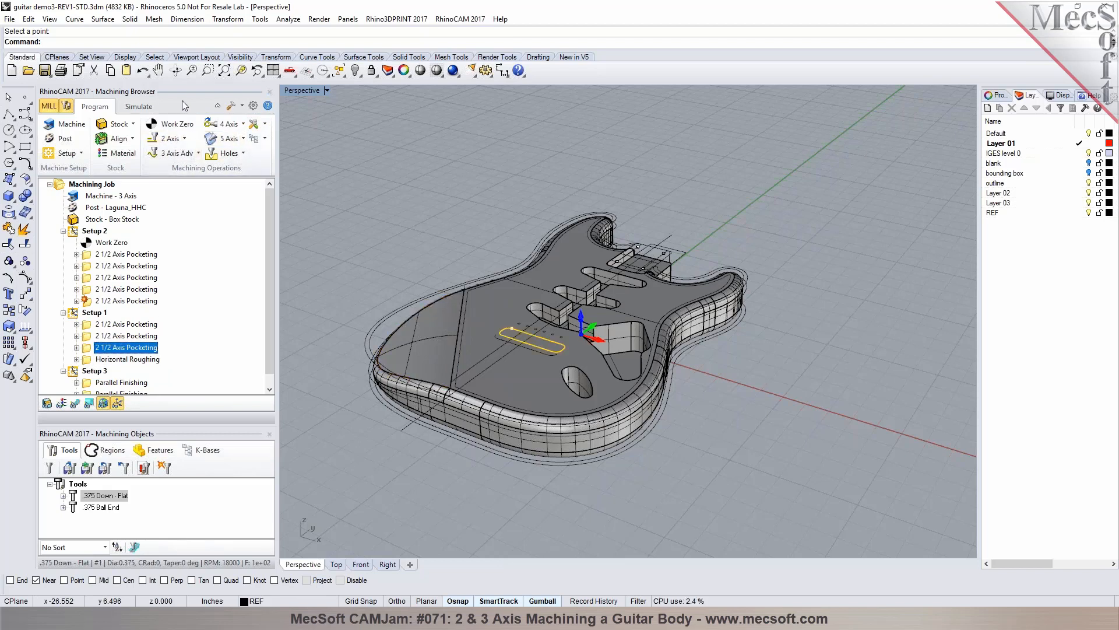
{"action": "left_click", "coordinate": [199, 153]}
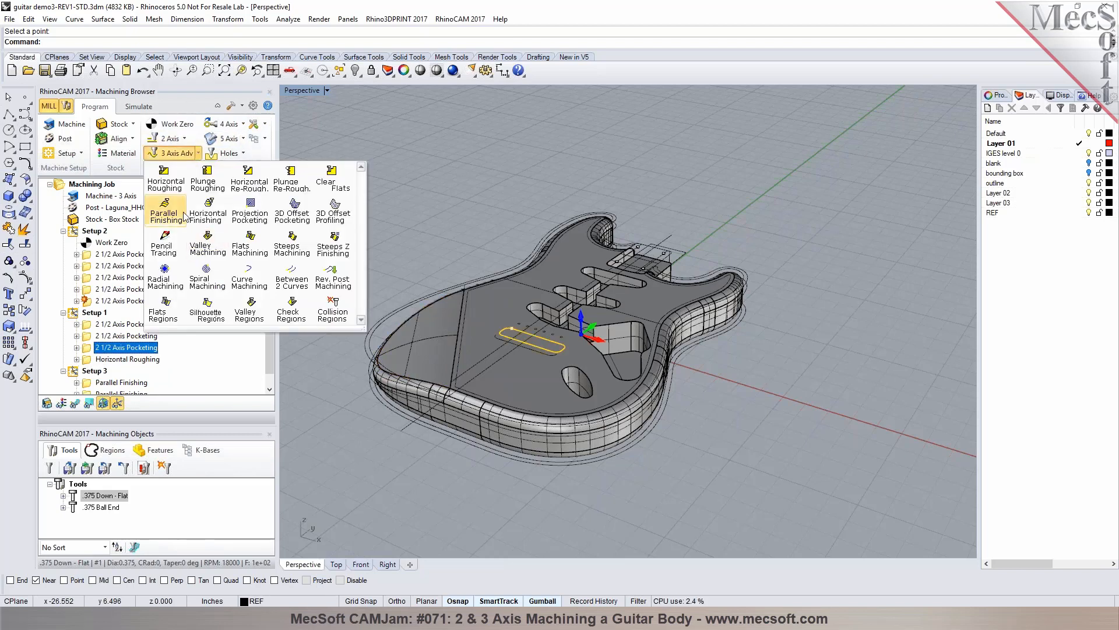
{"action": "left_click", "coordinate": [165, 180]}
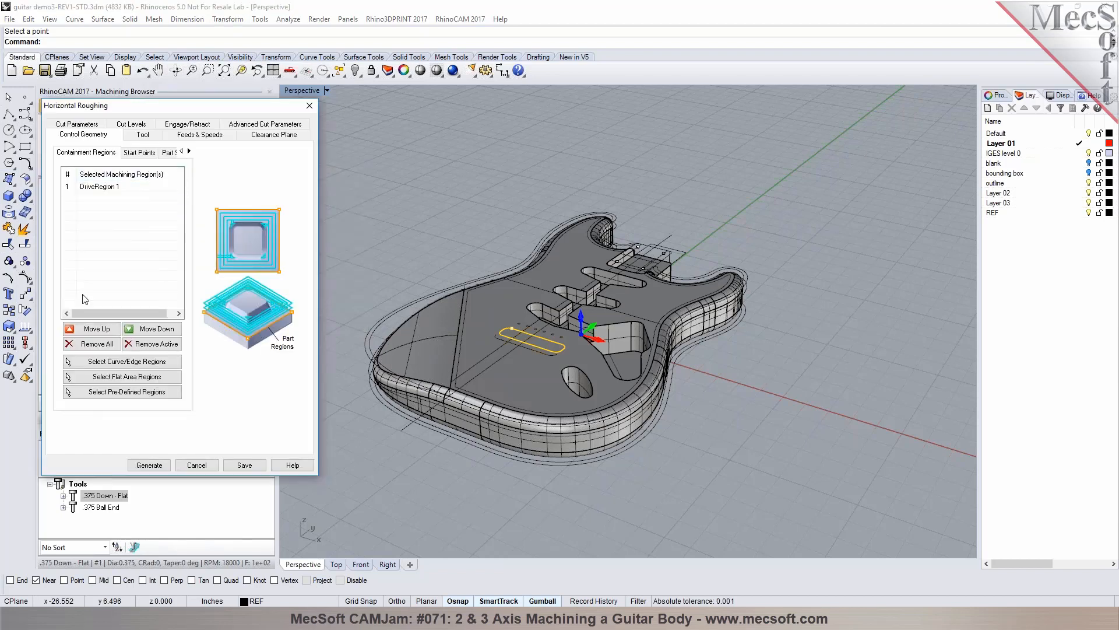
{"action": "left_click", "coordinate": [94, 343]}
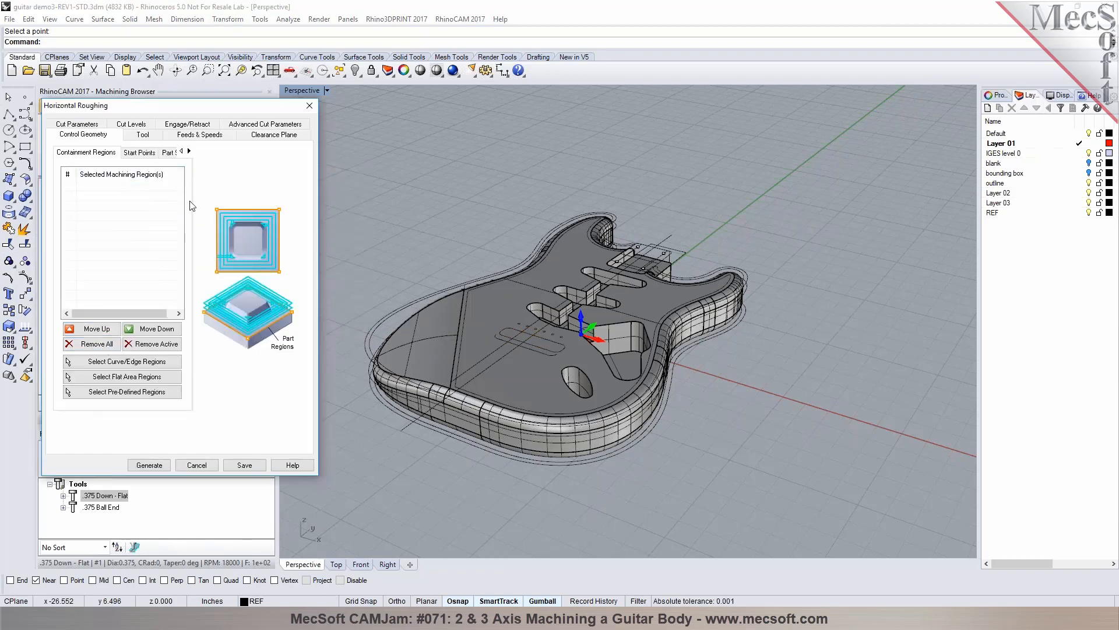
Set the closed band curve around the guitar body's rounded edge and arm contour as the containment region
{"action": "left_click", "coordinate": [114, 361]}
{"action": "scroll", "coordinate": [341, 341], "scroll_direction": "up", "scroll_amount": 5}
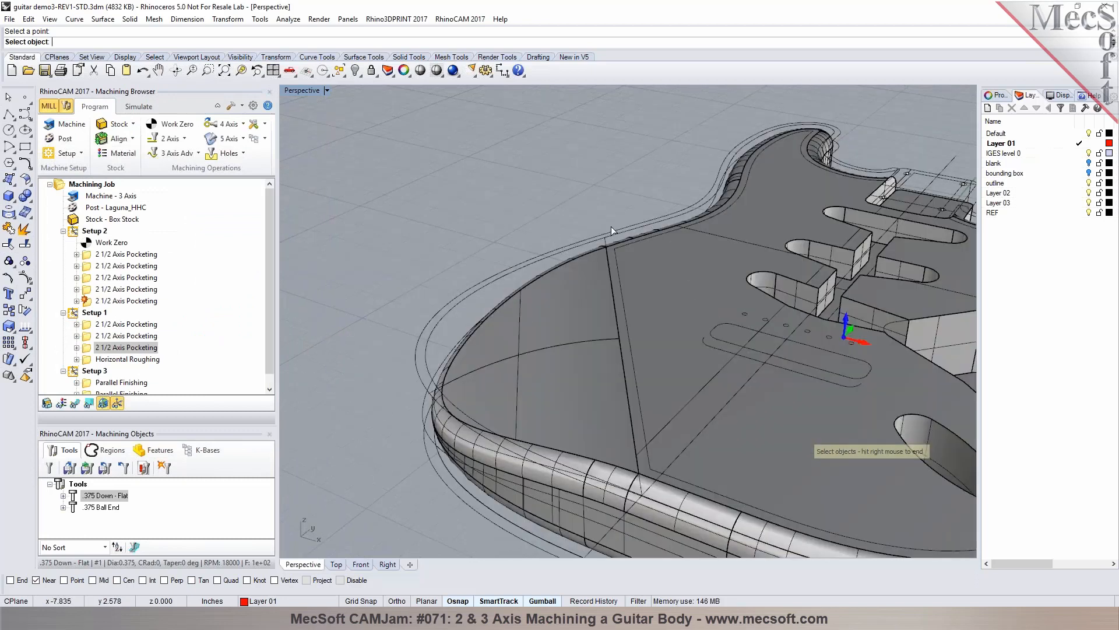
{"action": "left_click", "coordinate": [634, 366]}
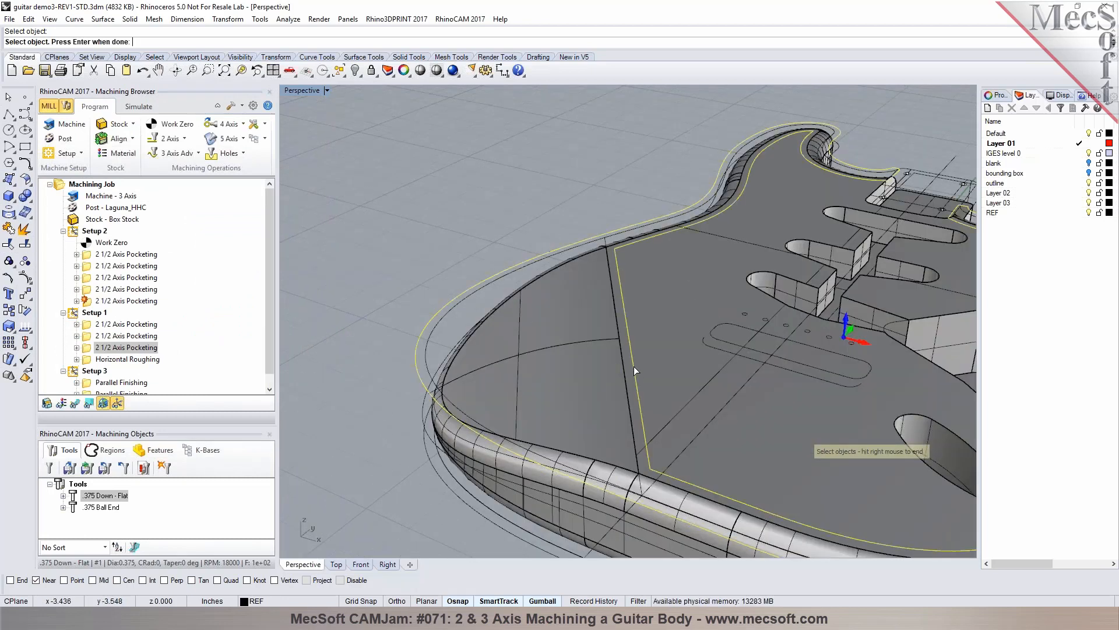
{"action": "scroll", "coordinate": [432, 223], "scroll_direction": "down", "scroll_amount": 5}
{"action": "right_click_drag", "start_coordinate": [432, 224], "coordinate": [661, 290]}
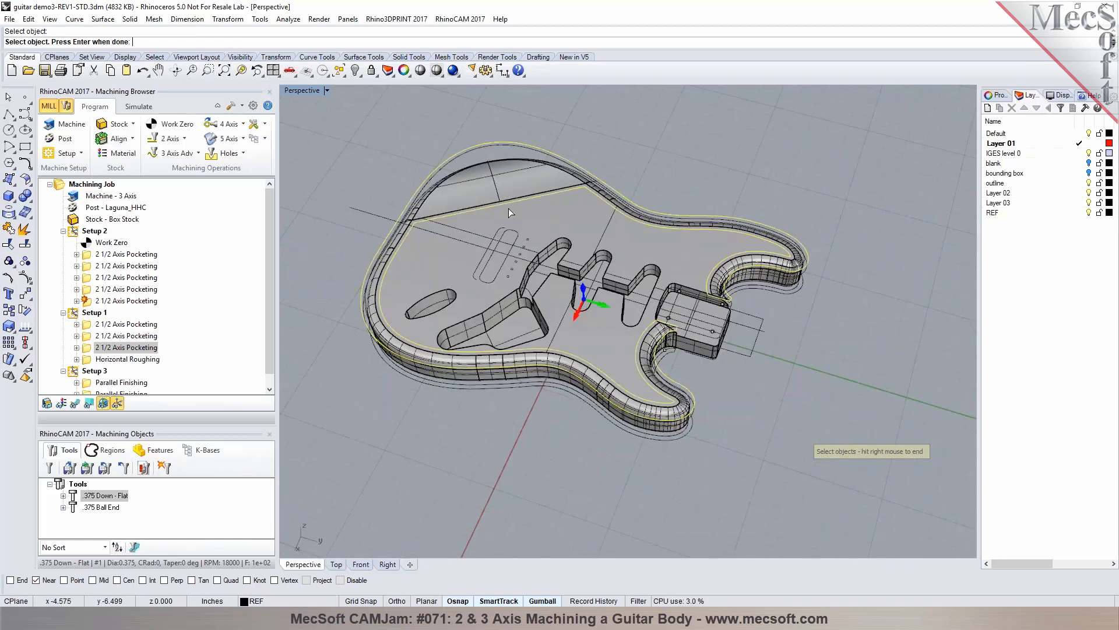
{"action": "right_click_drag", "start_coordinate": [729, 386], "coordinate": [860, 357]}
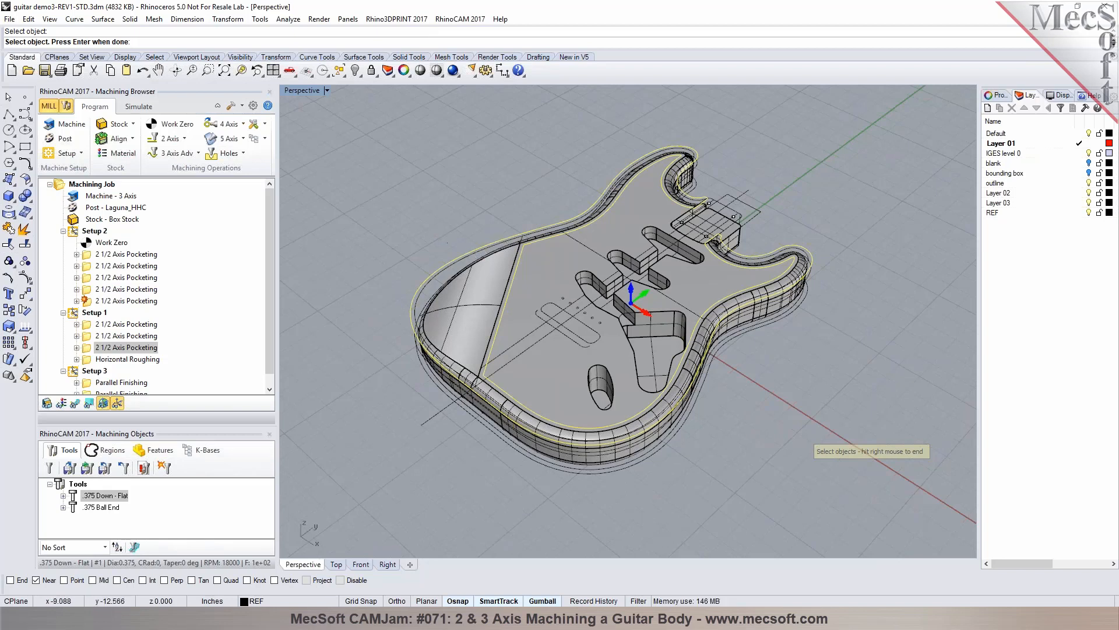
{"action": "right_click", "coordinate": [407, 226]}
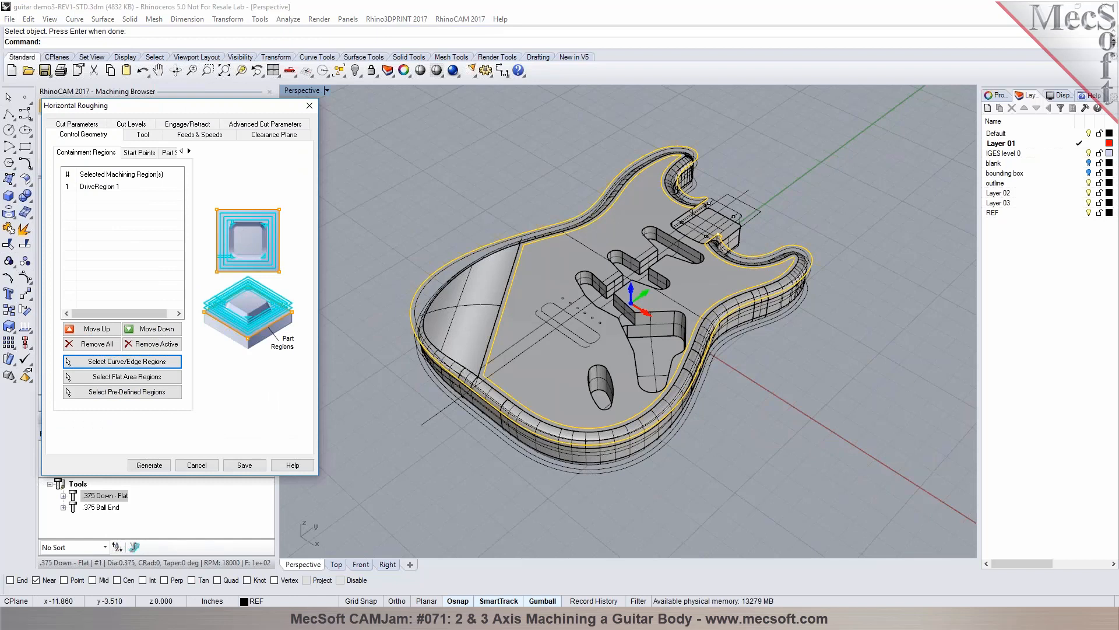
Assign the .375 Ball End tool to the Horizontal Roughing operation
{"action": "left_click", "coordinate": [143, 135]}
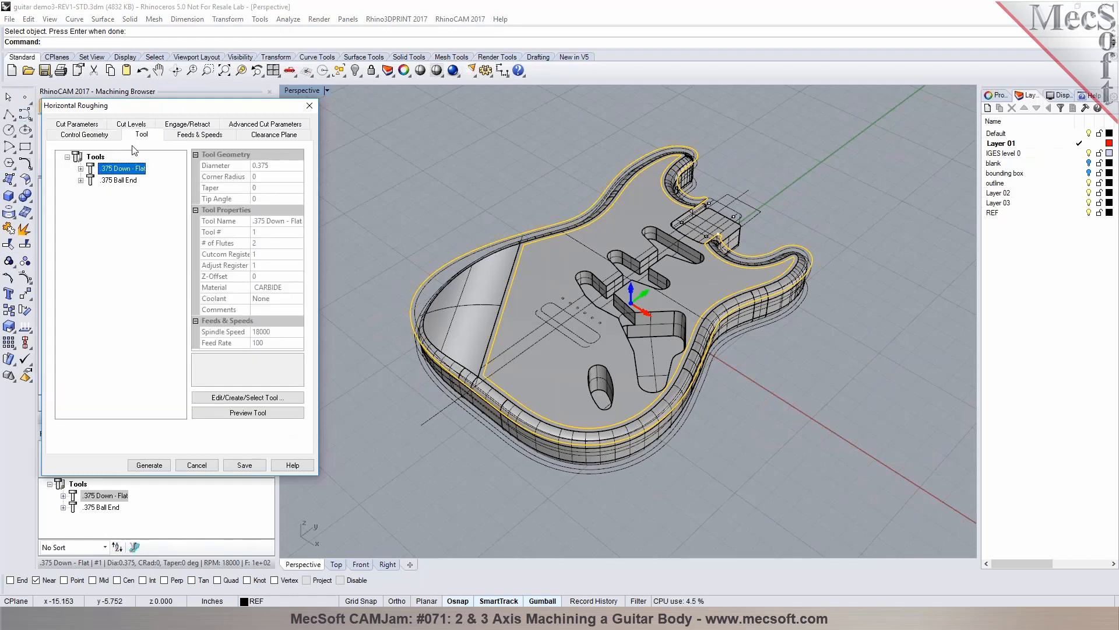
{"action": "left_click", "coordinate": [99, 125]}
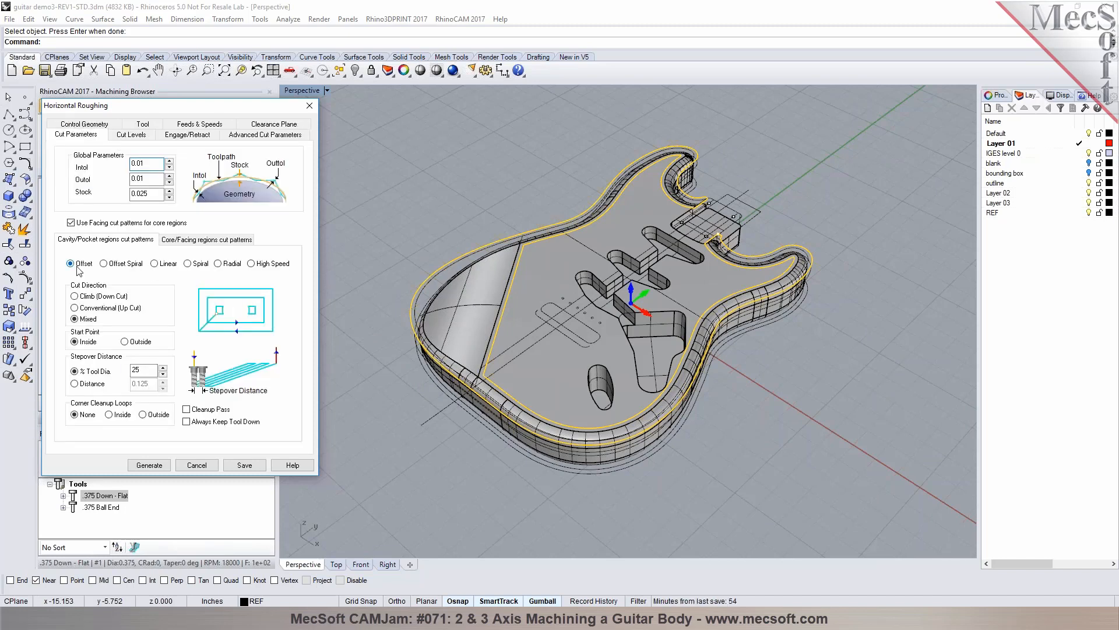
{"action": "left_click", "coordinate": [143, 125]}
{"action": "left_click", "coordinate": [120, 180]}
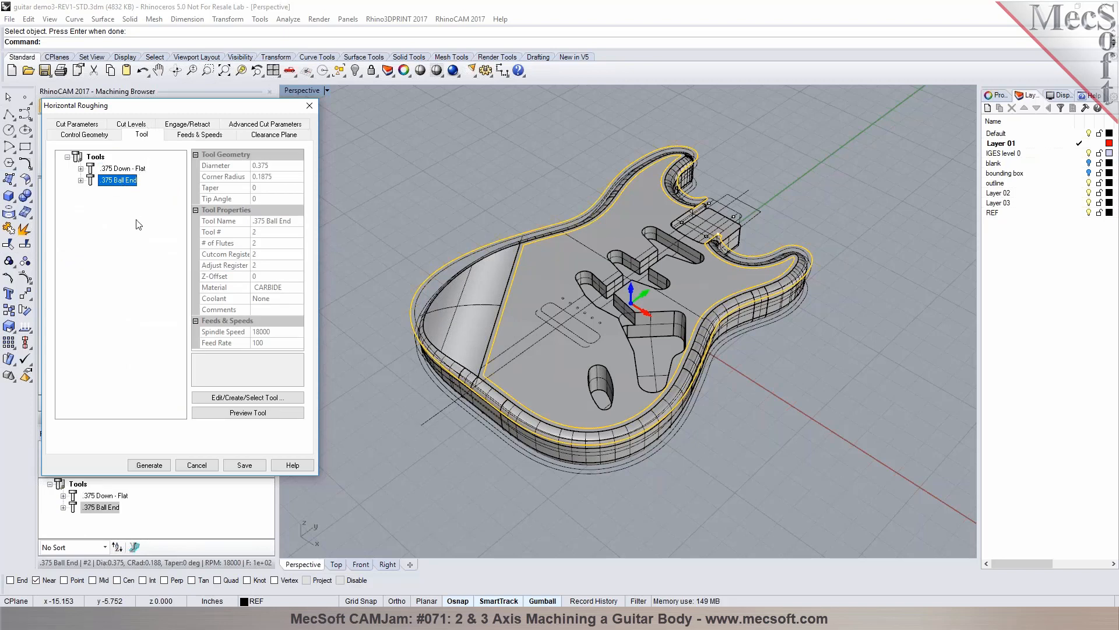
Set the Horizontal Roughing stepover for cavity/pocket regions to 40% of the tool diameter and generate the toolpath
{"action": "left_click", "coordinate": [83, 125]}
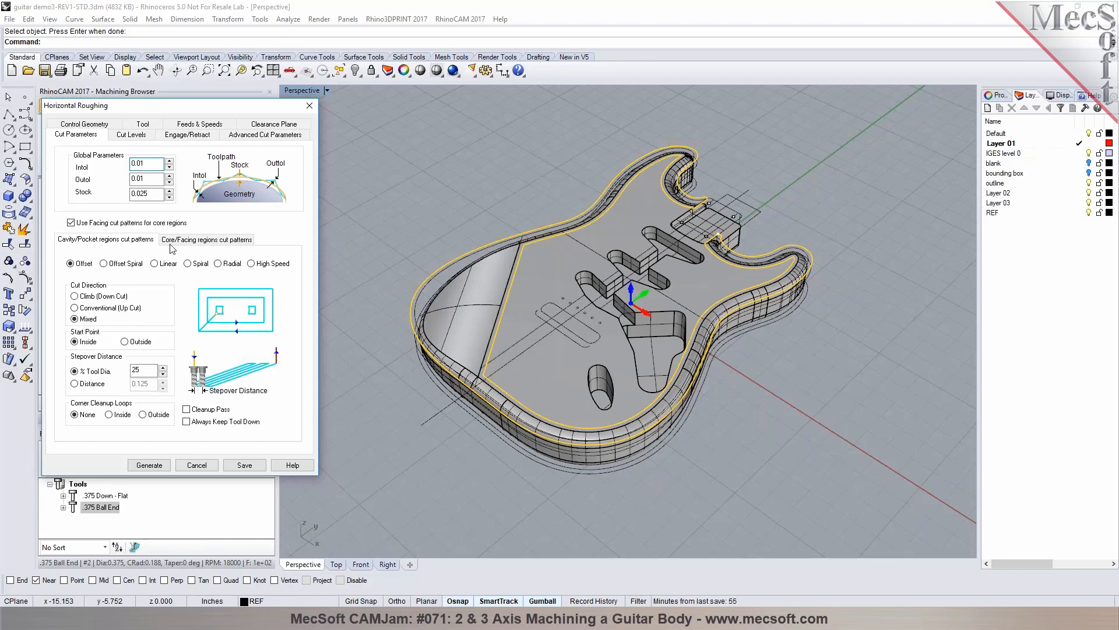
{"action": "double_click", "coordinate": [155, 195]}
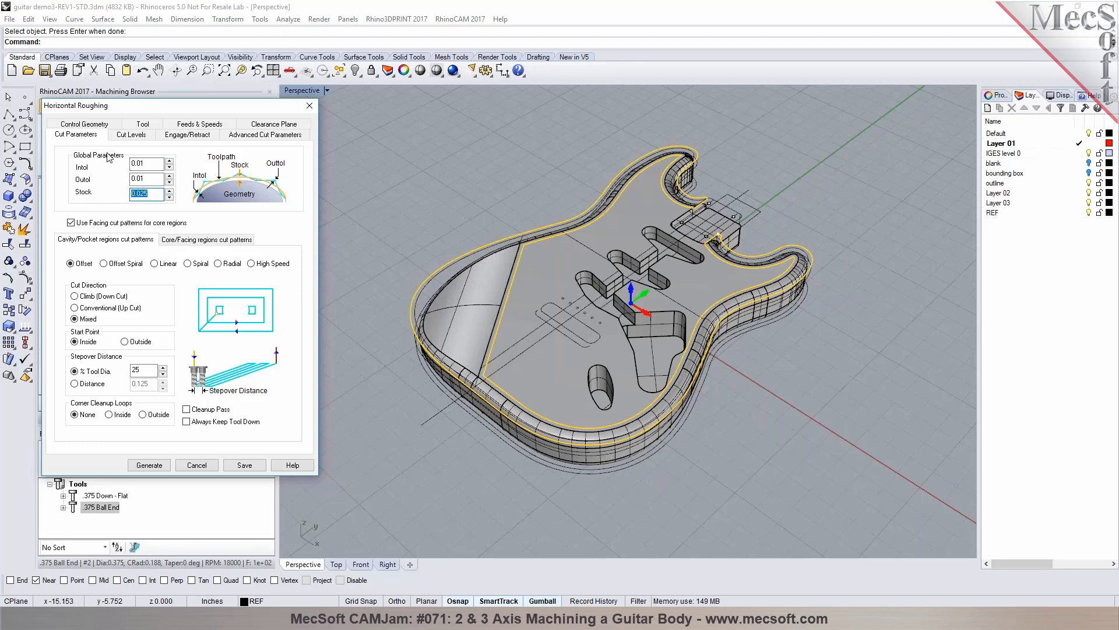
{"action": "left_click", "coordinate": [130, 135]}
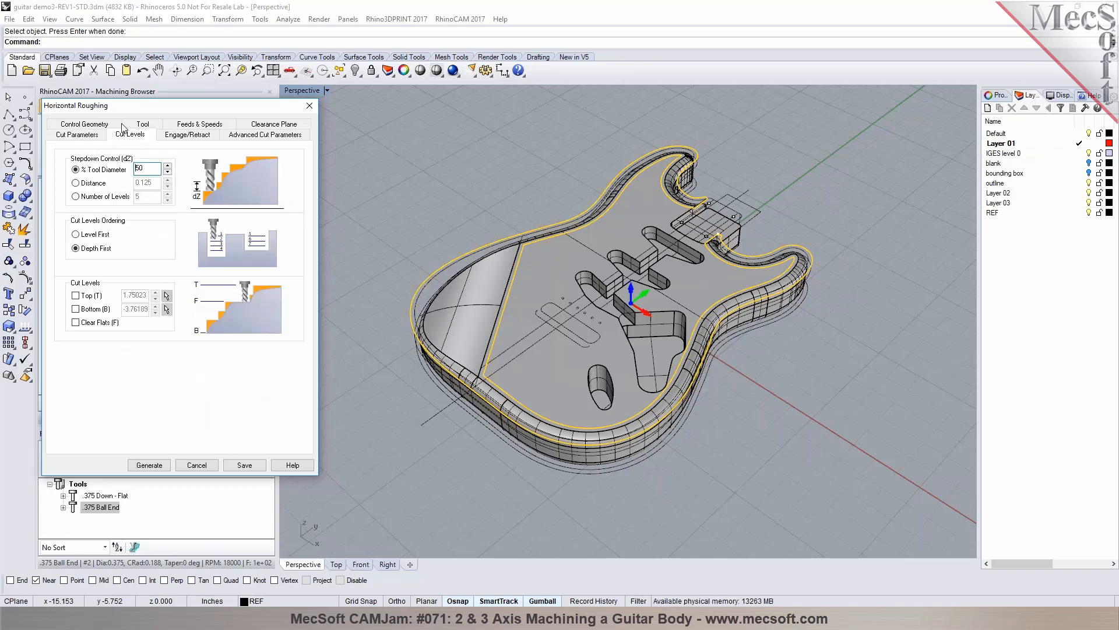
{"action": "left_click", "coordinate": [142, 124]}
{"action": "left_click", "coordinate": [121, 168]}
{"action": "left_click", "coordinate": [116, 181]}
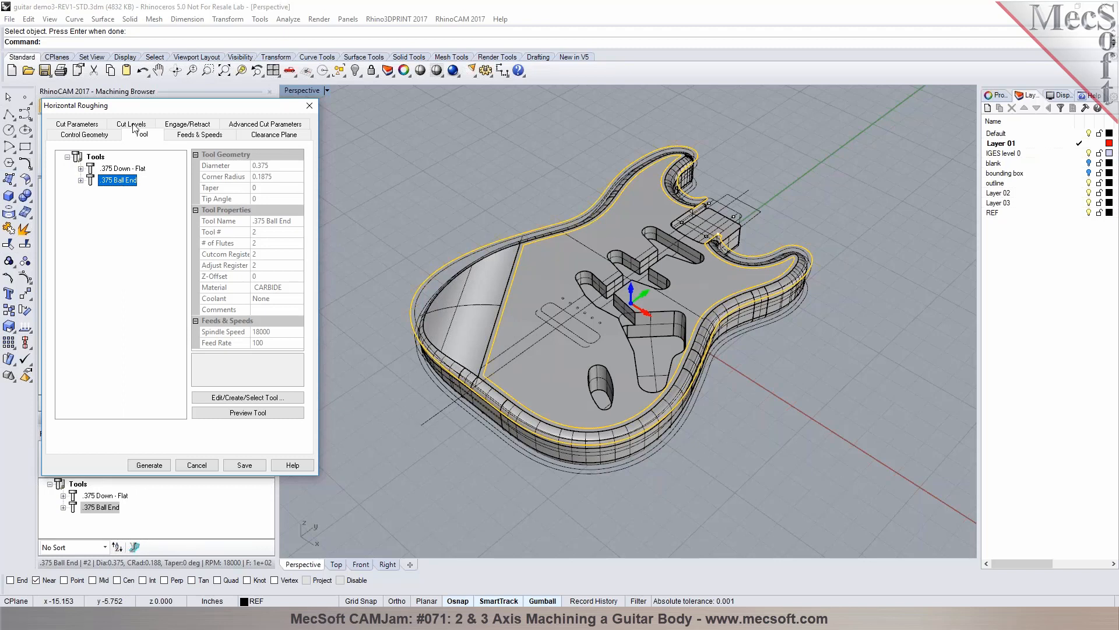
{"action": "left_click", "coordinate": [71, 126]}
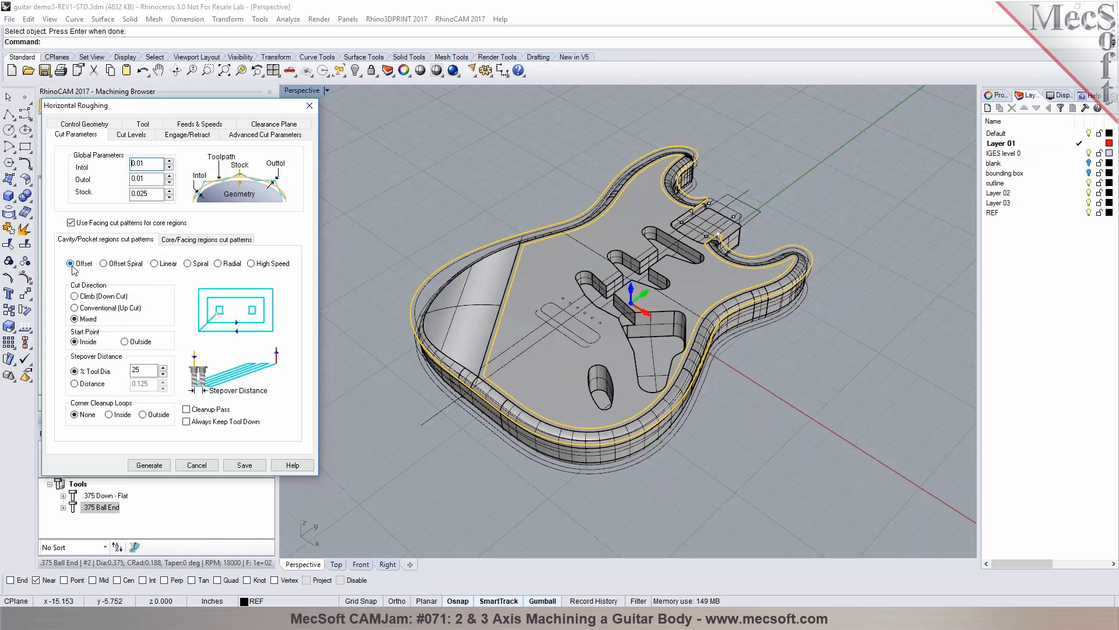
{"action": "double_click", "coordinate": [137, 370]}
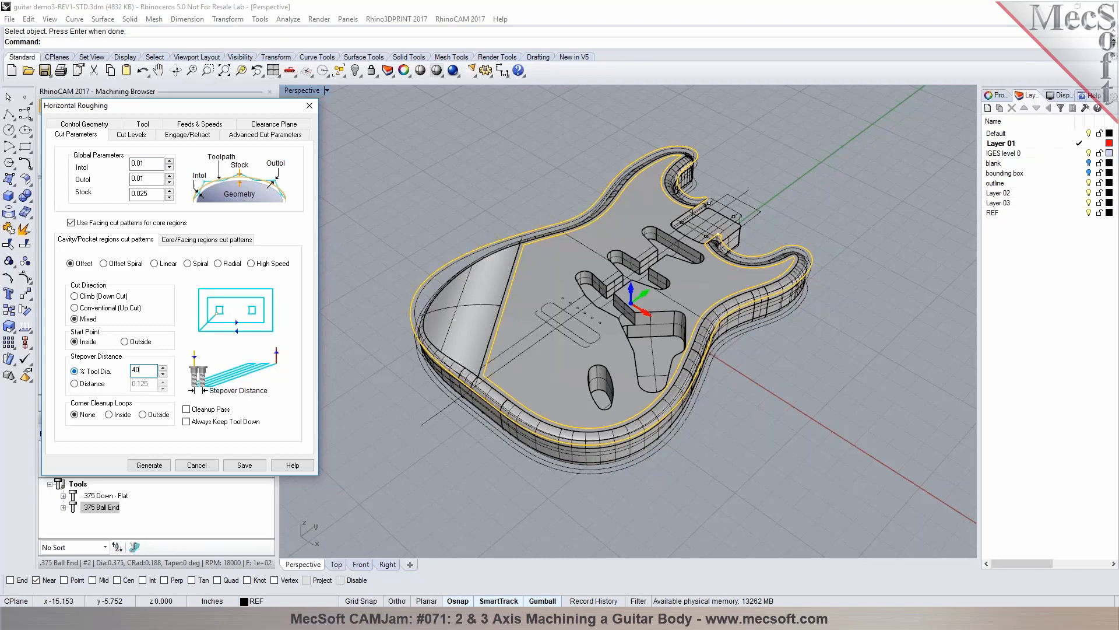
{"action": "type", "text": "40"}
{"action": "left_click", "coordinate": [131, 135]}
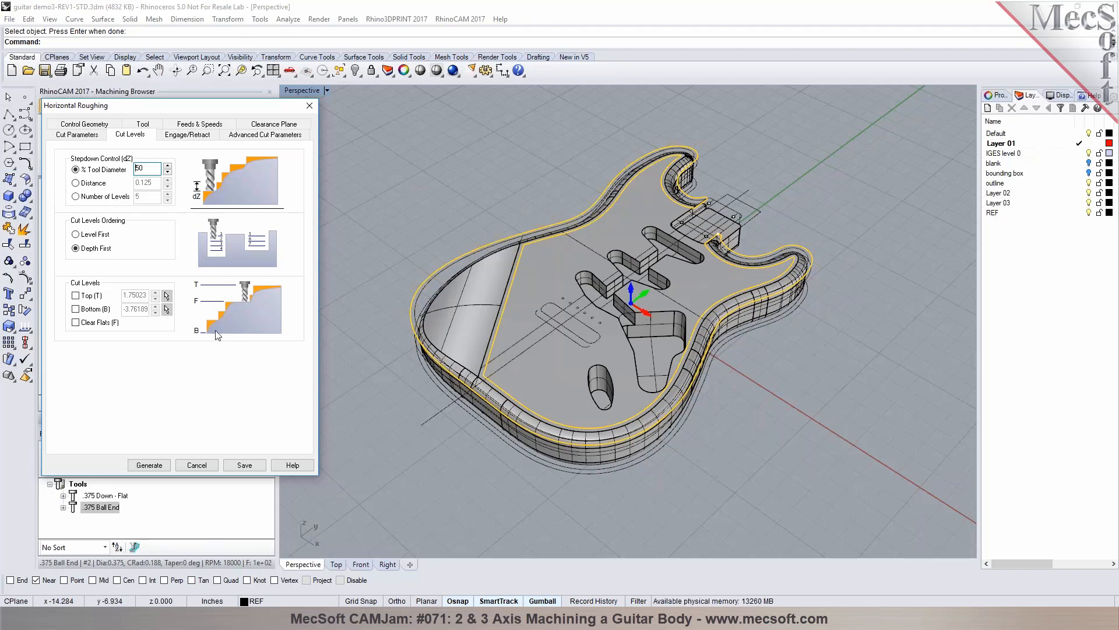
{"action": "left_click", "coordinate": [149, 466]}
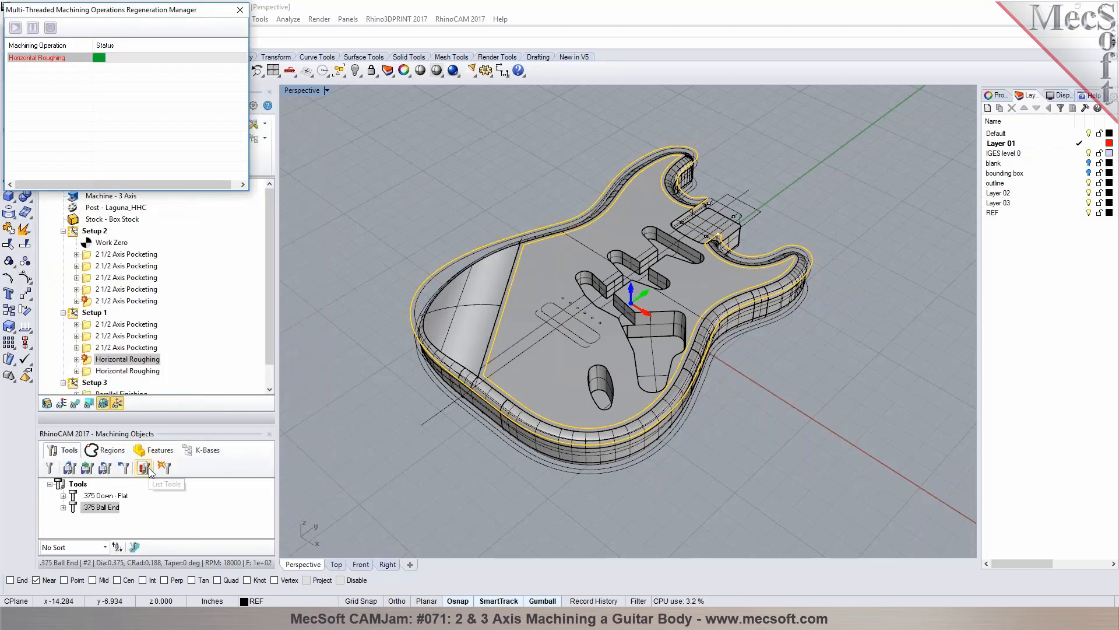
Display the generated roughing toolpath and inspect its passes over the arm contour and around the guitar body's rounded edge
{"action": "left_click", "coordinate": [74, 403]}
{"action": "right_click_drag", "start_coordinate": [475, 494], "coordinate": [530, 449]}
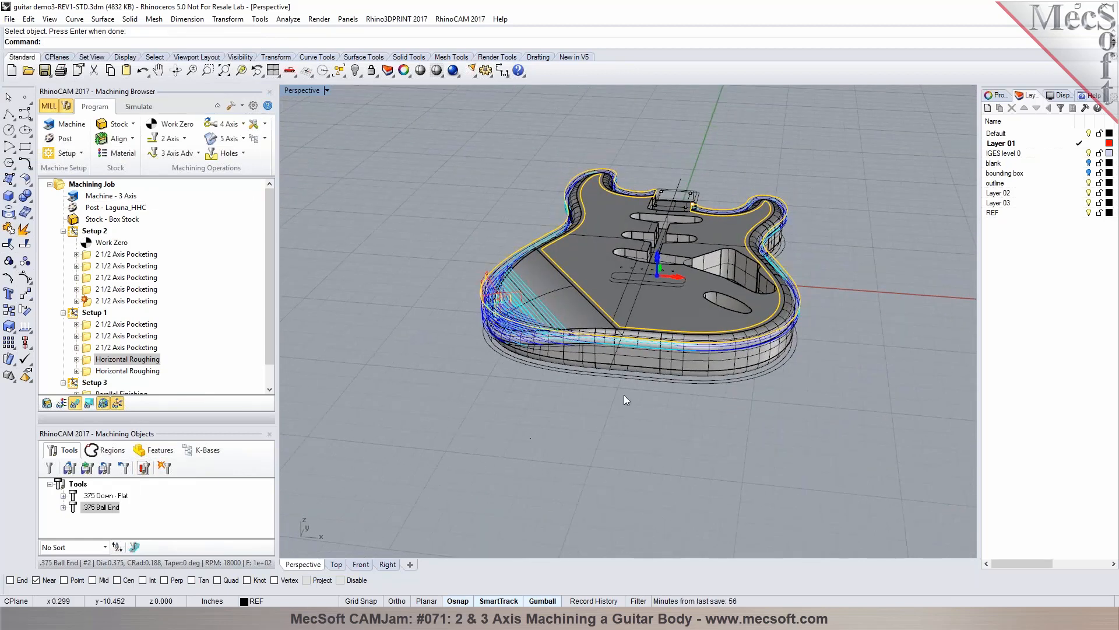
{"action": "scroll", "coordinate": [564, 352], "scroll_direction": "up", "scroll_amount": 5}
{"action": "right_click_drag", "start_coordinate": [761, 354], "coordinate": [657, 364]}
{"action": "scroll", "coordinate": [658, 373], "scroll_direction": "down", "scroll_amount": 3}
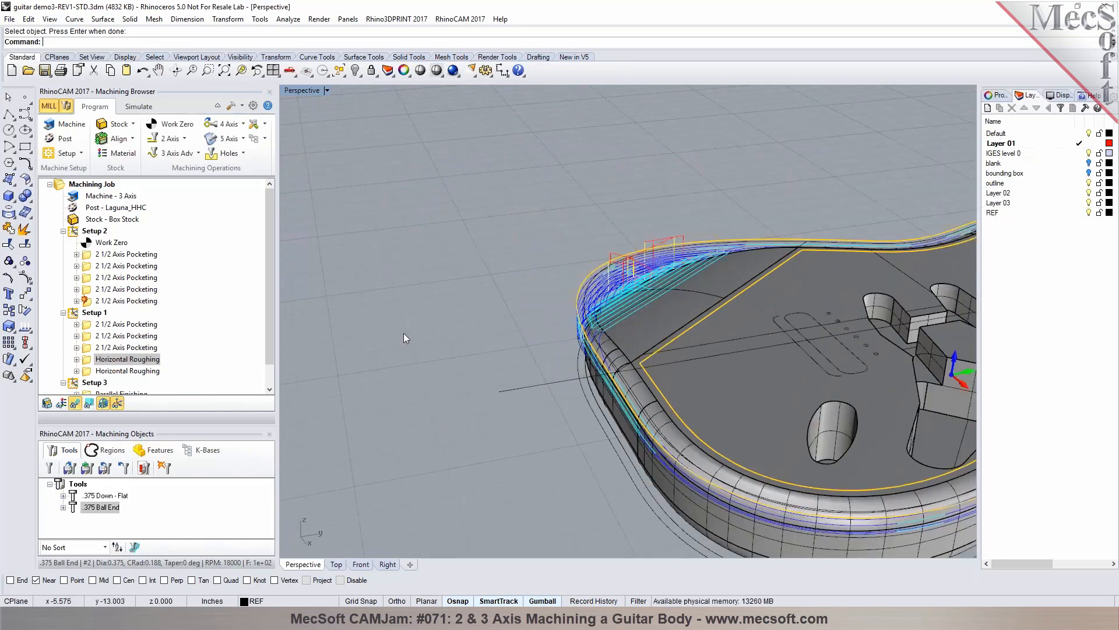
Move the new Horizontal Roughing operation from Setup 1 to Setup 2, before its last pocketing operation, and regenerate it
{"action": "left_click", "coordinate": [139, 107]}
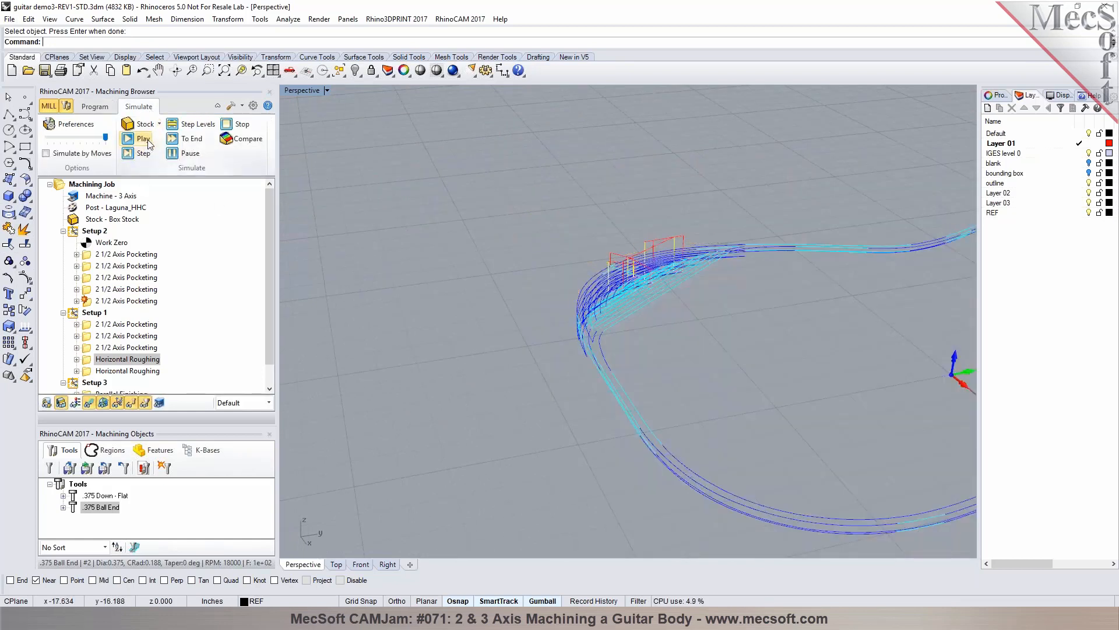
{"action": "left_click_drag", "start_coordinate": [88, 360], "coordinate": [94, 299]}
{"action": "right_click", "coordinate": [91, 302]}
{"action": "left_click", "coordinate": [124, 311]}
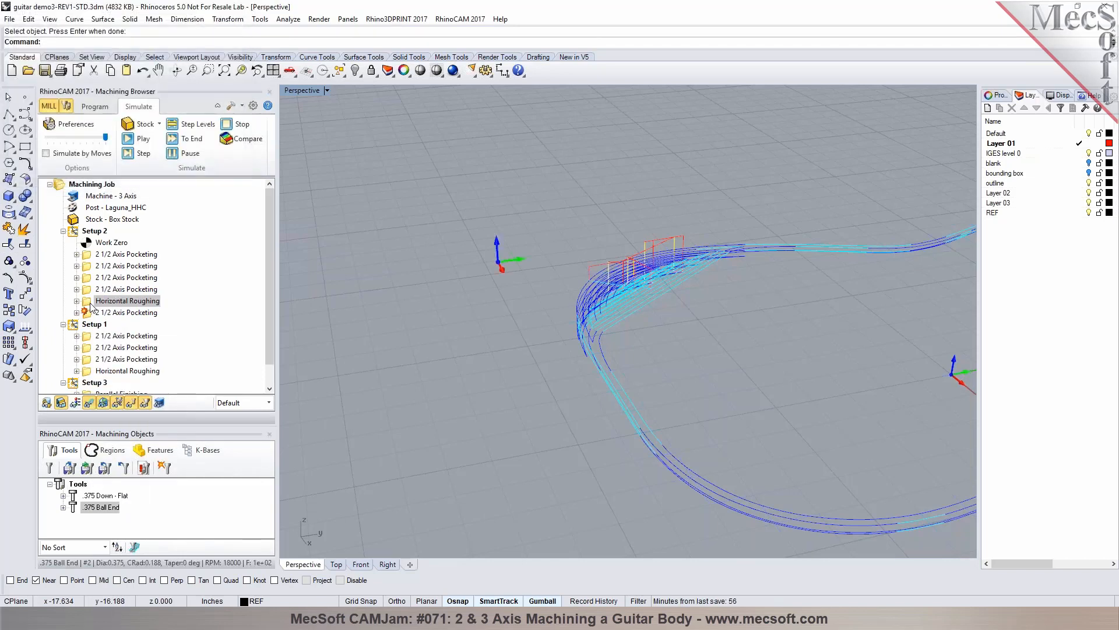
Simulate Setup 2's Horizontal Roughing operation and inspect the stock cut at the arm contour and body edge
{"action": "left_click", "coordinate": [138, 140]}
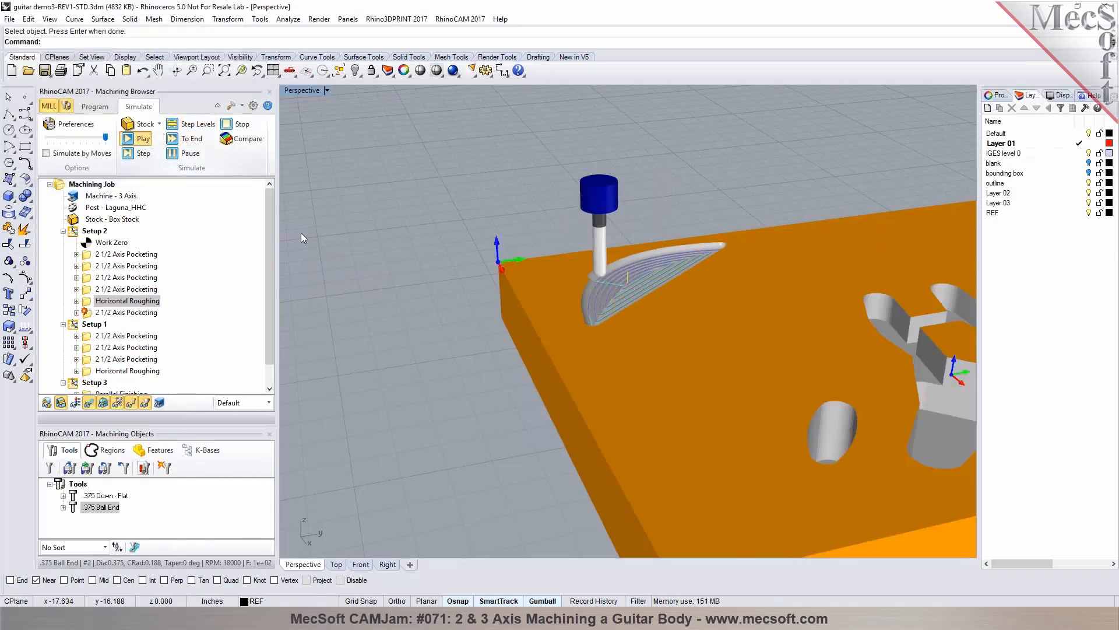
{"action": "scroll", "coordinate": [459, 257], "scroll_direction": "down", "scroll_amount": 5}
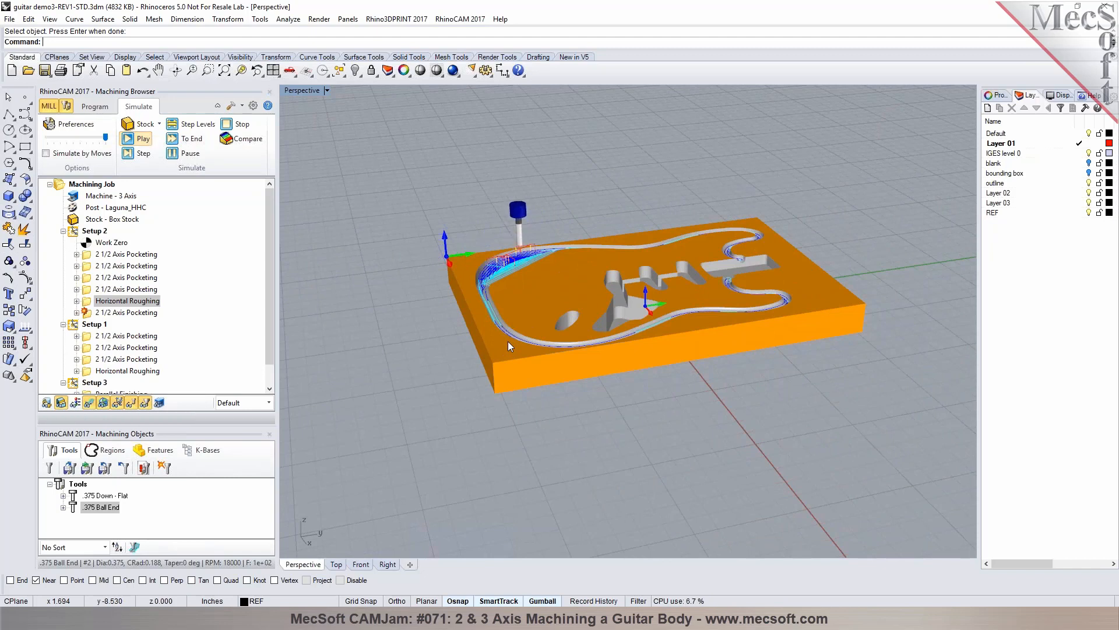
{"action": "right_click_drag", "start_coordinate": [508, 341], "coordinate": [505, 385]}
{"action": "scroll", "coordinate": [526, 375], "scroll_direction": "up", "scroll_amount": 3}
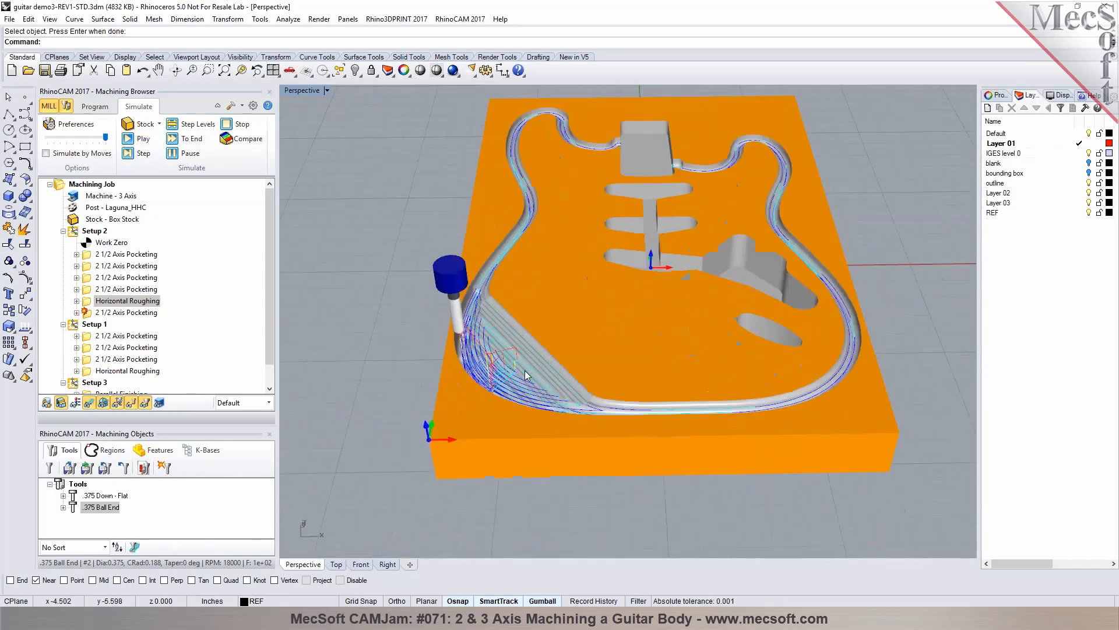
{"action": "scroll", "coordinate": [526, 375], "scroll_direction": "up", "scroll_amount": 2}
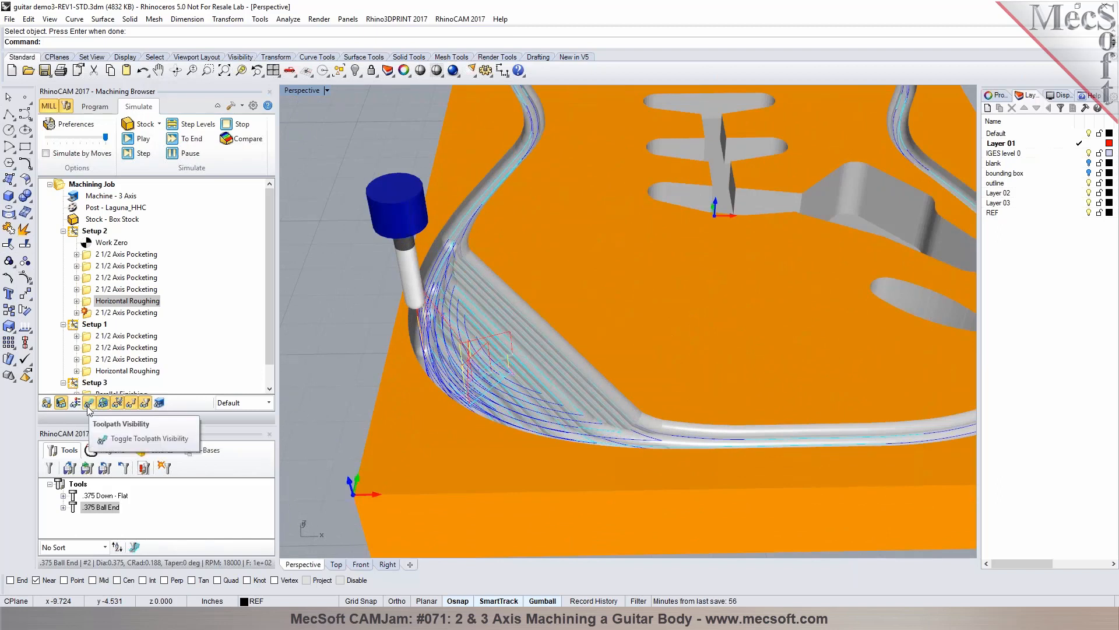
Examine the Horizontal Roughing toolpath level by level in the Z Level Display and re-check the simulated stock at the arm contour
{"action": "left_click", "coordinate": [95, 107]}
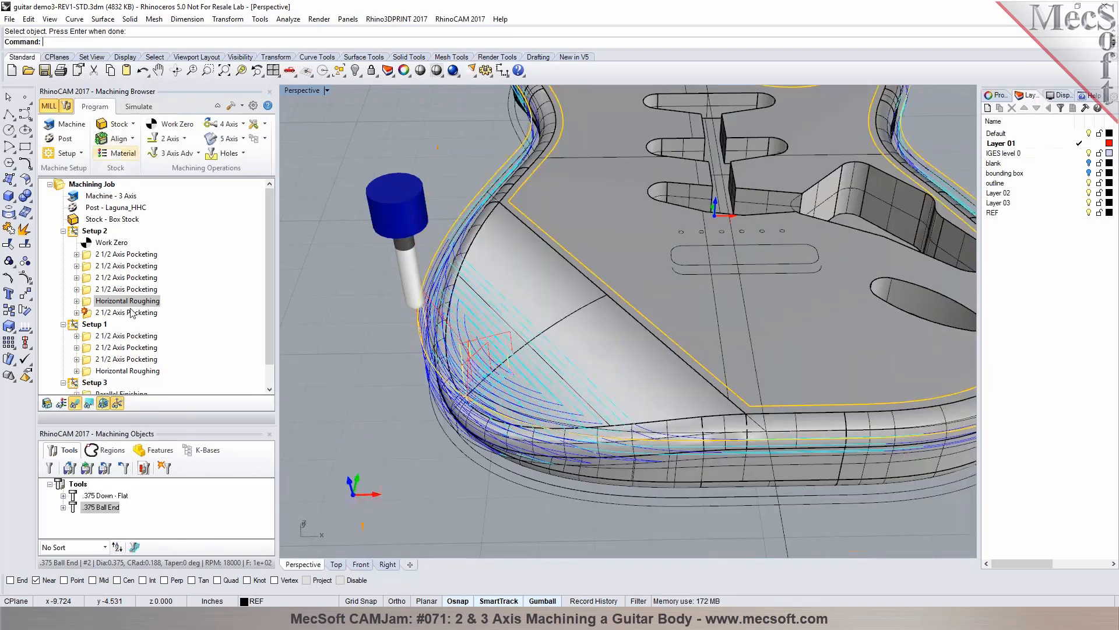
{"action": "left_click", "coordinate": [89, 403]}
{"action": "left_click", "coordinate": [272, 195]}
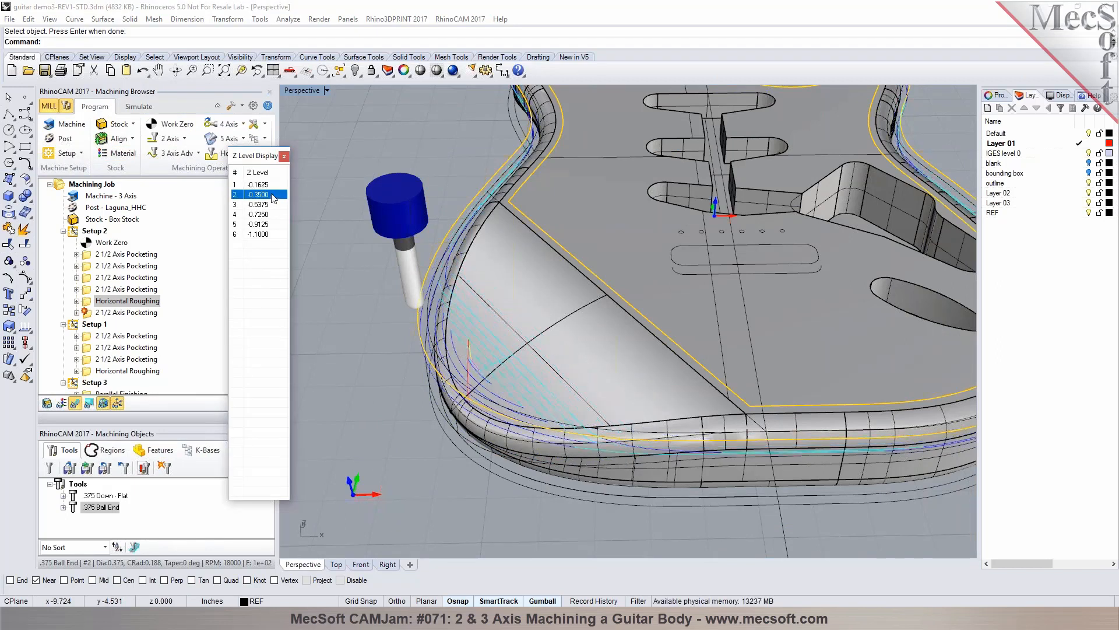
{"action": "key", "text": "Down"}
{"action": "key", "text": "Down"}
{"action": "key", "text": "Down"}
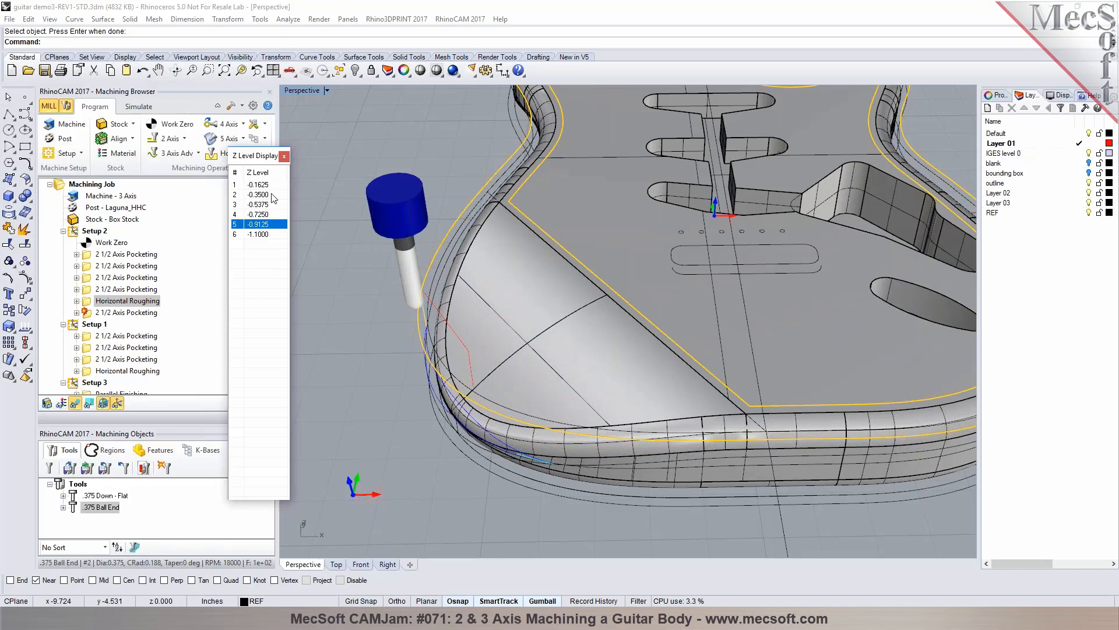
{"action": "key", "text": "Up"}
{"action": "key", "text": "Up"}
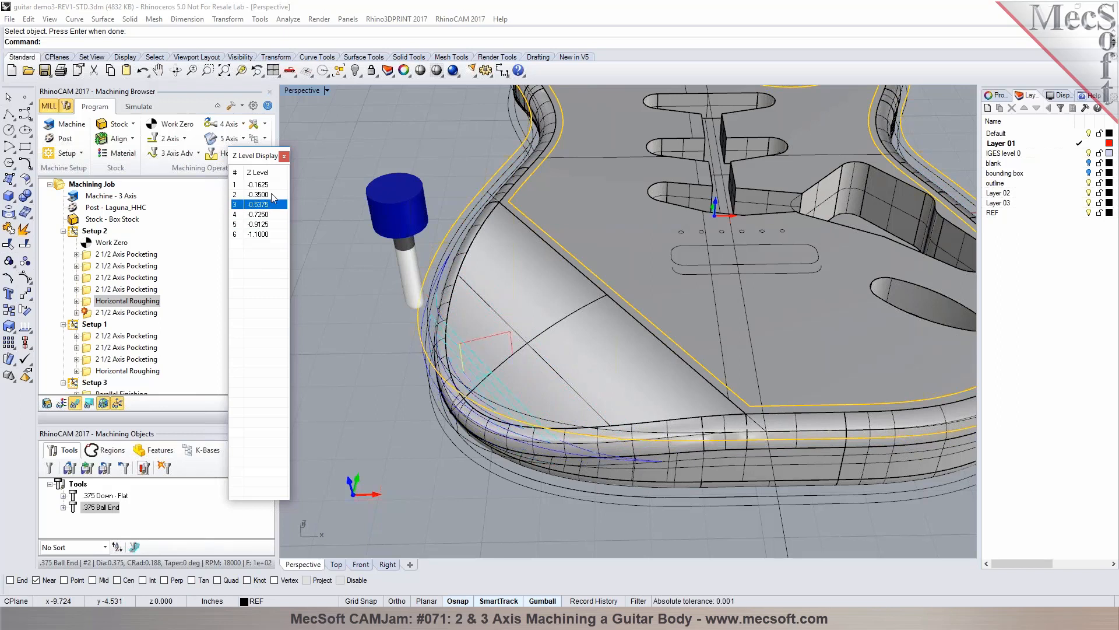
{"action": "key", "text": "Up"}
{"action": "key", "text": "Up"}
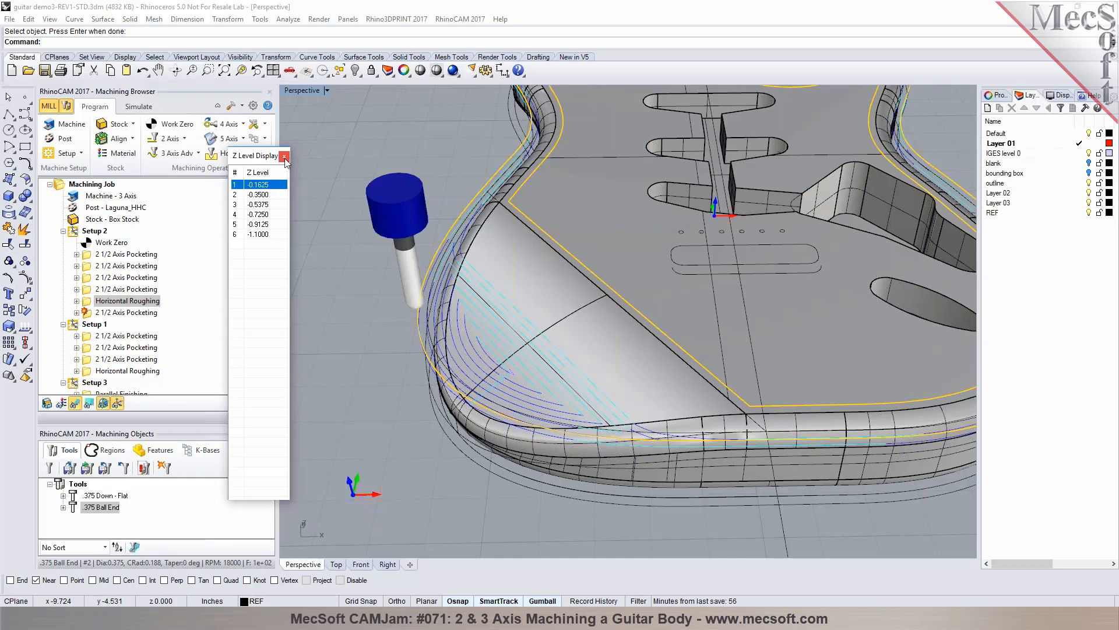
{"action": "left_click", "coordinate": [284, 157]}
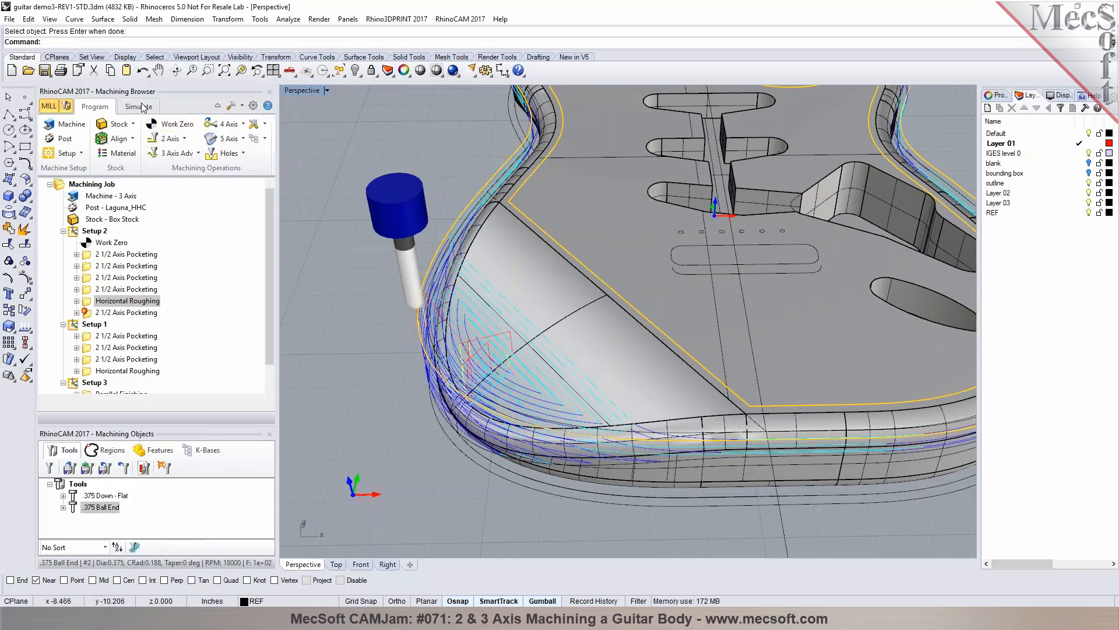
{"action": "left_click", "coordinate": [140, 106]}
{"action": "right_click_drag", "start_coordinate": [569, 208], "coordinate": [589, 175]}
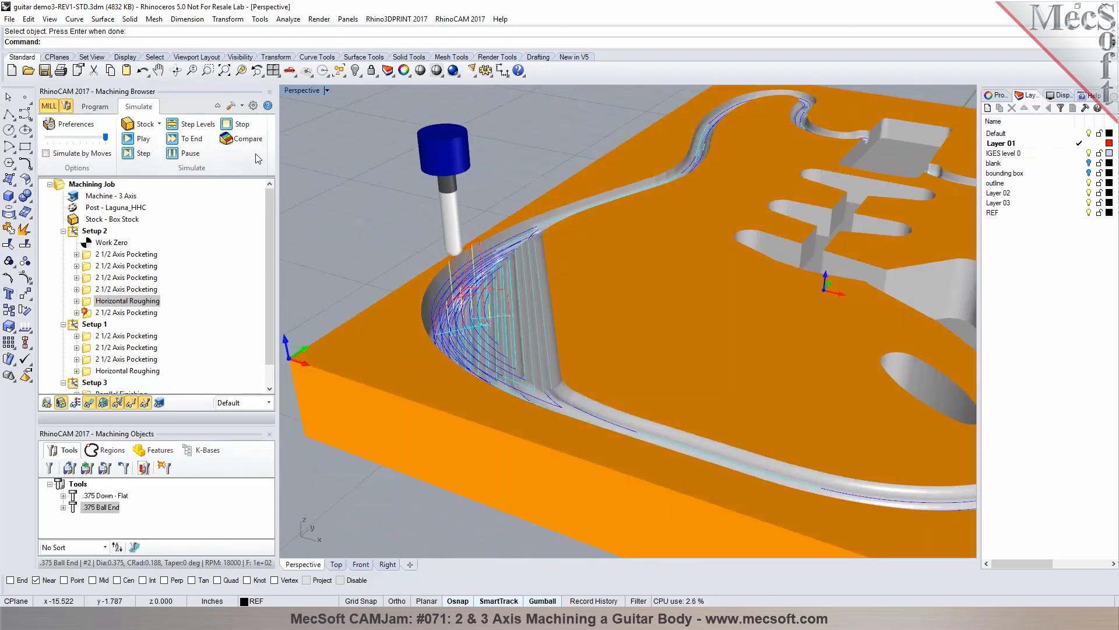
Start a 3-axis Parallel Finishing operation after Setup 2's Horizontal Roughing, keeping the same containment region and the .375 Ball End tool
{"action": "left_click", "coordinate": [94, 107]}
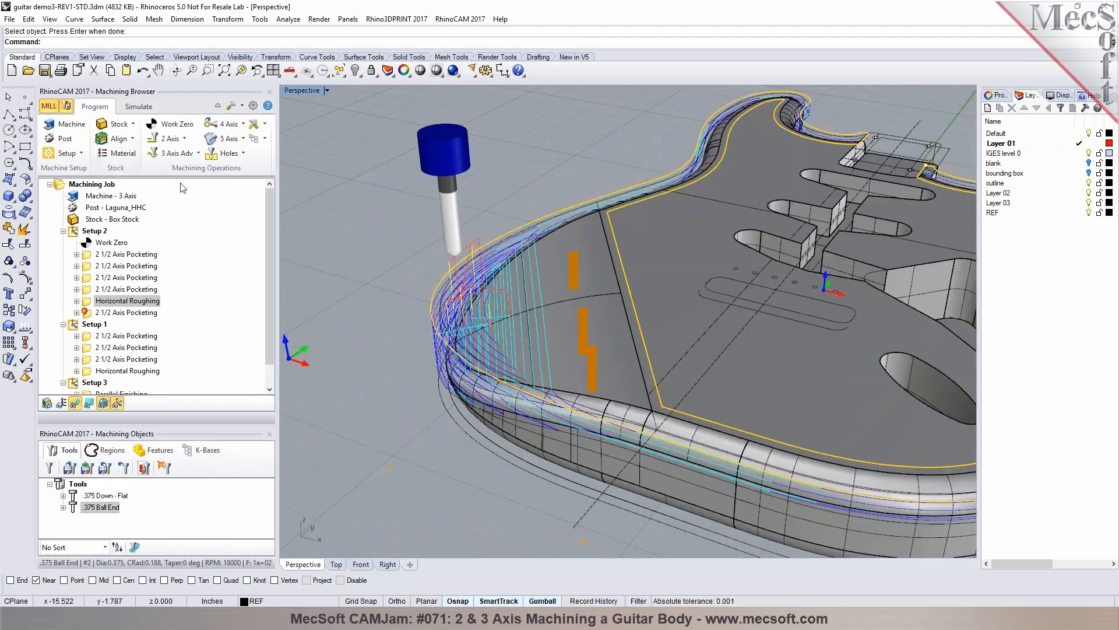
{"action": "left_click", "coordinate": [171, 153]}
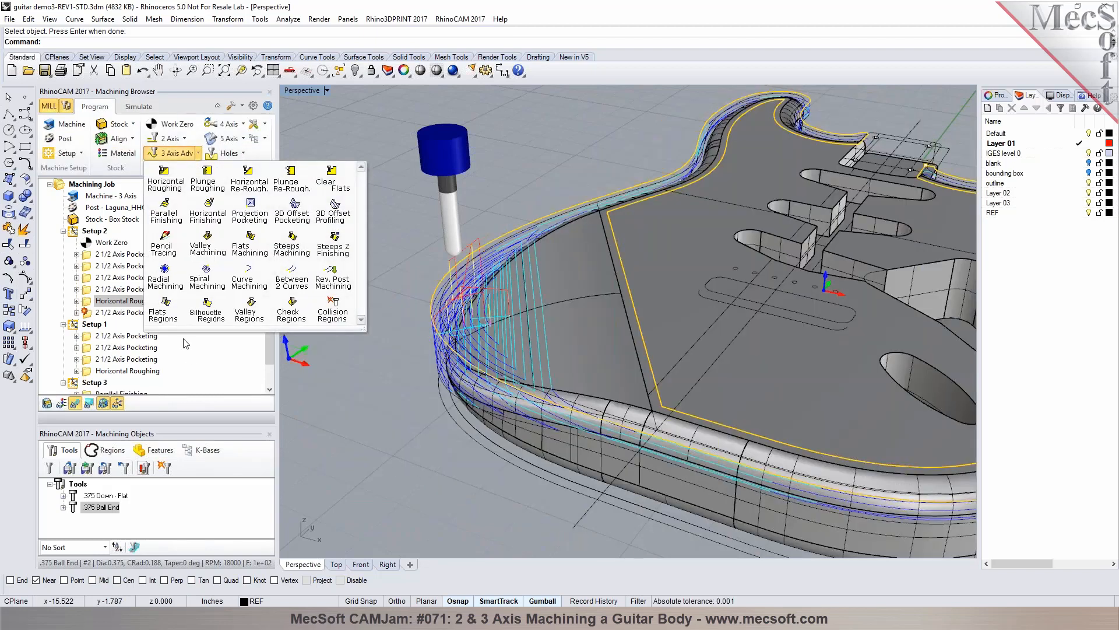
{"action": "left_click", "coordinate": [166, 214]}
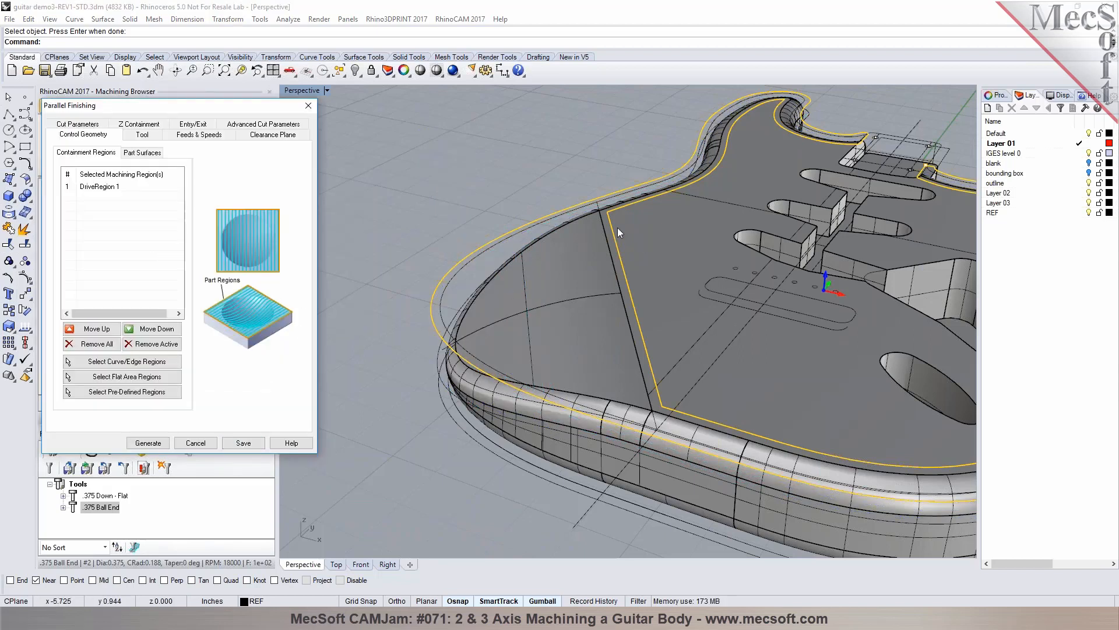
{"action": "left_click", "coordinate": [143, 134]}
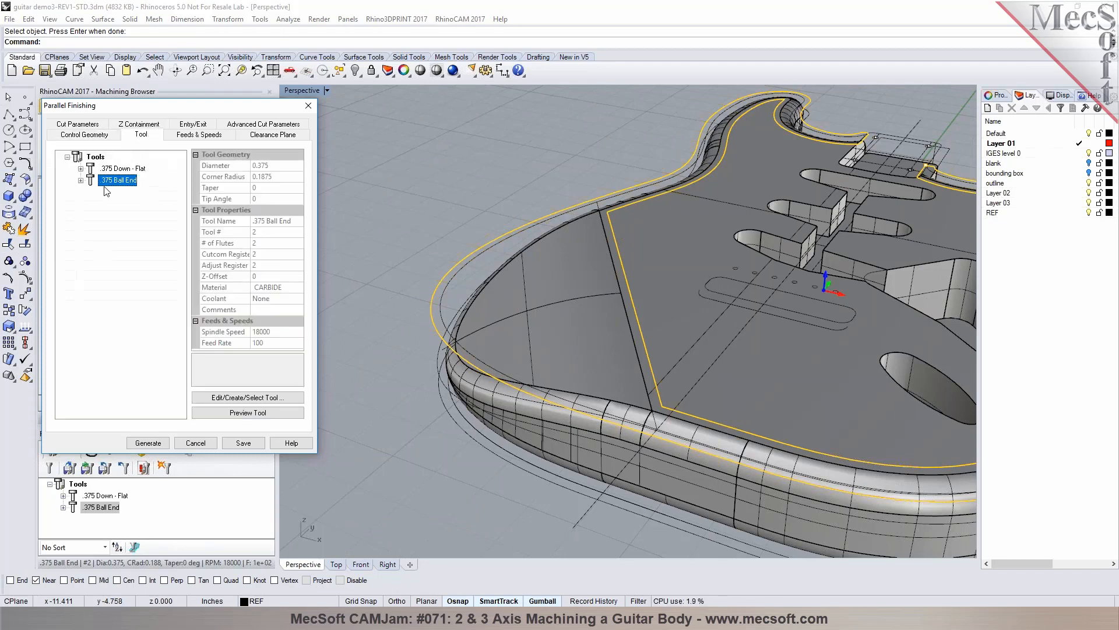
Go through the Parallel Finishing stock, angle of cuts and stepover percentage, and generate the toolpath
{"action": "left_click", "coordinate": [67, 126]}
{"action": "left_click_drag", "start_coordinate": [138, 195], "coordinate": [114, 194]}
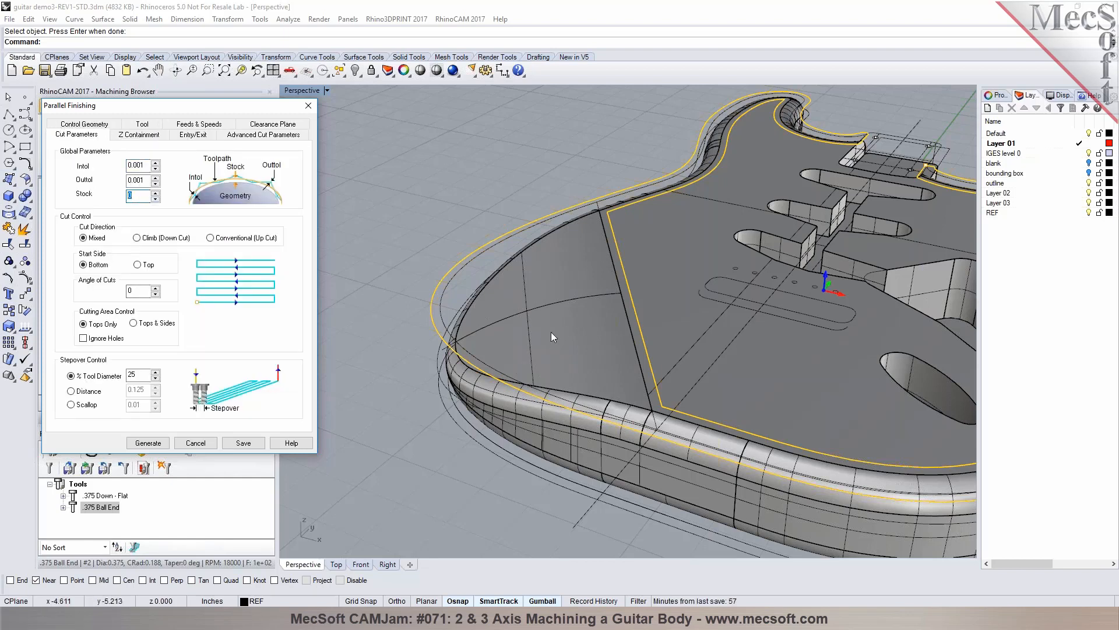
{"action": "left_click", "coordinate": [132, 290]}
{"action": "left_click_drag", "start_coordinate": [138, 374], "coordinate": [80, 373]}
{"action": "left_click", "coordinate": [147, 444]}
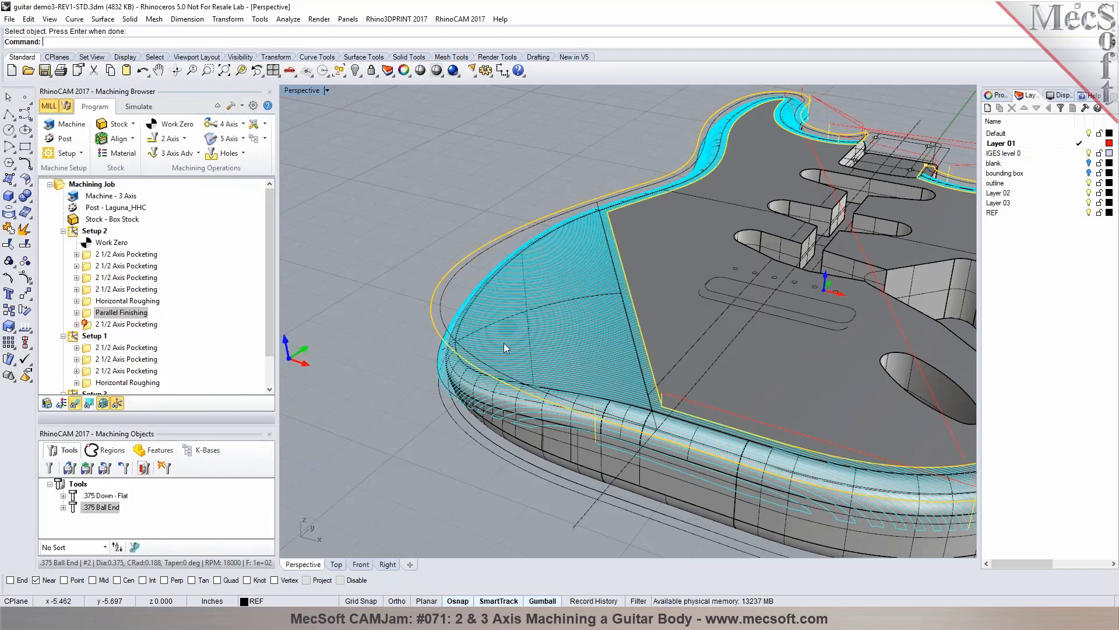
Simulate the Parallel Finishing operation with Simulate by Moves enabled and inspect the finished arm contour up close
{"action": "right_click_drag", "start_coordinate": [558, 361], "coordinate": [489, 346]}
{"action": "scroll", "coordinate": [489, 346], "scroll_direction": "down", "scroll_amount": 4}
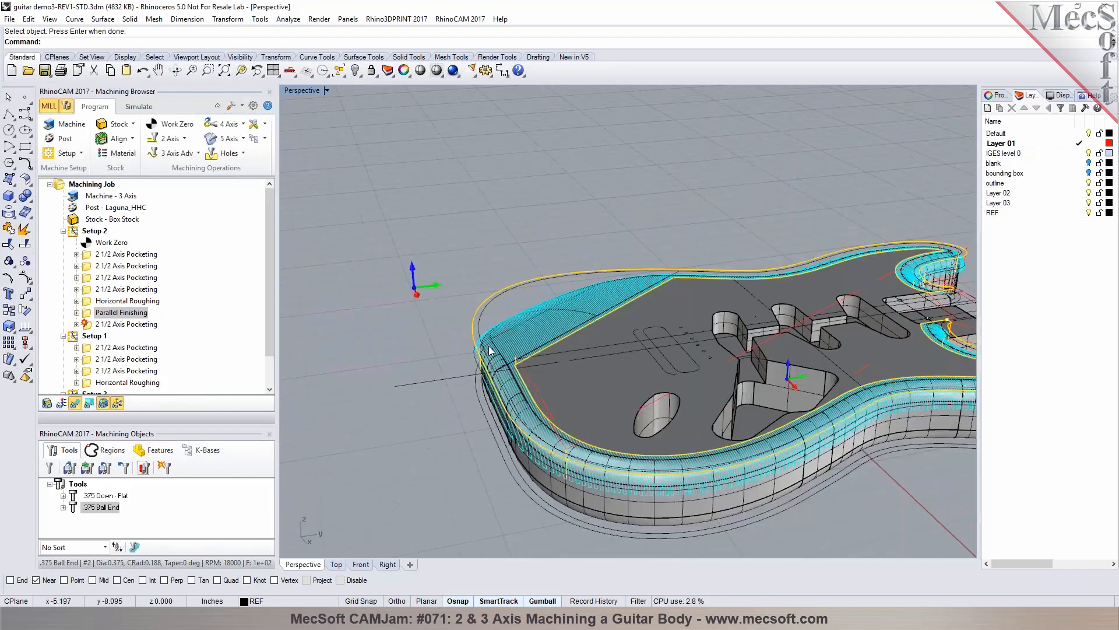
{"action": "right_click_drag", "start_coordinate": [870, 385], "coordinate": [923, 410]}
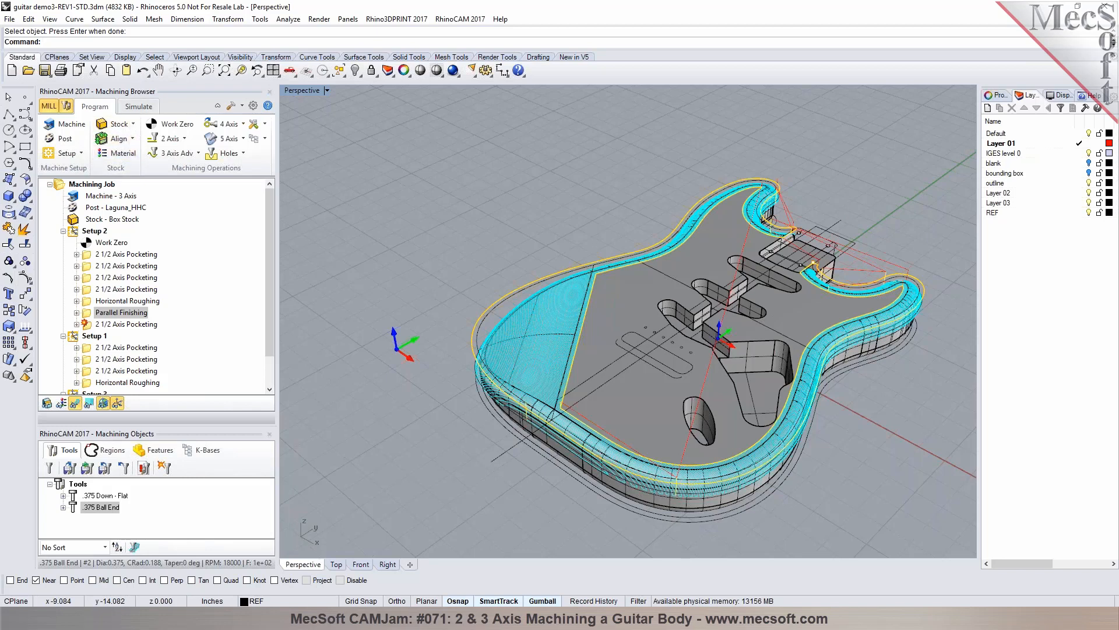
{"action": "left_click", "coordinate": [149, 108]}
{"action": "left_click", "coordinate": [144, 140]}
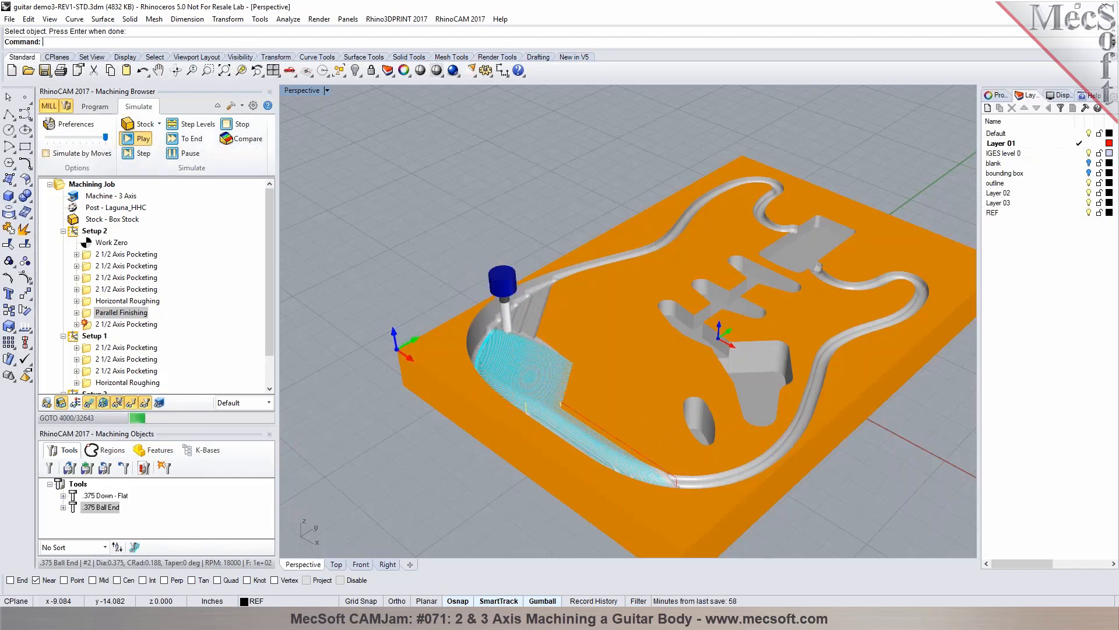
{"action": "left_click", "coordinate": [47, 153]}
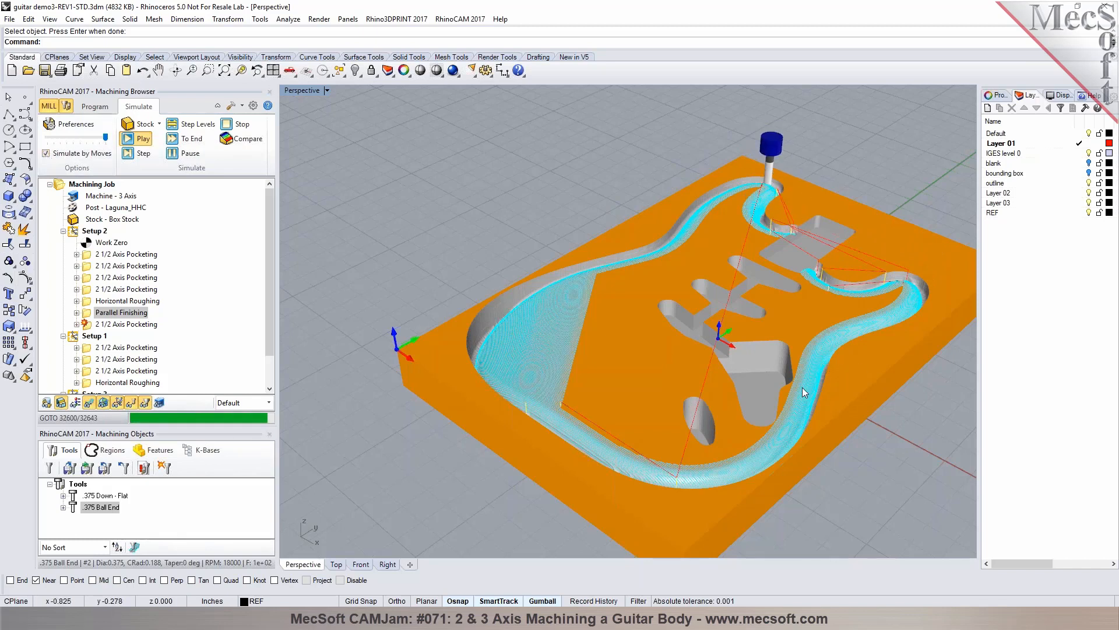
{"action": "right_click_drag", "start_coordinate": [851, 371], "coordinate": [898, 347]}
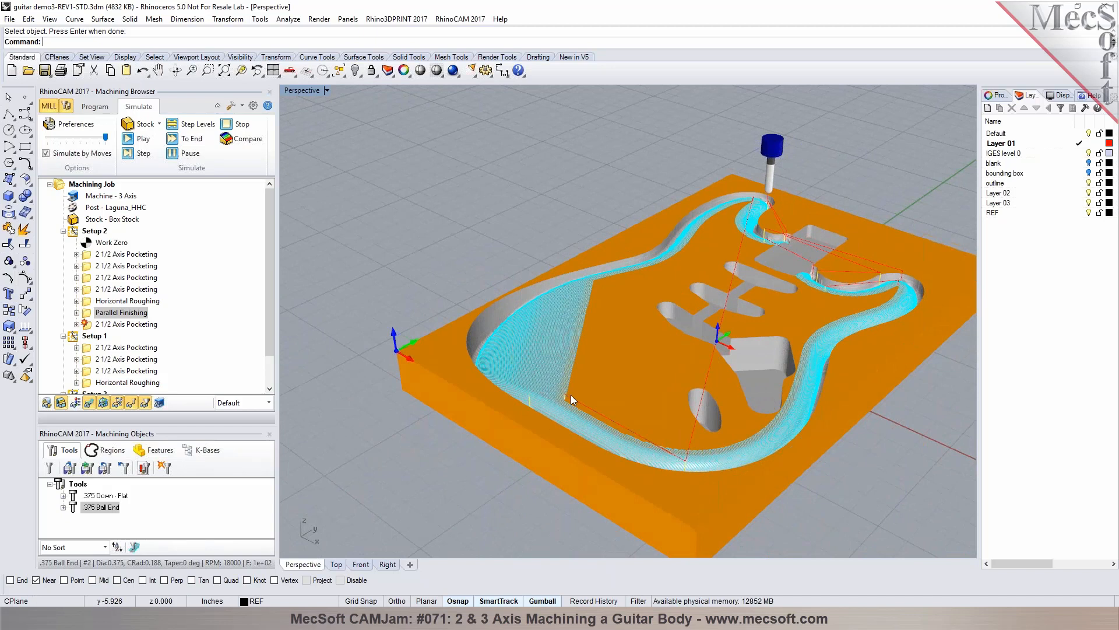
{"action": "scroll", "coordinate": [571, 394], "scroll_direction": "up", "scroll_amount": 6}
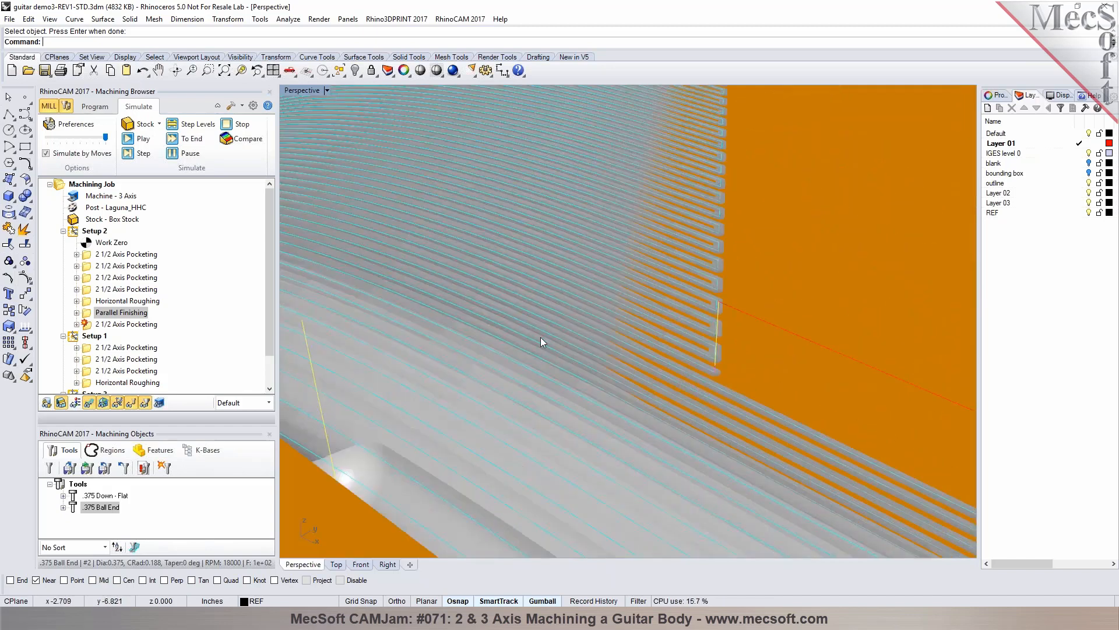
Hide the toolpath display and inspect the simulated guitar body after the Parallel Finishing cut from several angles
{"action": "scroll", "coordinate": [540, 337], "scroll_direction": "down", "scroll_amount": 7}
{"action": "right_click_drag", "start_coordinate": [781, 323], "coordinate": [792, 269]}
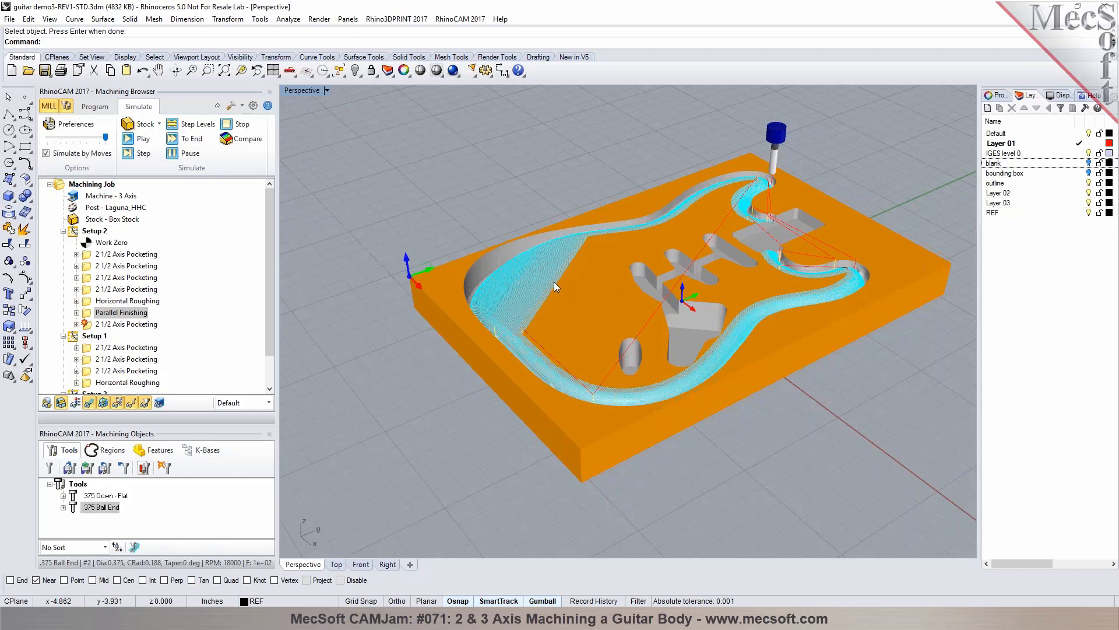
{"action": "scroll", "coordinate": [770, 271], "scroll_direction": "up", "scroll_amount": 2}
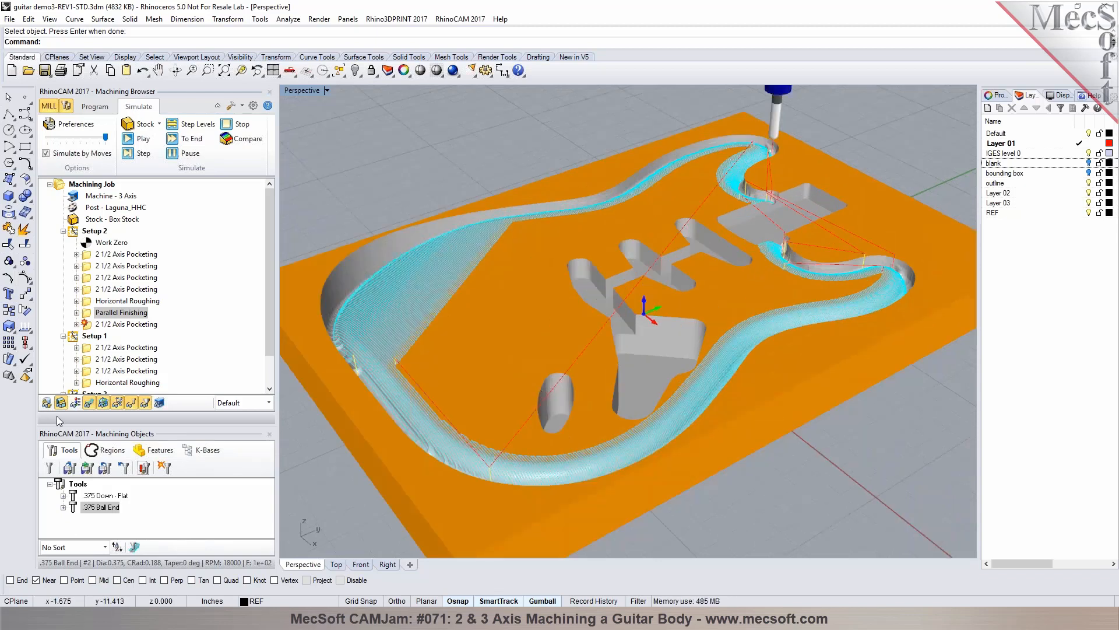
{"action": "left_click", "coordinate": [88, 402]}
{"action": "scroll", "coordinate": [529, 369], "scroll_direction": "up", "scroll_amount": 3}
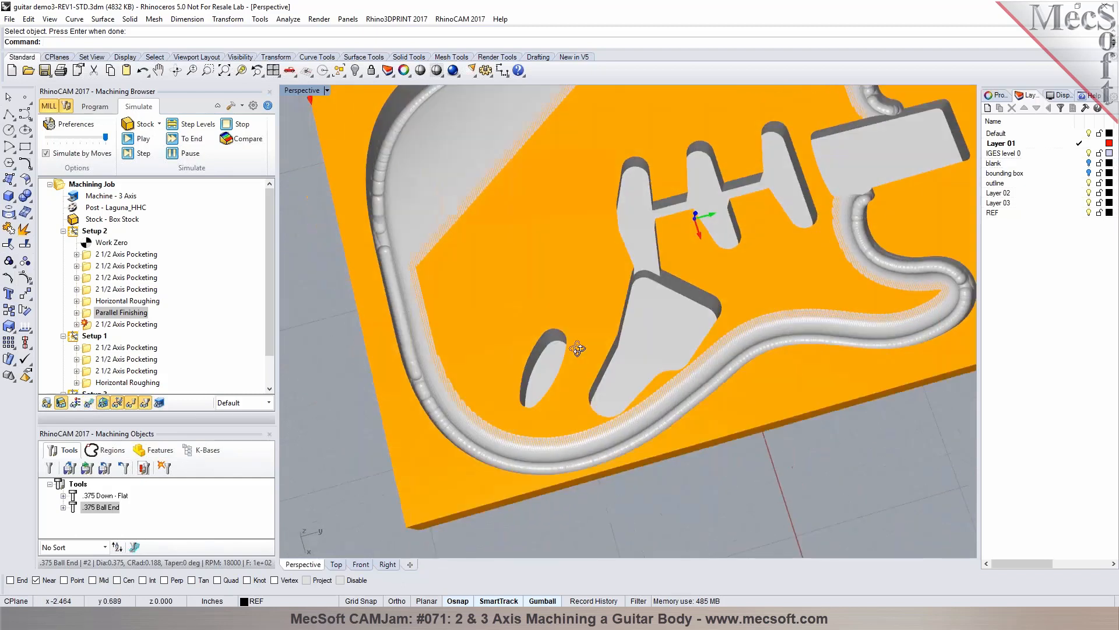
{"action": "right_click_drag", "start_coordinate": [534, 318], "coordinate": [722, 264]}
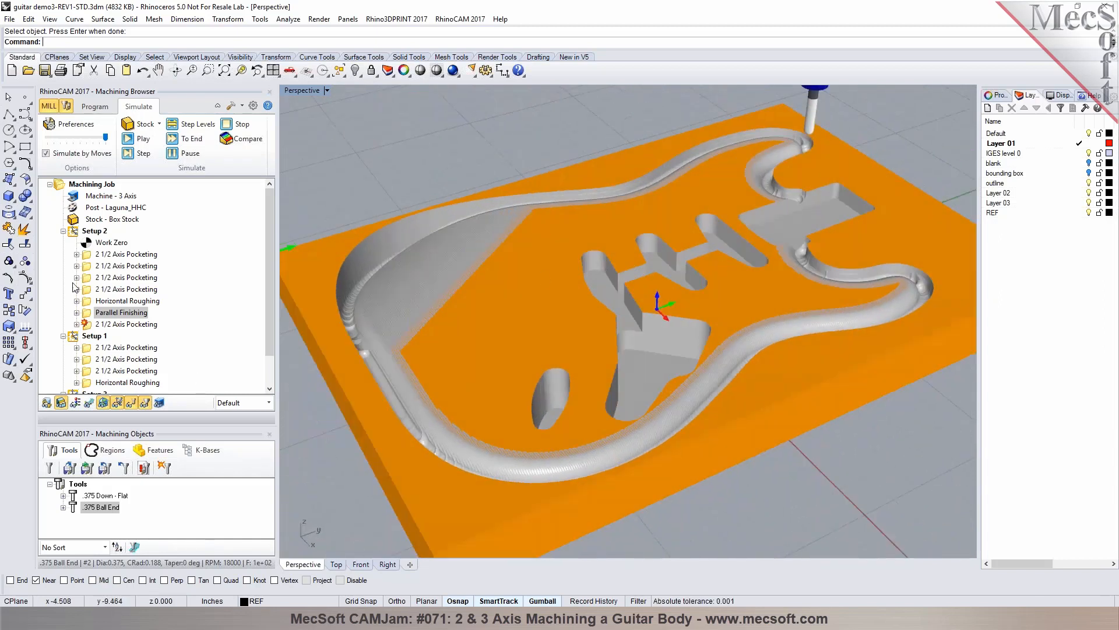
Move the last 2 1/2 Axis Pocketing operation of Setup 2 to the end of Setup 1, leaving its parameters as they are
{"action": "double_click", "coordinate": [90, 324]}
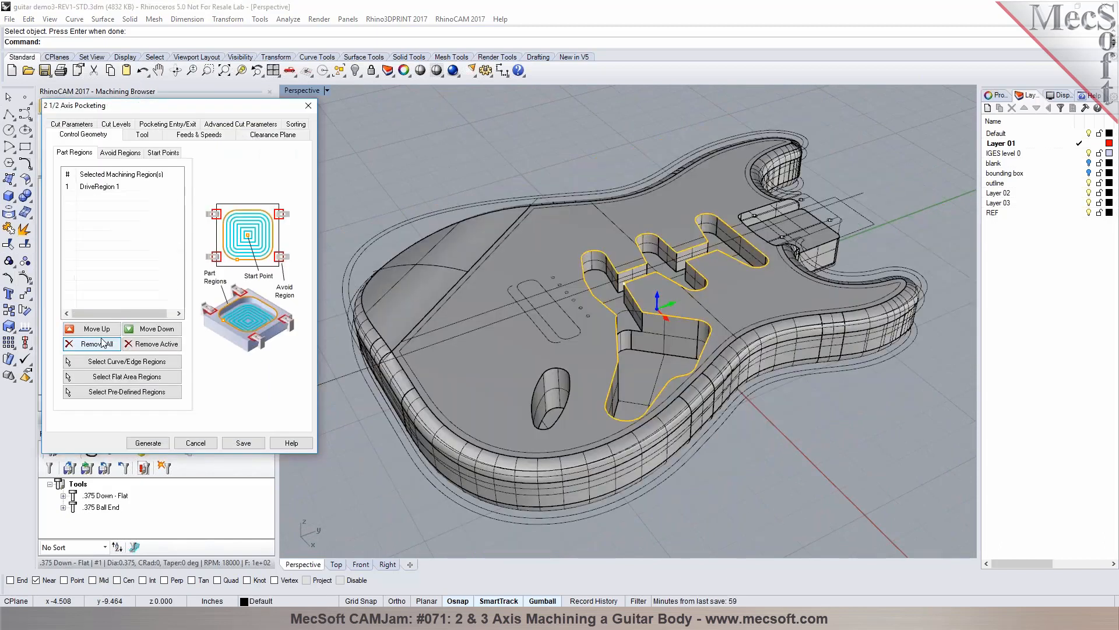
{"action": "left_click", "coordinate": [196, 443]}
{"action": "left_click_drag", "start_coordinate": [89, 324], "coordinate": [102, 348]}
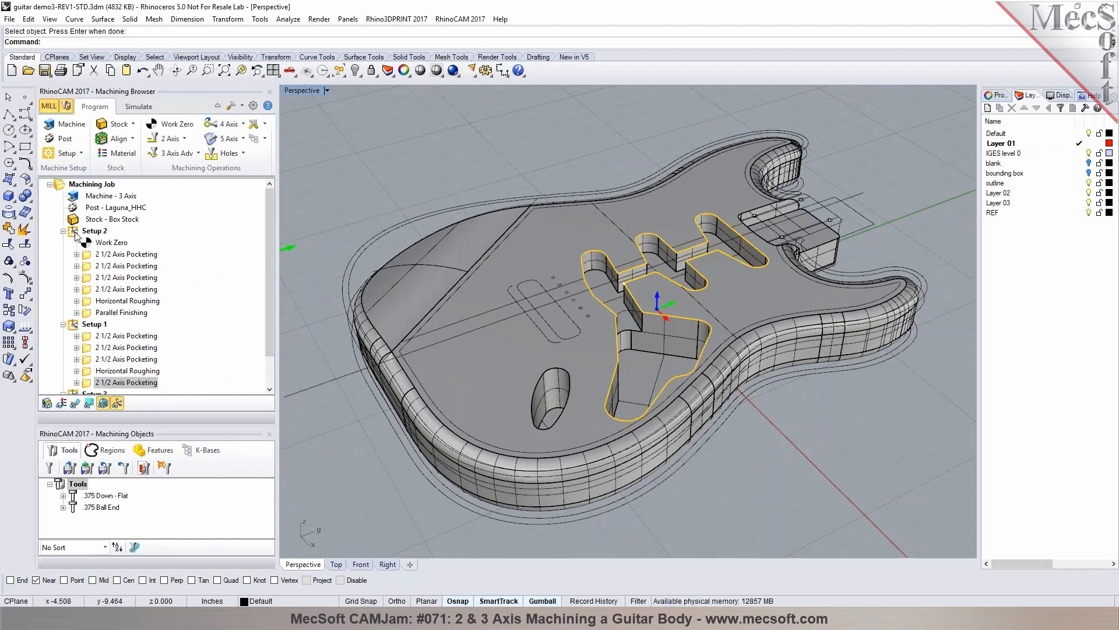
Examine how Setup 2 and its pocketing operations can be selected singly or together for posting, and check the first pocketing's available commands
{"action": "left_click", "coordinate": [74, 232]}
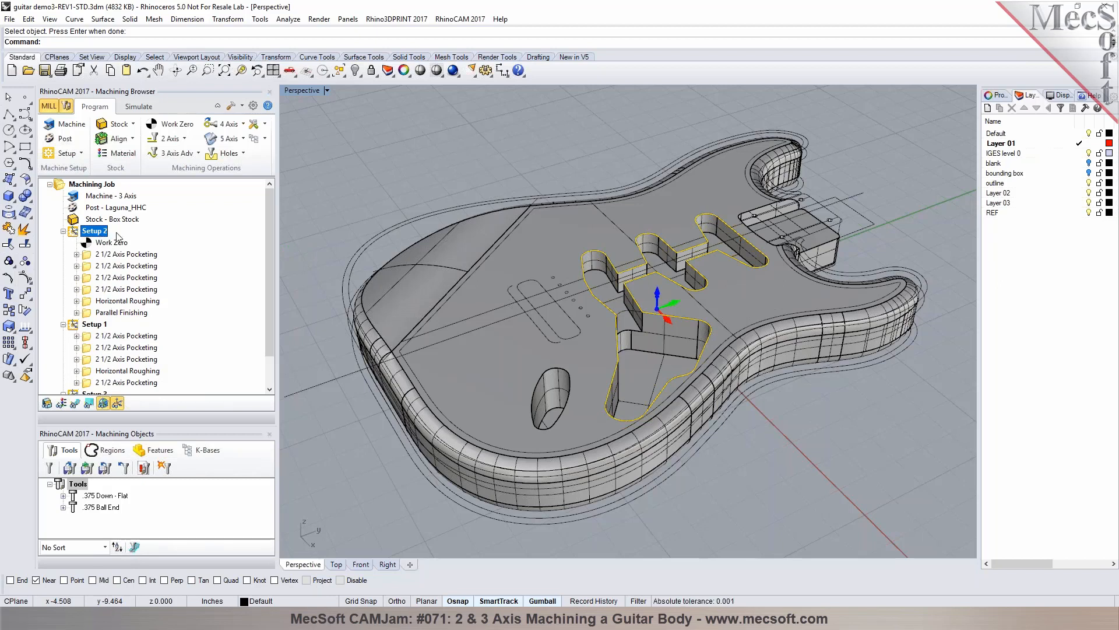
{"action": "left_click", "coordinate": [122, 266]}
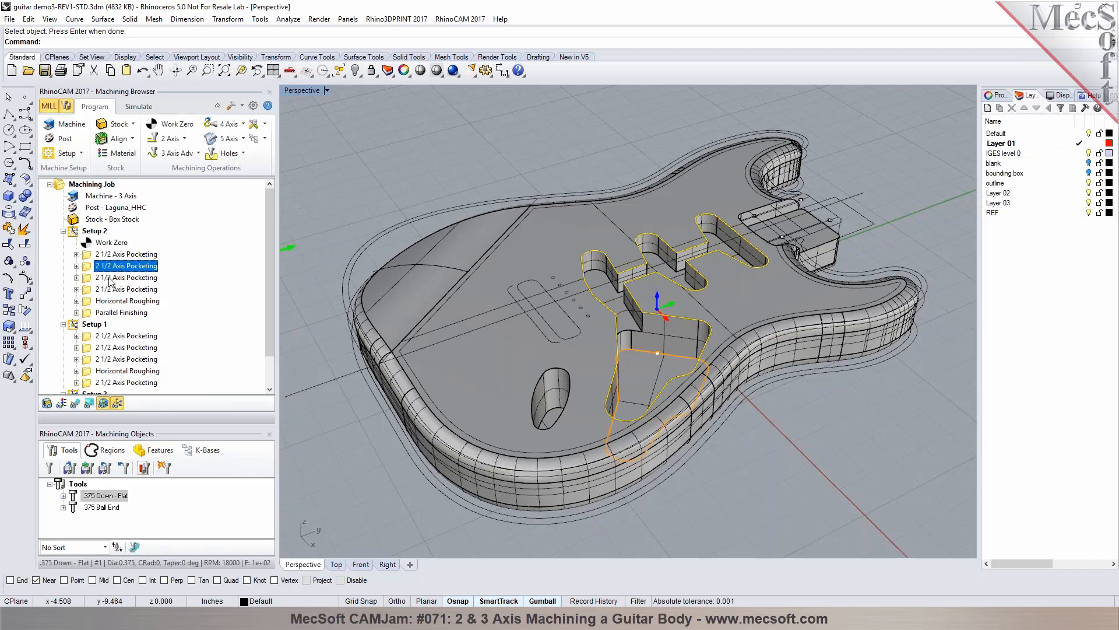
{"action": "left_click", "coordinate": [90, 279], "text": "ctrl"}
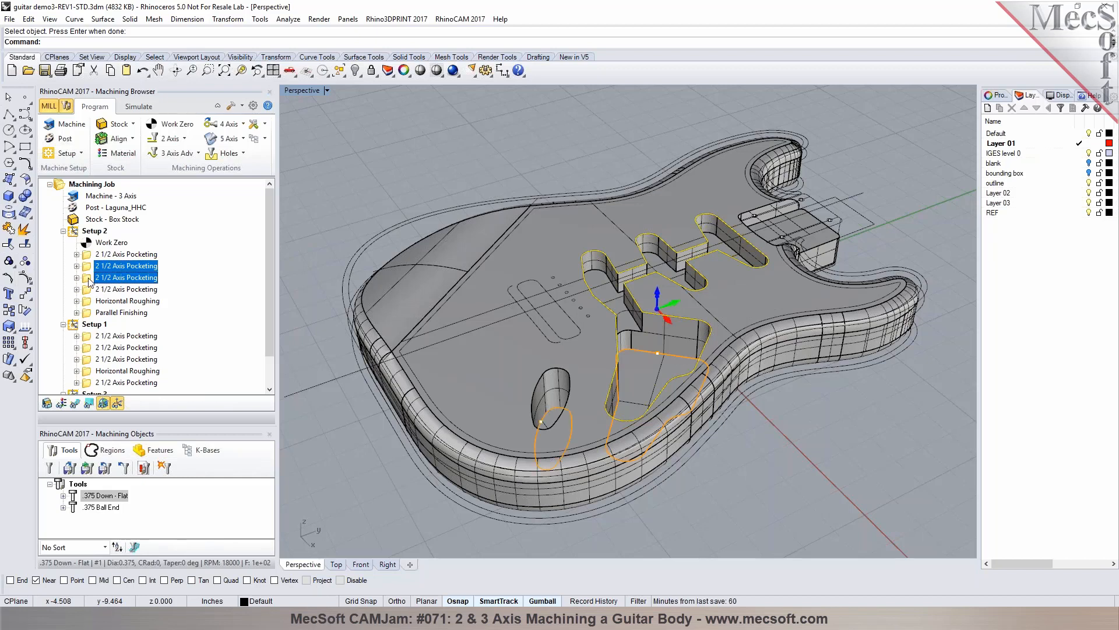
{"action": "left_click", "coordinate": [89, 256]}
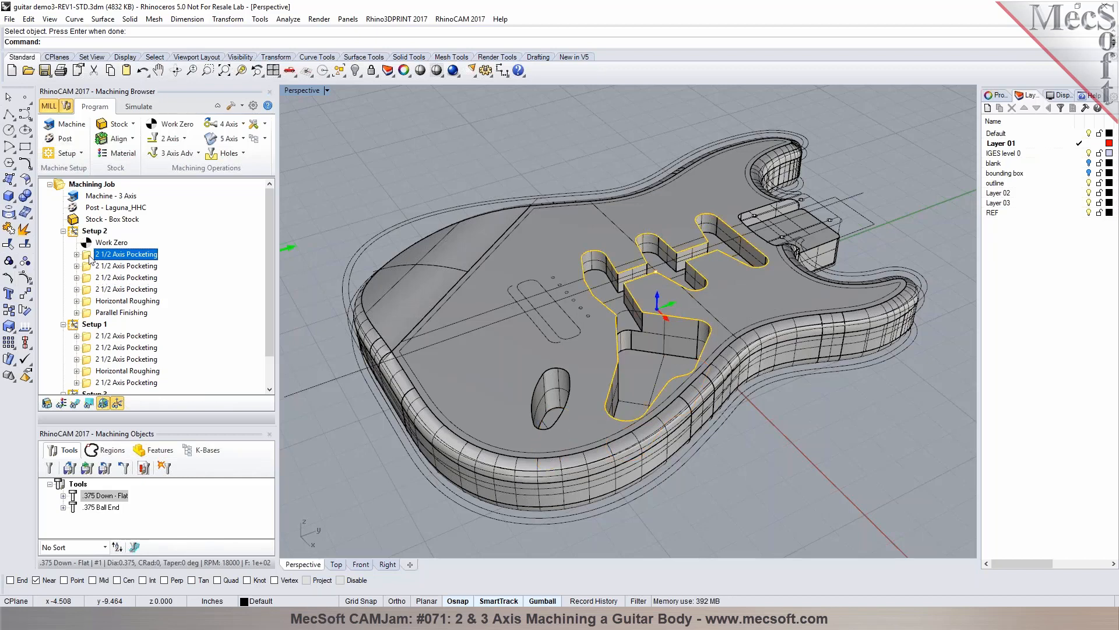
{"action": "right_click", "coordinate": [90, 258]}
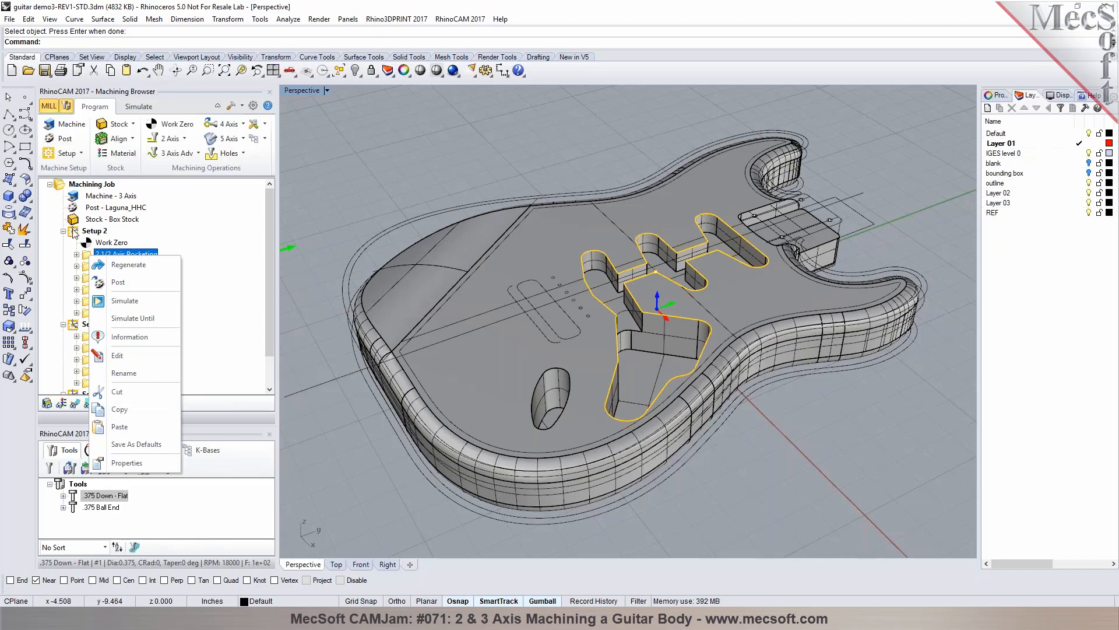
Post all of Setup 2 with Laguna_HHC to guitar demo3-REV1-STD_Setup 2.nc, saved in the customer's folder within MecSoft's DEMOS folder, and view the G-code
{"action": "left_click", "coordinate": [74, 231]}
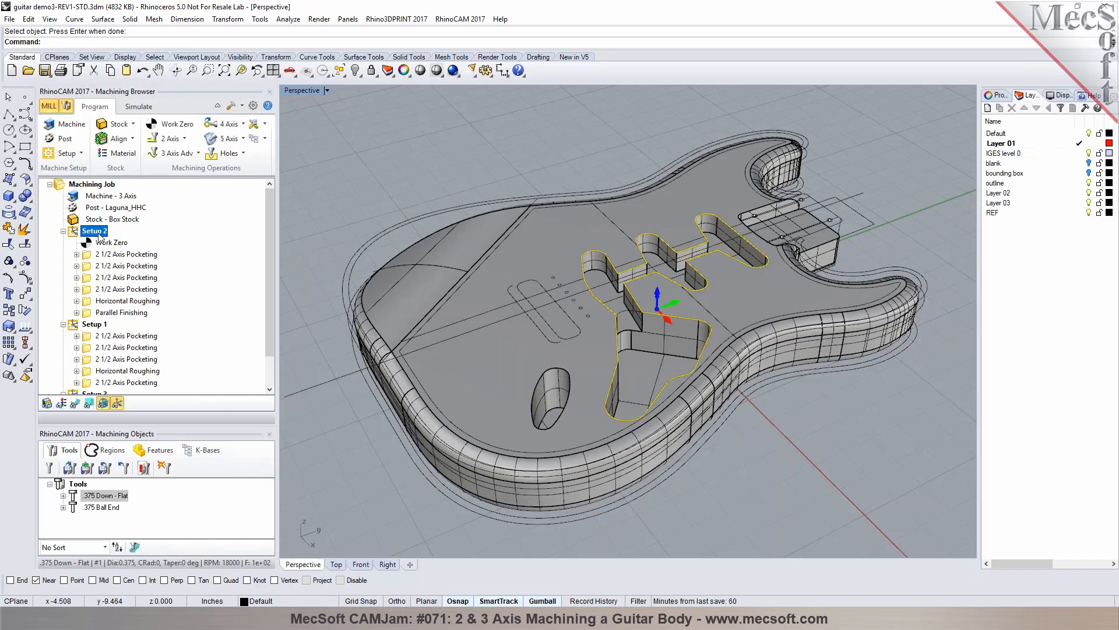
{"action": "right_click", "coordinate": [99, 233]}
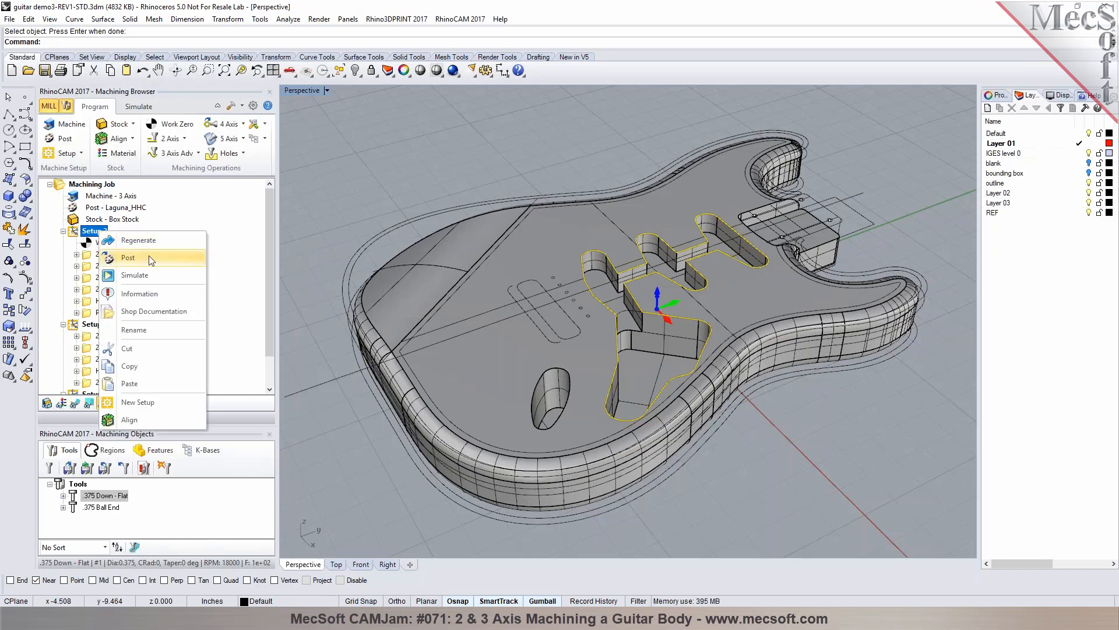
{"action": "left_click", "coordinate": [130, 258]}
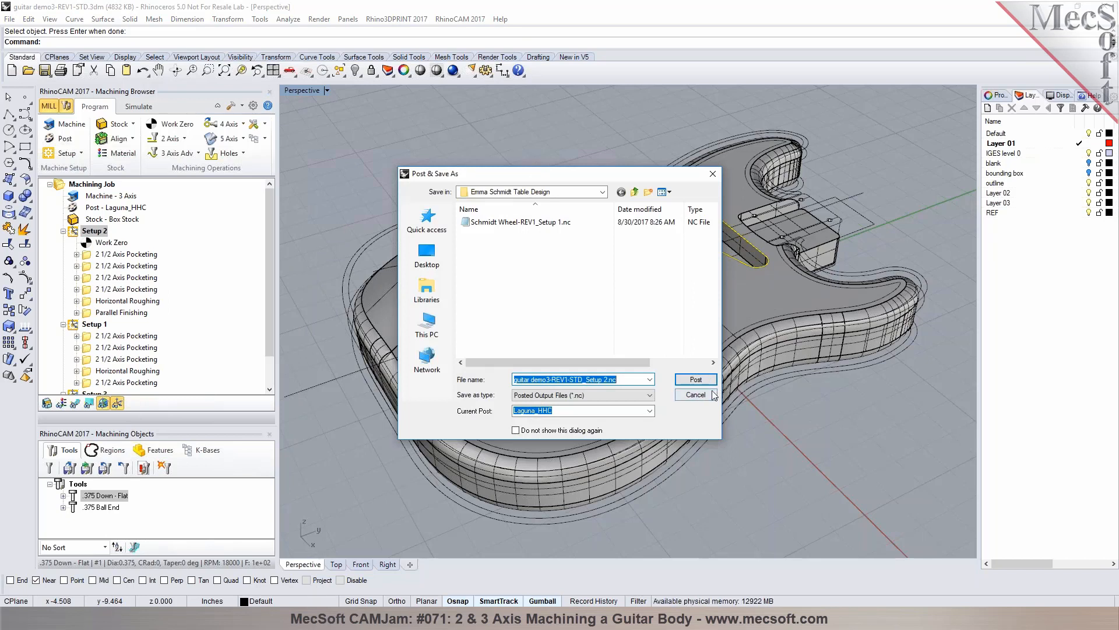
{"action": "left_click", "coordinate": [603, 193]}
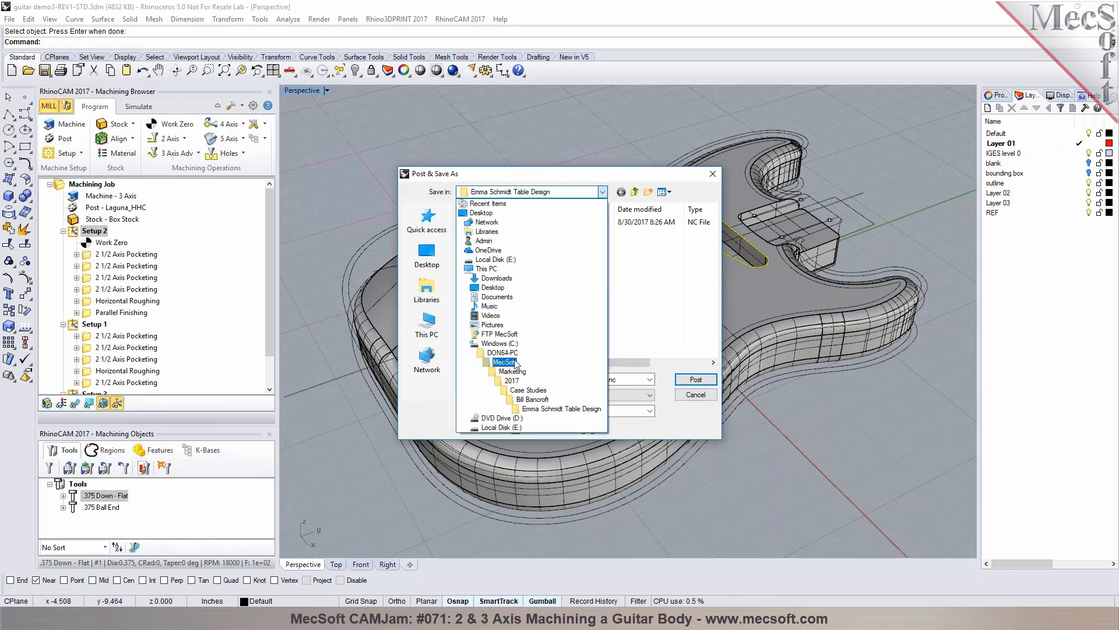
{"action": "left_click", "coordinate": [504, 362]}
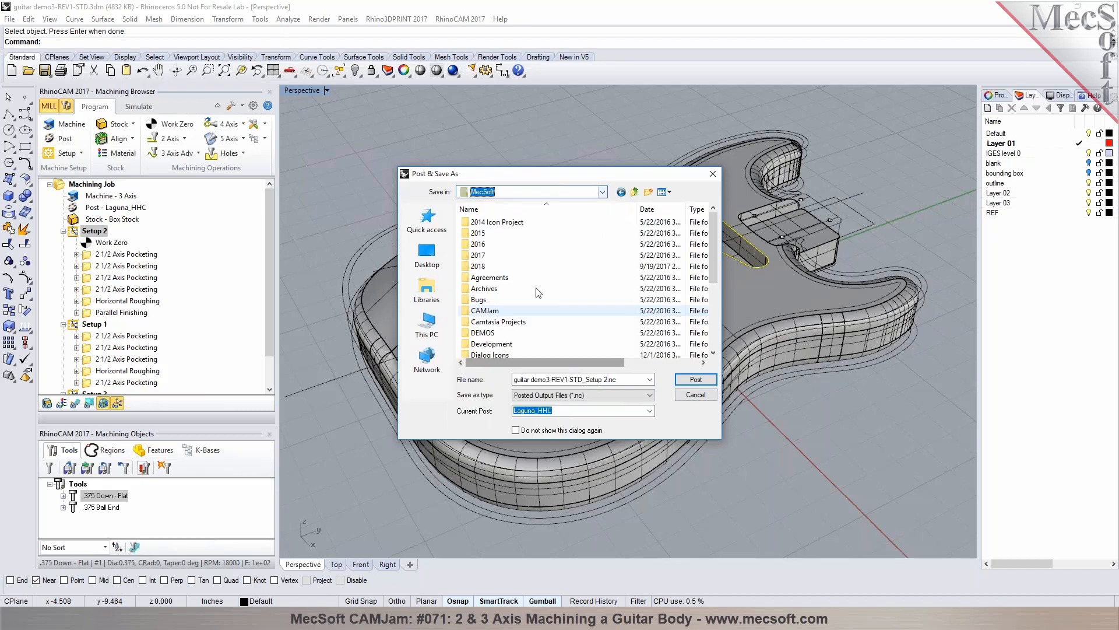
{"action": "double_click", "coordinate": [492, 334]}
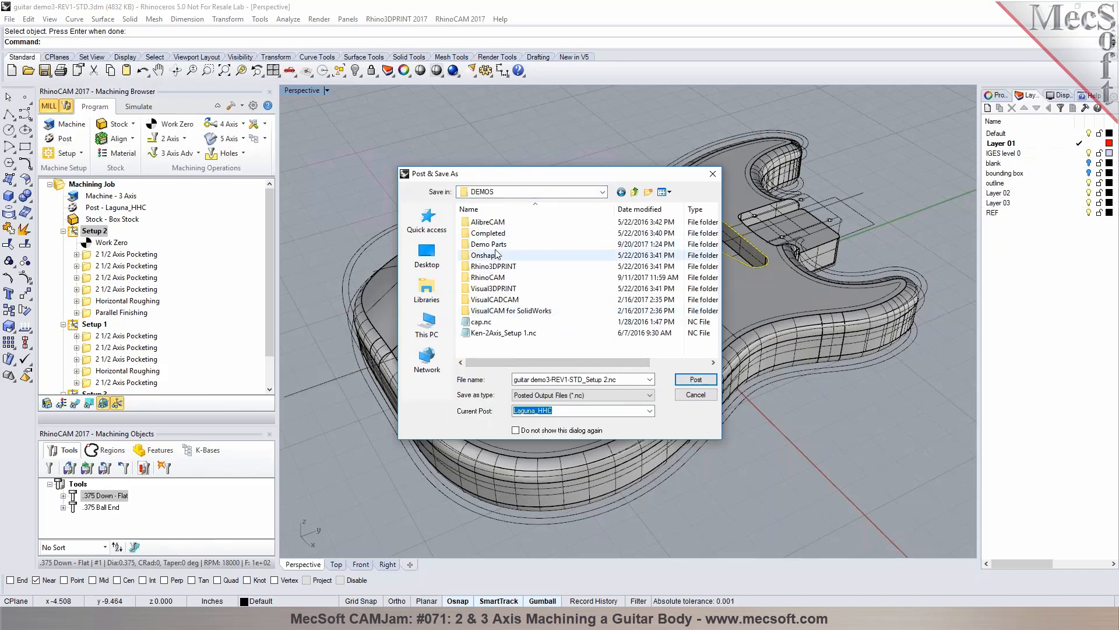
{"action": "double_click", "coordinate": [496, 255]}
{"action": "double_click", "coordinate": [493, 222]}
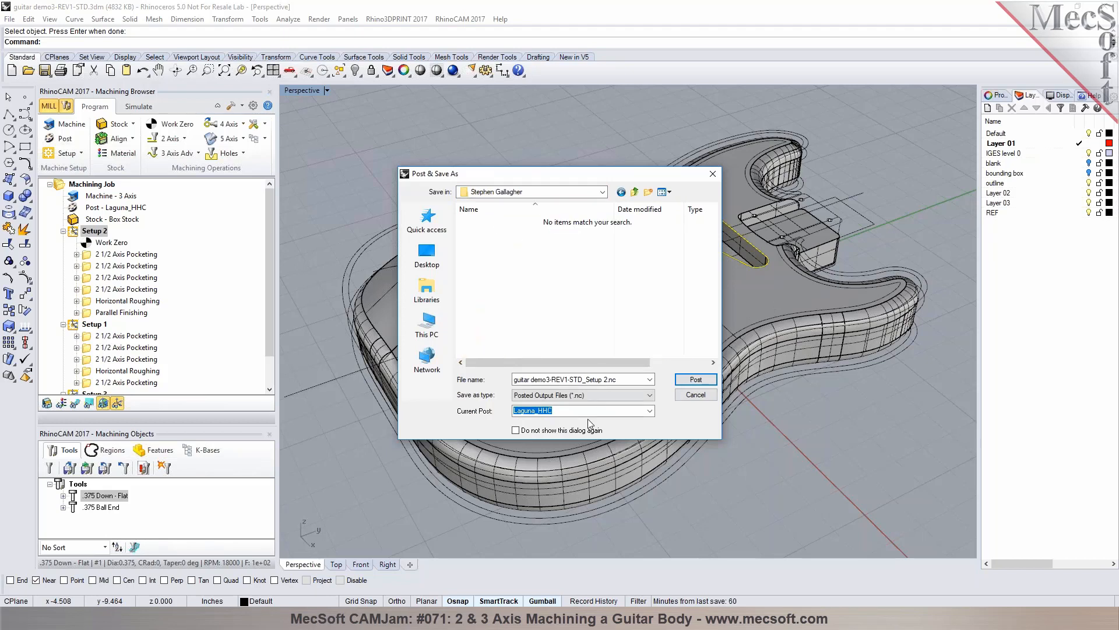
{"action": "left_click", "coordinate": [694, 379]}
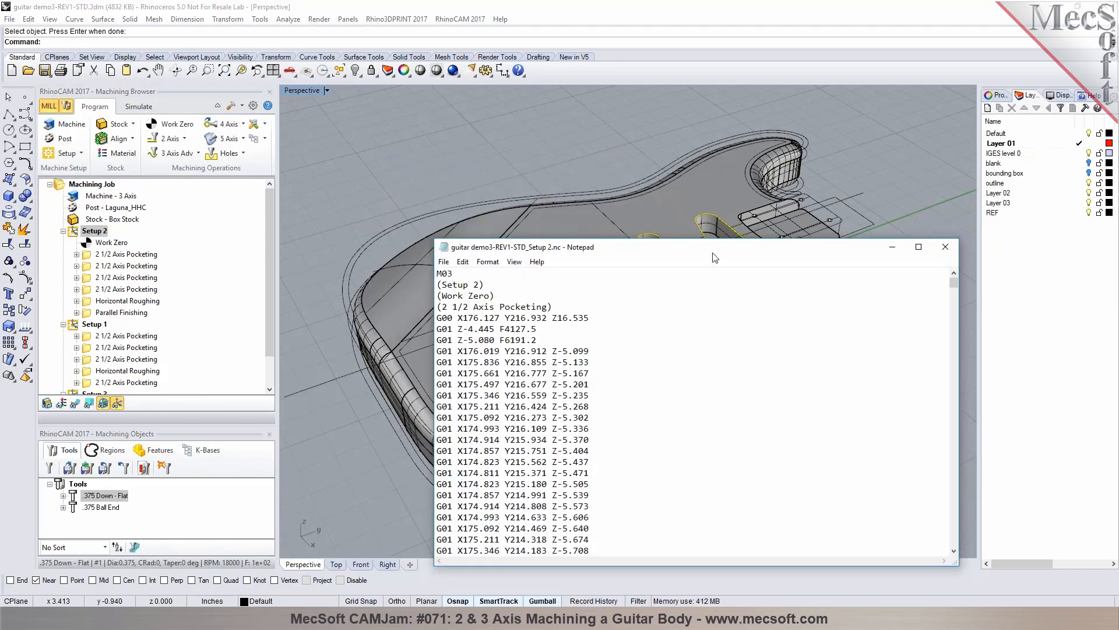
{"action": "left_click_drag", "start_coordinate": [715, 257], "coordinate": [773, 123]}
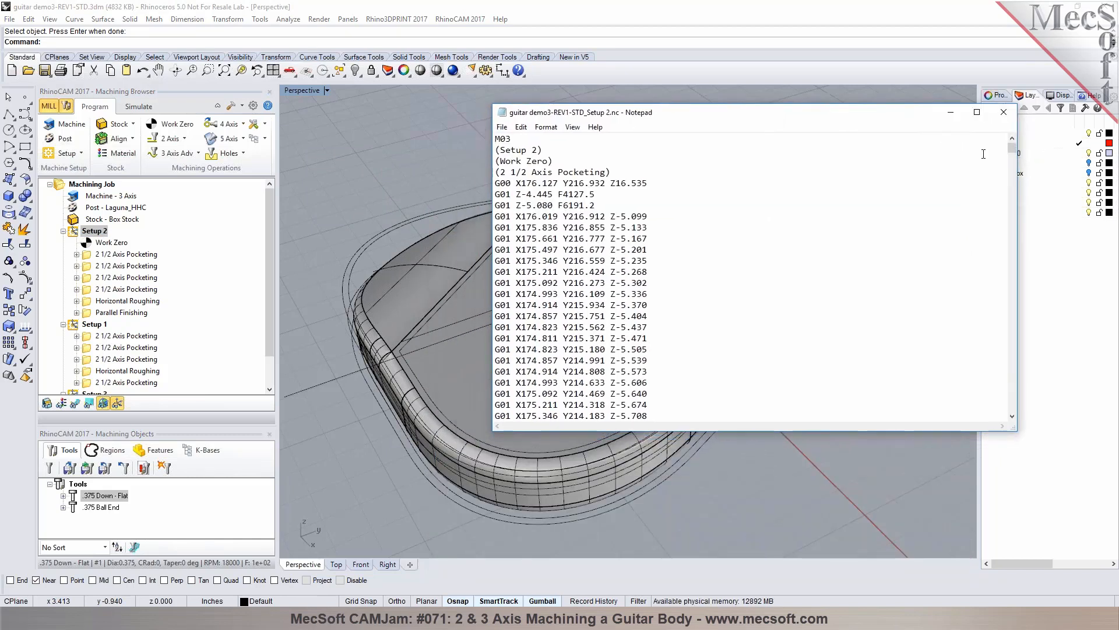